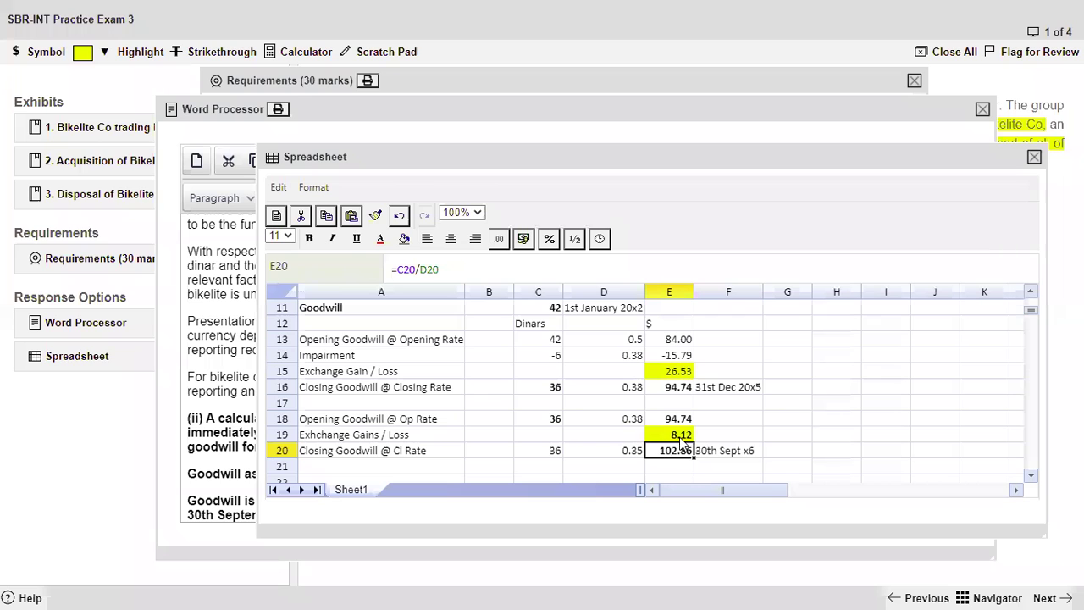
Complete the last goodwill sentence with the exchange gain "8.12m" and remove the bold formatting from both goodwill answer lines under requirement (ii)
left_click(455, 124)
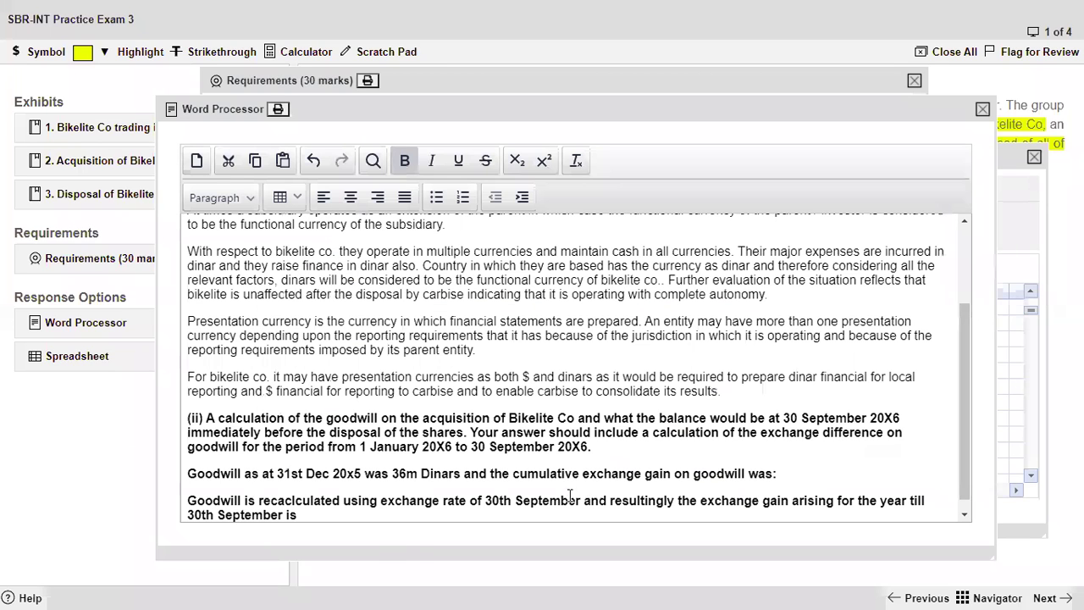
type("8.12m")
key("shift+Up")
key("shift+Up")
key("shift+Up")
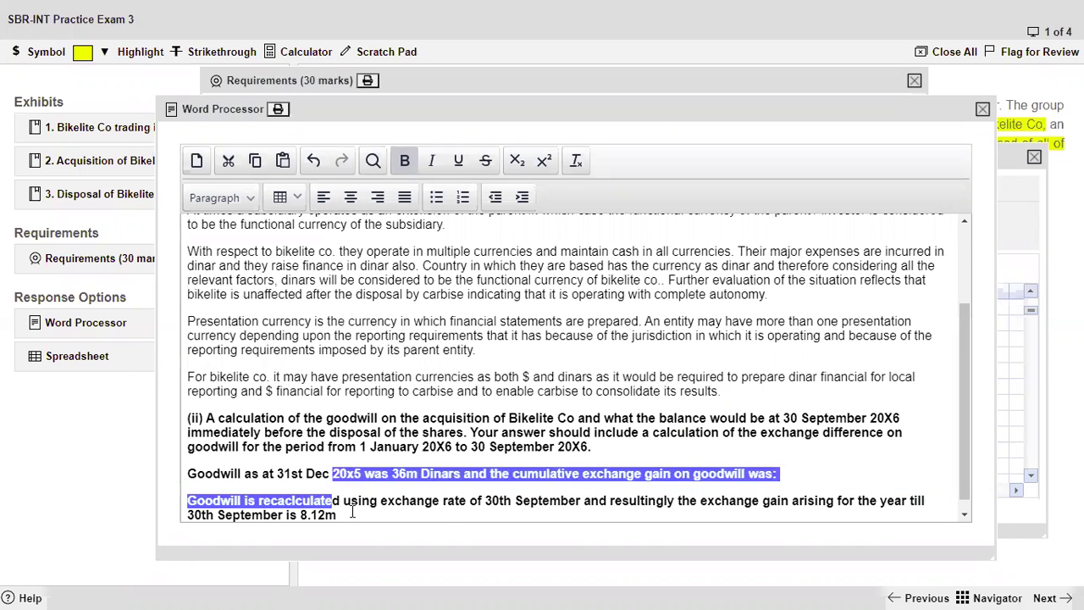
key("Left")
key("Left")
key("Left")
key("Left")
key("Left")
key("Left")
key("Left")
key("Left")
key("Left")
key("Left")
key("Left")
key("Left")
key("Left")
key("Left")
key("Left")
key("Left")
key("Left")
key("Left")
key("Left")
key("Left")
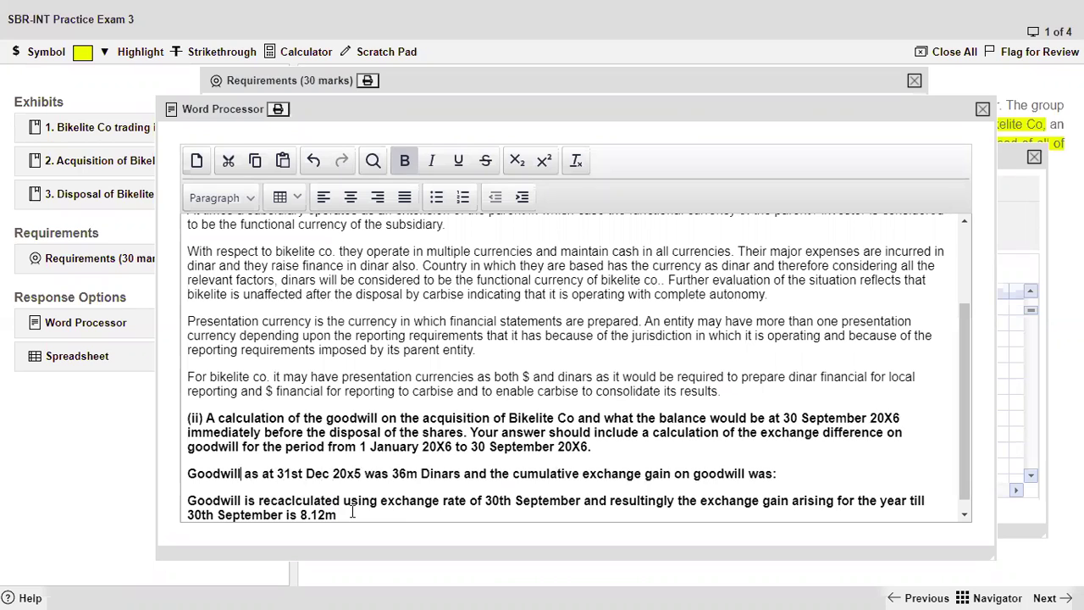
key("shift+Down")
key("shift+Down")
key("shift+Down")
key("ctrl+b")
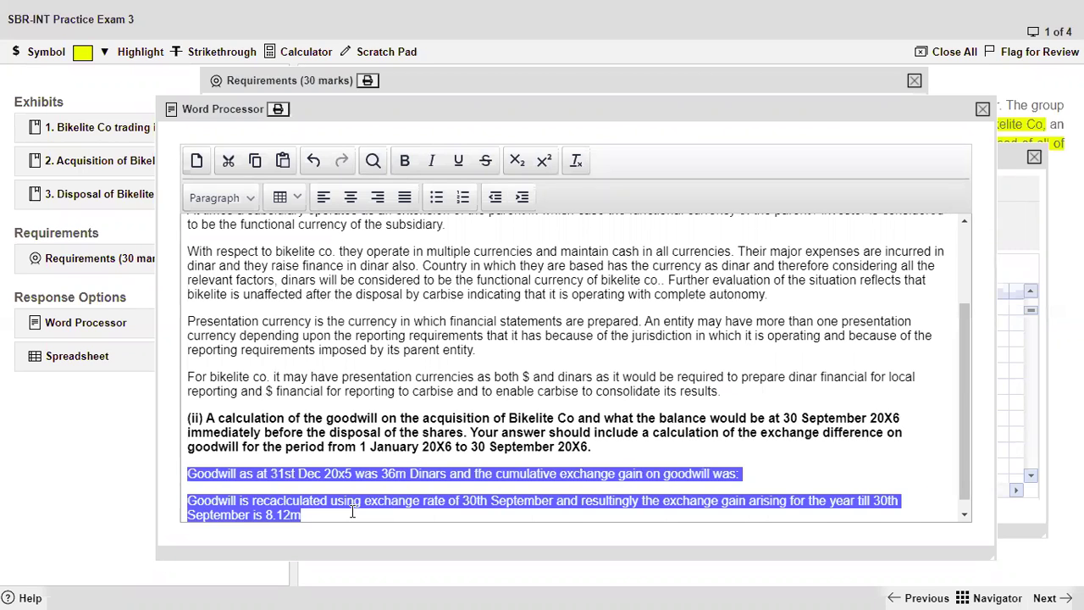
Add the paragraph "Remaining calculations are reflected in the spreadsheet." at the end of the answer and start a new line
key("Right")
key("Return")
type("Remaining ca")
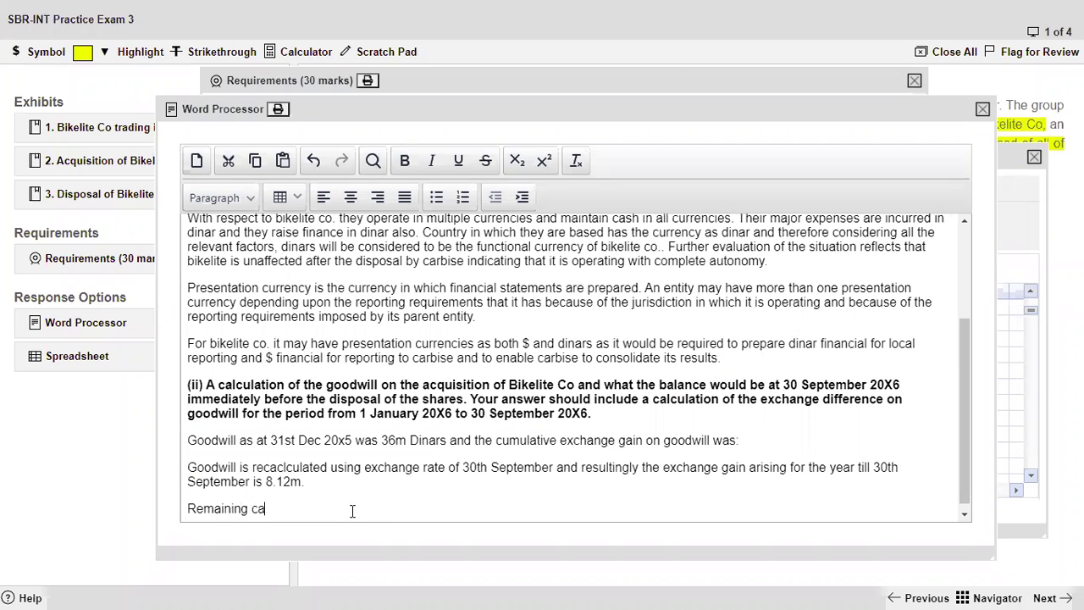
type("lculations are reflectred")
key("BackSpace")
key("BackSpace")
key("BackSpace")
key("BackSpace")
type("ced")
key("BackSpace")
key("BackSpace")
key("BackSpace")
type("ted in the spreadsheet")
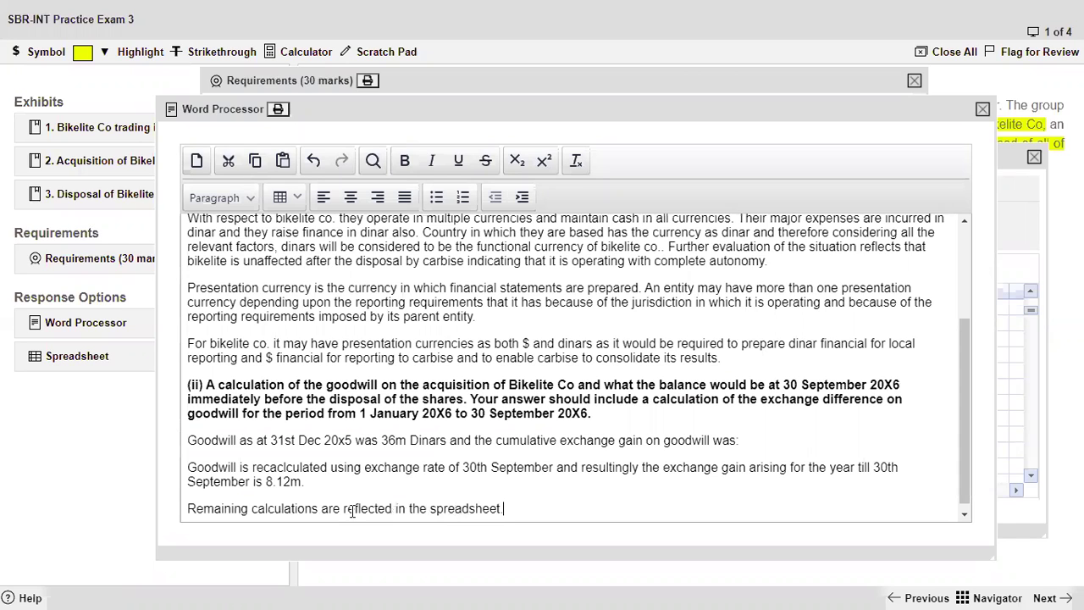
key("Return")
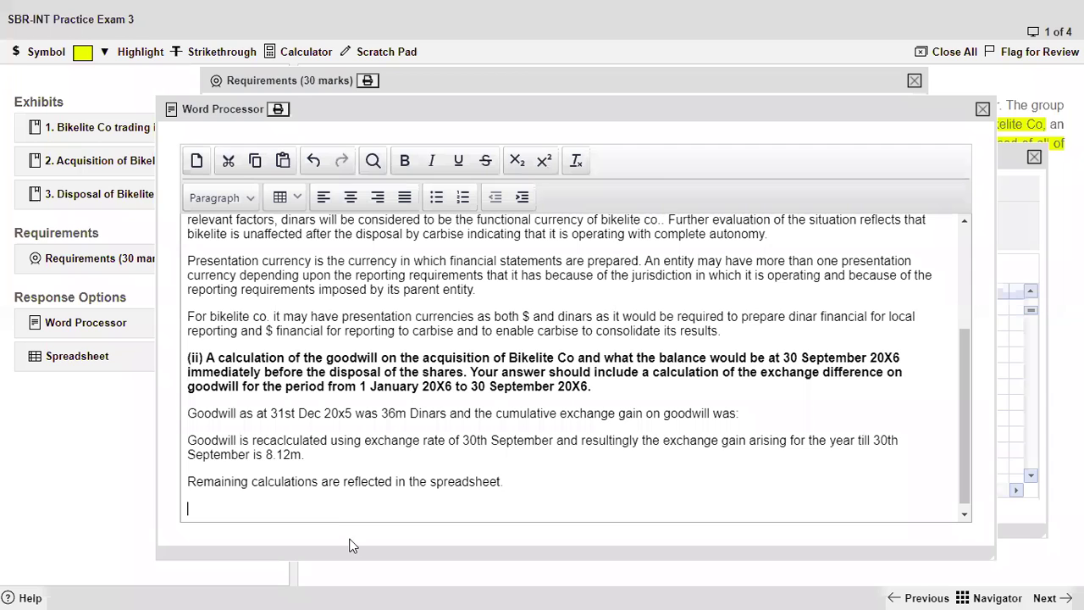
Arrange the spreadsheet window above the word processor's goodwill text and narrow it so both responses can be read together
left_click(93, 357)
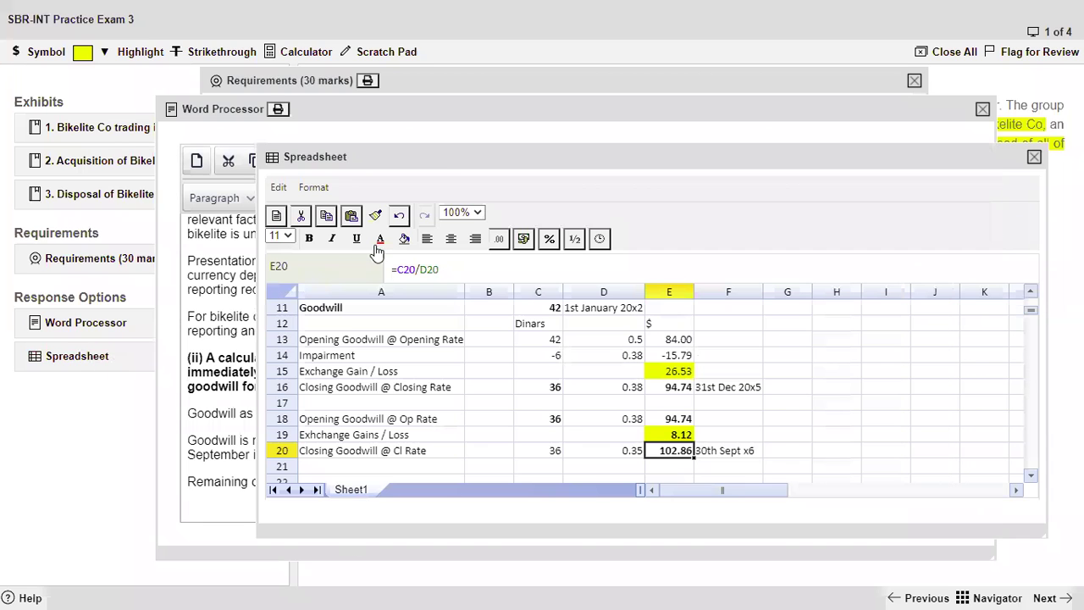
left_click_drag(447, 161, 367, 23)
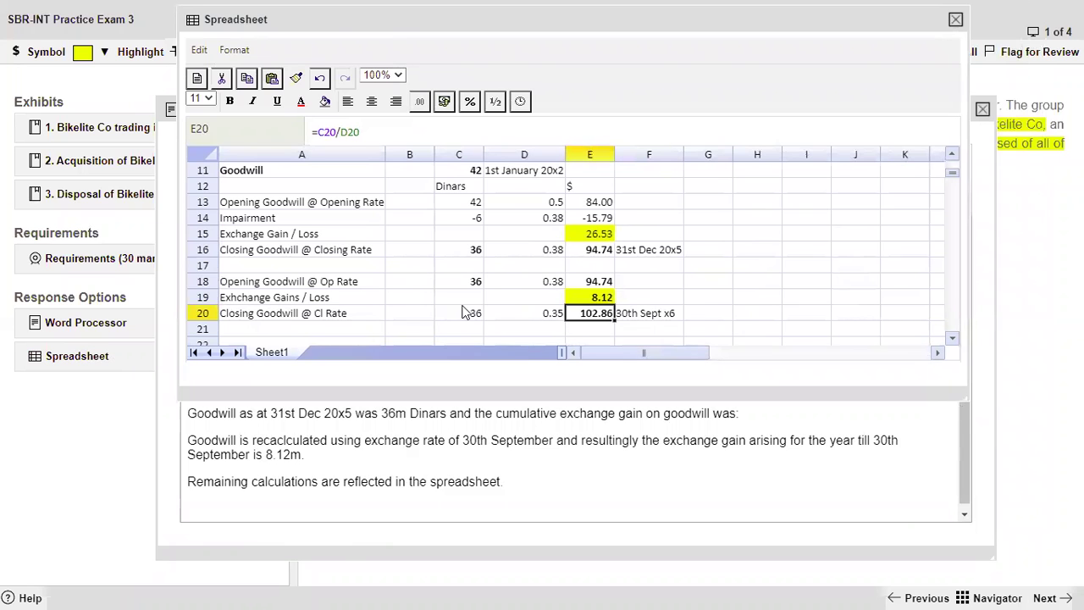
left_click_drag(166, 110, 156, 163)
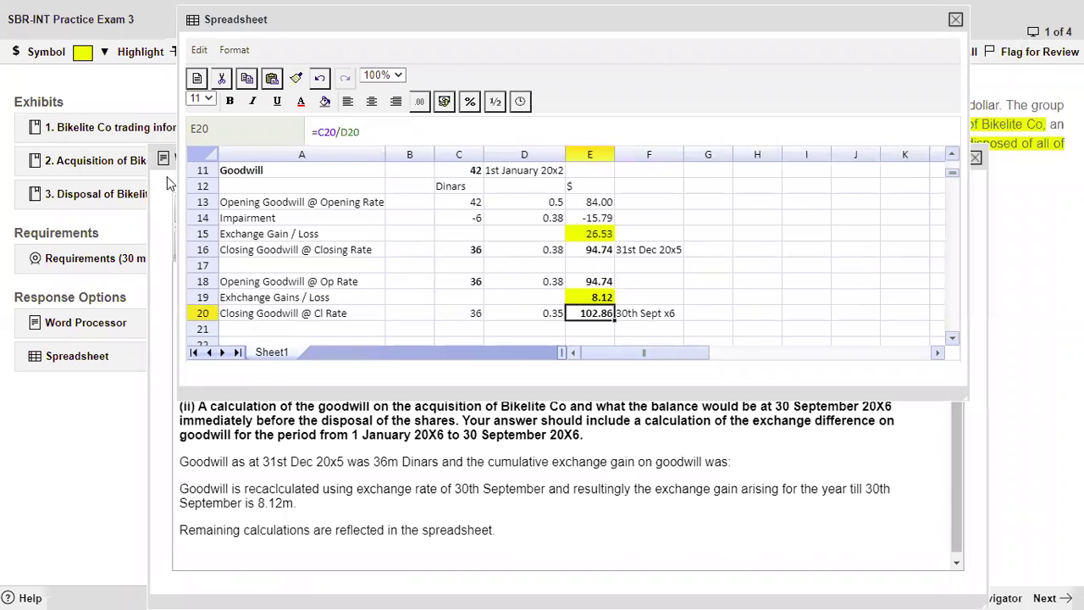
left_click(167, 177)
left_click(421, 26)
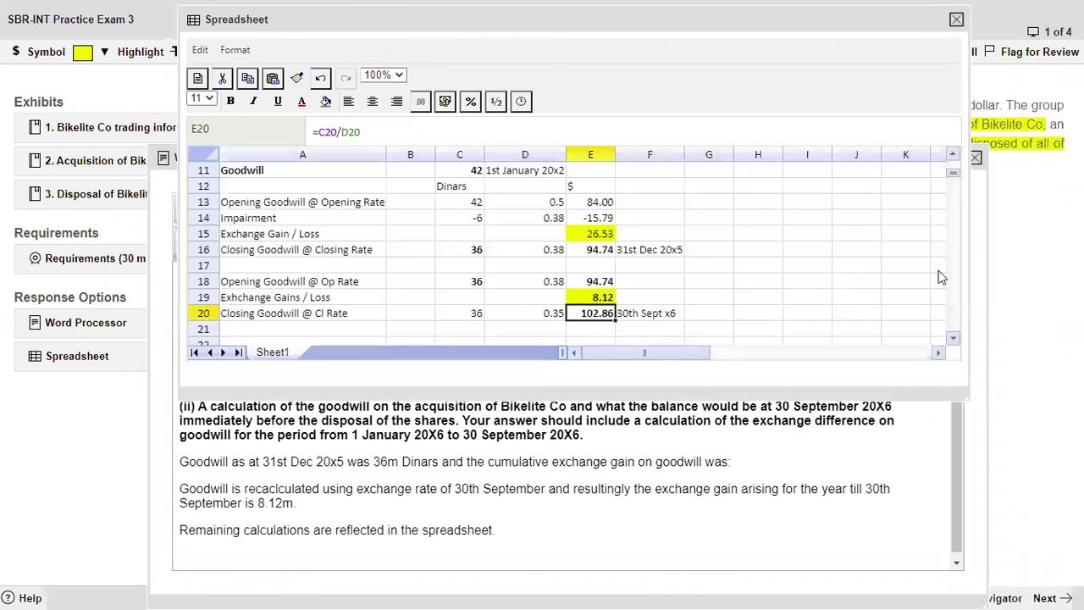
left_click_drag(876, 395, 748, 393)
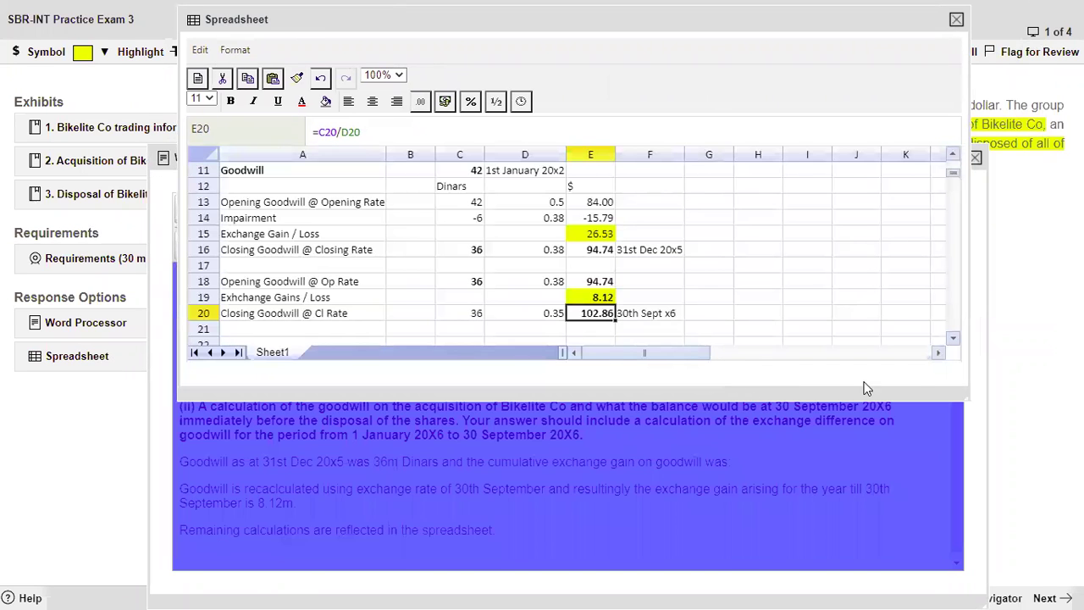
left_click(920, 378)
left_click_drag(953, 385, 909, 397)
scroll(809, 280, "up", 2)
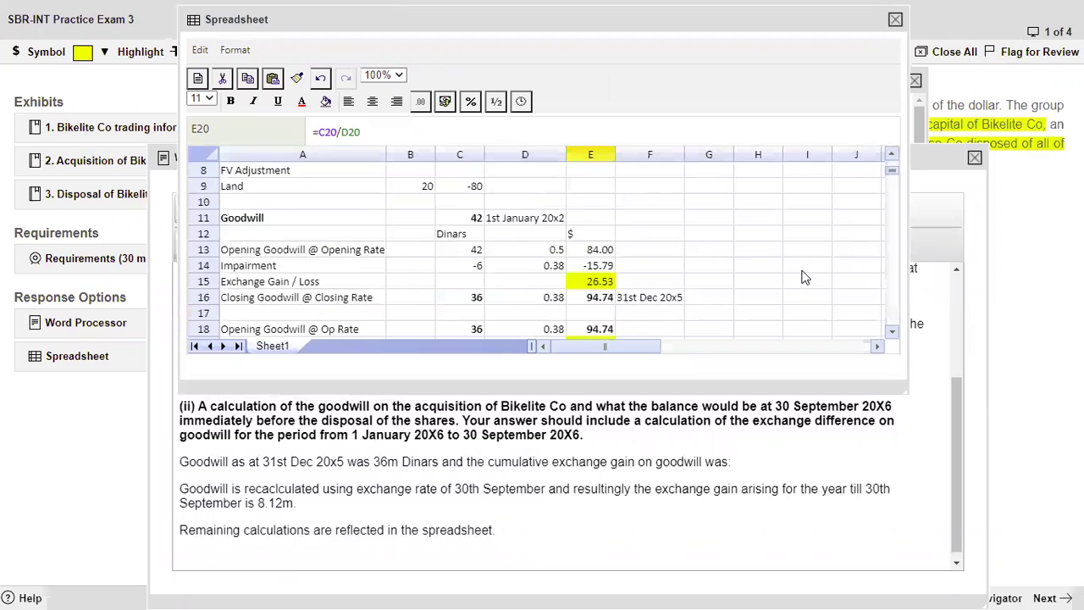
scroll(804, 268, "down", 2)
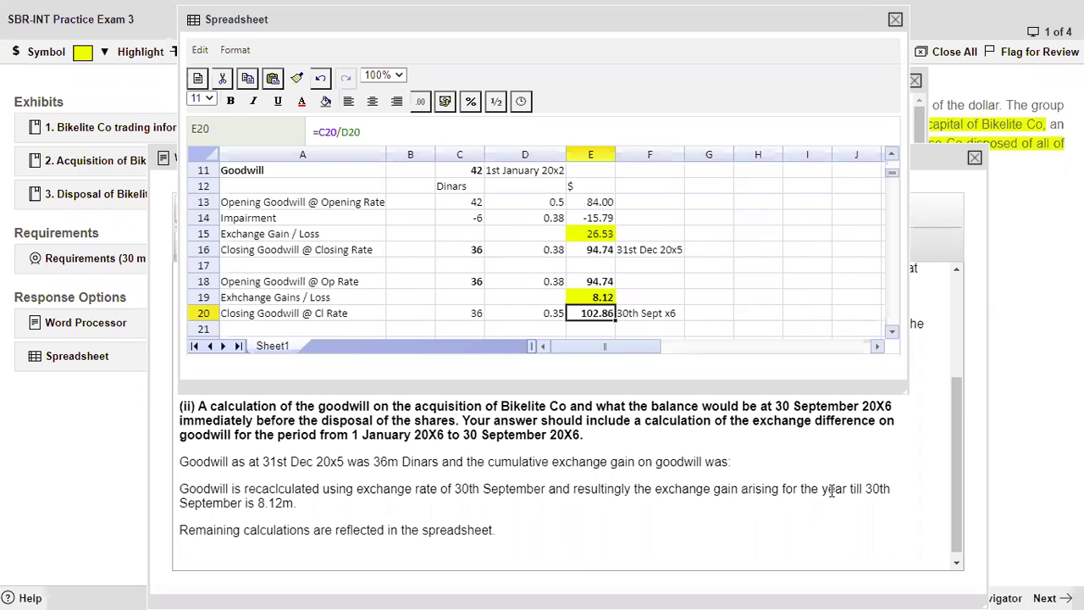
left_click(973, 433)
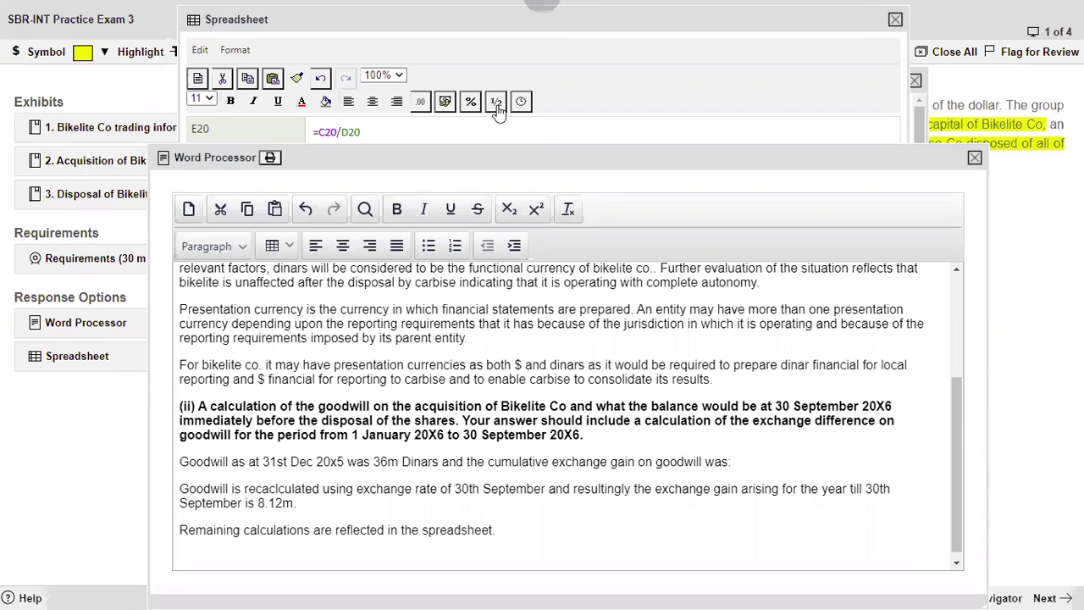
left_click(552, 37)
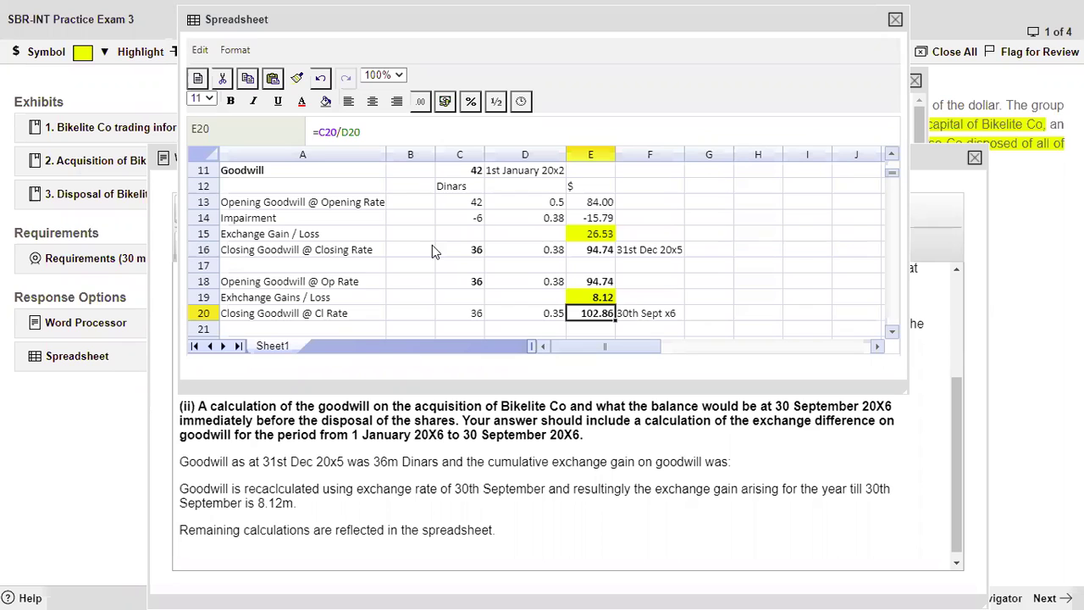
Switch to a blank whiteboard page and handwrite the underlined heading "USA Based - Carbise" with "$ : Dinar" beneath it
key("ctrl+shift+w")
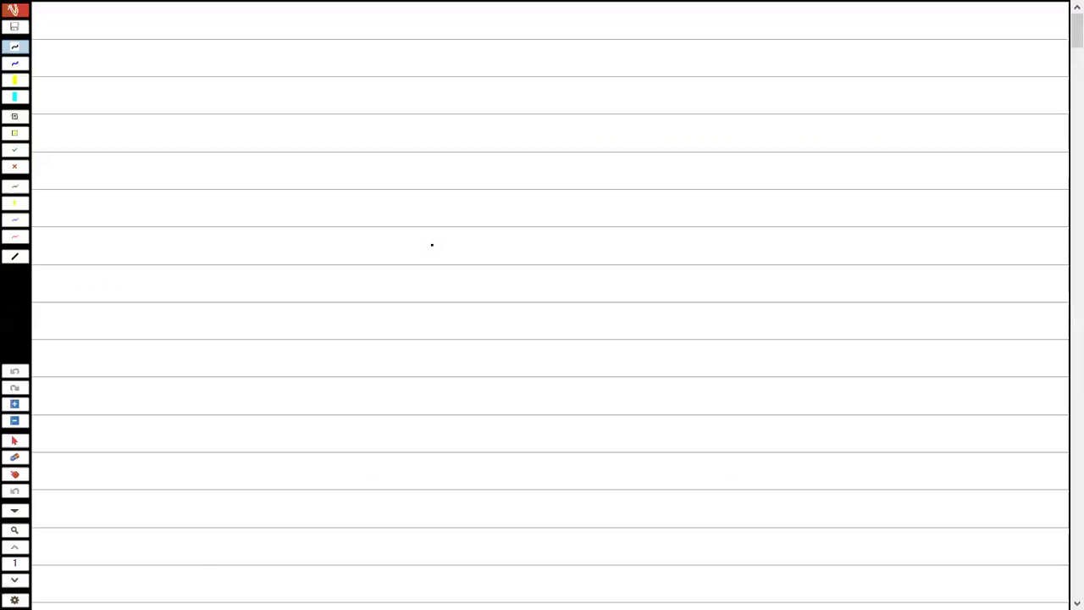
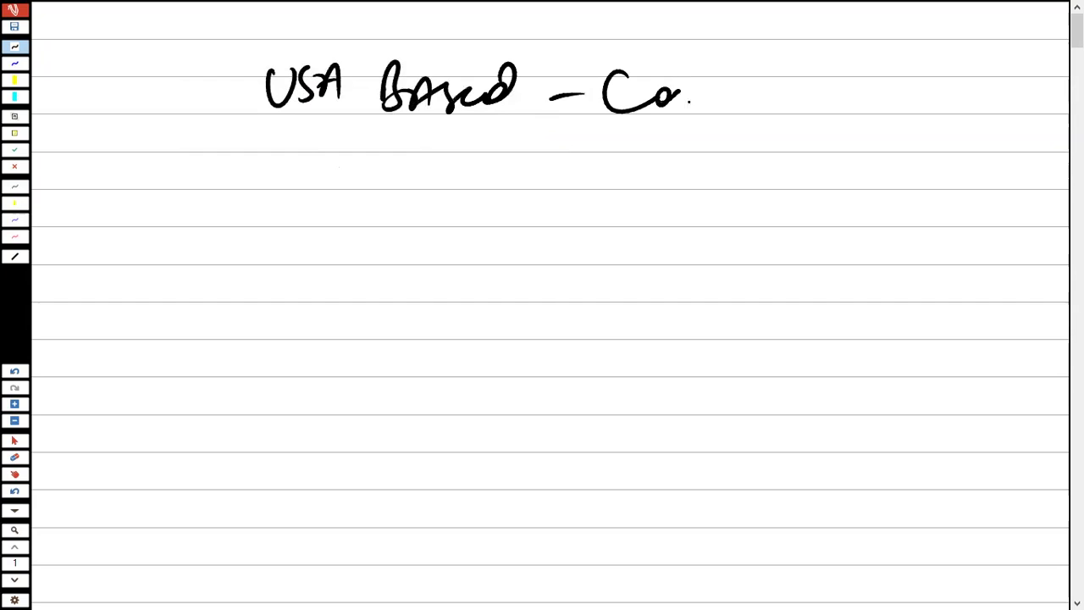
left_click_drag(314, 140, 763, 133)
mouse_move(468, 170)
left_mouse_down()
mouse_move(439, 208)
mouse_move(493, 160)
mouse_move(492, 194)
mouse_move(505, 208)
mouse_move(606, 197)
left_mouse_up()
left_click(477, 180)
left_click(493, 200)
left_click(511, 194)
left_click_drag(453, 156, 449, 233)
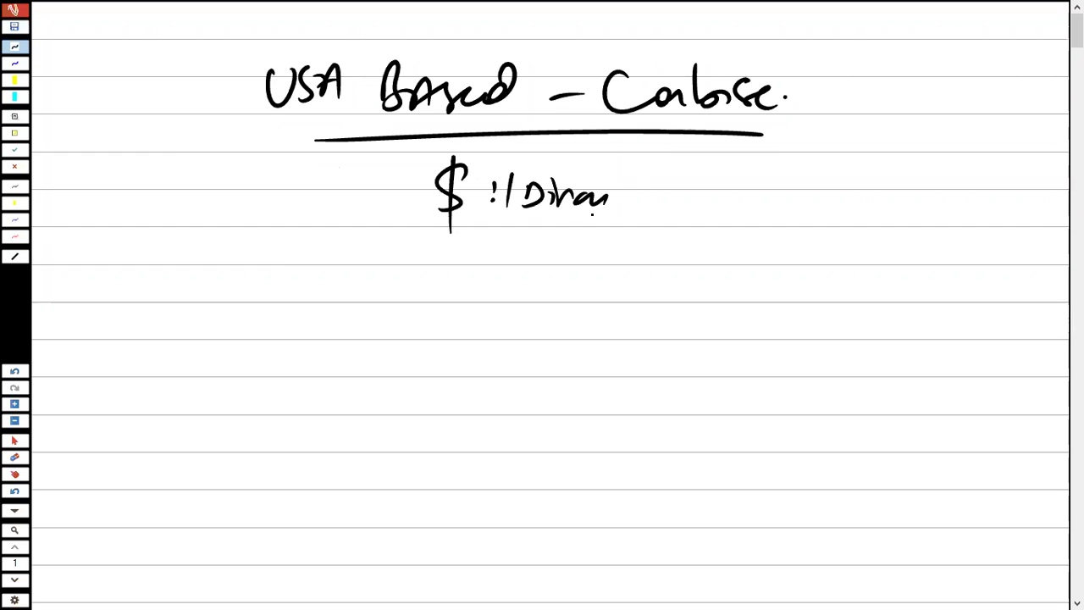
left_click_drag(512, 174, 520, 195)
Write the exchange ratio "1 : 0.5" under "$ : Dinar" and draw an open-topped frame around it
left_click_drag(449, 247, 414, 302)
left_click_drag(446, 256, 438, 308)
left_click(484, 286)
left_click(487, 266)
mouse_move(532, 258)
left_mouse_down()
mouse_move(582, 277)
mouse_move(572, 291)
left_mouse_up()
left_click(552, 277)
left_click_drag(581, 256, 610, 241)
scroll(659, 474, "down", 1)
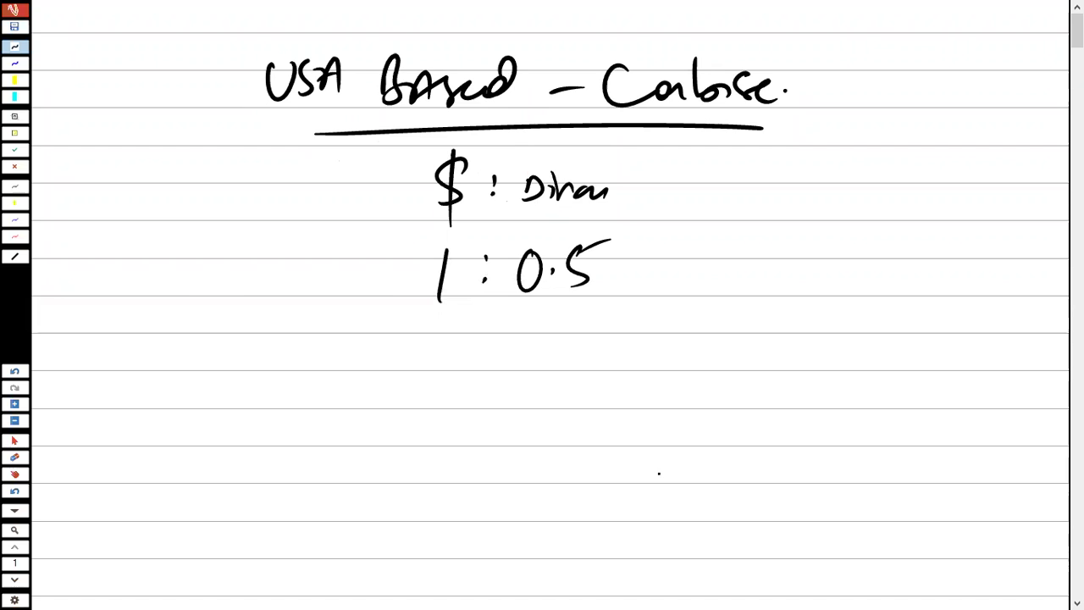
mouse_move(404, 219)
left_mouse_down()
mouse_move(403, 273)
mouse_move(677, 242)
left_mouse_up()
mouse_move(457, 376)
left_mouse_down()
mouse_move(429, 415)
mouse_move(439, 430)
left_mouse_up()
left_click_drag(499, 365, 432, 473)
mouse_move(482, 409)
left_mouse_down()
mouse_move(508, 412)
mouse_move(521, 434)
mouse_move(564, 417)
mouse_move(580, 435)
left_mouse_up()
left_click(517, 400)
left_click_drag(614, 410, 628, 396)
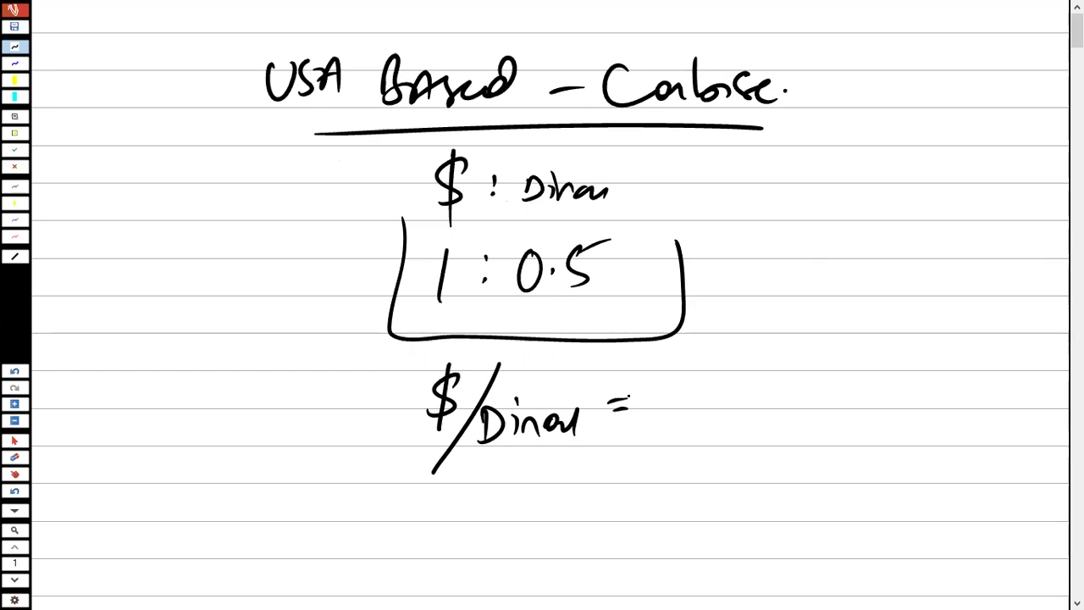
mouse_move(440, 388)
left_mouse_down()
mouse_move(432, 412)
mouse_move(610, 412)
mouse_move(612, 392)
left_mouse_up()
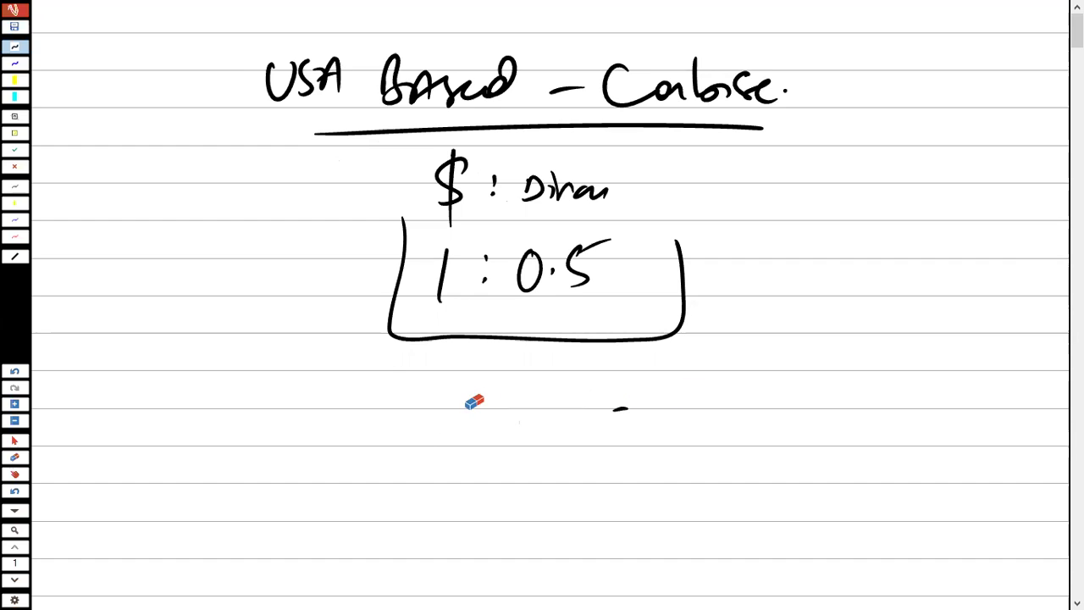
Draw an arrow at the side of the ratio frame and write the boxed equation "Dinar / $ = 0.5" as a fraction below it
mouse_move(669, 252)
left_mouse_down()
mouse_move(711, 227)
mouse_move(710, 246)
left_mouse_up()
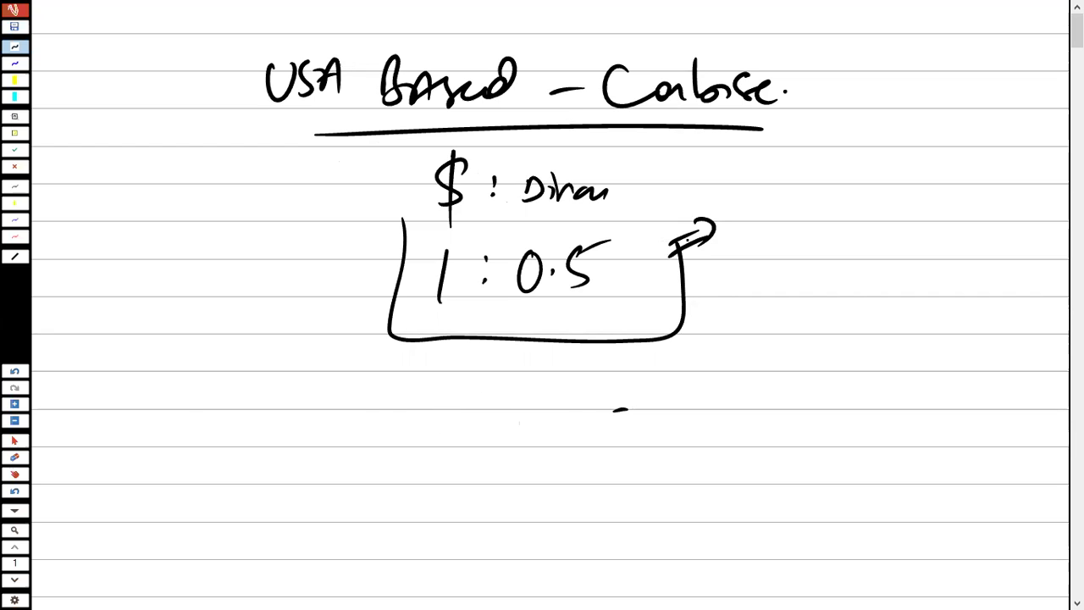
left_click_drag(435, 386, 423, 428)
mouse_move(464, 398)
left_mouse_down()
mouse_move(467, 419)
mouse_move(491, 413)
left_mouse_up()
mouse_move(508, 400)
left_mouse_down()
mouse_move(500, 417)
mouse_move(539, 405)
left_mouse_up()
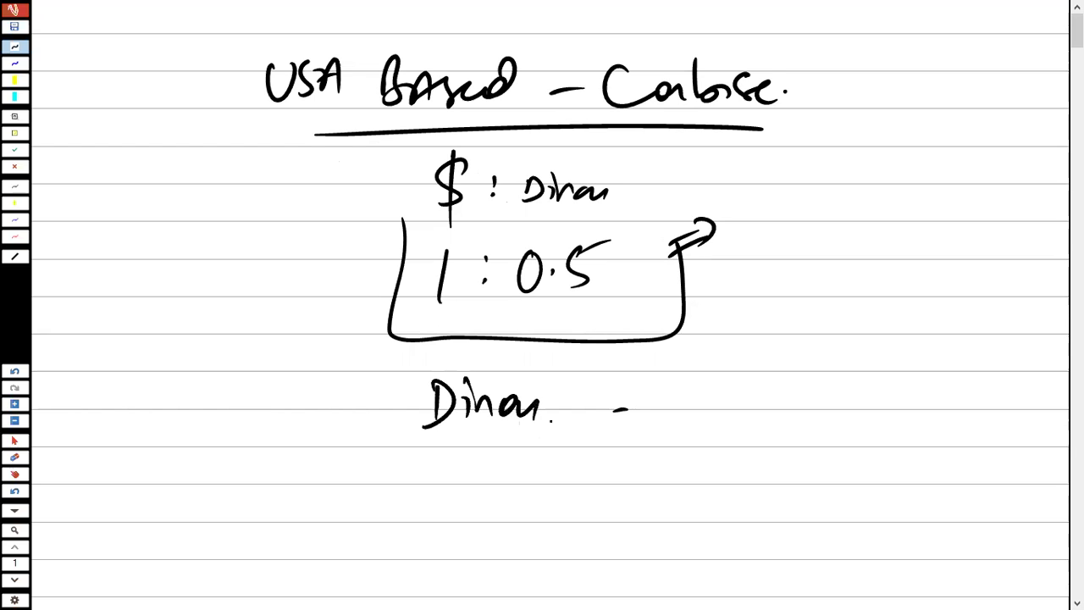
left_click_drag(435, 447, 563, 445)
left_click_drag(488, 466, 459, 500)
left_click_drag(473, 462, 476, 519)
left_click_drag(625, 431, 624, 442)
left_click_drag(669, 407, 667, 408)
left_click(685, 419)
mouse_move(708, 405)
left_mouse_down()
mouse_move(706, 436)
mouse_move(745, 398)
left_mouse_up()
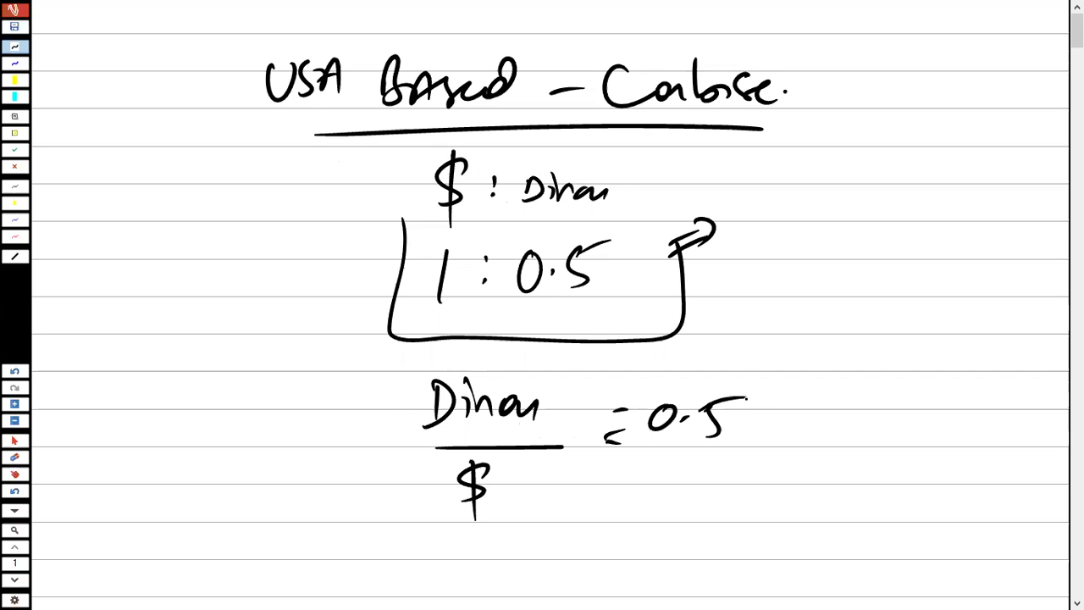
mouse_move(396, 389)
left_mouse_down()
mouse_move(711, 538)
mouse_move(399, 392)
left_mouse_up()
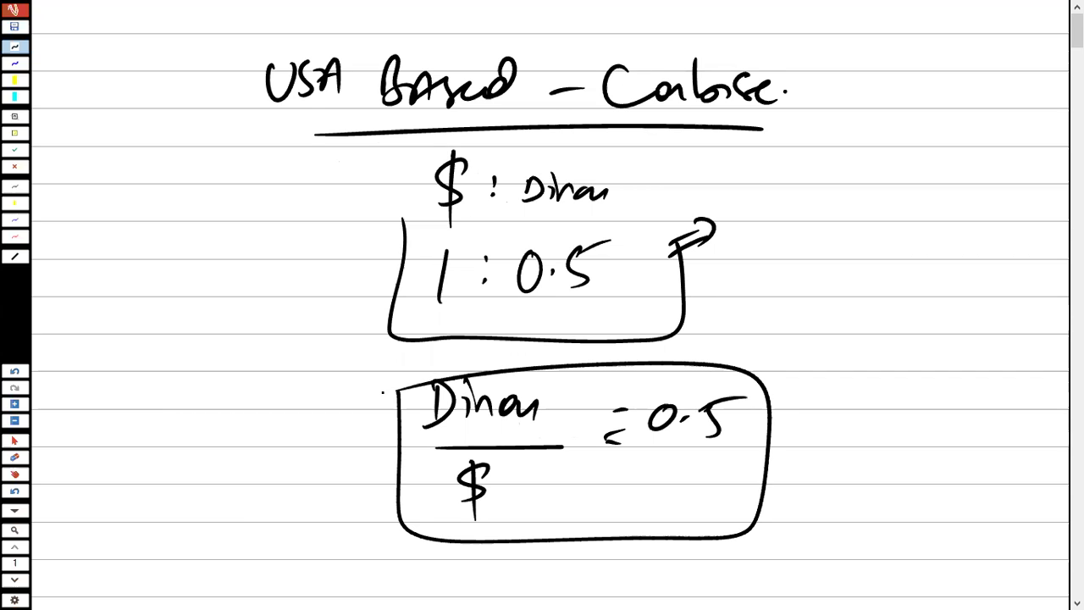
Write the inverse rate "$ / Dinar = 1 / 0.5" beside the boxed equation and close the frame around the "$ : Dinar" ratio
left_click_drag(839, 356, 815, 396)
left_click_drag(830, 339, 826, 415)
left_click_drag(796, 415, 868, 408)
mouse_move(800, 458)
left_mouse_down()
mouse_move(800, 485)
mouse_move(819, 475)
left_mouse_up()
mouse_move(827, 462)
left_mouse_down()
mouse_move(827, 481)
mouse_move(890, 462)
left_mouse_up()
mouse_move(913, 408)
left_mouse_down()
mouse_move(935, 407)
mouse_move(934, 396)
left_mouse_up()
left_click_drag(974, 368, 966, 416)
left_click_drag(942, 415, 1000, 412)
left_click_drag(947, 439, 976, 462)
left_click(970, 447)
left_click_drag(981, 434, 1012, 429)
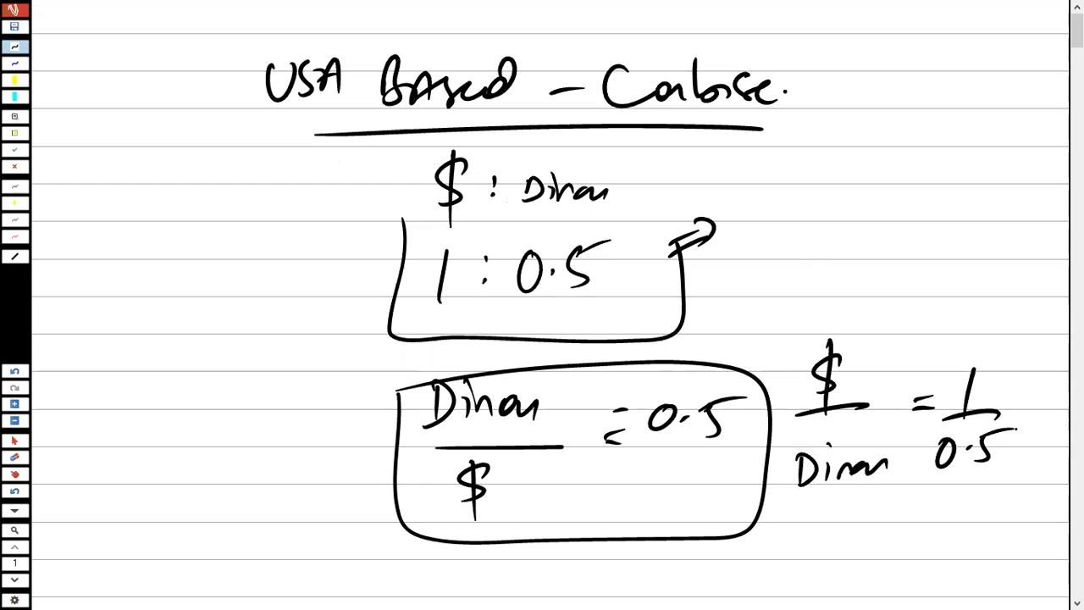
mouse_move(405, 230)
left_mouse_down()
mouse_move(414, 142)
mouse_move(683, 241)
mouse_move(688, 291)
left_mouse_up()
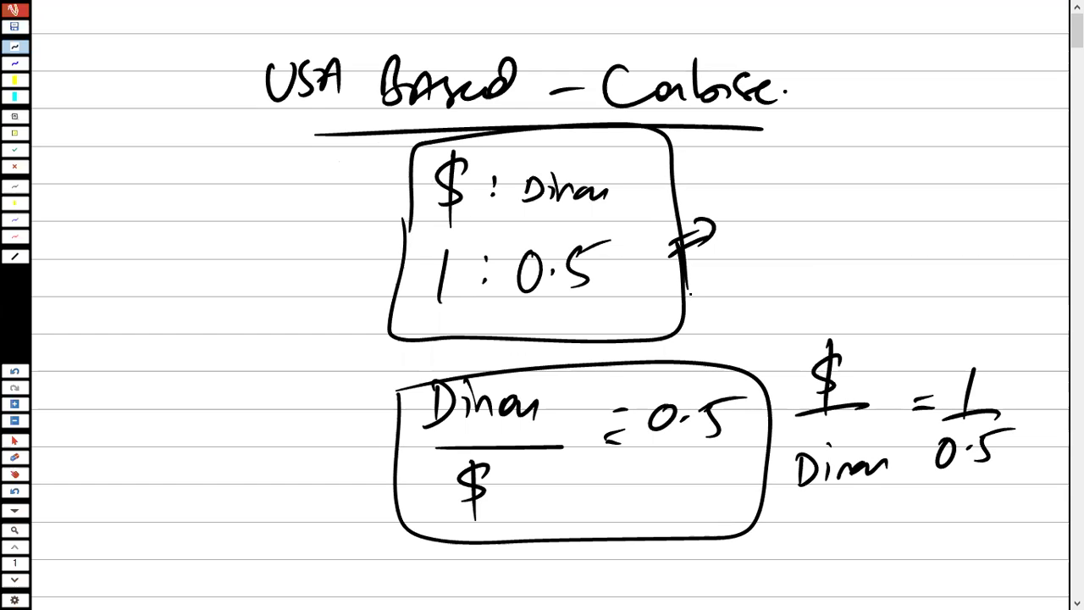
Write "USD" in the empty area below the equations and draw a box around it
scroll(732, 263, "down", 2)
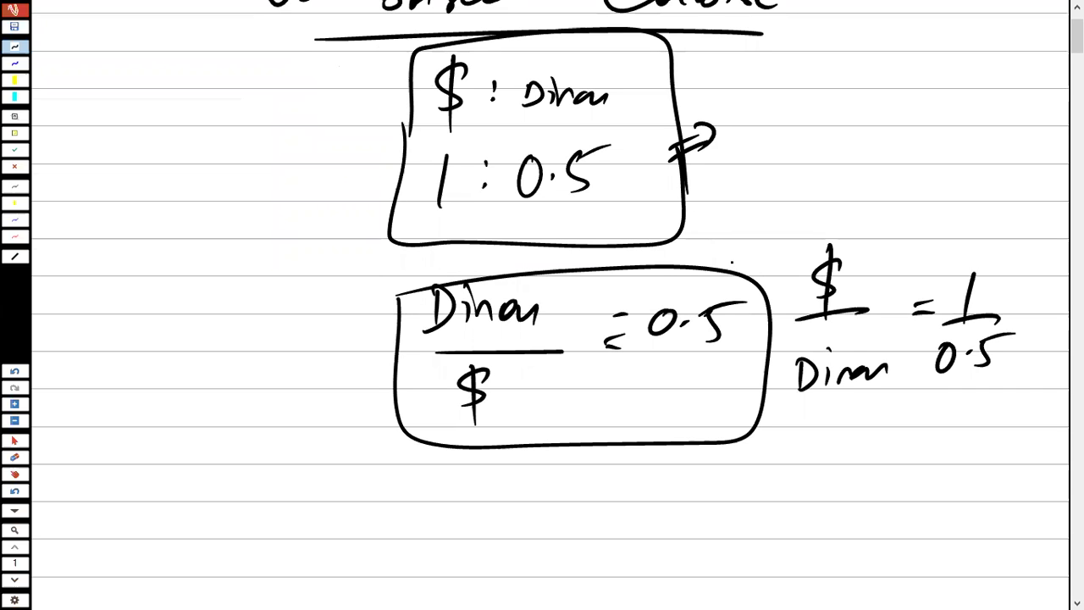
scroll(944, 510, "down", 2)
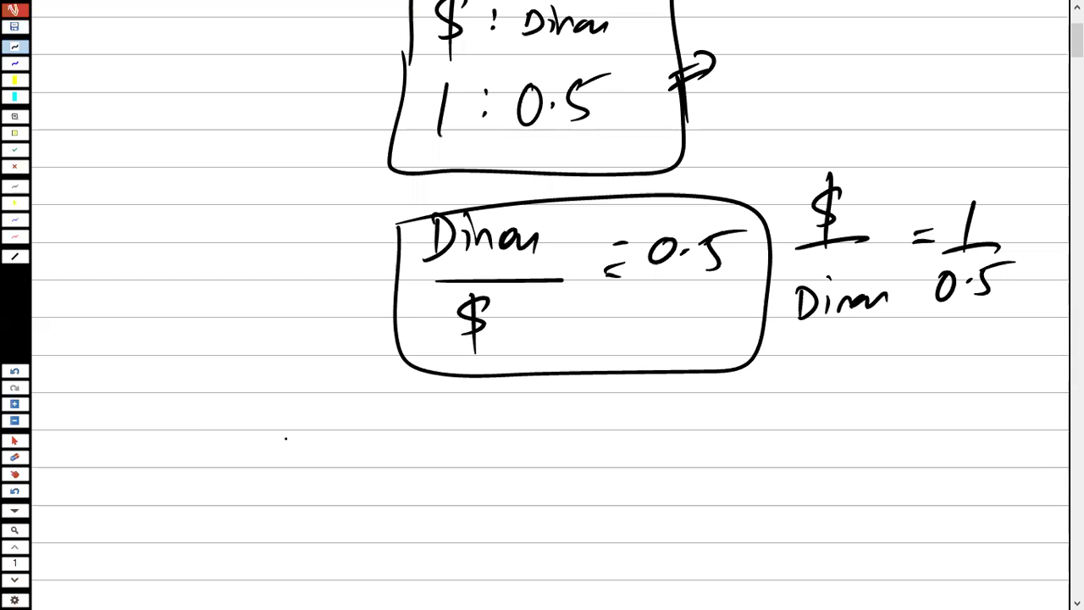
mouse_move(222, 437)
left_mouse_down()
mouse_move(245, 439)
mouse_move(252, 468)
left_mouse_up()
mouse_move(268, 468)
left_mouse_down()
mouse_move(285, 428)
mouse_move(294, 469)
left_mouse_up()
mouse_move(276, 452)
left_mouse_down()
mouse_move(302, 436)
mouse_move(273, 467)
left_mouse_up()
left_click_drag(272, 432, 280, 466)
mouse_move(198, 496)
left_mouse_down()
mouse_move(280, 396)
mouse_move(183, 506)
left_mouse_up()
Write the amount "5000 Dinar" next to the USD box and draw a frame around it
left_click_drag(392, 437, 437, 434)
mouse_move(393, 438)
left_mouse_down()
mouse_move(395, 474)
mouse_move(458, 453)
mouse_move(531, 471)
left_mouse_up()
mouse_move(527, 432)
left_mouse_down()
mouse_move(569, 462)
mouse_move(600, 461)
left_mouse_up()
left_click_drag(605, 458, 652, 480)
left_click(665, 464)
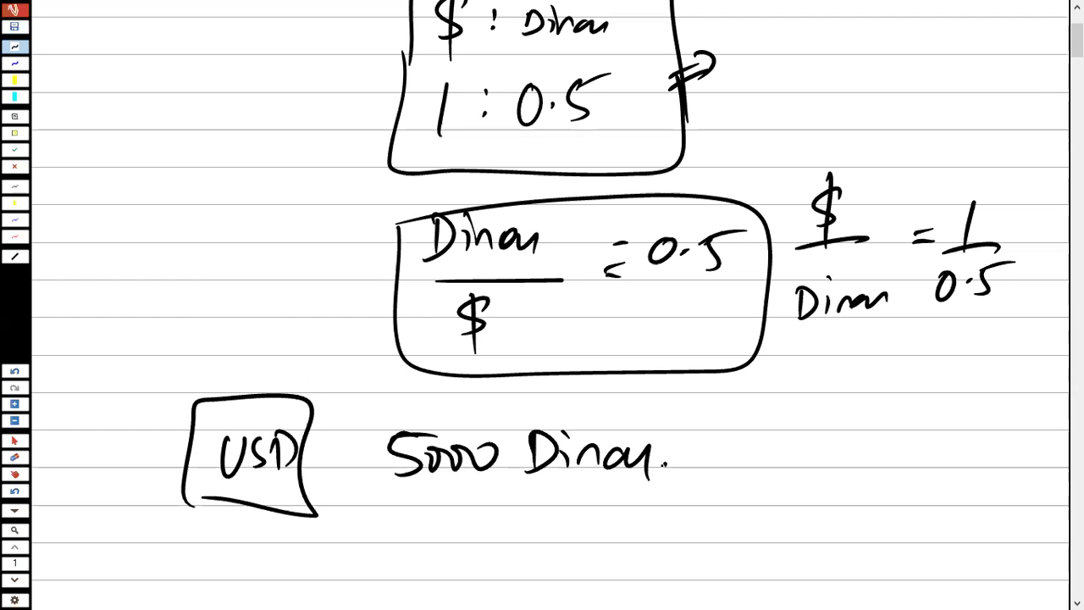
mouse_move(414, 515)
left_mouse_down()
mouse_move(462, 517)
mouse_move(669, 408)
mouse_move(363, 492)
left_mouse_up()
Write the conversion question "5000 Dinar × Exchange rate" below the boxes, with a "÷" sign under the multiplication sign
scroll(434, 578, "down", 3)
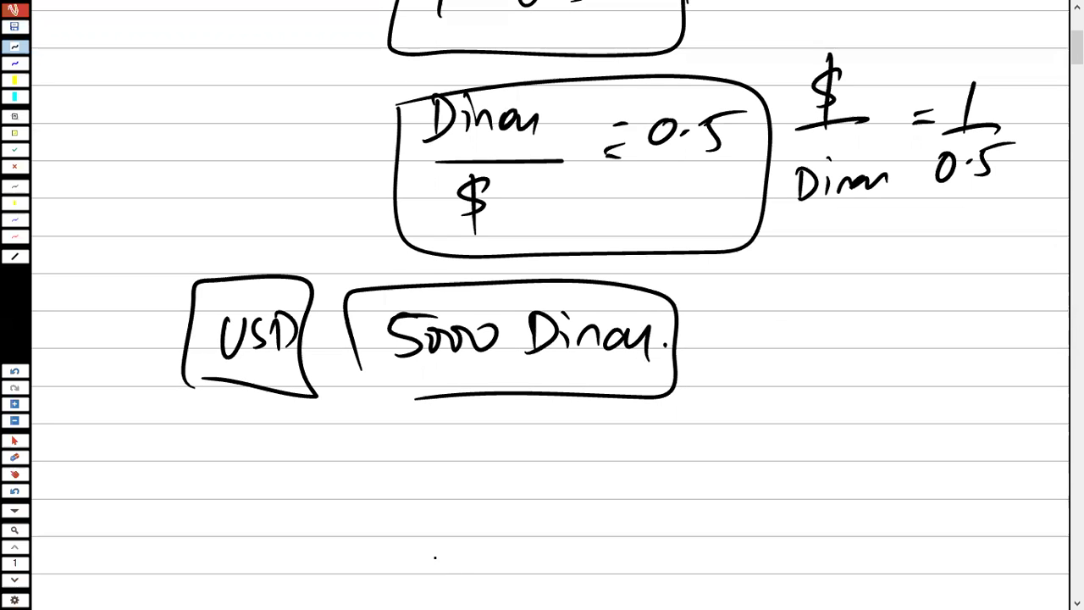
mouse_move(354, 461)
left_mouse_down()
mouse_move(370, 448)
mouse_move(402, 471)
mouse_move(557, 465)
mouse_move(628, 479)
mouse_move(604, 479)
mouse_move(617, 498)
left_mouse_up()
left_click(612, 520)
mouse_move(677, 447)
left_mouse_down()
mouse_move(668, 471)
mouse_move(691, 471)
left_mouse_up()
left_click_drag(694, 461, 759, 508)
left_click_drag(754, 468, 781, 457)
left_click_drag(675, 526, 747, 511)
left_click_drag(722, 500, 737, 497)
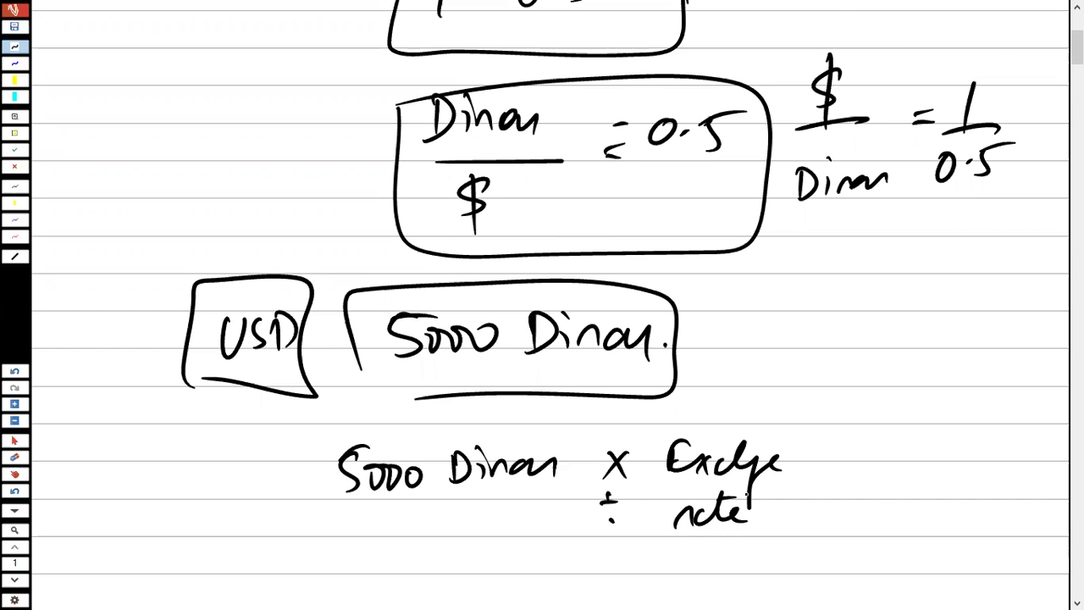
Write "5000 Dinar × $ / Dinar" below the conversion question and strike out the Dinar in the fraction's denominator
scroll(746, 494, "down", 3)
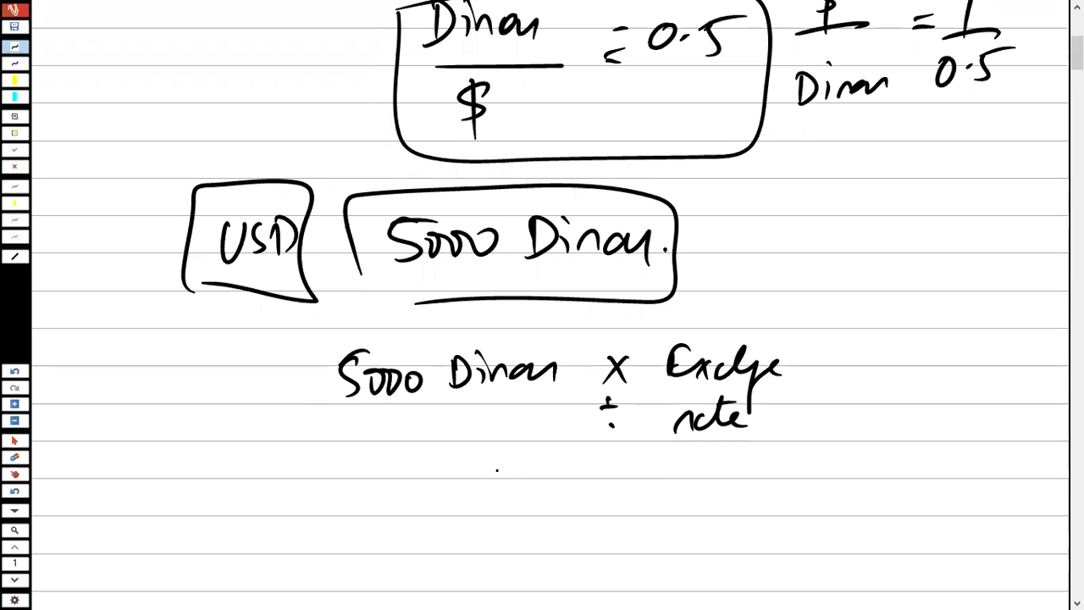
left_click_drag(342, 484, 340, 522)
left_click_drag(330, 483, 362, 476)
mouse_move(368, 500)
left_mouse_down()
mouse_move(370, 513)
mouse_move(419, 503)
left_mouse_up()
mouse_move(447, 479)
left_mouse_down()
mouse_move(448, 503)
mouse_move(465, 505)
left_mouse_up()
mouse_move(472, 486)
left_mouse_down()
mouse_move(474, 503)
mouse_move(537, 481)
mouse_move(605, 508)
left_mouse_up()
left_click_drag(605, 481, 583, 508)
mouse_move(681, 475)
left_mouse_down()
mouse_move(672, 505)
mouse_move(710, 522)
left_mouse_up()
left_click_drag(661, 534, 660, 561)
mouse_move(659, 536)
left_mouse_down()
mouse_move(664, 559)
mouse_move(681, 554)
left_mouse_up()
mouse_move(693, 552)
left_mouse_down()
mouse_move(760, 540)
mouse_move(639, 549)
left_mouse_up()
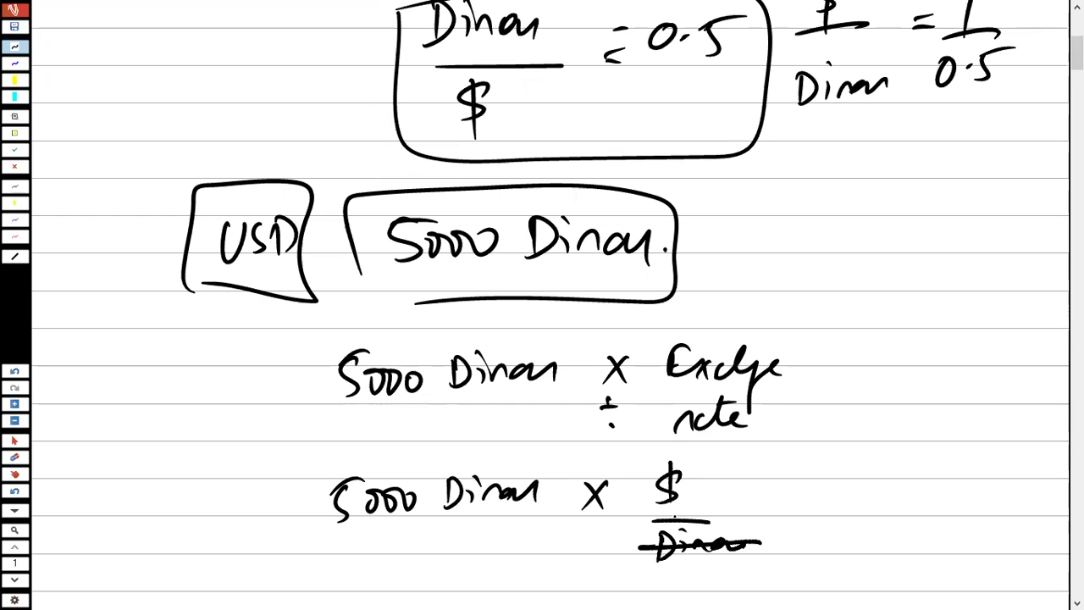
Strike out the word "Dinar" following 5000 in the lowest expression
left_click_drag(462, 493, 532, 483)
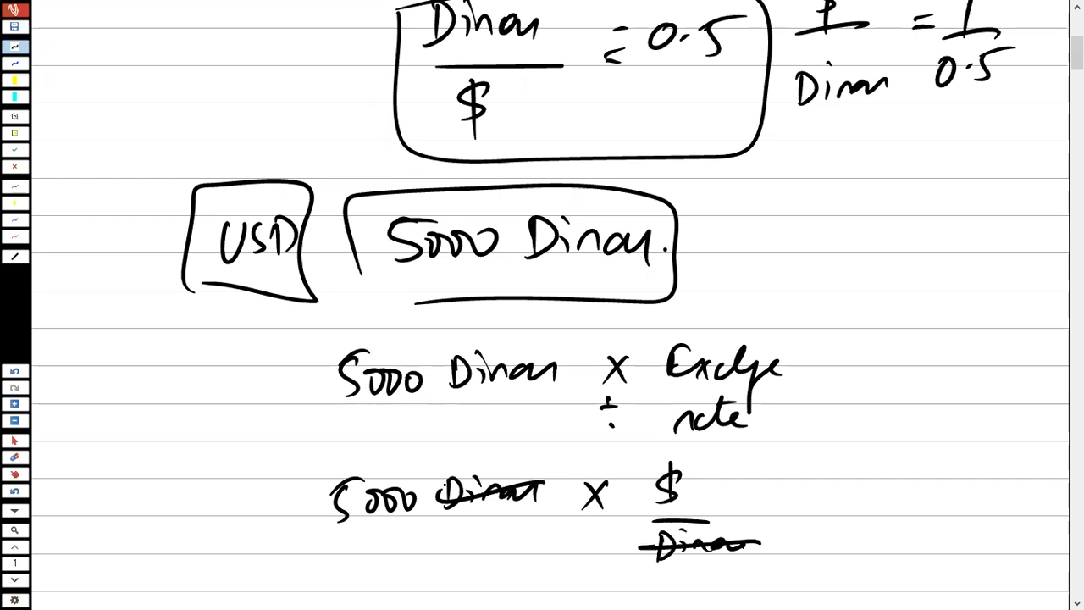
scroll(510, 604, "down", 2)
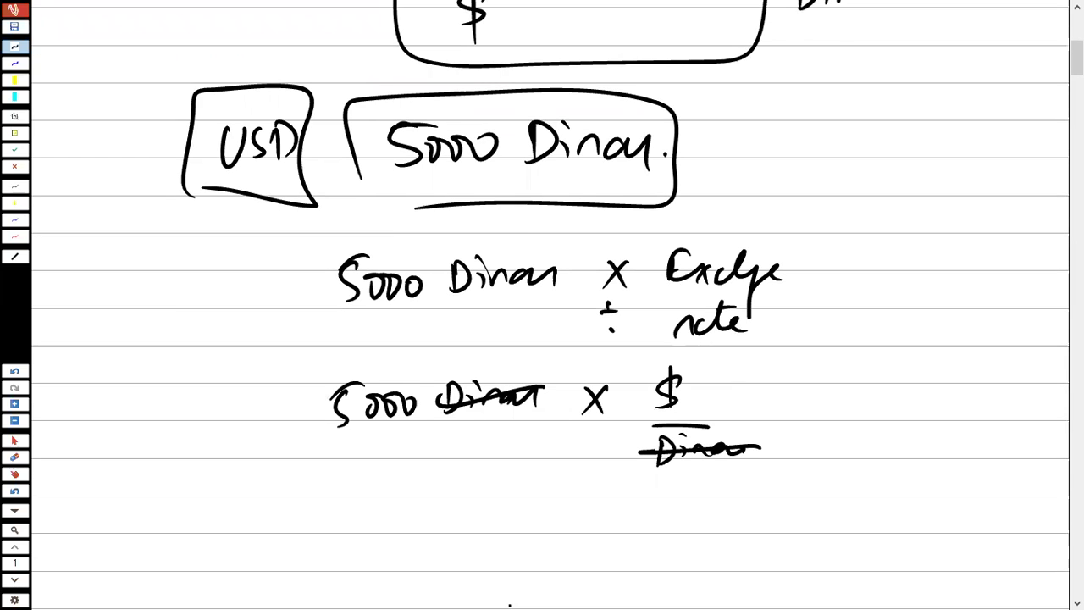
Erase everything after 5000 in the lowest expression, and erase the "$ / Dinar = 1 / 0.5" equation beside the framed rate
scroll(510, 604, "up", 3)
mouse_move(466, 509)
left_mouse_down()
mouse_move(601, 521)
mouse_move(648, 569)
mouse_move(523, 477)
left_mouse_up()
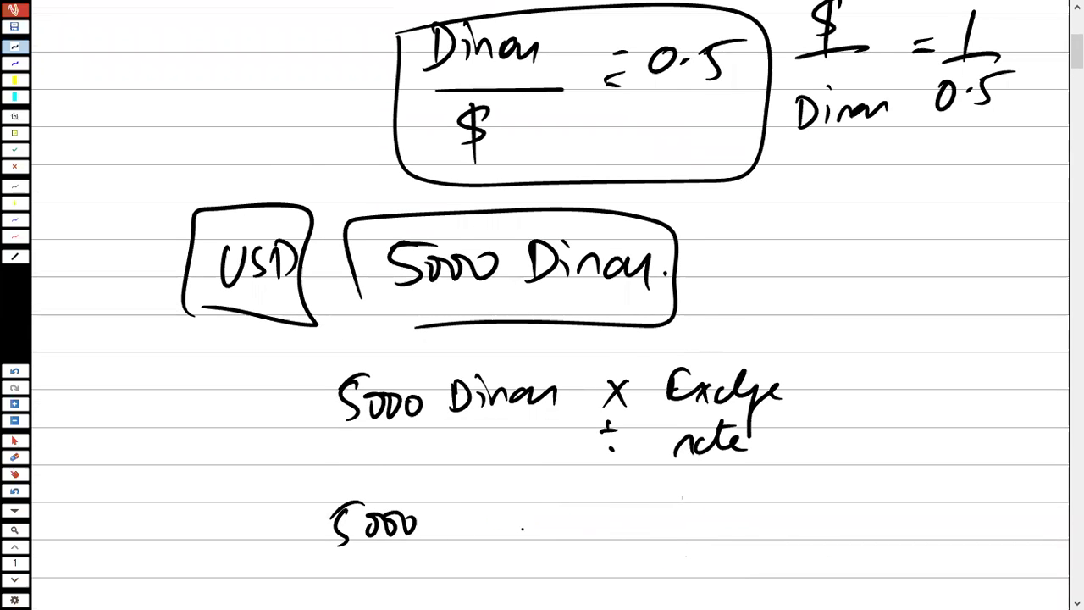
scroll(726, 526, "down", 2)
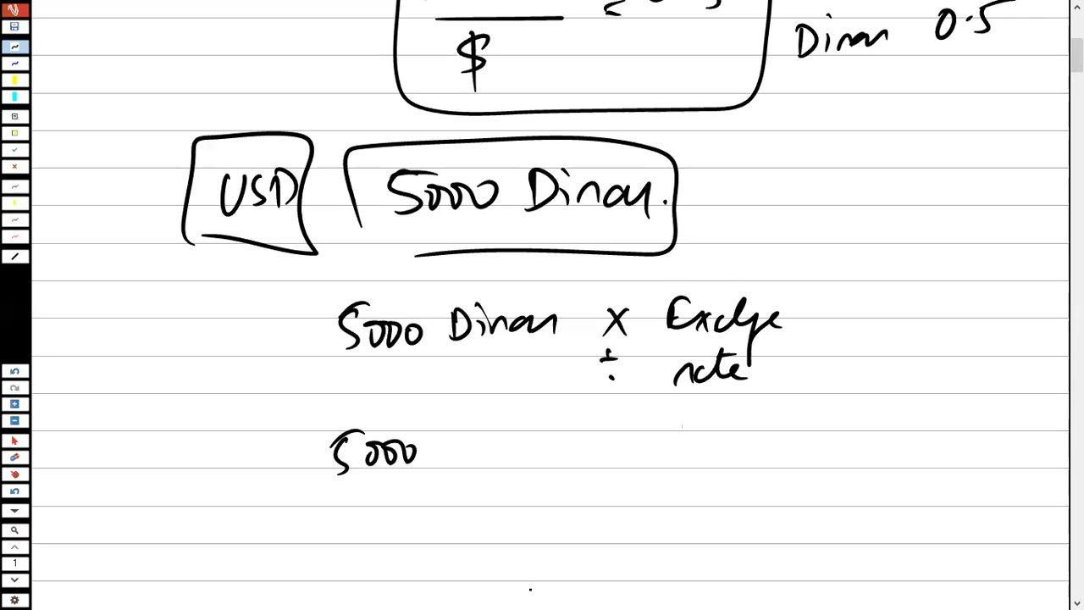
scroll(541, 598, "up", 3)
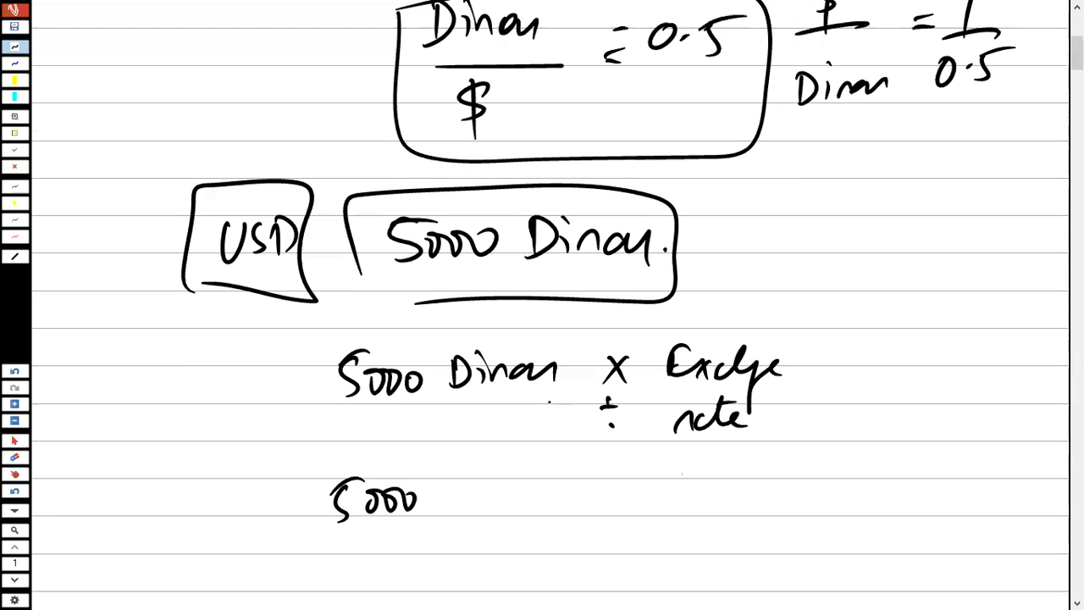
mouse_move(851, 47)
left_mouse_down()
mouse_move(839, 182)
mouse_move(1012, 102)
mouse_move(944, 96)
mouse_move(853, 138)
mouse_move(860, 163)
left_mouse_up()
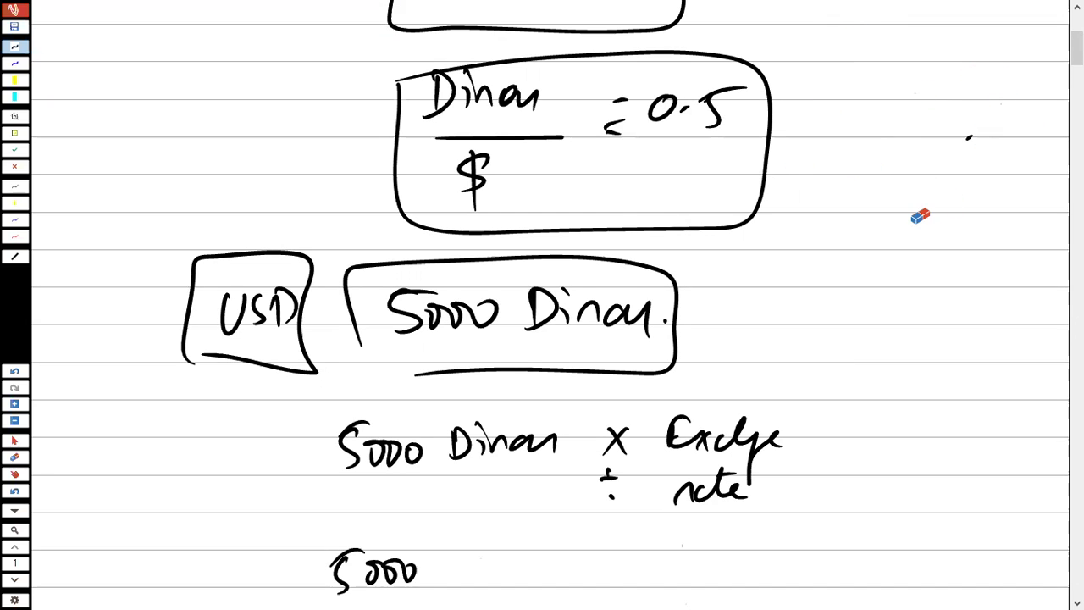
Write "Din × Dina / $ ?" after 5000 in the lowest line
scroll(920, 217, "down", 3)
left_click_drag(497, 445, 517, 469)
left_click_drag(518, 442, 494, 470)
mouse_move(427, 438)
left_mouse_down()
mouse_move(428, 464)
mouse_move(450, 462)
left_mouse_up()
left_click_drag(451, 430, 451, 434)
left_click_drag(462, 459, 477, 458)
left_click_drag(563, 438, 568, 459)
left_click_drag(591, 433, 591, 435)
mouse_move(590, 444)
left_mouse_down()
mouse_move(592, 456)
mouse_move(634, 453)
left_mouse_up()
left_click_drag(637, 451, 637, 454)
mouse_move(561, 468)
left_mouse_down()
mouse_move(650, 472)
mouse_move(588, 512)
mouse_move(602, 514)
left_mouse_up()
left_click_drag(698, 457, 705, 483)
left_click_drag(703, 495, 705, 497)
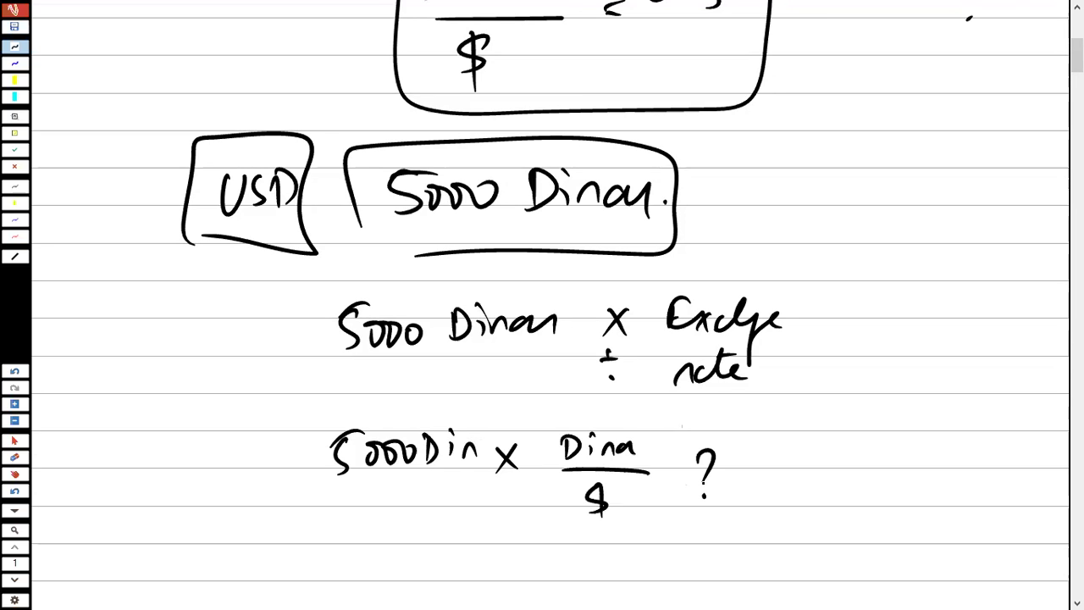
Draw a loop around the expression "5000 Din × Dina / $ ?" and write "÷ $ / Dinar" beneath it
mouse_move(324, 414)
left_mouse_down()
mouse_move(617, 563)
mouse_move(374, 409)
mouse_move(303, 432)
left_mouse_up()
scroll(252, 459, "down", 3)
mouse_move(479, 496)
left_mouse_down()
mouse_move(501, 498)
mouse_move(492, 496)
left_mouse_up()
left_click(491, 518)
left_click_drag(579, 487, 565, 510)
mouse_move(573, 478)
left_mouse_down()
mouse_move(573, 501)
mouse_move(604, 517)
mouse_move(564, 556)
left_mouse_up()
mouse_move(562, 532)
left_mouse_down()
mouse_move(562, 555)
mouse_move(585, 553)
left_mouse_up()
left_click_drag(593, 552, 644, 542)
left_click(657, 540)
left_click(663, 540)
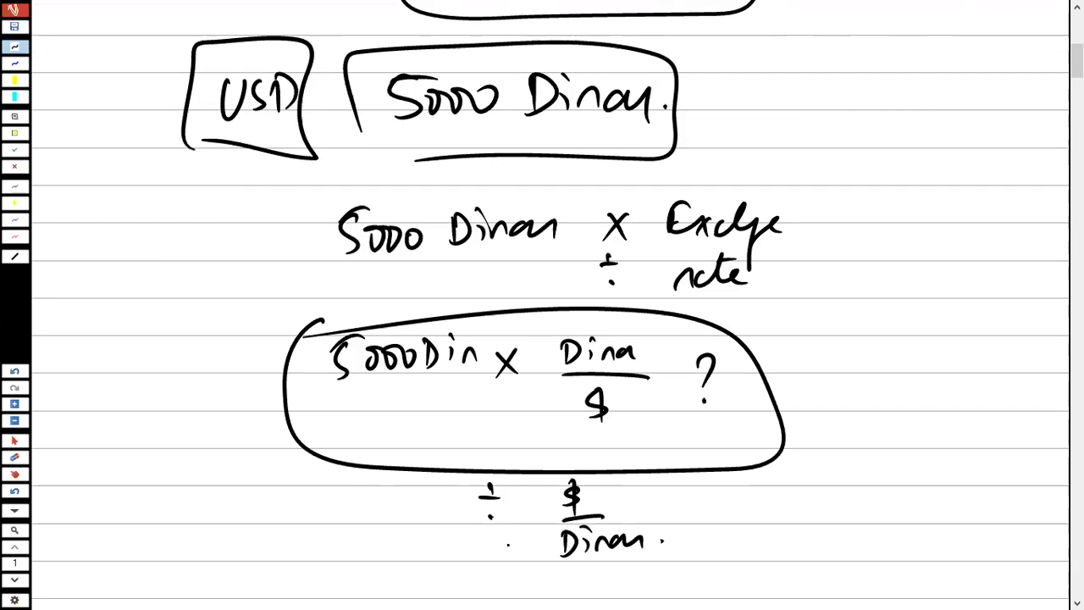
Circle the division sign below the loop and replace the fraction beside it with "Dinar / $"
left_click_drag(498, 483, 475, 513)
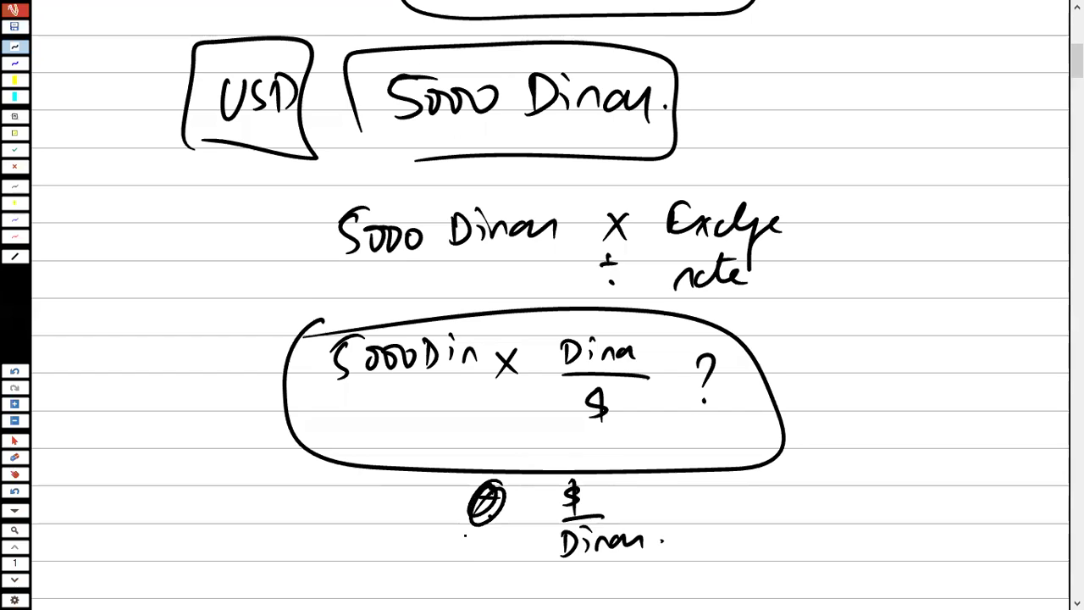
scroll(472, 564, "down", 3)
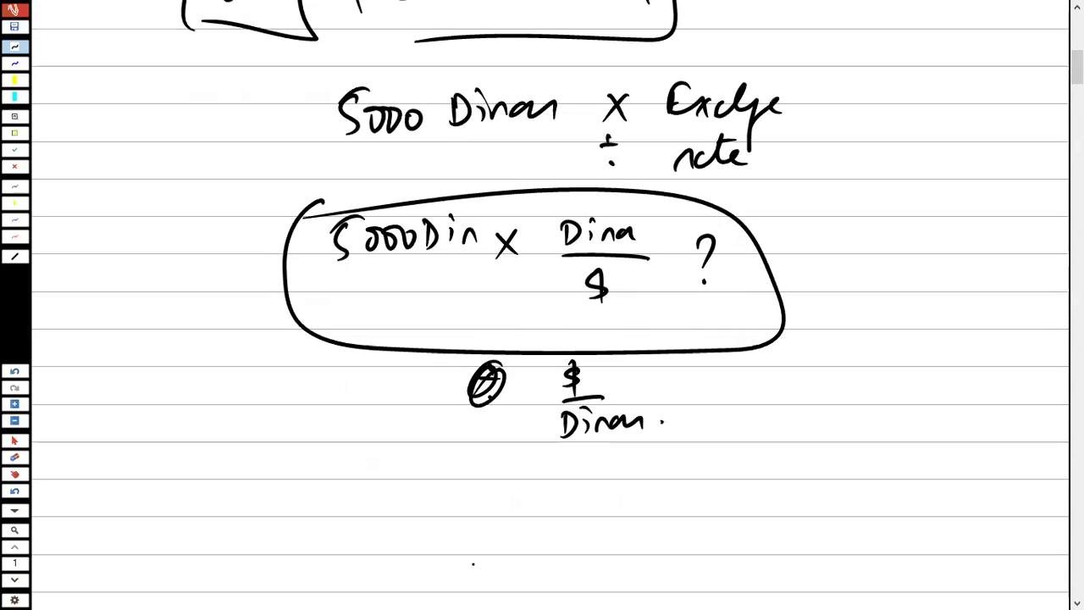
mouse_move(591, 368)
left_mouse_down()
mouse_move(636, 375)
mouse_move(661, 410)
mouse_move(606, 392)
mouse_move(679, 395)
left_mouse_up()
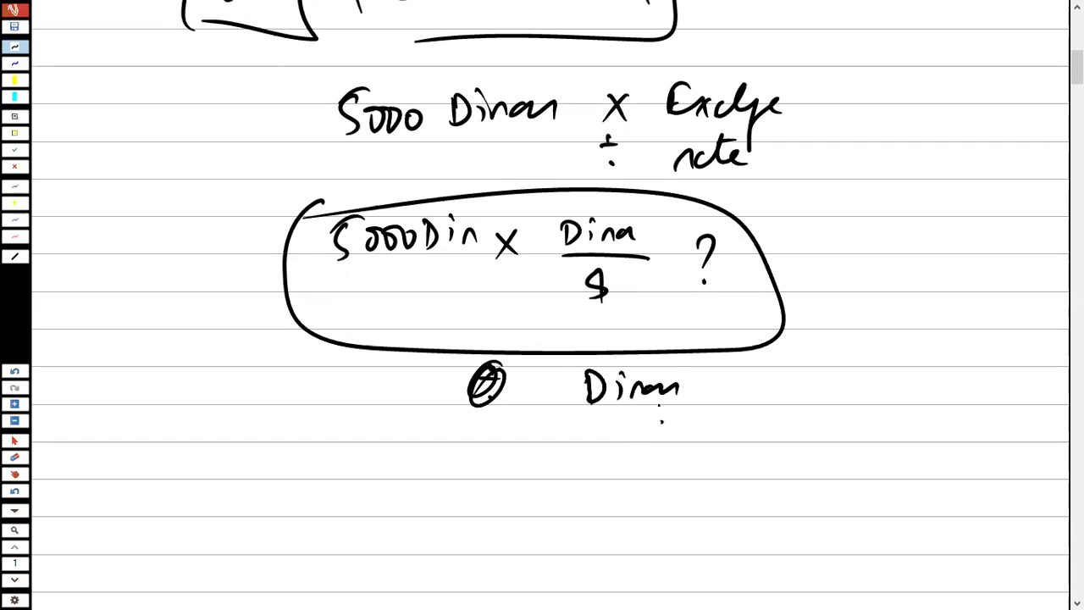
left_click_drag(583, 409, 700, 412)
left_click_drag(635, 424, 620, 451)
left_click_drag(625, 417, 633, 459)
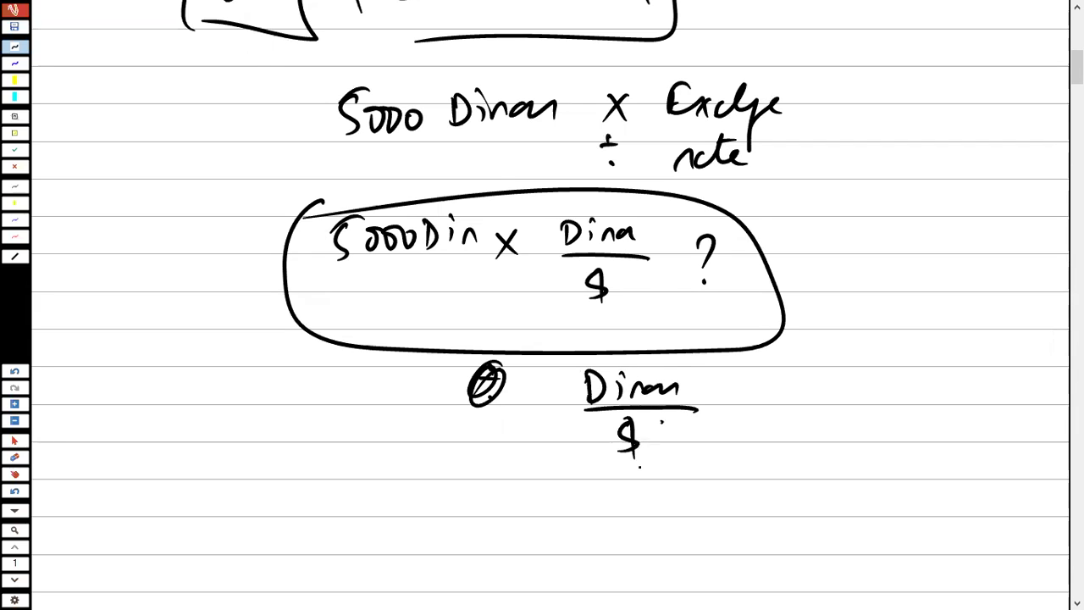
Write the calculation "5000 Din ÷ 0.5 Dina / $" below the Dinar / $ fraction
mouse_move(308, 483)
left_mouse_down()
mouse_move(298, 512)
mouse_move(333, 496)
left_mouse_up()
left_click_drag(354, 495, 419, 506)
left_click_drag(415, 481, 418, 509)
left_click(444, 495)
left_click_drag(444, 471, 447, 502)
mouse_move(454, 491)
left_mouse_down()
mouse_move(476, 502)
mouse_move(521, 490)
left_mouse_up()
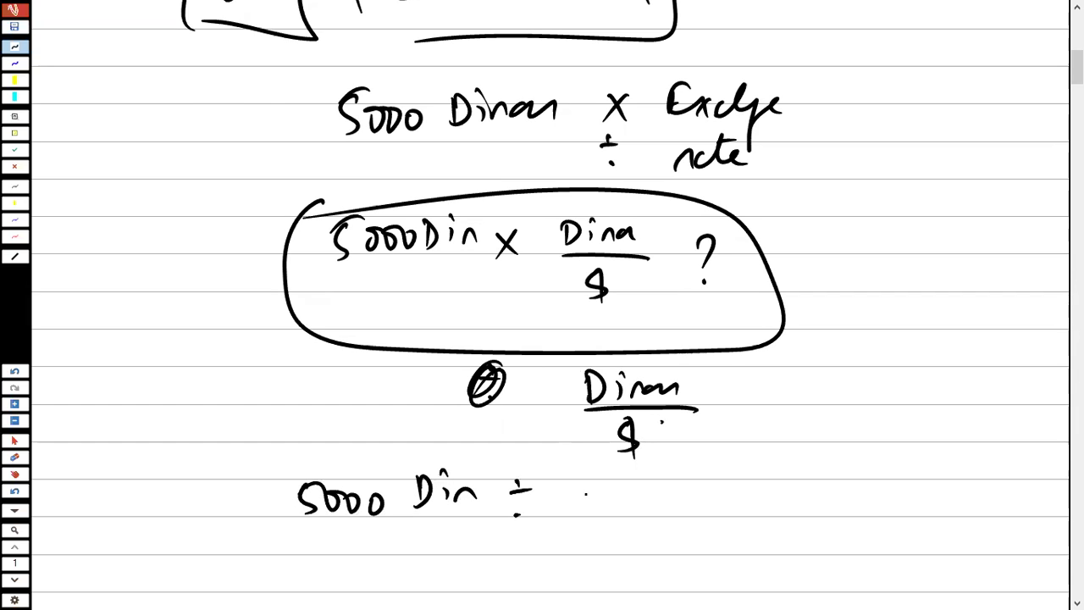
left_click_drag(586, 480, 637, 506)
left_click(615, 495)
mouse_move(635, 477)
left_mouse_down()
mouse_move(660, 471)
mouse_move(678, 508)
left_mouse_up()
mouse_move(698, 492)
left_mouse_down()
mouse_move(700, 507)
mouse_move(738, 505)
left_mouse_up()
left_click_drag(752, 490, 757, 498)
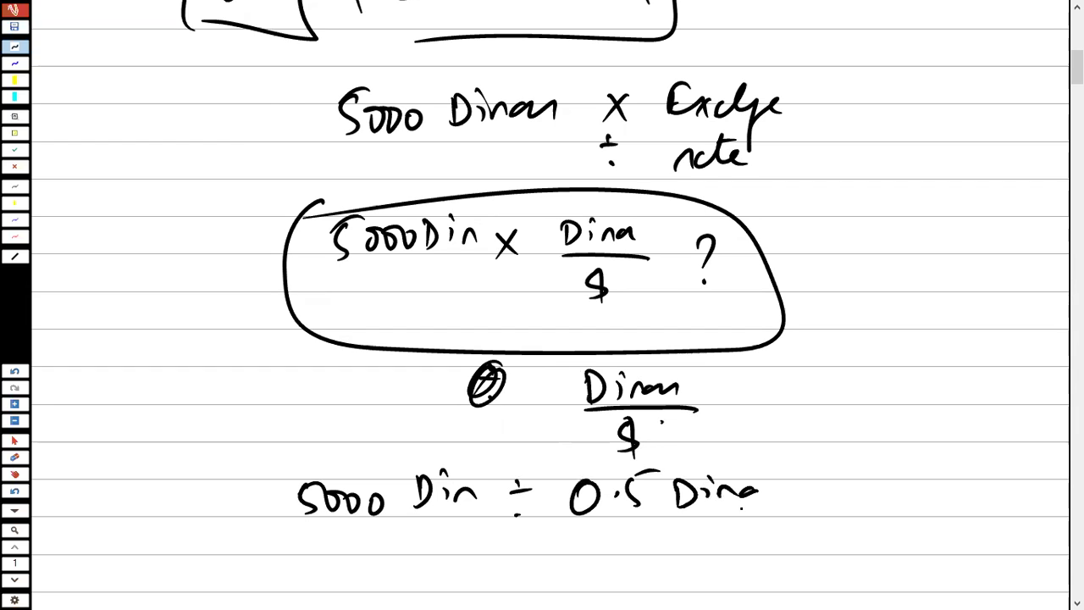
left_click_drag(670, 517, 754, 515)
mouse_move(725, 529)
left_mouse_down()
mouse_move(703, 547)
mouse_move(717, 554)
left_mouse_up()
Write "5000 Din × 1 / 0.5 $ / Din" below the division calculation
scroll(718, 584, "down", 1)
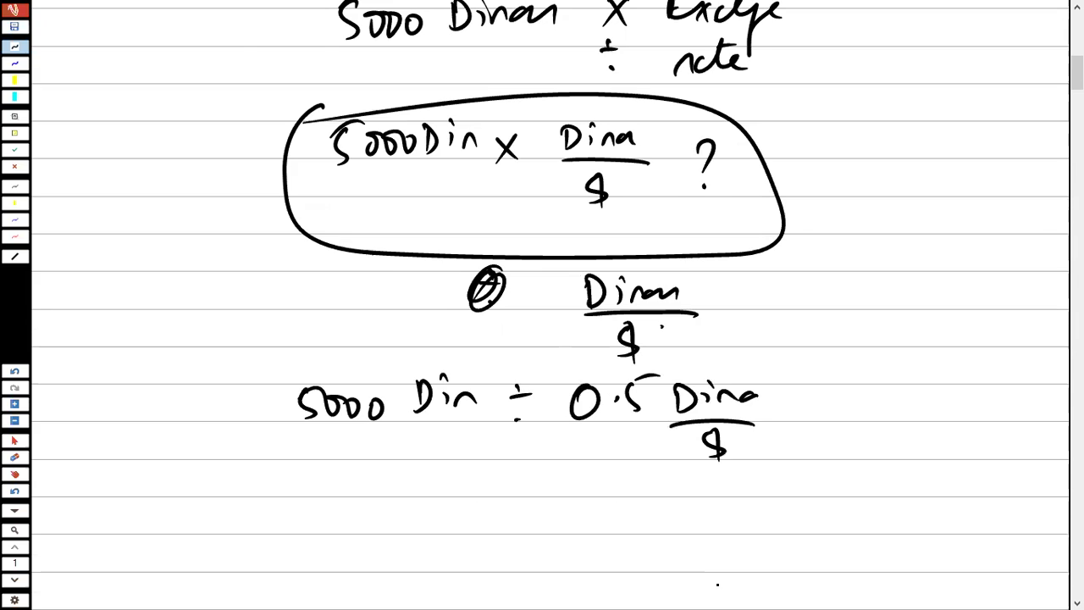
mouse_move(309, 503)
left_mouse_down()
mouse_move(295, 534)
mouse_move(393, 508)
mouse_move(405, 524)
left_mouse_up()
left_click_drag(407, 500, 409, 524)
mouse_move(434, 507)
left_mouse_down()
mouse_move(435, 523)
mouse_move(522, 530)
left_mouse_up()
left_click_drag(520, 509, 500, 530)
mouse_move(607, 486)
left_mouse_down()
mouse_move(606, 520)
mouse_move(632, 534)
mouse_move(591, 554)
left_mouse_up()
left_click(610, 557)
left_click_drag(627, 547, 619, 569)
left_click_drag(700, 500, 683, 522)
mouse_move(691, 493)
left_mouse_down()
mouse_move(693, 527)
mouse_move(717, 532)
left_mouse_up()
left_click_drag(680, 542, 676, 566)
mouse_move(705, 553)
left_mouse_down()
mouse_move(707, 566)
mouse_move(753, 556)
mouse_move(695, 561)
left_mouse_up()
left_click(708, 540)
Strike out the Din unit after 5000, then write "= $10,000" as the result and frame the amount
left_click_drag(404, 512, 492, 507)
left_click_drag(769, 517, 779, 517)
left_click_drag(763, 508, 797, 518)
left_click(832, 499)
mouse_move(808, 489)
left_mouse_down()
mouse_move(812, 523)
mouse_move(835, 522)
left_mouse_up()
left_click_drag(849, 508, 847, 510)
left_click_drag(859, 519, 931, 512)
mouse_move(801, 549)
left_mouse_down()
mouse_move(902, 472)
mouse_move(803, 547)
left_mouse_up()
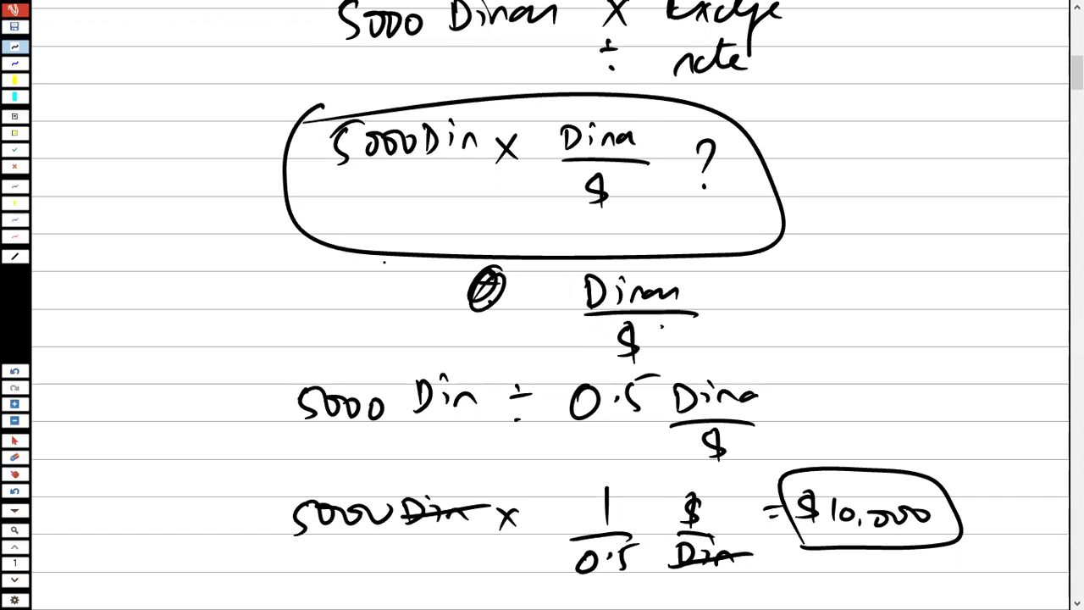
Switch to the SBR-INT practice exam and copy the text of requirement (iii) on goodwill and exchange differences
left_click(16, 477)
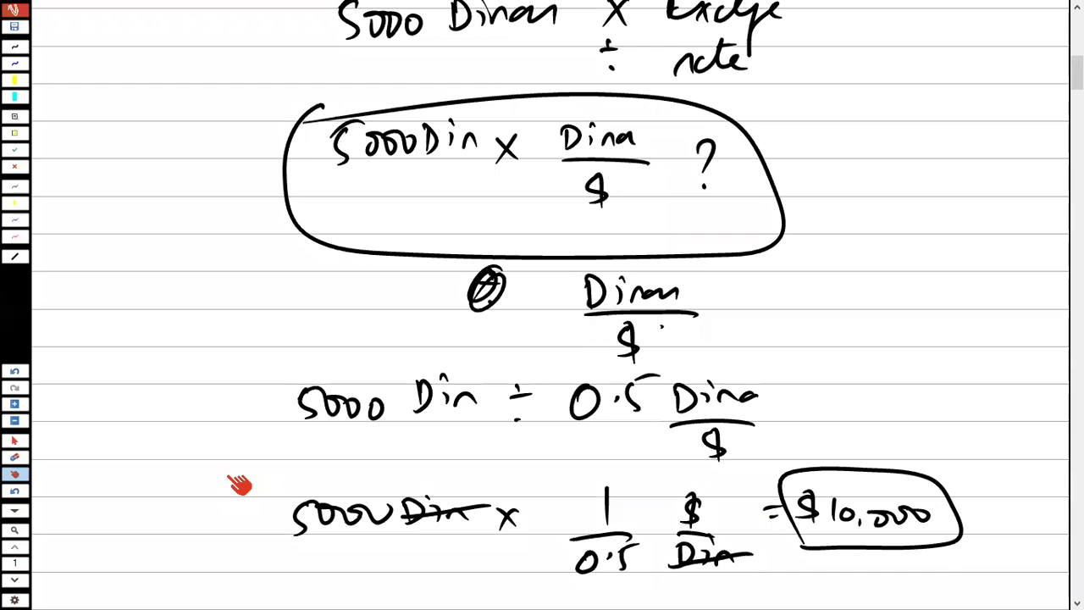
key("alt+Tab")
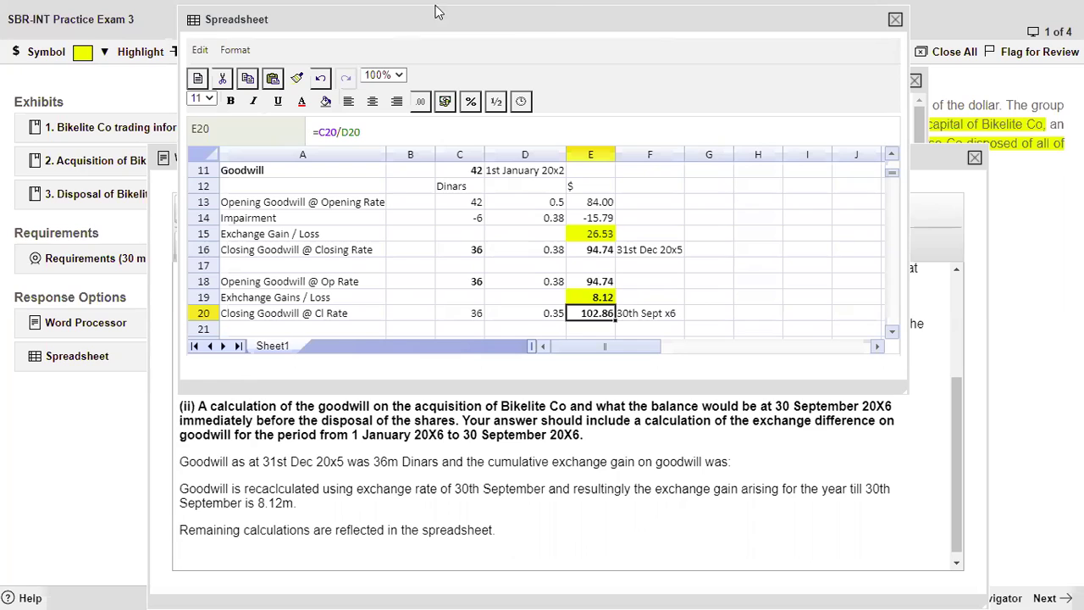
mouse_move(582, 7)
left_click(97, 261)
left_click_drag(338, 403, 242, 357)
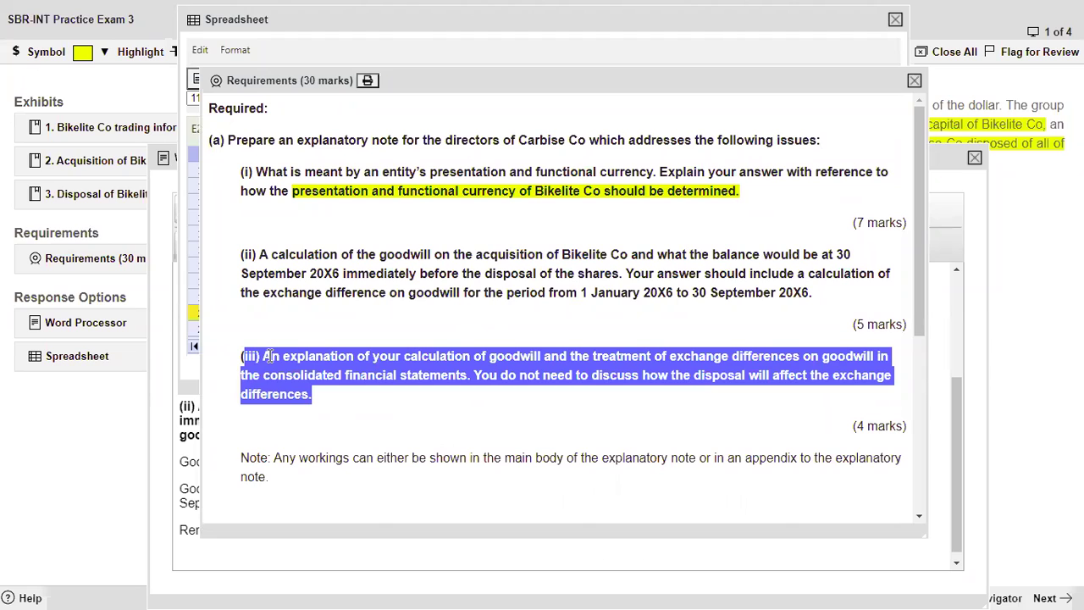
left_click_drag(241, 356, 297, 395)
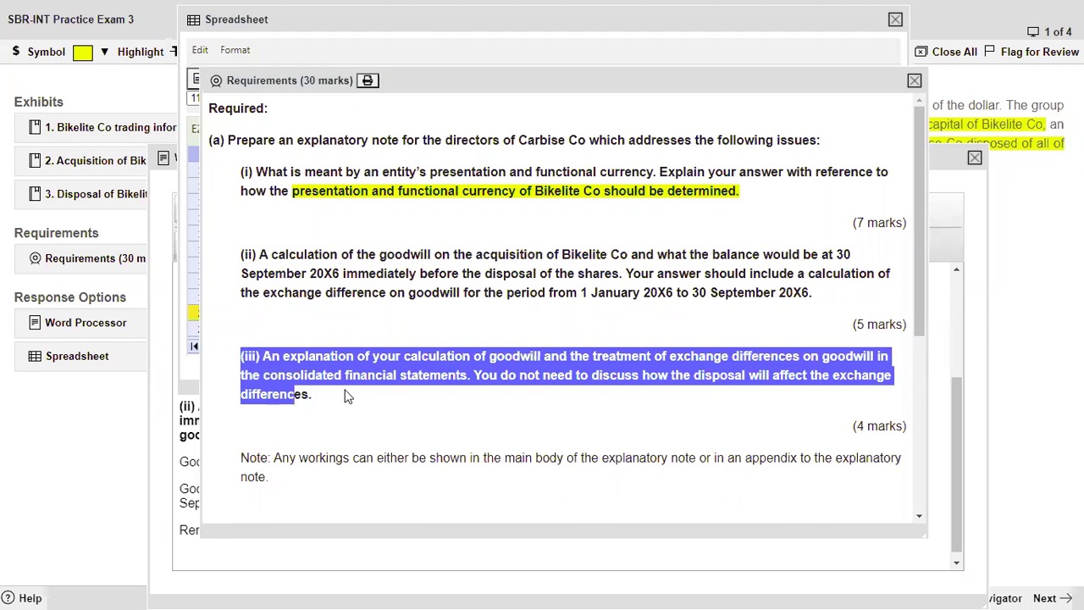
left_click_drag(344, 407, 241, 362)
key("ctrl+c")
left_click(915, 81)
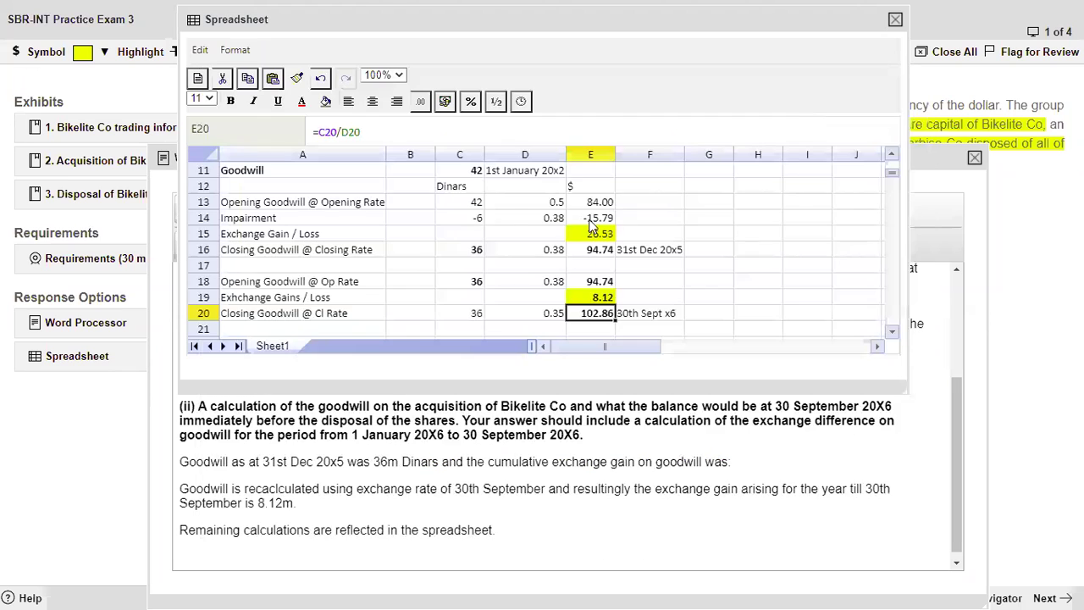
Close the spreadsheet and paste requirement (iii) below the last line of the written answer
left_click(289, 531)
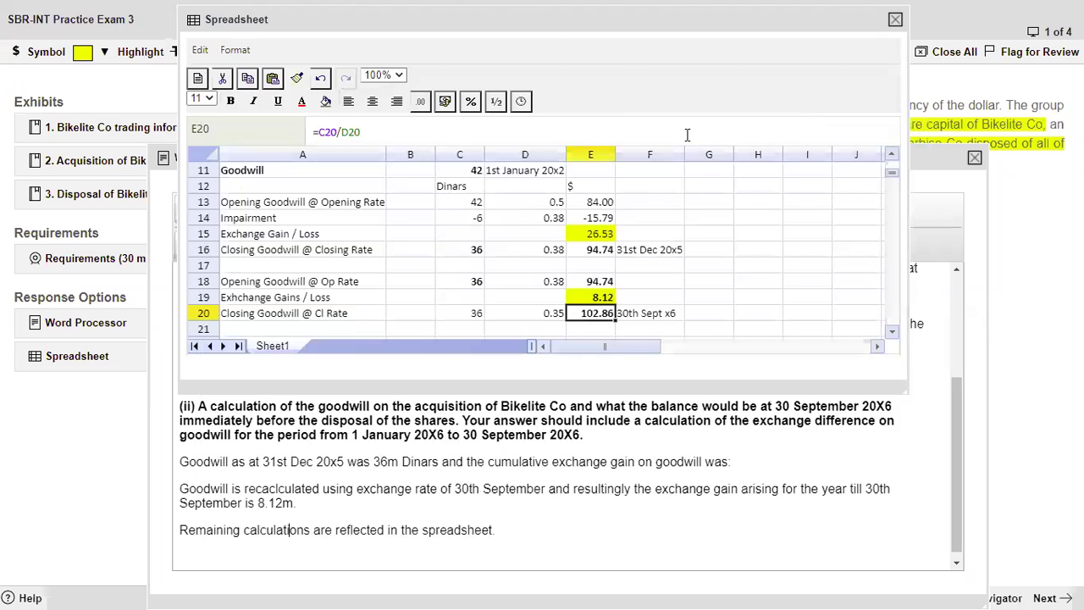
left_click(896, 19)
key("Return")
key("ctrl+v")
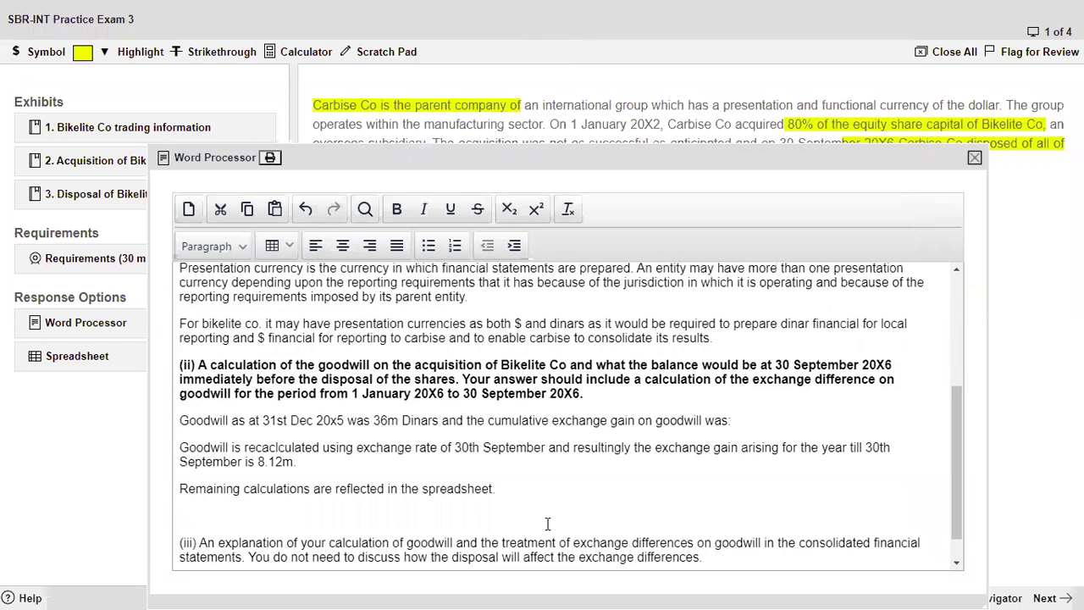
Make the pasted requirement (iii) bold and remove the blank line above it
key("ctrl+shift+End")
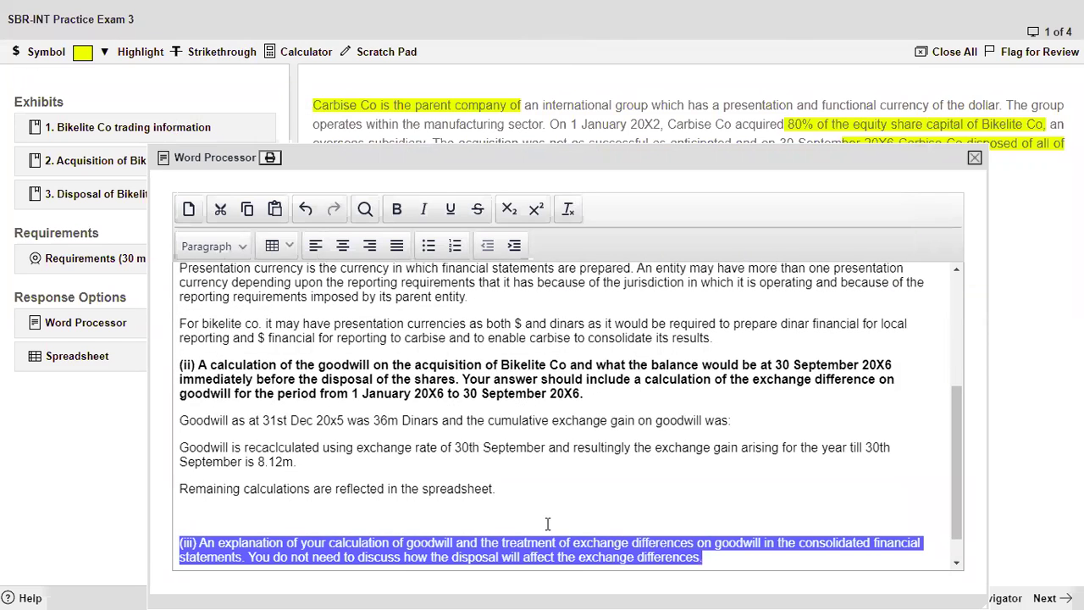
key("ctrl+b")
left_click(547, 524)
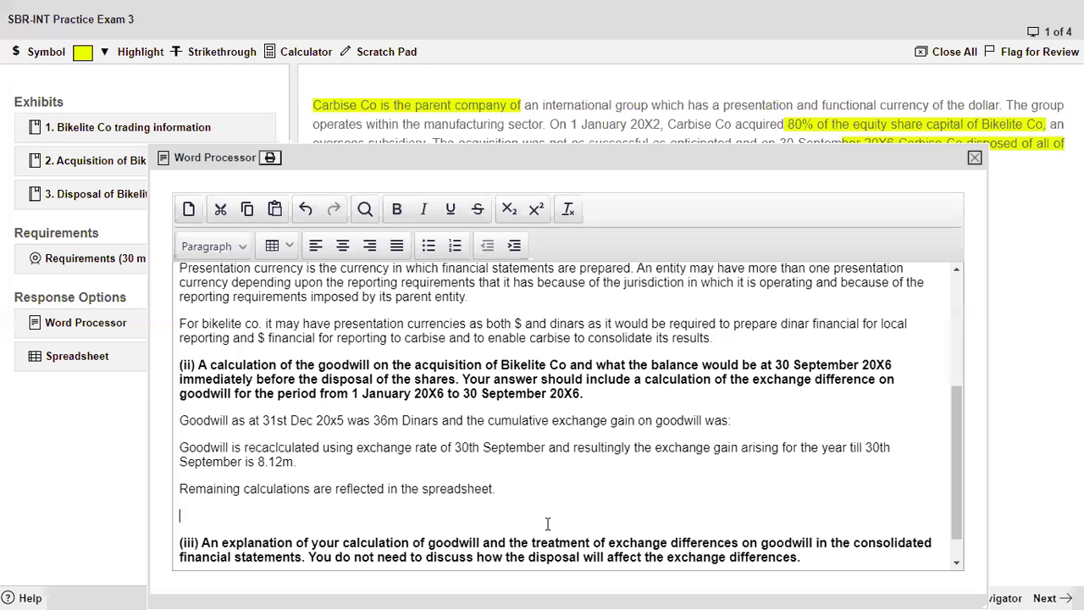
key("Delete")
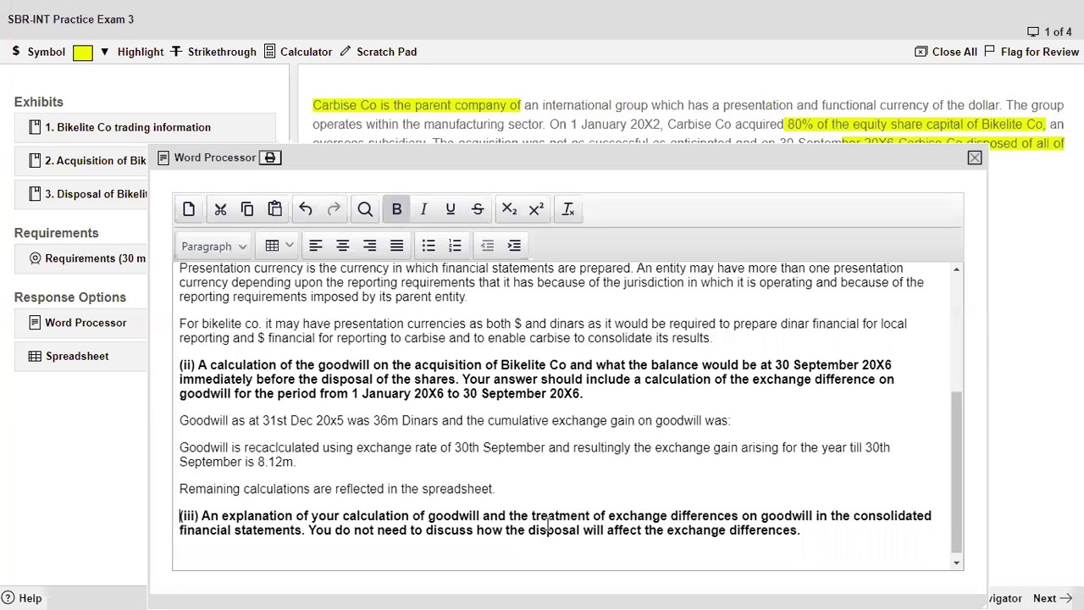
Begin the answer below the requirement (iii) heading with "Goodwill in foreign subsidiary is"
key("Down")
key("Down")
type("Good")
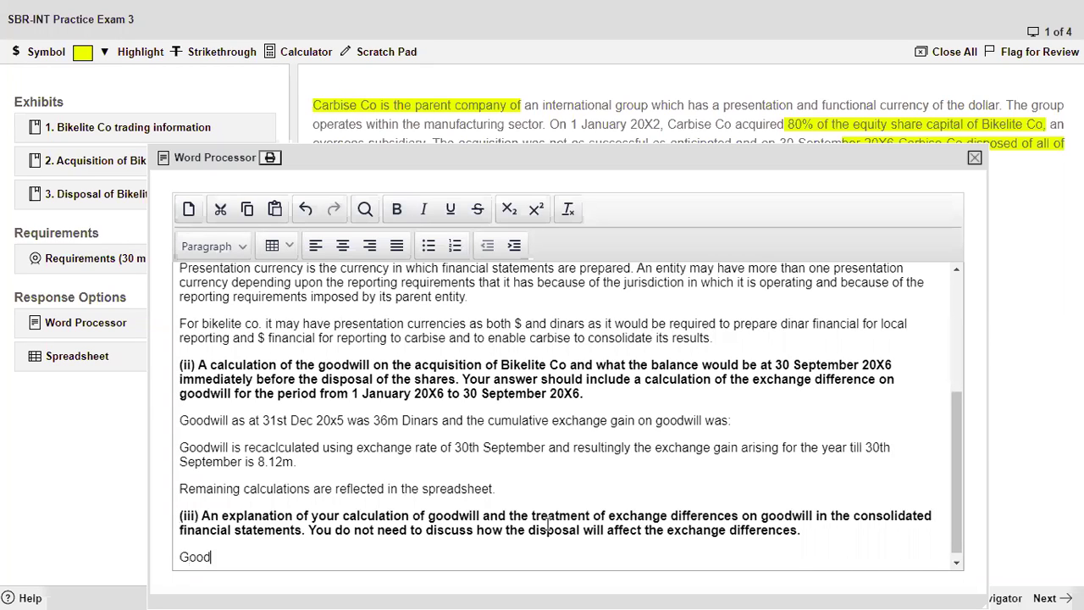
type("will in foregin")
key("BackSpace")
key("BackSpace")
key("BackSpace")
type("ign subsidiary is recor")
key("BackSpace")
key("BackSpace")
key("BackSpace")
key("BackSpace")
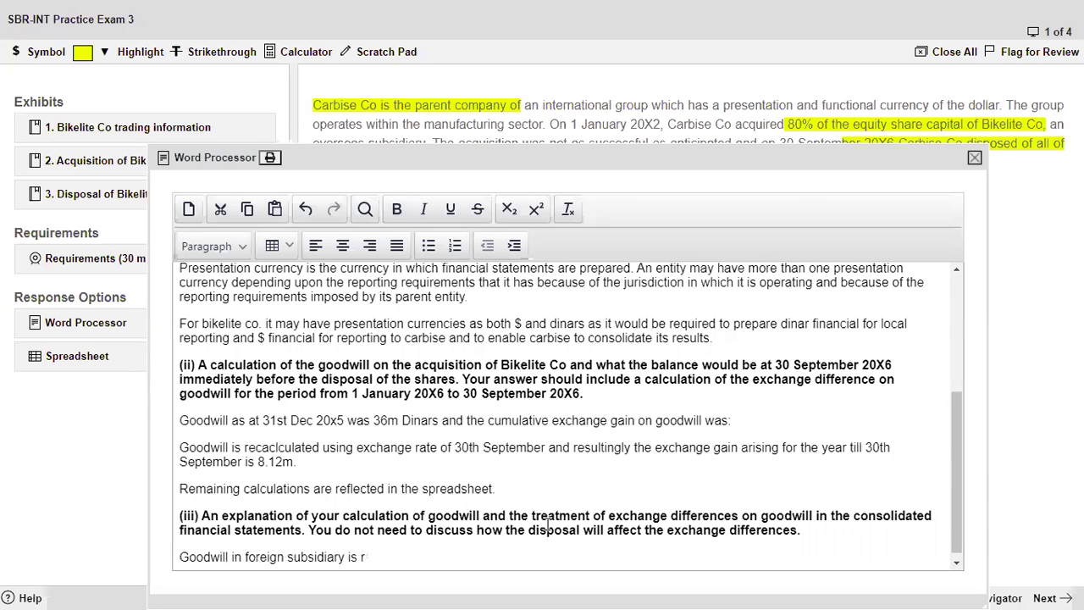
key("BackSpace")
Continue the sentence with "established using foreign currency and is treated a monetary asset"
type("establishi")
type("d using foregf")
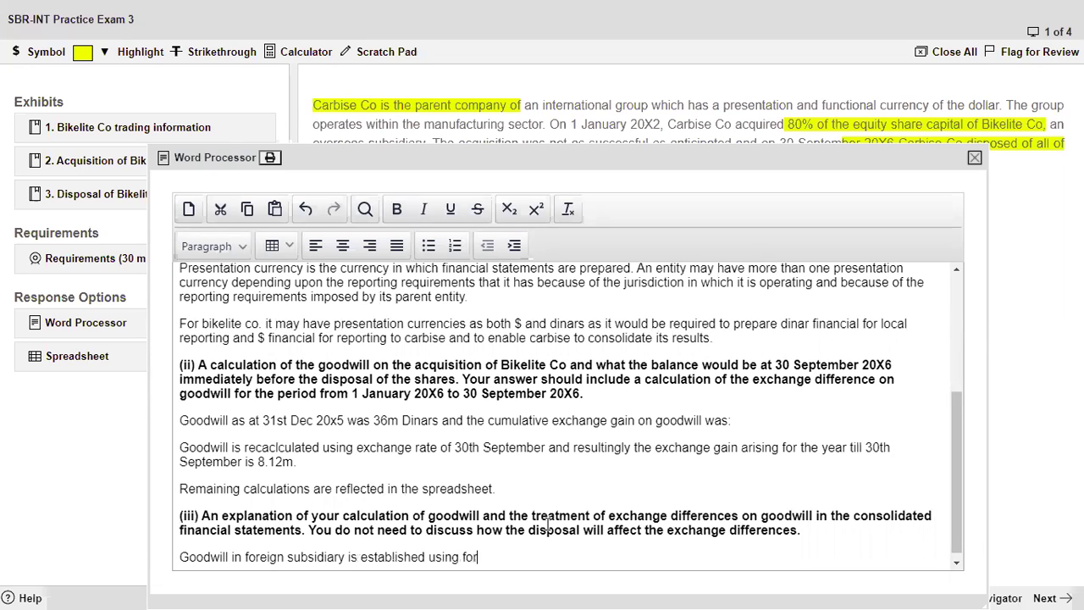
key("BackSpace")
key("BackSpace")
type("ign co")
type("nvers")
key("BackSpace")
key("BackSpace")
key("BackSpace")
key("BackSpace")
key("BackSpace")
key("BackSpace")
type("urrency and t")
key("BackSpace")
type("is treated")
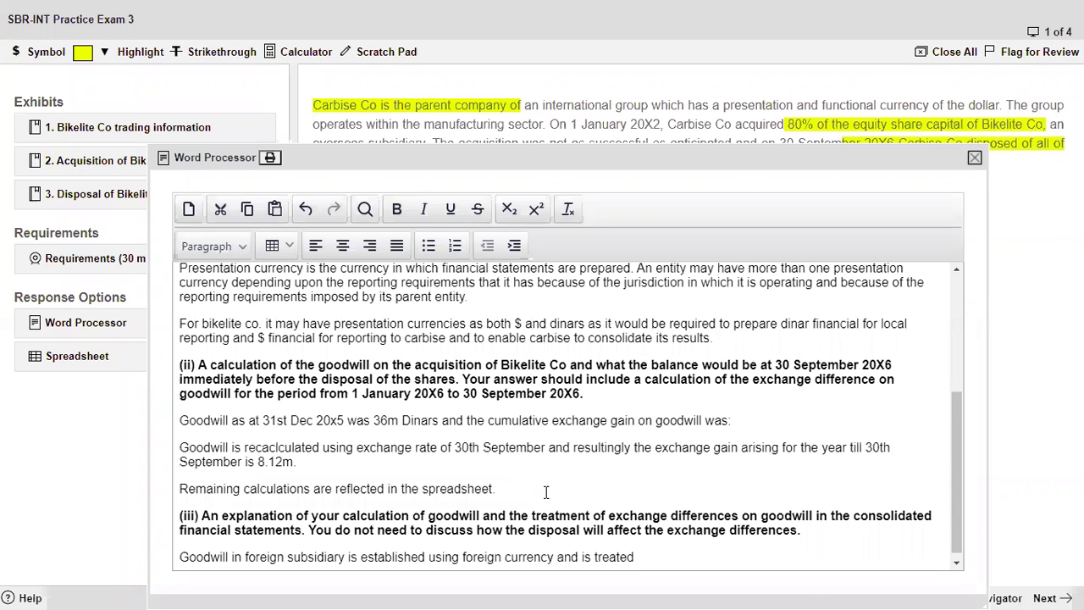
type("a monetary asset")
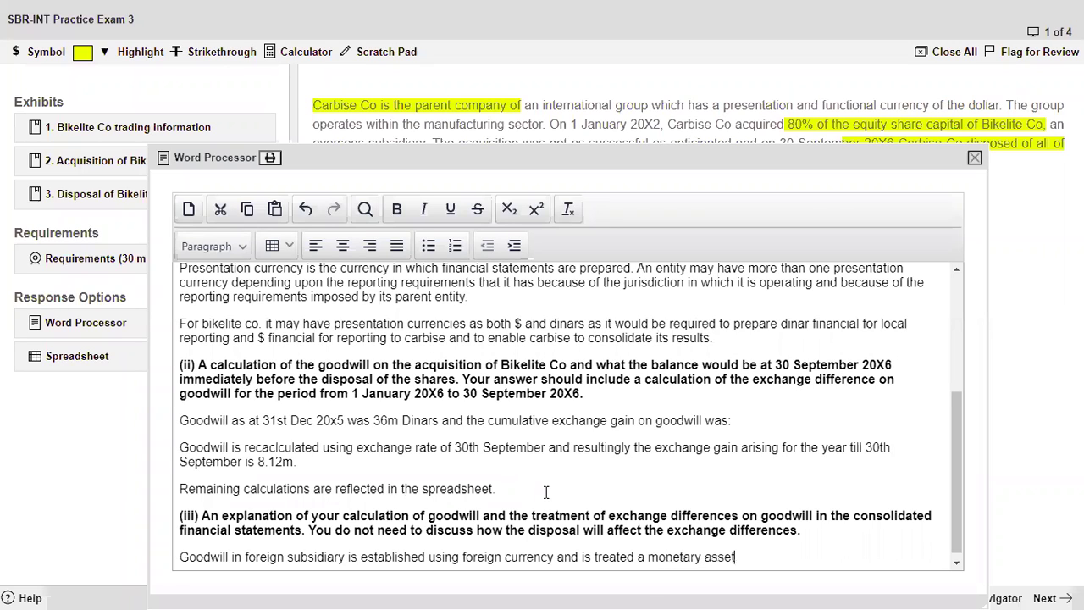
Add "I.e. it is remeasured at each reporting date using closing exchange rate and the exchange" to the answer
type(". I.e. it is remeasured at each repor")
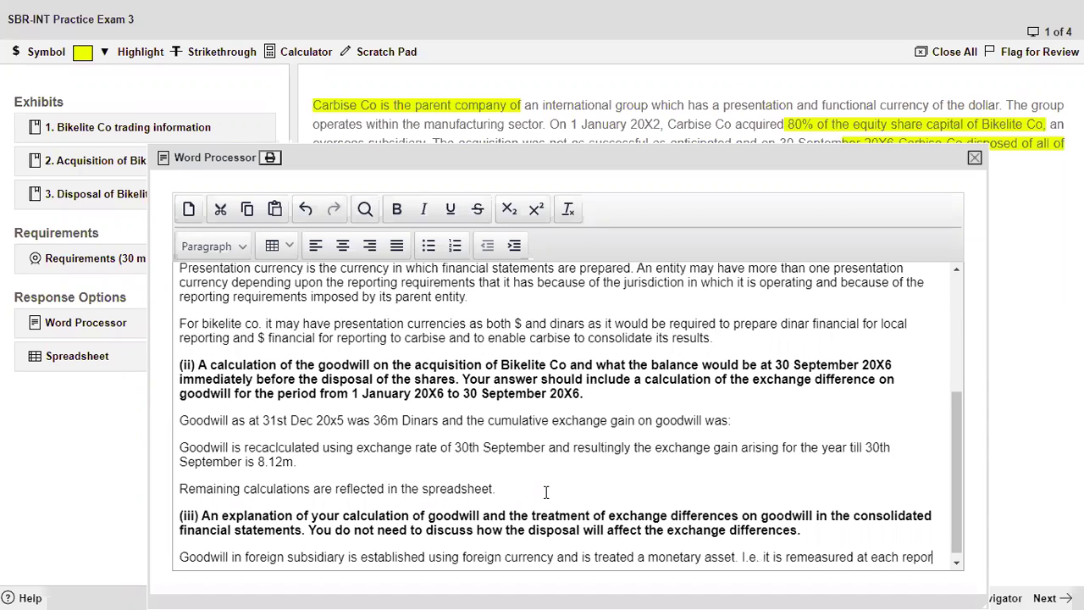
type("ting da")
key("BackSpace")
type("date using closing exchange")
key("BackSpace")
key("BackSpace")
key("BackSpace")
key("BackSpace")
key("BackSpace")
key("BackSpace")
type("hange")
key("BackSpace")
key("BackSpace")
key("BackSpace")
type("nge rate and the exchange gaion")
Complete the remeasurement sentence with "gains / loss are recognized in OCI." and begin another sentence with "Incase if"
key("BackSpace")
key("BackSpace")
type("ns / loss are re")
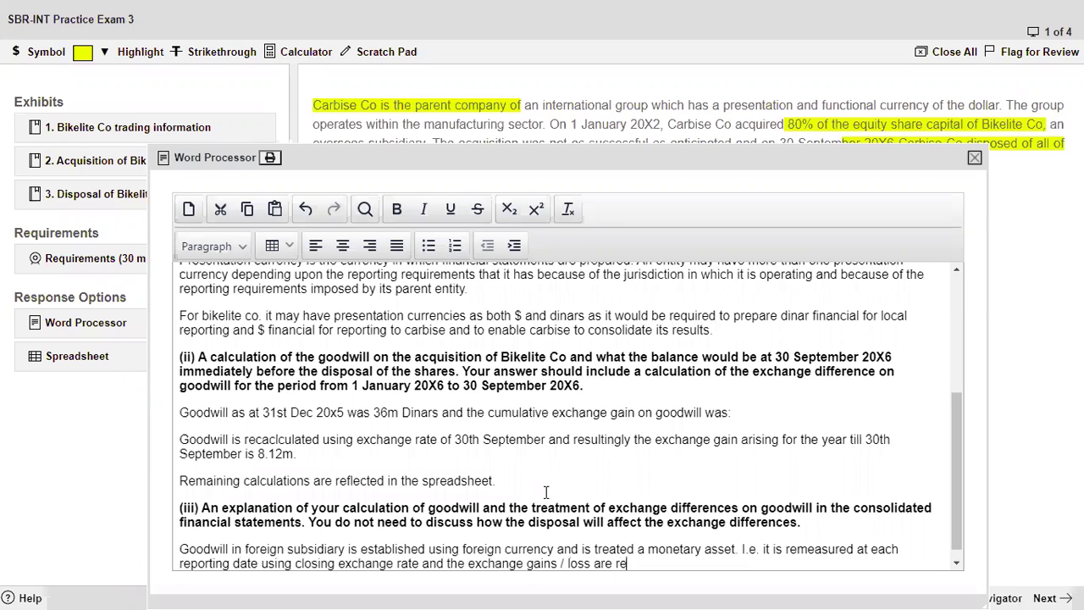
type("cognized in OCI. Incase if th")
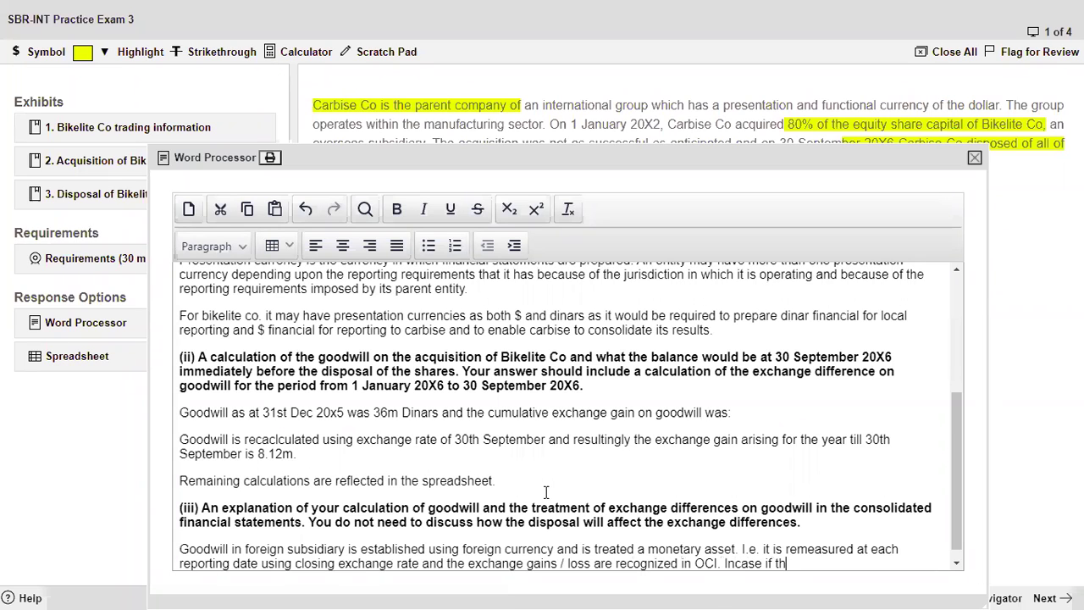
Continue with "there is an impairment loss arising on the goodwill, such impairment loss is recognized in the PL." and start a new paragraph
type("ere is an impairment los")
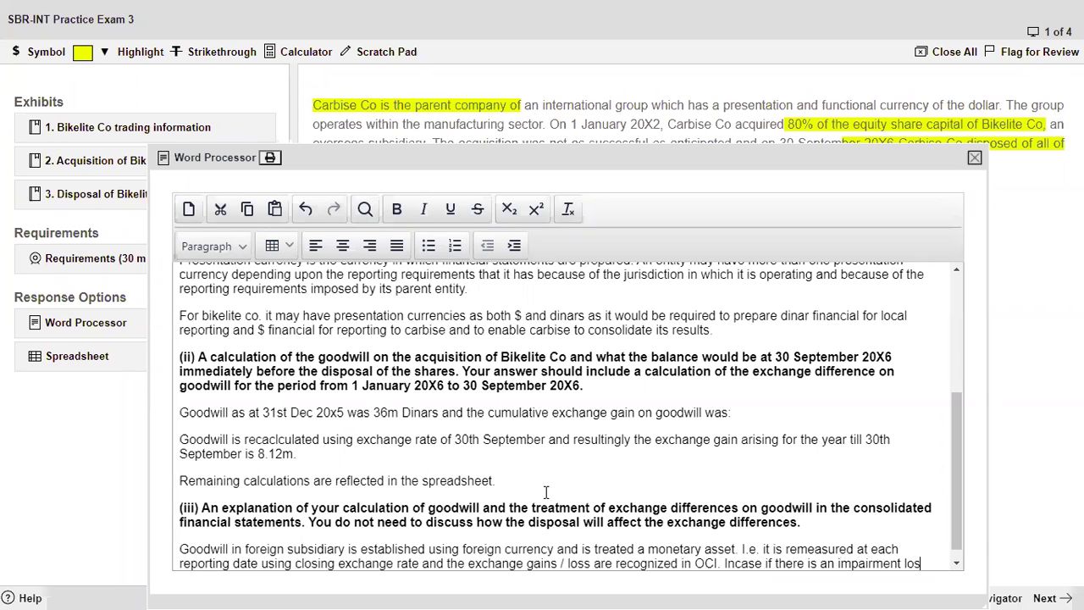
type("s arising o")
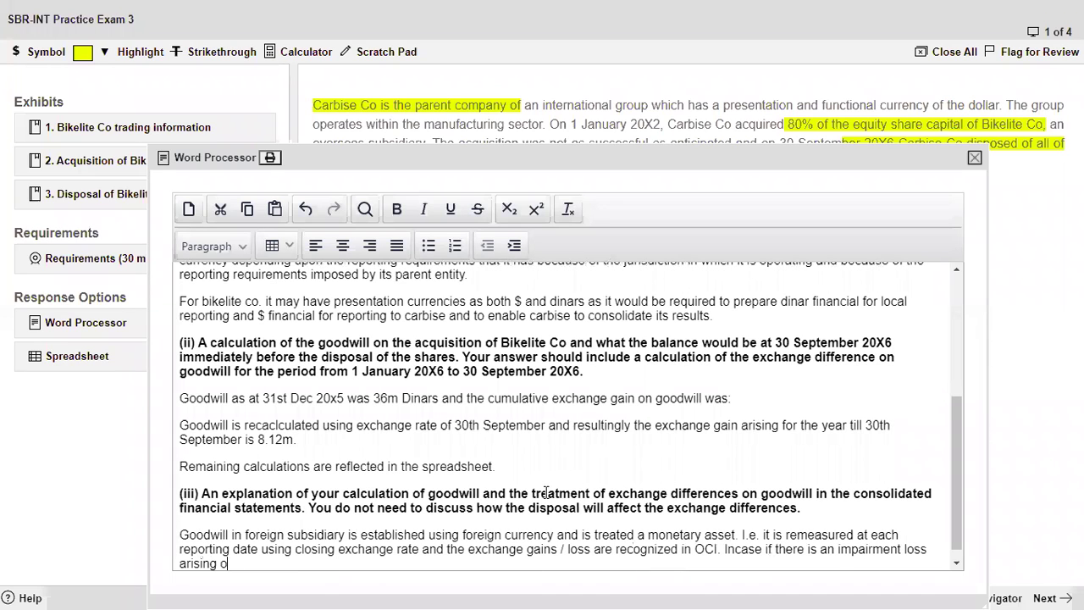
type("n the goodwill, such impairm")
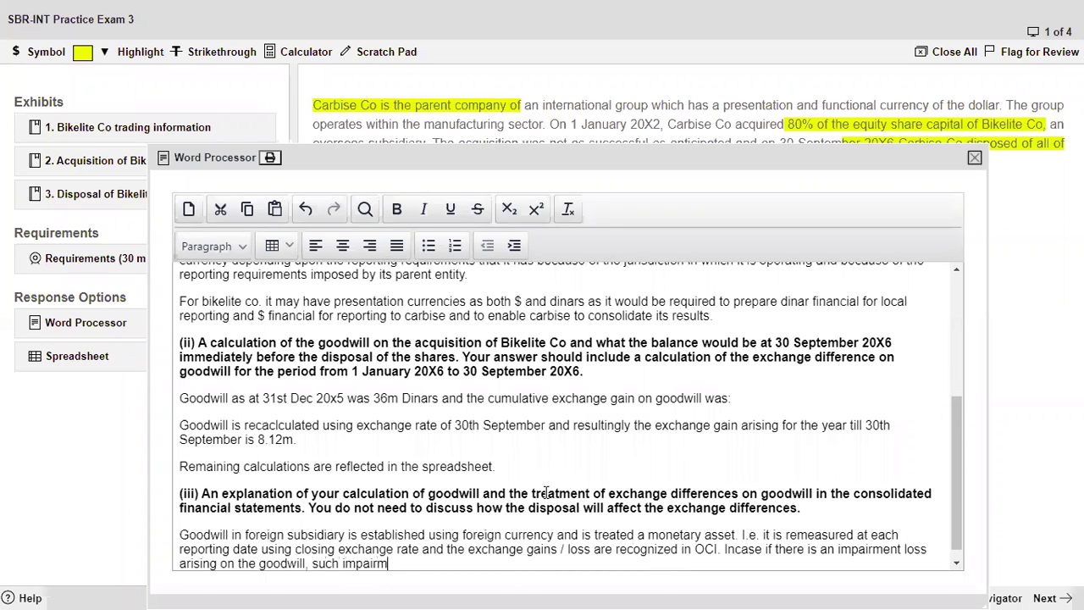
type("ent loss is recognized in the P")
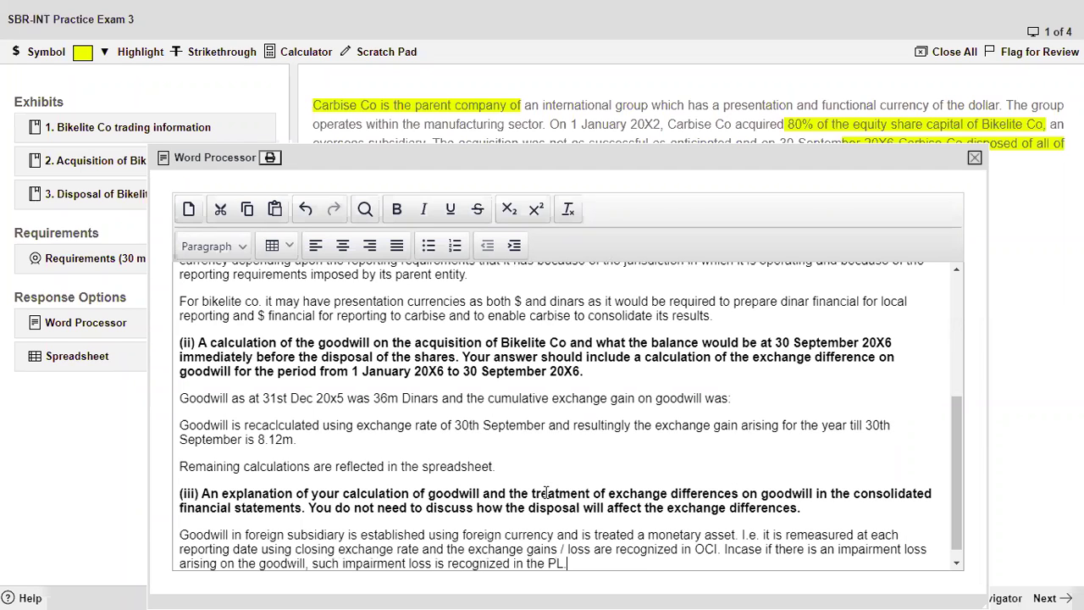
type("L.")
key("Return")
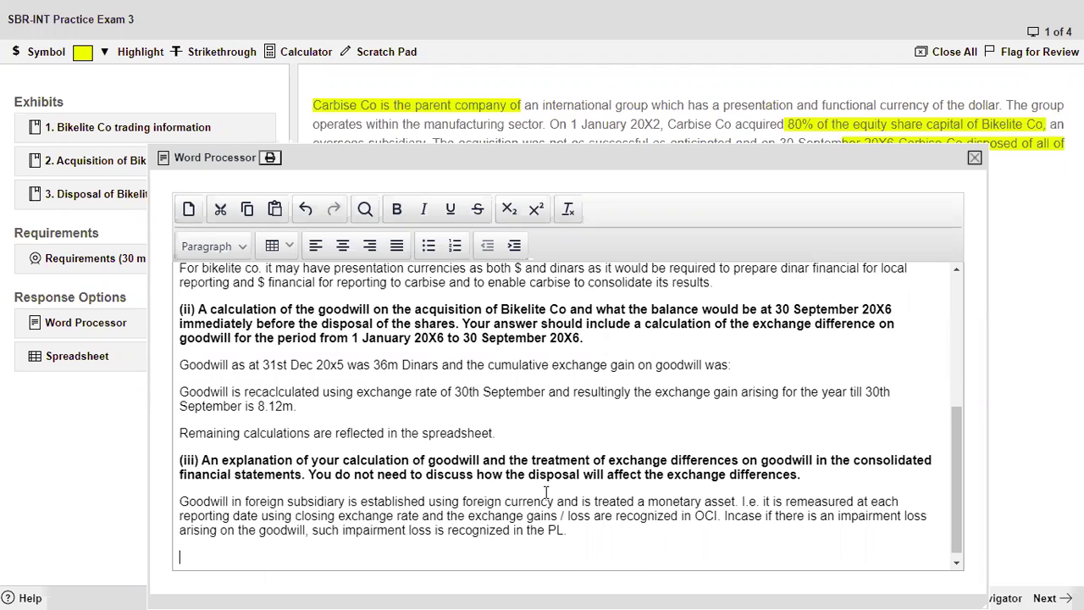
Begin the new paragraph with "The goodwill has been calculated using the FV of NCI and"
scroll(547, 491, "down", 1)
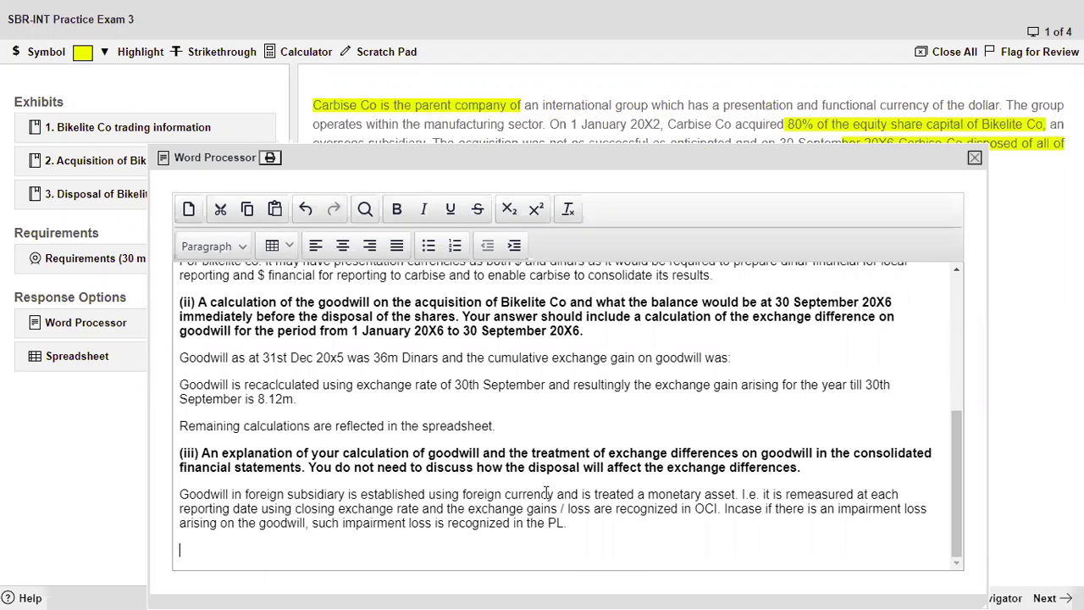
type("The goodwi")
type("ll has been ca")
type("lculated using the")
type(" FV of NCI ")
type("and con")
key("BackSpace")
key("BackSpace")
key("BackSpace")
type("F")
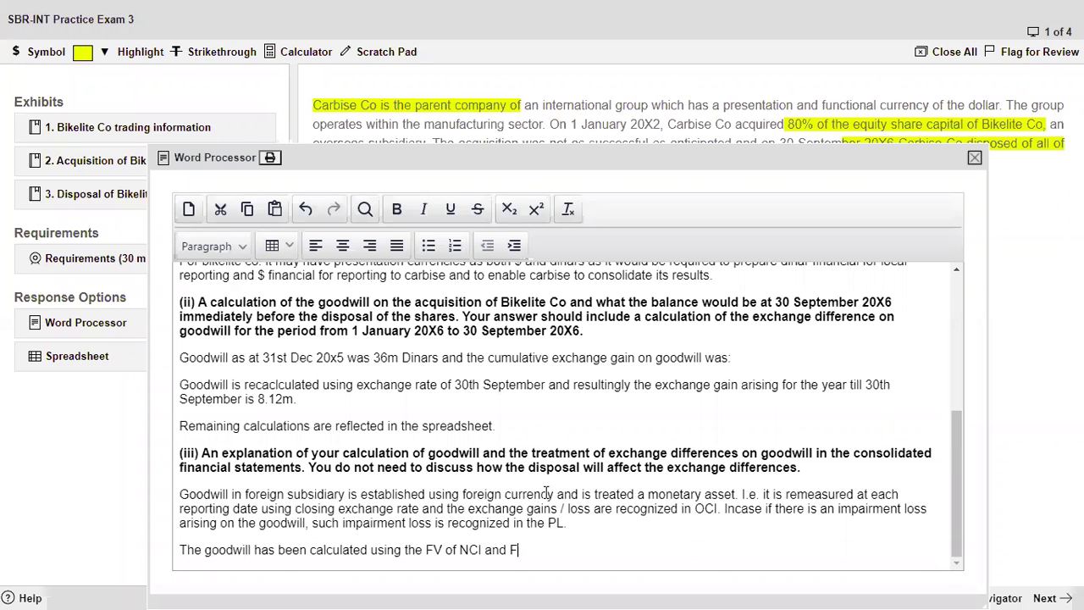
Finish the sentence with "FV of net assets as at the date of acquisition and have been remeasured using the closing rate since then."
type("S of net assets as t")
type("t the date of acquisition and have been remeasured using the closing rate ")
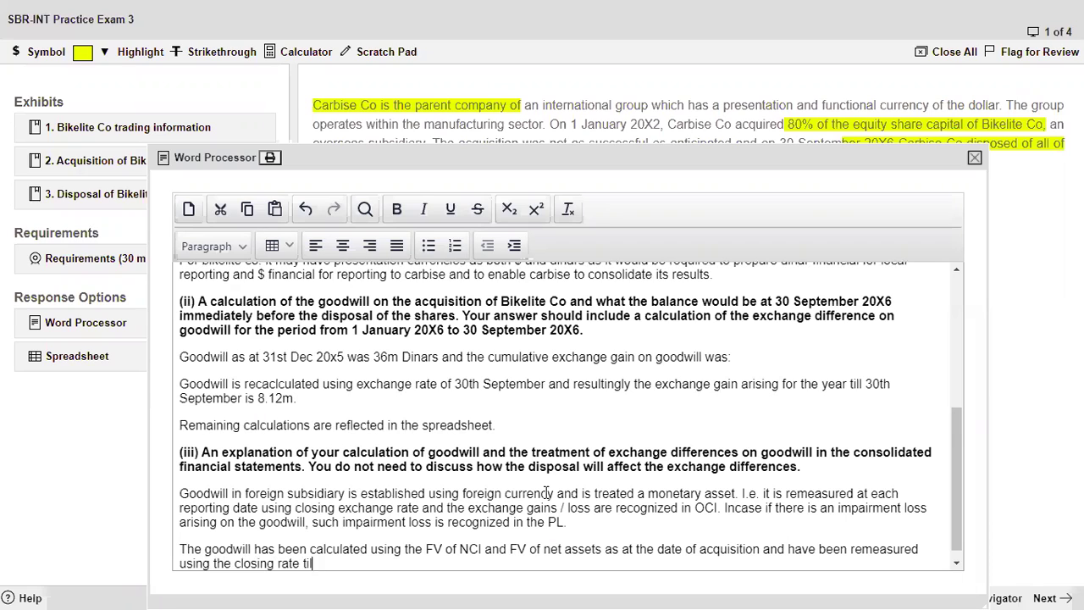
type("t")
key("BackSpace")
type("since then.")
Close the answer document and copy the full text of requirement (b) from the exam requirements
left_click_drag(477, 191, 481, 88)
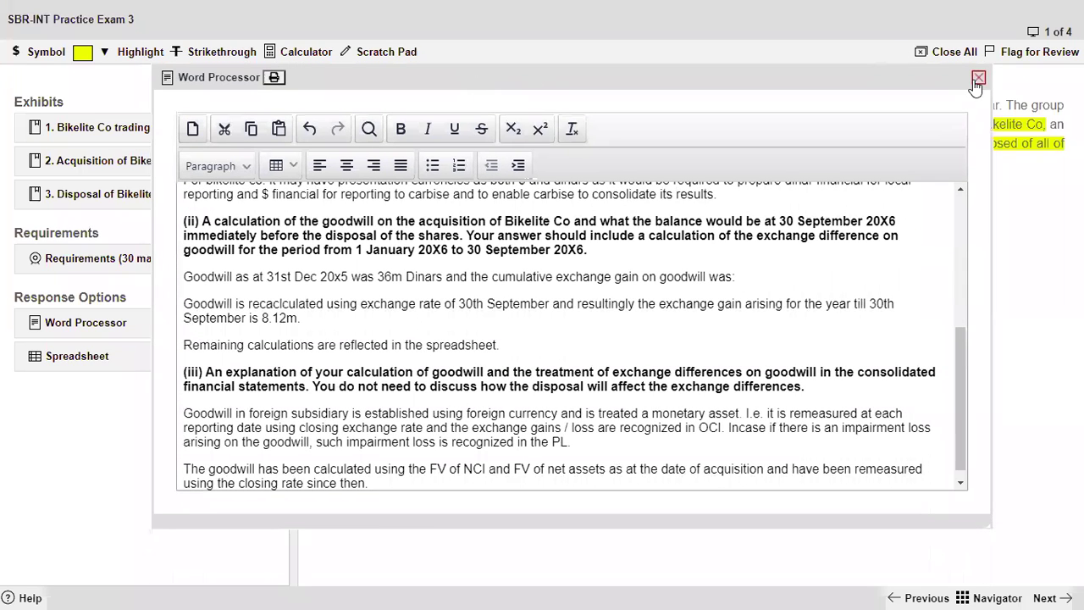
left_click(977, 80)
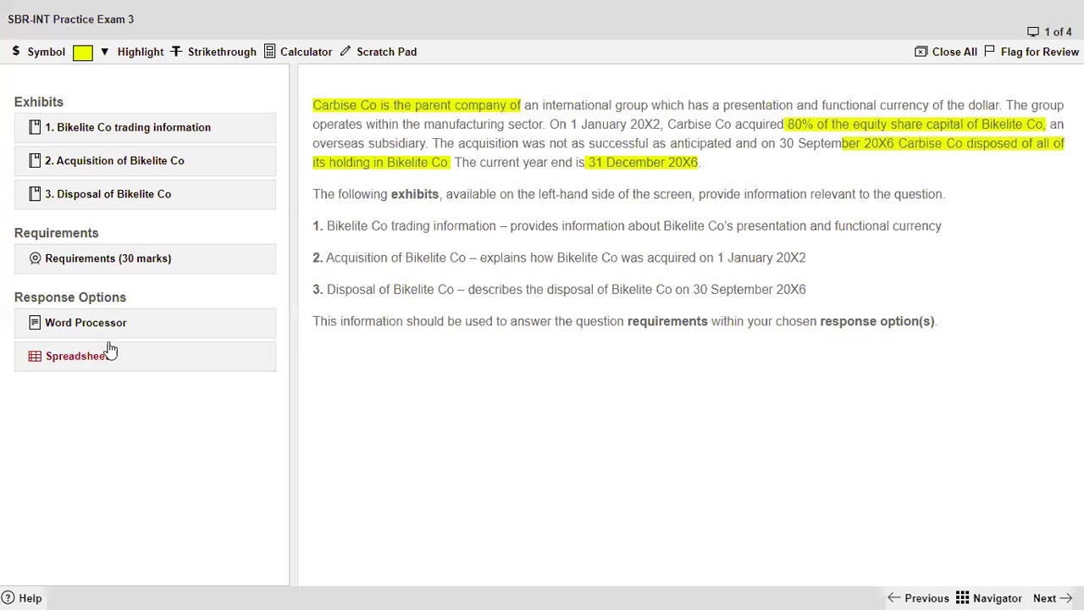
left_click(135, 266)
scroll(402, 307, "down", 8)
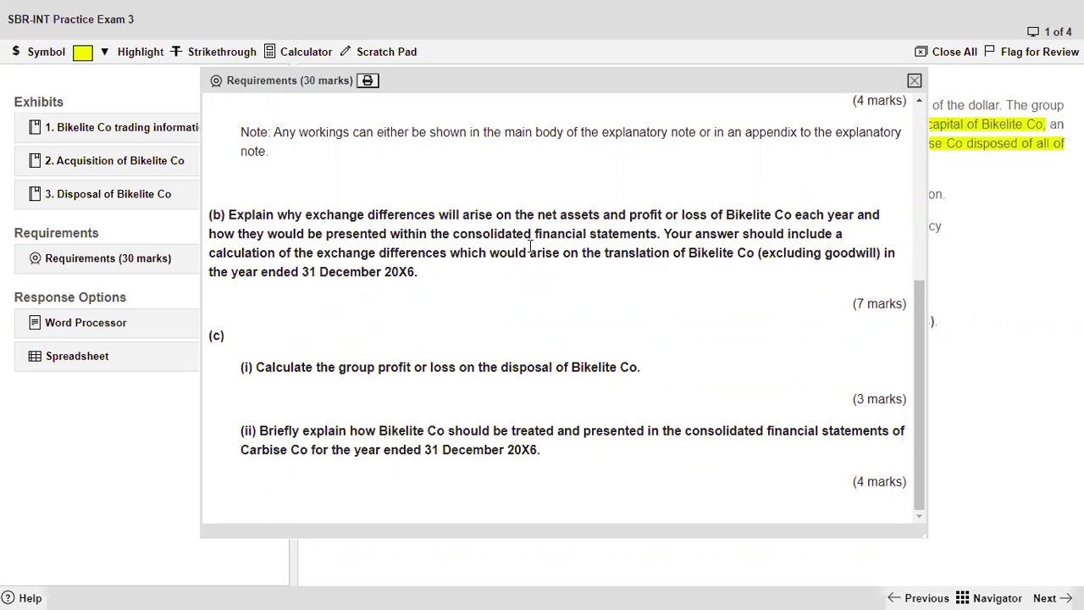
left_click_drag(419, 274, 203, 225)
key("ctrl+c")
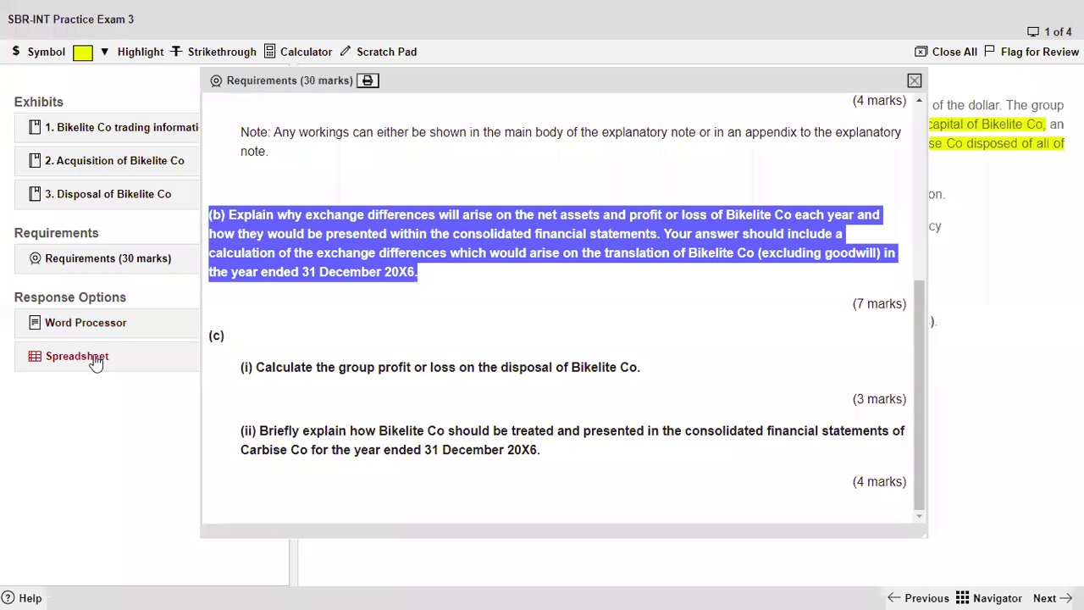
Paste requirement (b) below the goodwill explanation in the answer document and make it bold
left_click(100, 323)
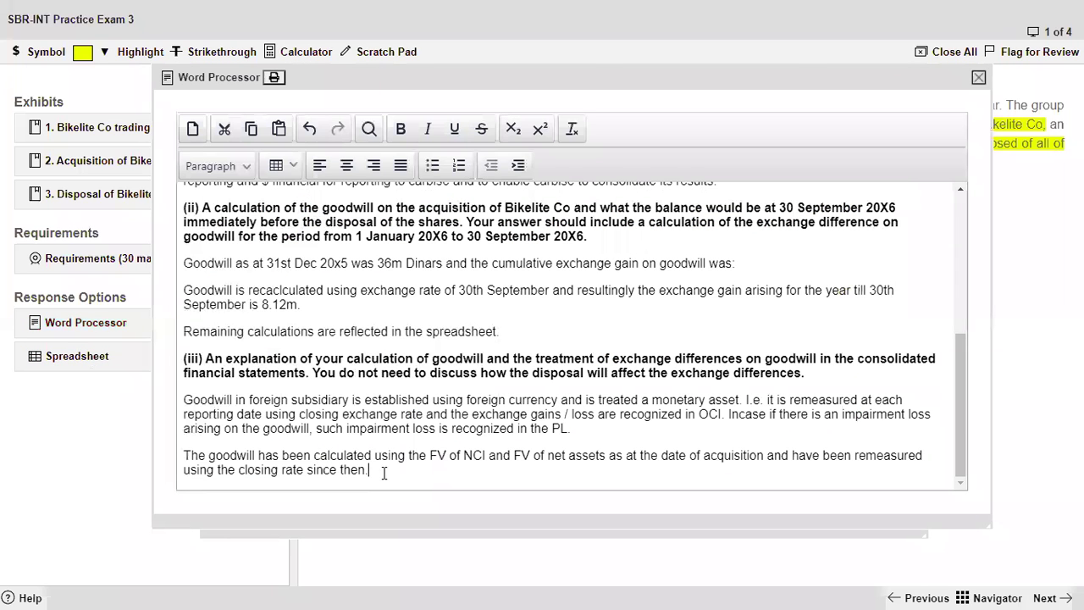
key("Return")
key("ctrl+v")
key("shift+Up")
key("shift+Up")
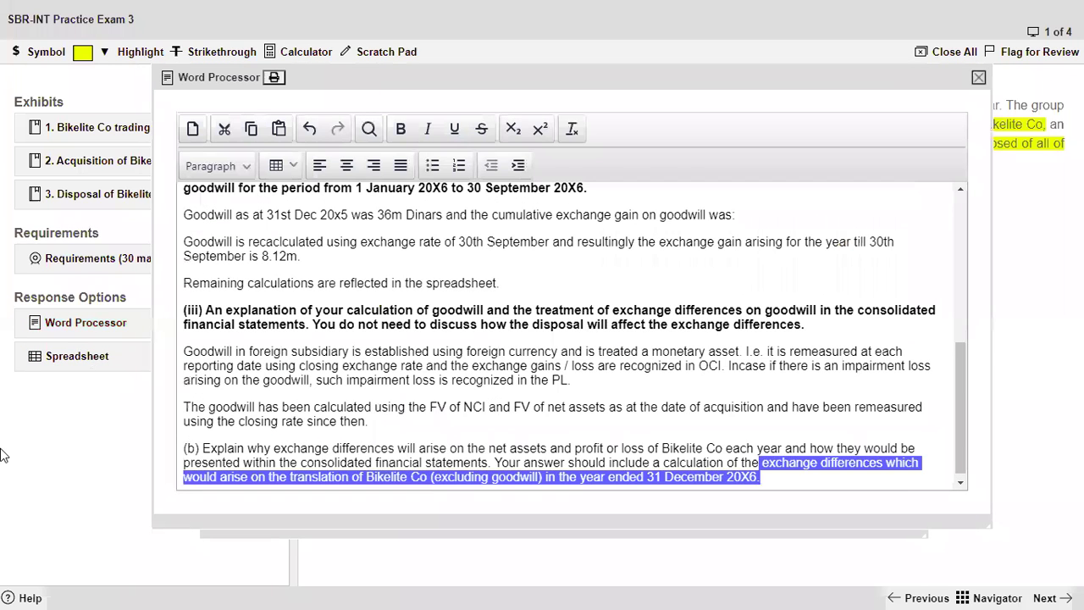
key("shift+Home")
key("ctrl+b")
key("Right")
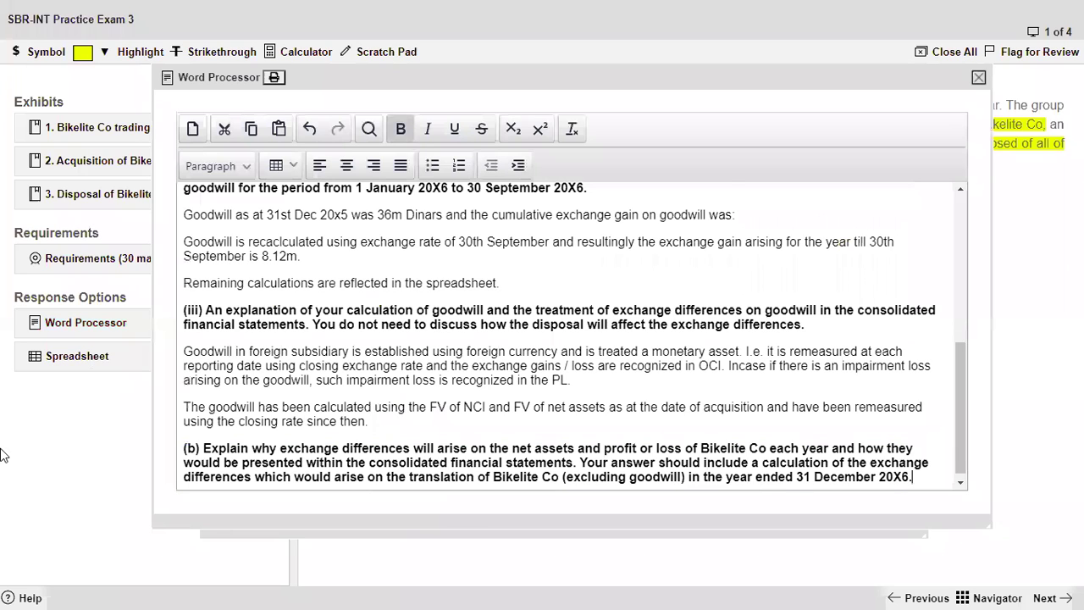
Begin the answer below the requirement (b) heading with "Exchange difference on the translation of the resuklts of the"
key("Return")
type("Excghan")
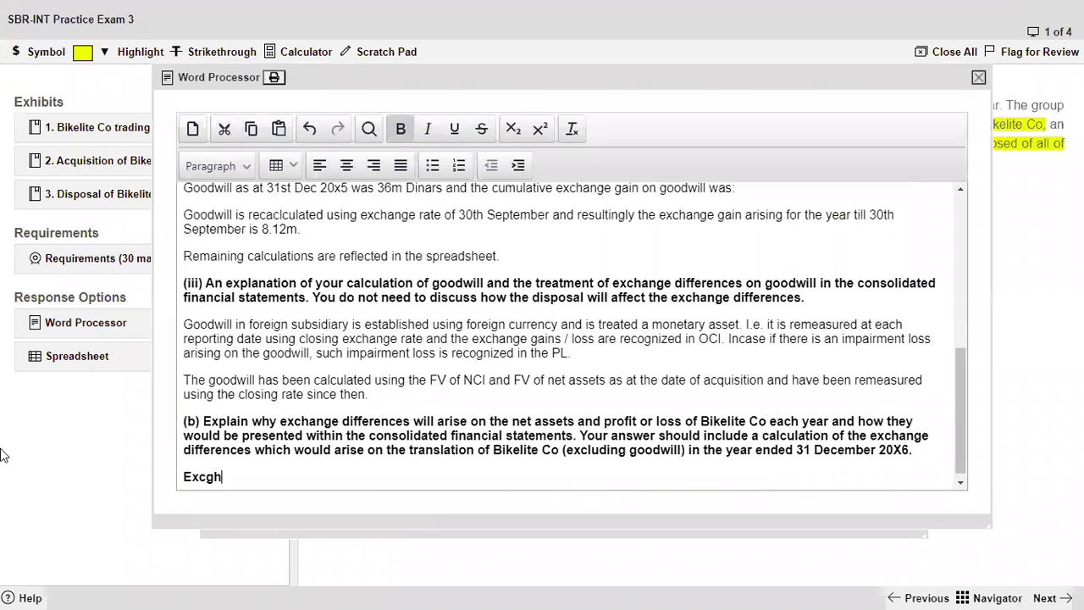
key("BackSpace")
key("BackSpace")
key("BackSpace")
key("BackSpace")
type("han")
key("BackSpace")
key("BackSpace")
key("BackSpace")
type("ha")
key("BackSpace")
key("BackSpace")
type("hange difference on the transal")
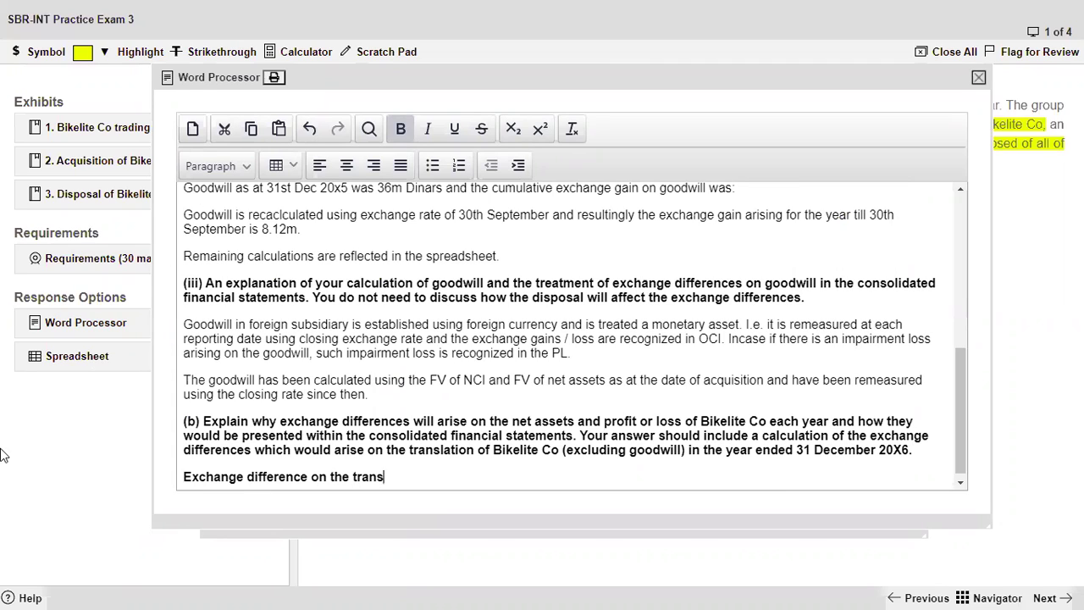
key("BackSpace")
key("BackSpace")
type("lation of the resuklts of the")
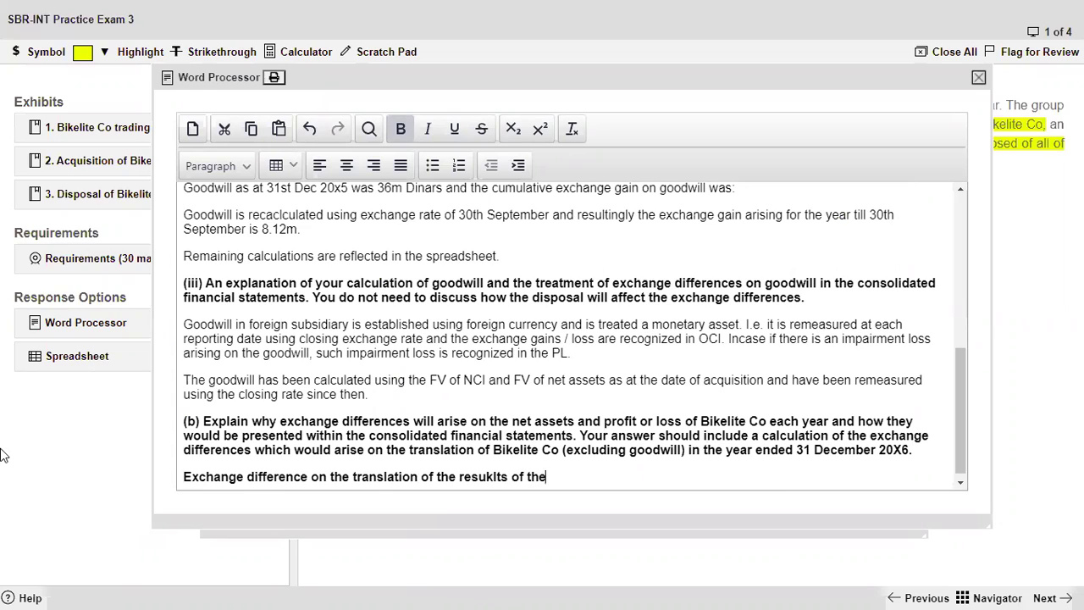
Continue the sentence with "foreign subsidary arise because income statement items of the"
type(" foreign sub")
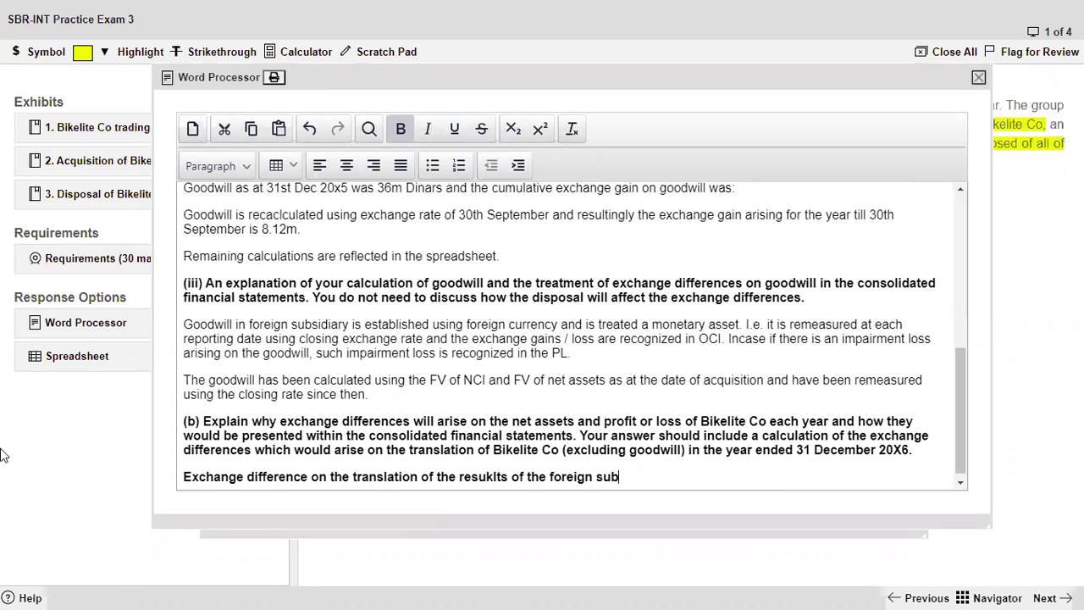
type("sidary arise becauas")
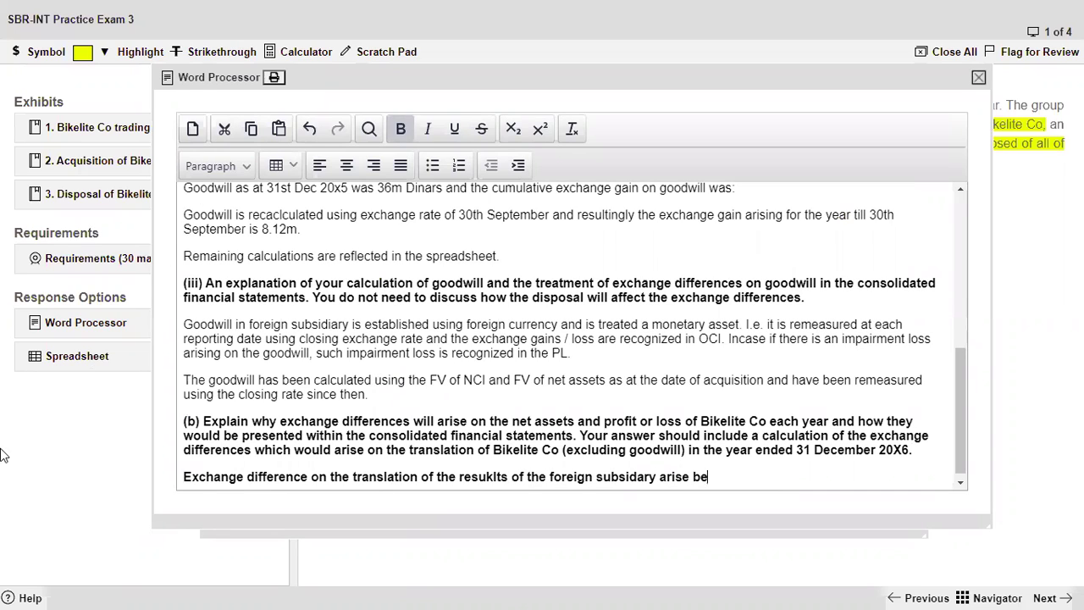
key("BackSpace")
key("BackSpace")
type("se income statement it")
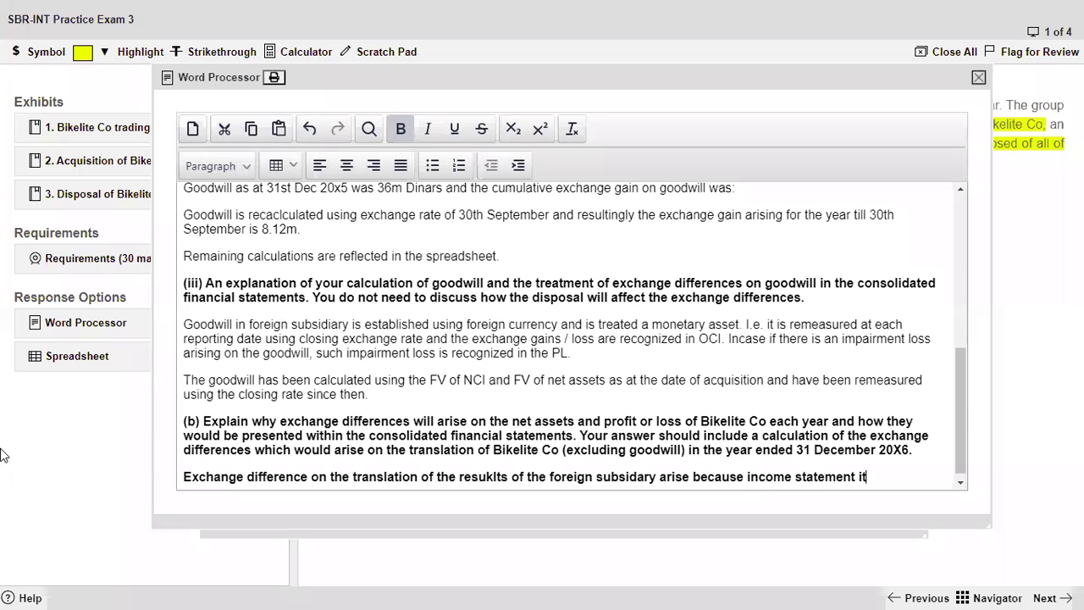
type("ems of the foreg")
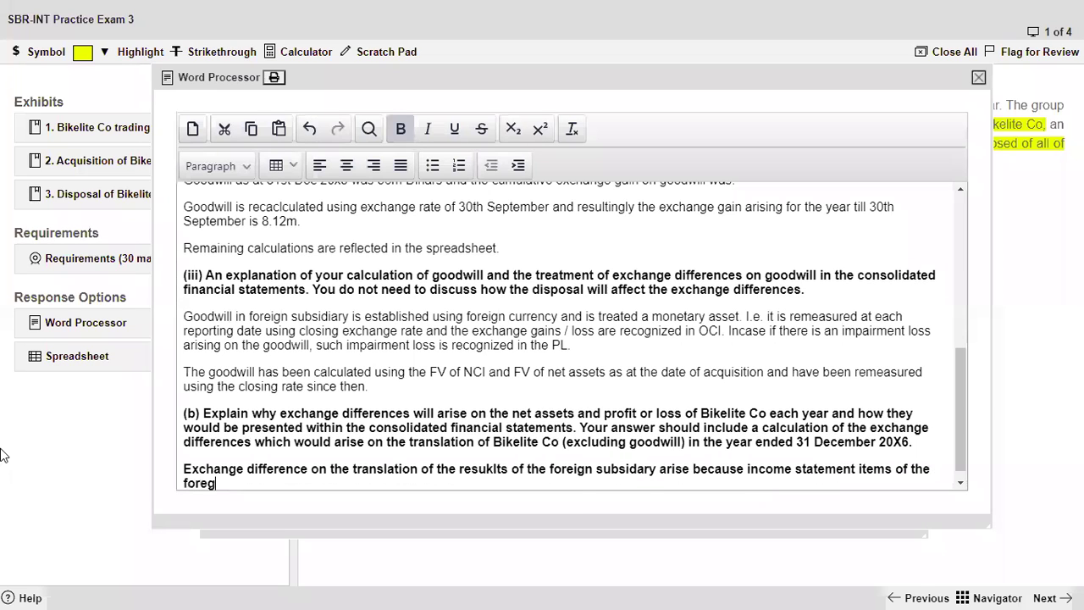
Finish the sentence with "foregin subsidary are translated using average exchange rates." and begin the following one with "For the SOFP,"
type("in subsidary ")
type("are tran")
type("slated using averag")
type("e ex")
type("ange")
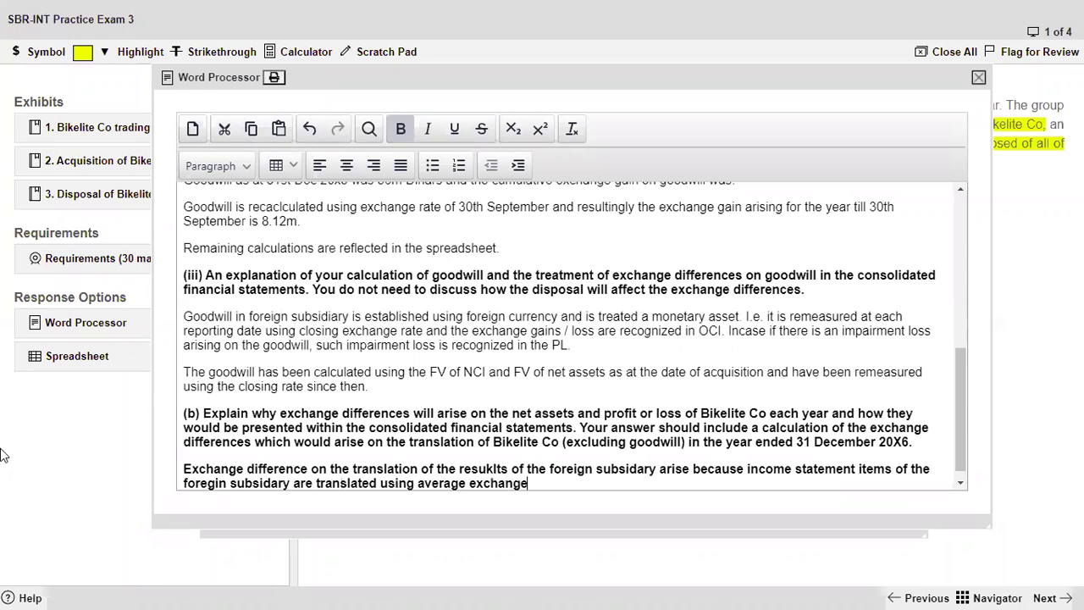
type(" rates. For the SOFP, th")
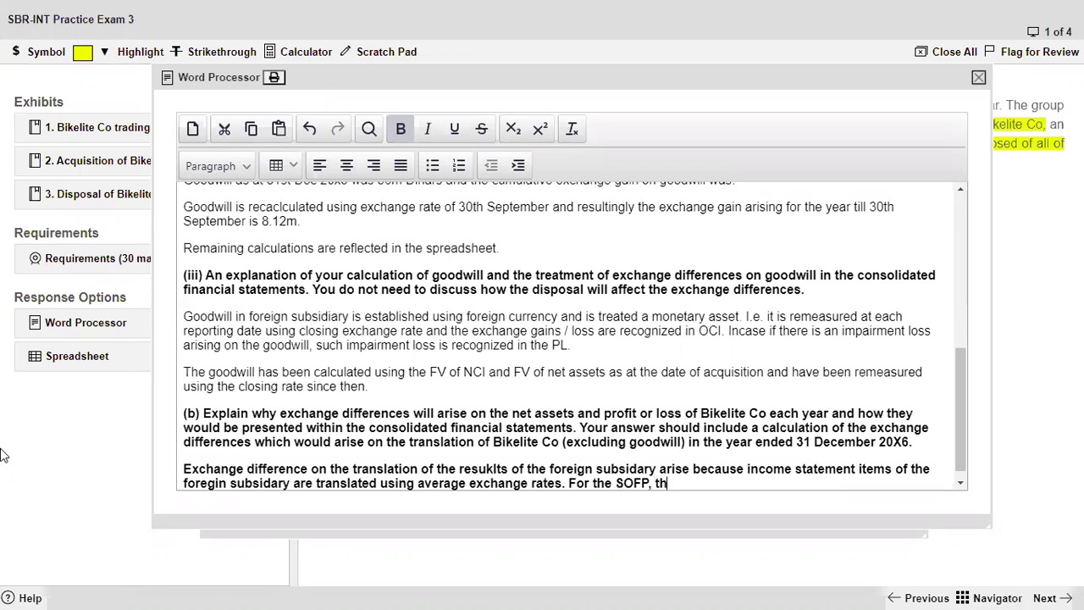
Complete the SOFP sentence with "the assets are translated using the closing exchange rate."
type("e asste")
key("BackSpace")
key("BackSpace")
type("ets are translated using the closing echa")
key("BackSpace")
key("BackSpace")
key("BackSpace")
type("xchange rate.")
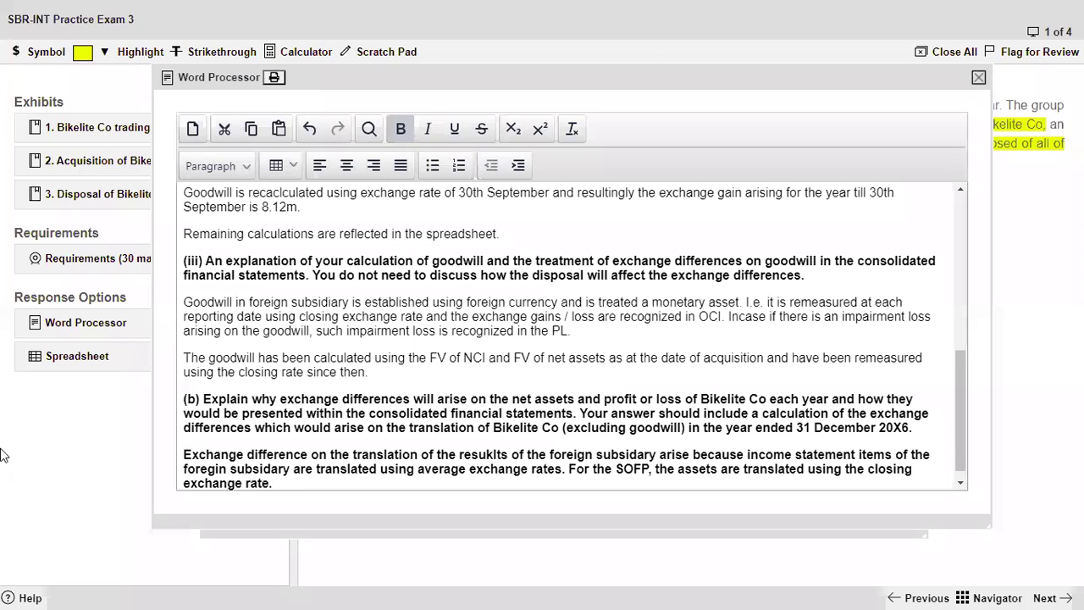
Start a new paragraph with "Since the opening net assets are orginally stated at the opening rate and the"
key("Return")
type("Since the opening net assets are stat")
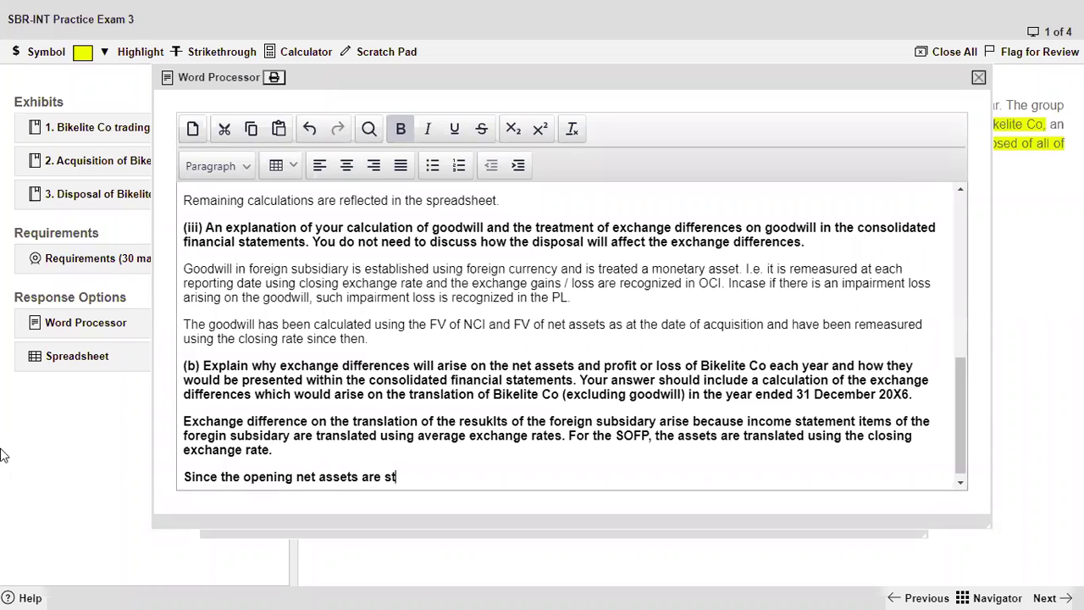
key("BackSpace")
key("BackSpace")
key("BackSpace")
key("BackSpace")
type("orginally stated at the opening rate and the proftri a")
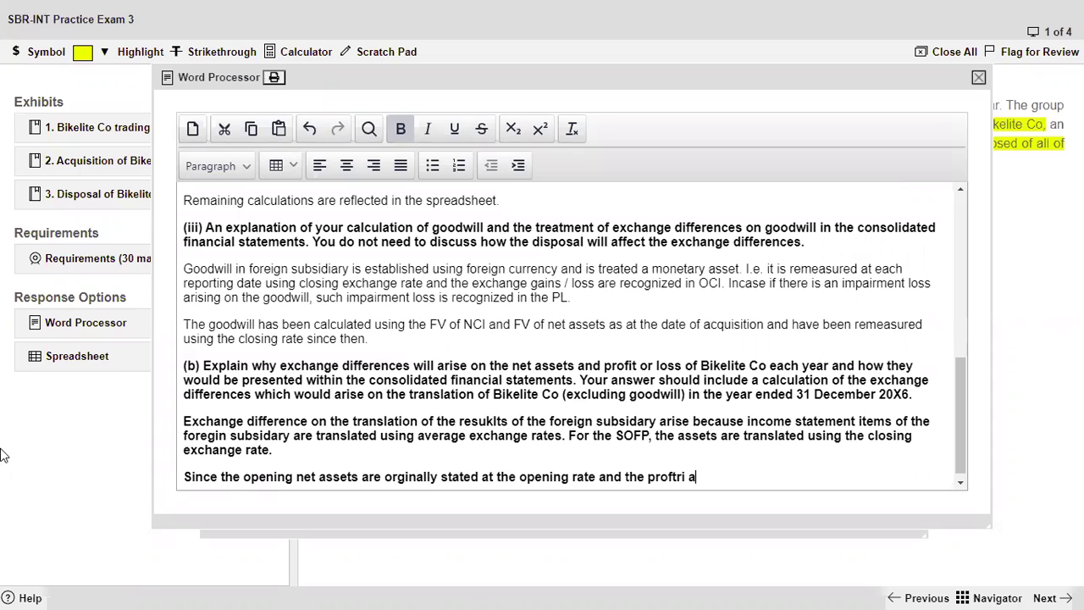
Finish the opening net assets sentence with "profit adds up to the closing net assets."
key("BackSpace")
key("BackSpace")
key("BackSpace")
key("BackSpace")
key("BackSpace")
type("it adds up to the ")
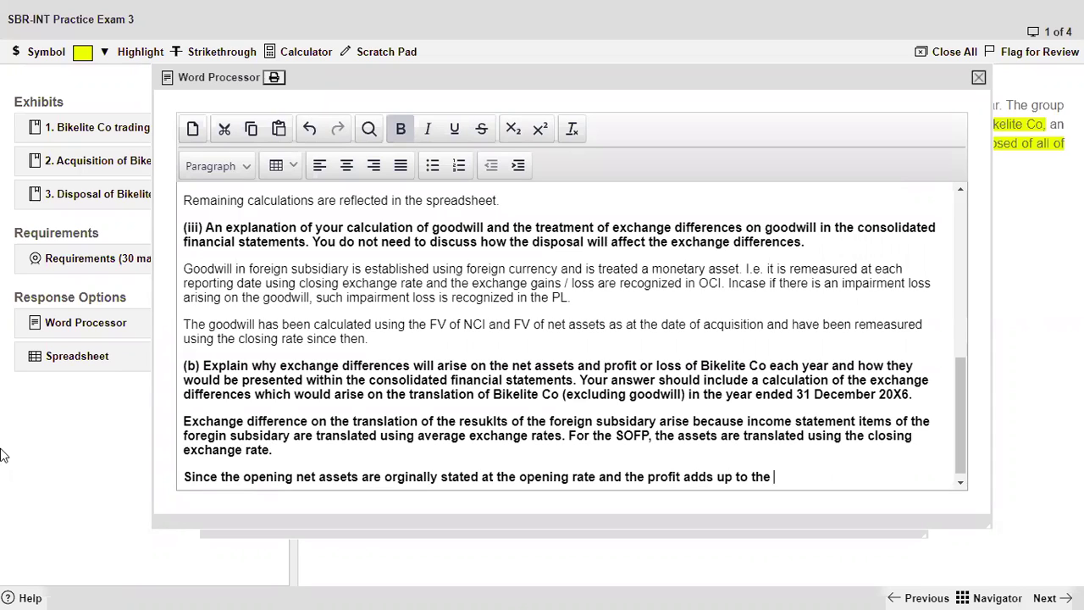
type("closing net assets. The")
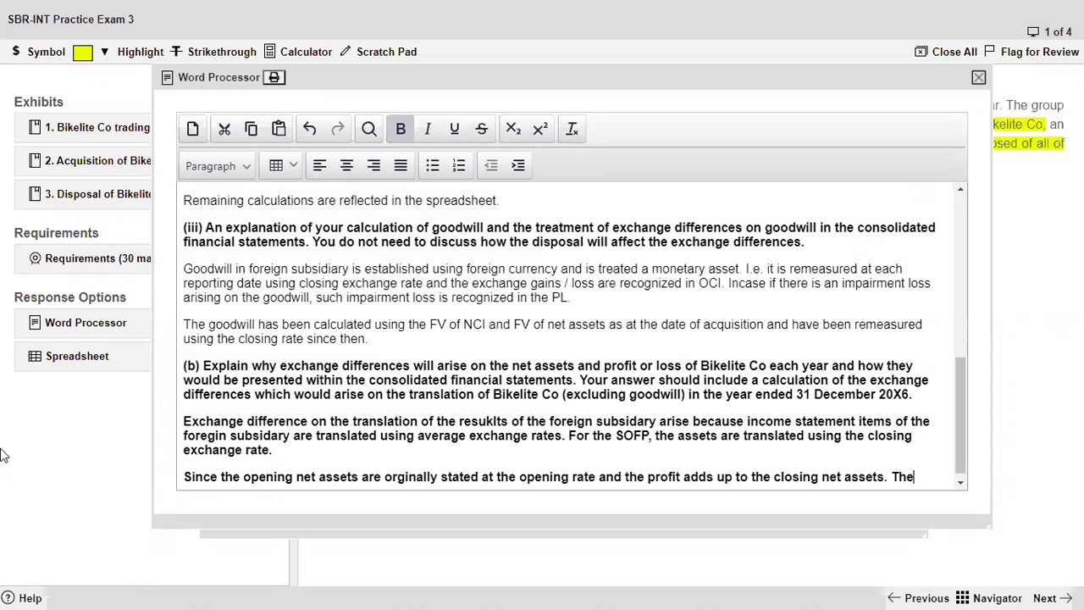
Add "The closing net assets are translated at a different rate and profit at an average rate (which is also different) therefore these"
type(" closing net assets are translated at a different rate and profit at a")
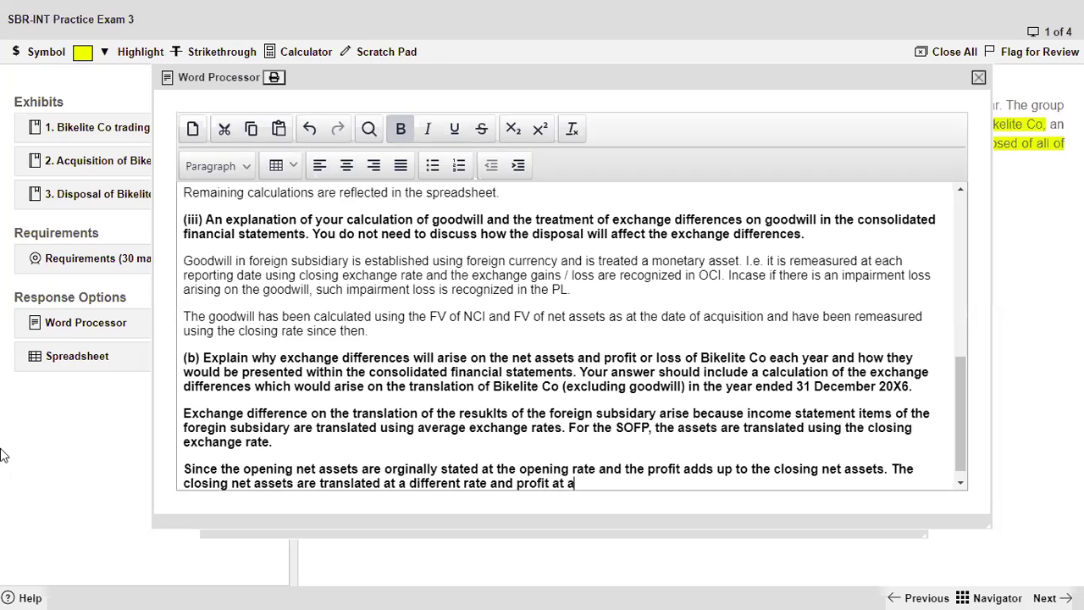
type("n average rate (which is also different ) therefore these differen")
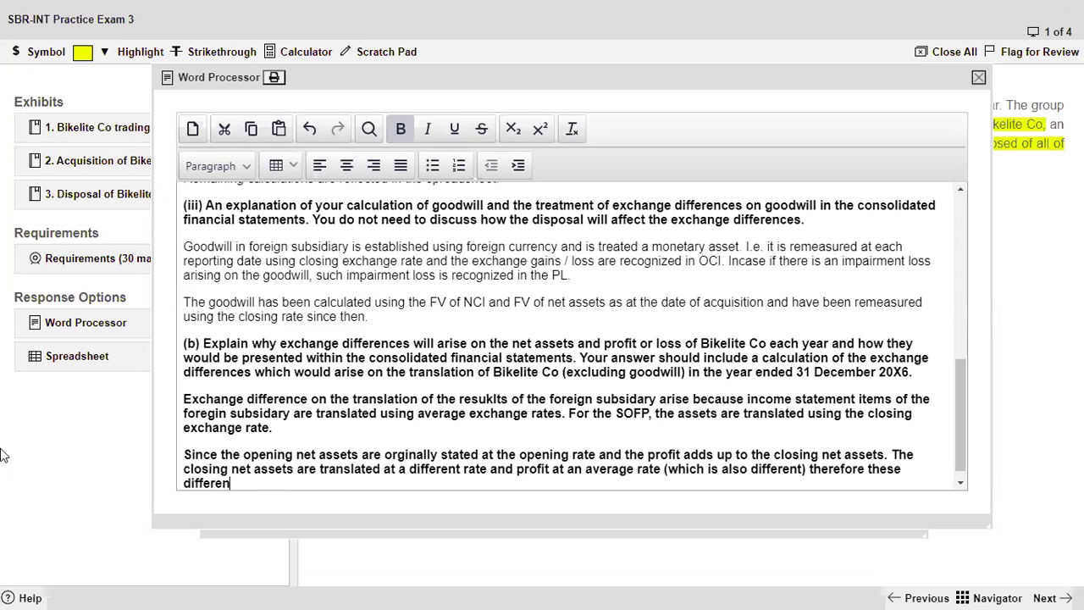
Continue the closing net assets sentence with "different exchange rates that are used ultimately lead to the"
type("t exchange rates that arer use")
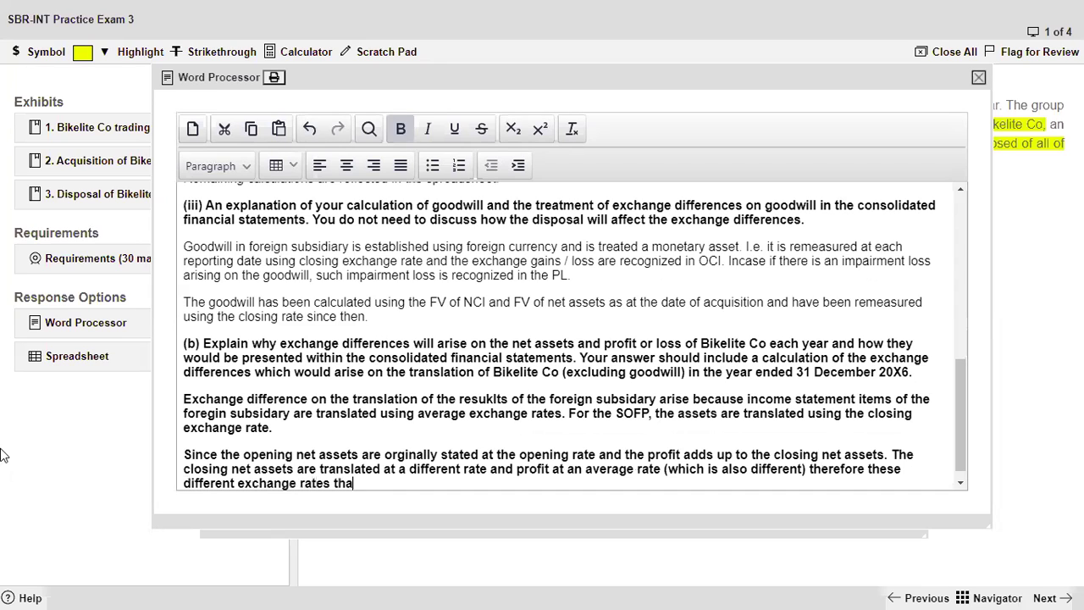
key("BackSpace")
key("BackSpace")
key("BackSpace")
key("BackSpace")
type("uise")
key("BackSpace")
key("BackSpace")
key("BackSpace")
type("sed ultimately lead to the ")
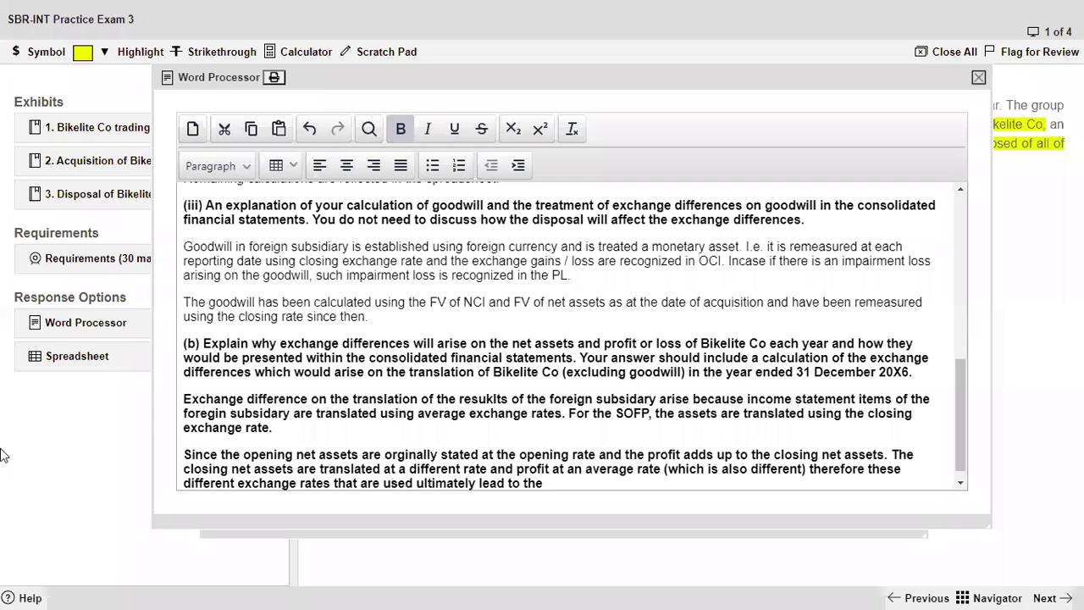
Finish the sentence with "exchange differences arising on the translation of the results."
type("exchange difference a")
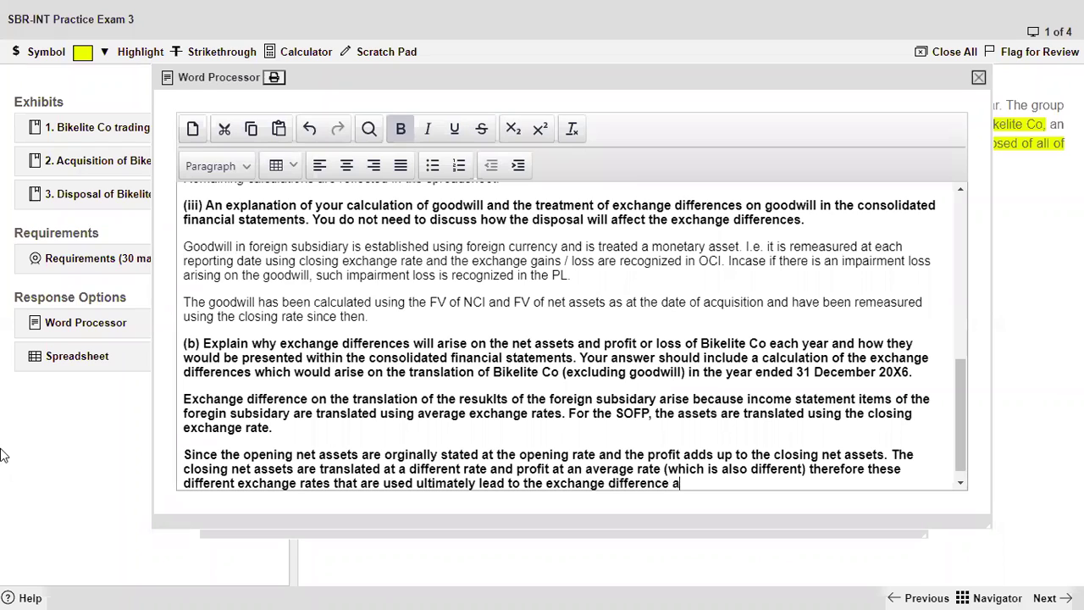
key("BackSpace")
key("BackSpace")
type("s arising on these transactions")
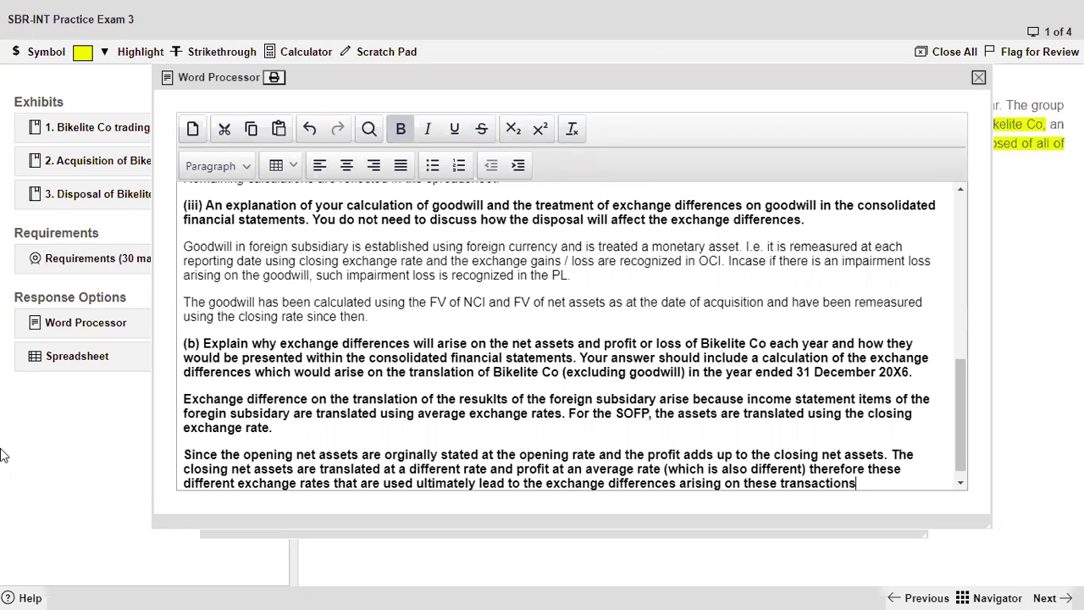
key("BackSpace")
key("BackSpace")
key("BackSpace")
key("BackSpace")
key("BackSpace")
key("BackSpace")
key("BackSpace")
key("BackSpace")
key("BackSpace")
key("BackSpace")
type("ran")
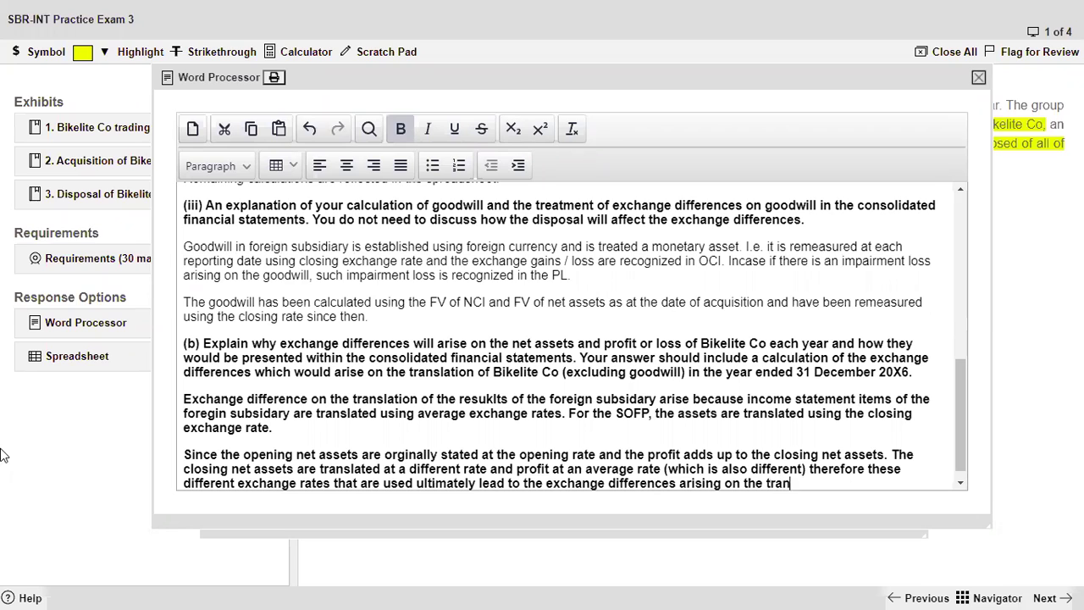
type("slationsof th")
key("BackSpace")
key("BackSpace")
key("BackSpace")
key("BackSpace")
key("BackSpace")
key("BackSpace")
key("BackSpace")
type("of the results")
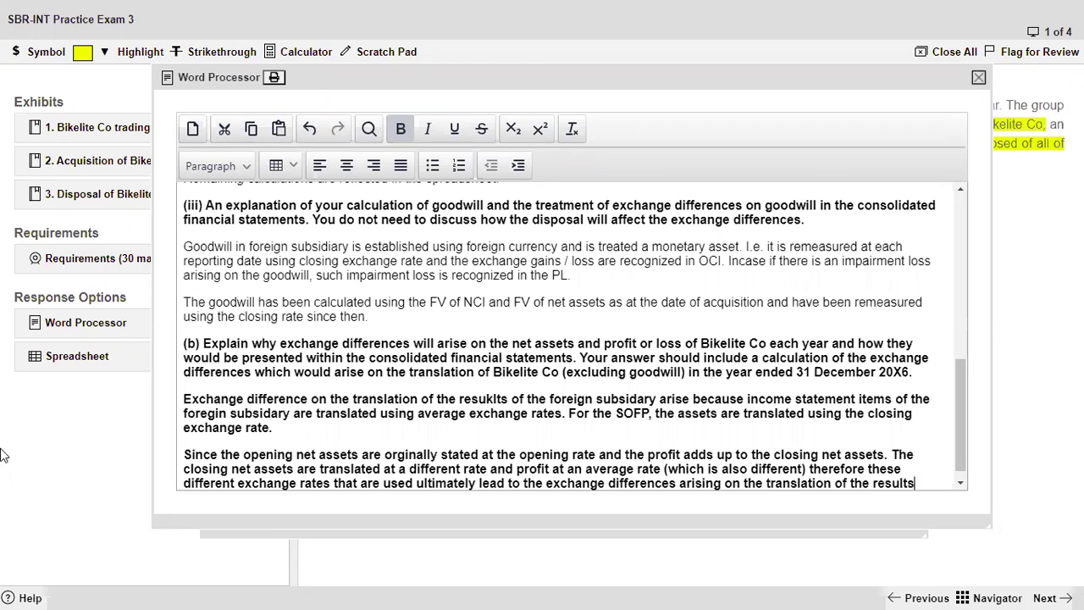
type(".")
Remove the bold formatting from the two answer paragraphs below the requirement (b) heading
key("shift+Up")
key("shift+Up")
key("shift+Up")
key("shift+Up")
key("shift+Up")
key("shift+Up")
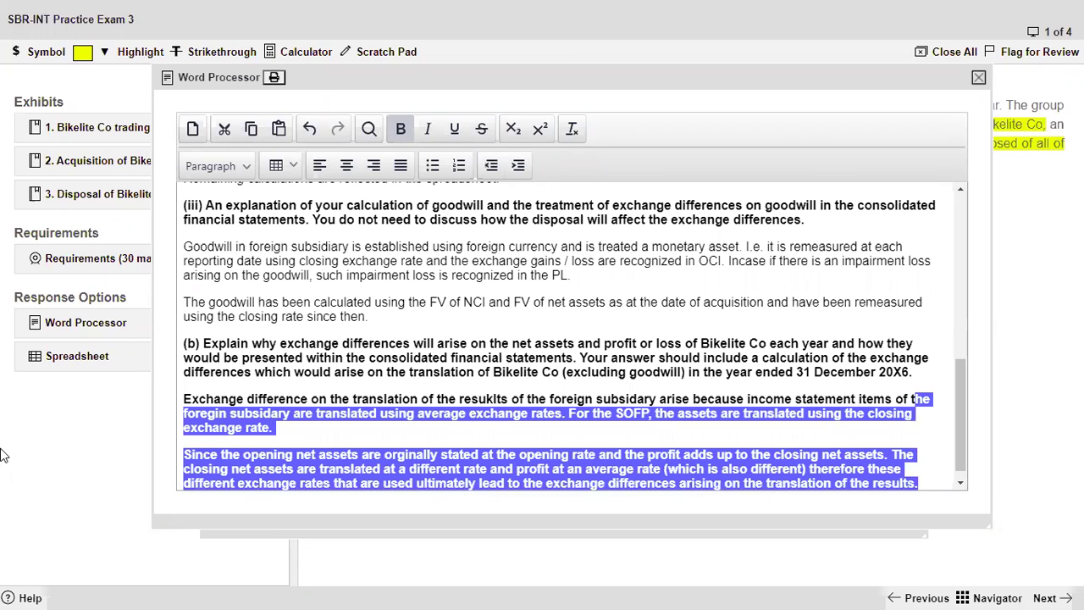
key("shift+Home")
key("ctrl+b")
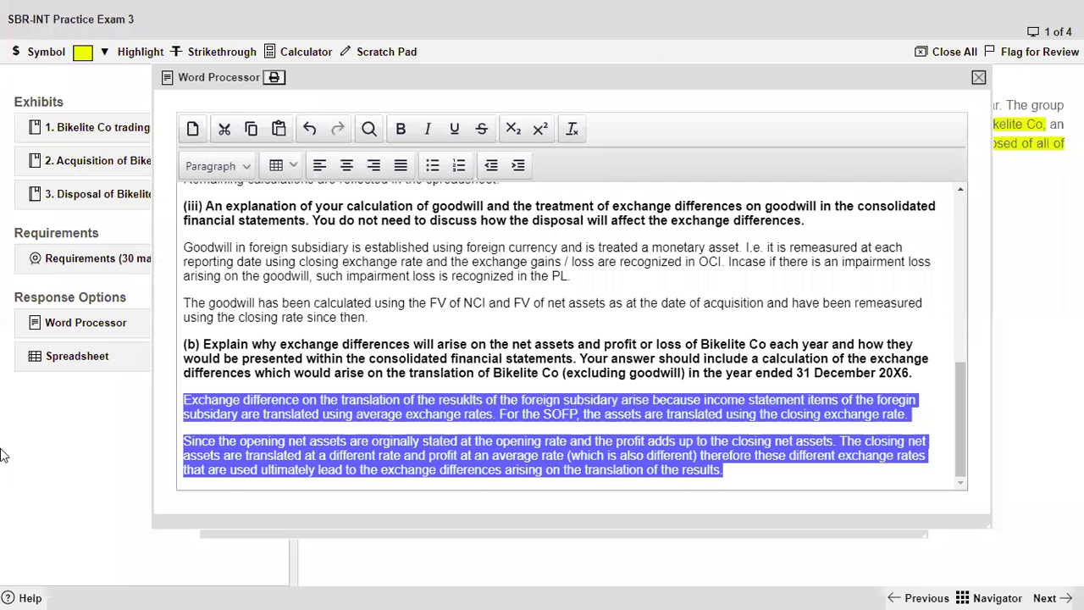
Add a new paragraph: "For the compuation of exchange difference arising during the current year, please refer to the spreadsheet."
key("Right")
key("Return")
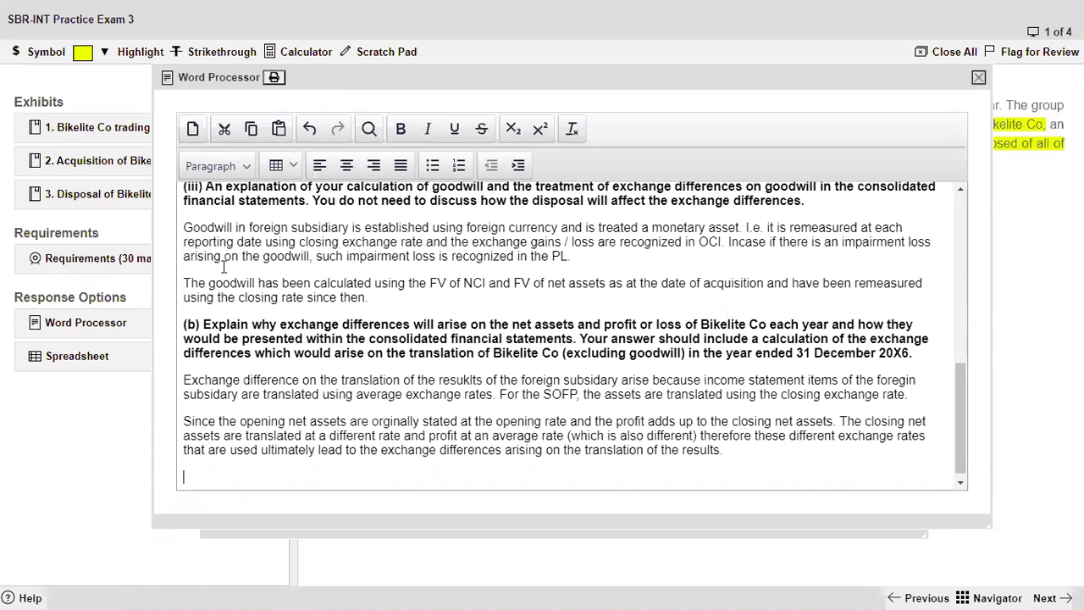
type("For the compuation ")
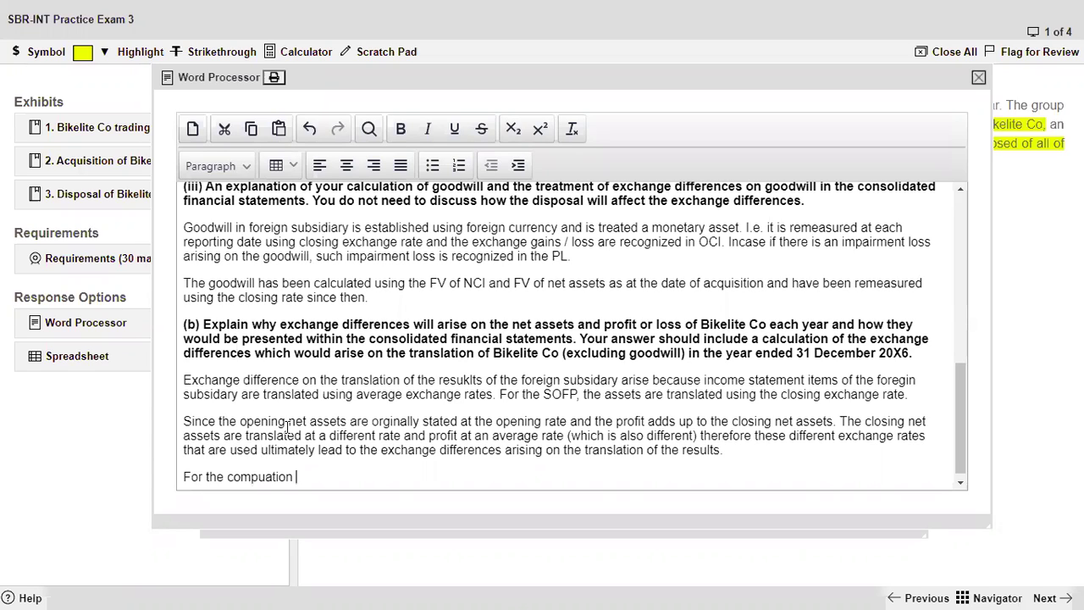
type("of exchange difference arisi")
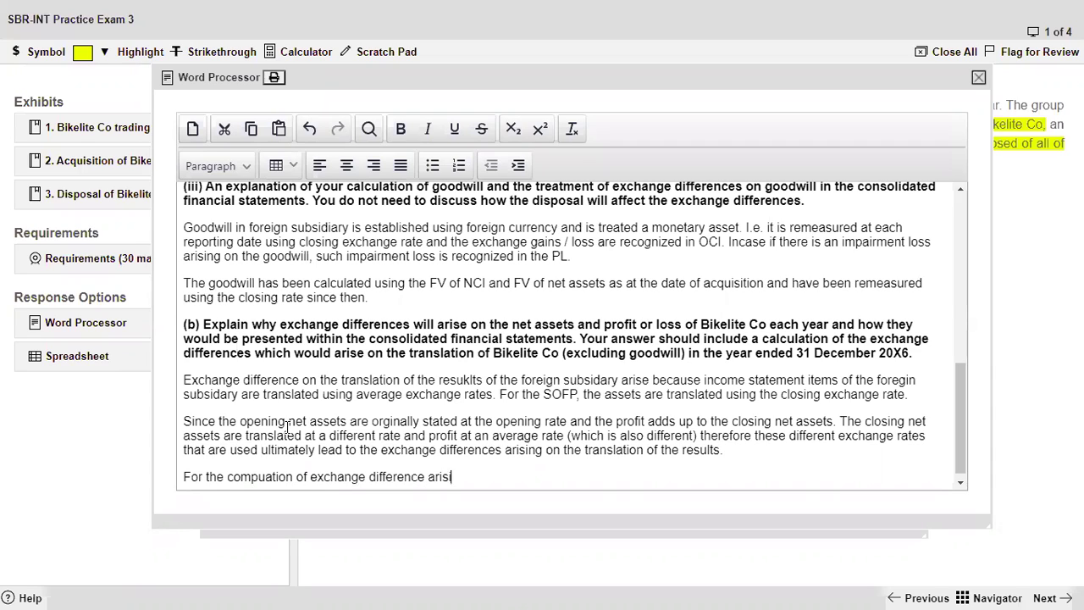
type("ng during the cuirrrre")
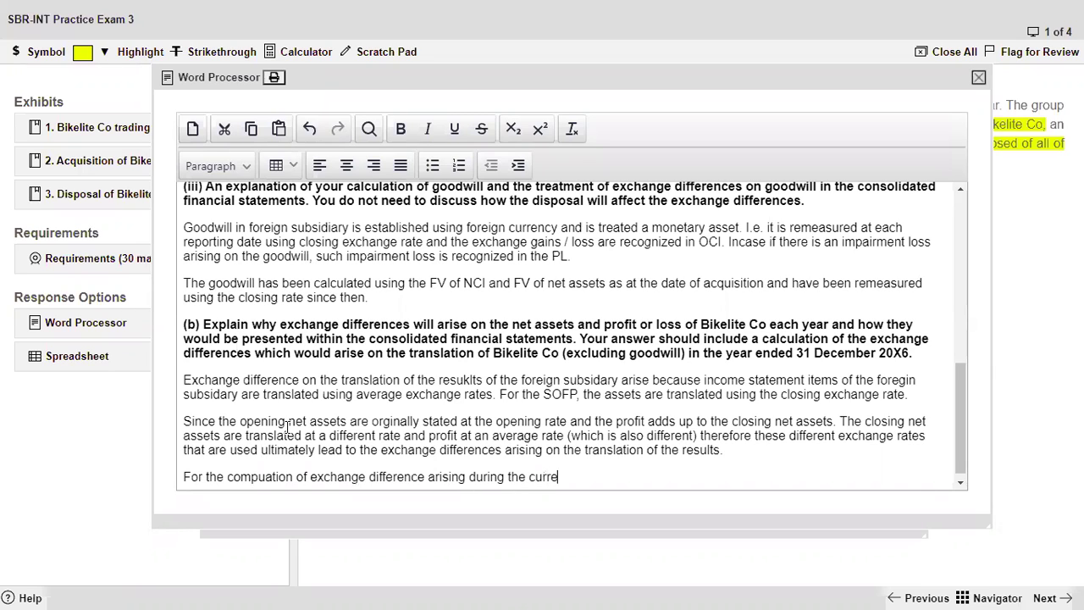
type("nt year, please refer to")
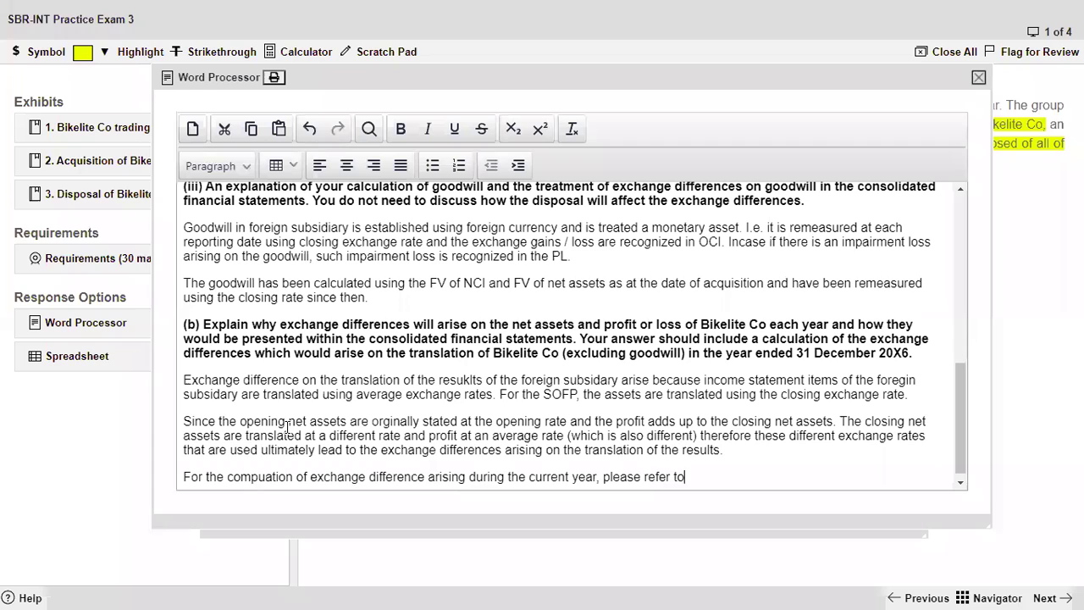
type(" the spreadsheet")
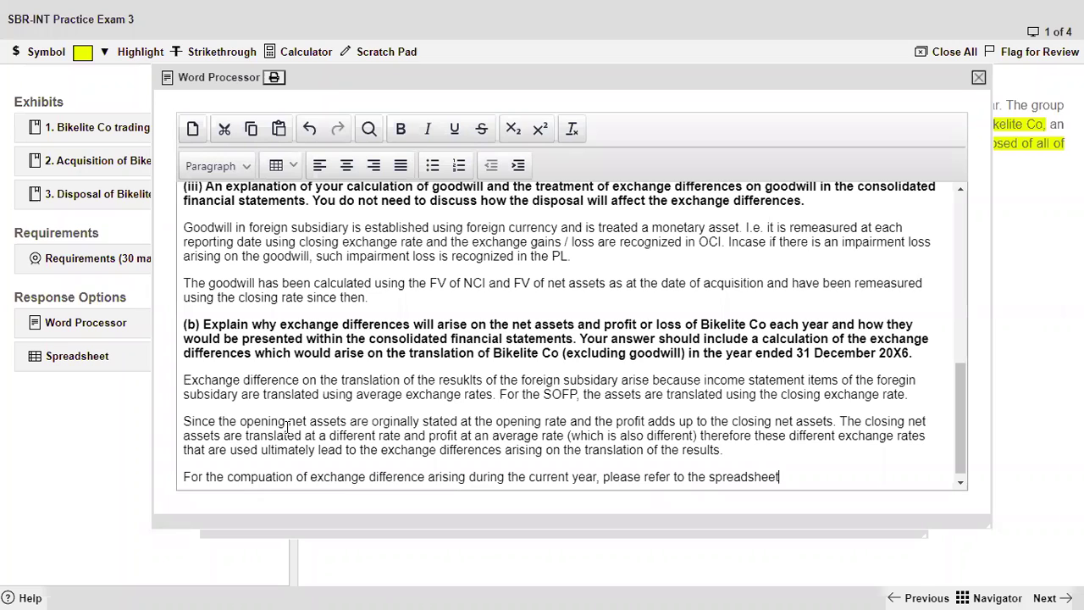
type(".")
key("Return")
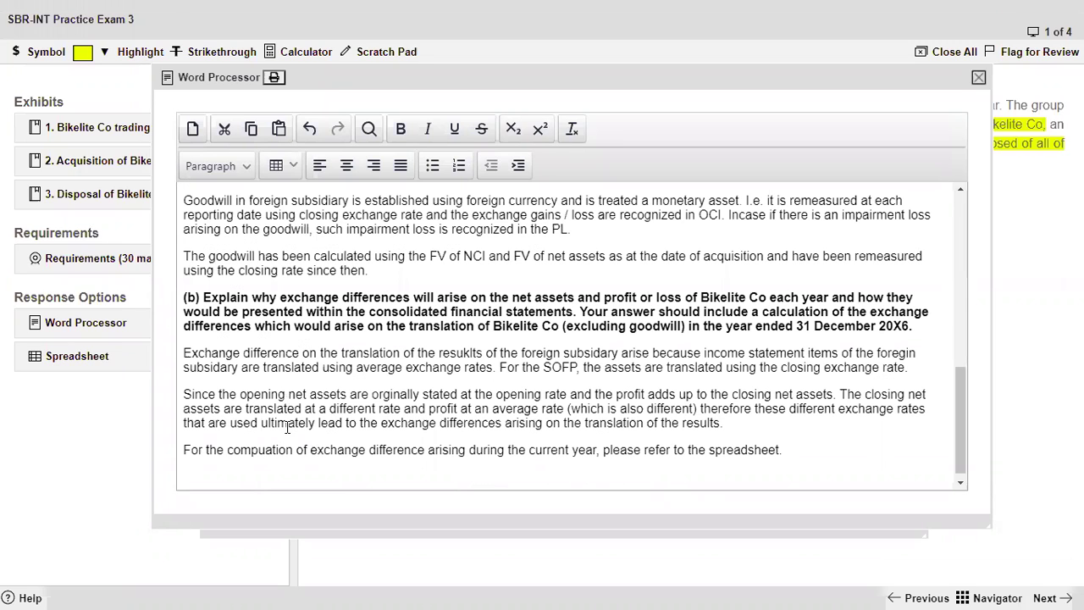
Open the spreadsheet and check the disposal and acquisition exhibits for Bikelite's net assets, loss and exchange rates
left_click(77, 356)
scroll(428, 233, "down", 2)
scroll(429, 237, "up", 5)
scroll(426, 246, "down", 5)
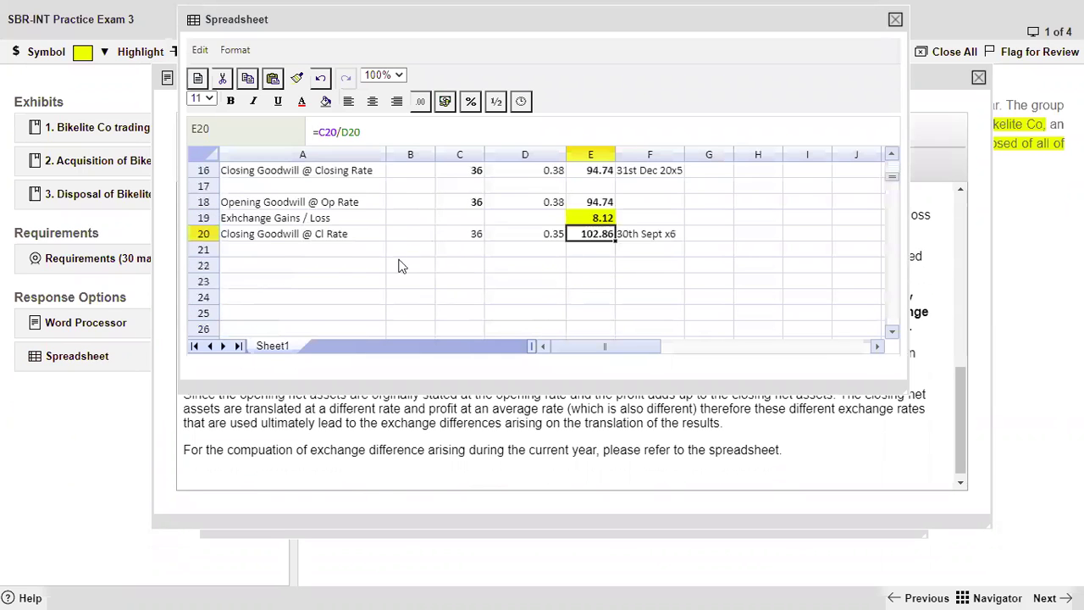
left_click(98, 194)
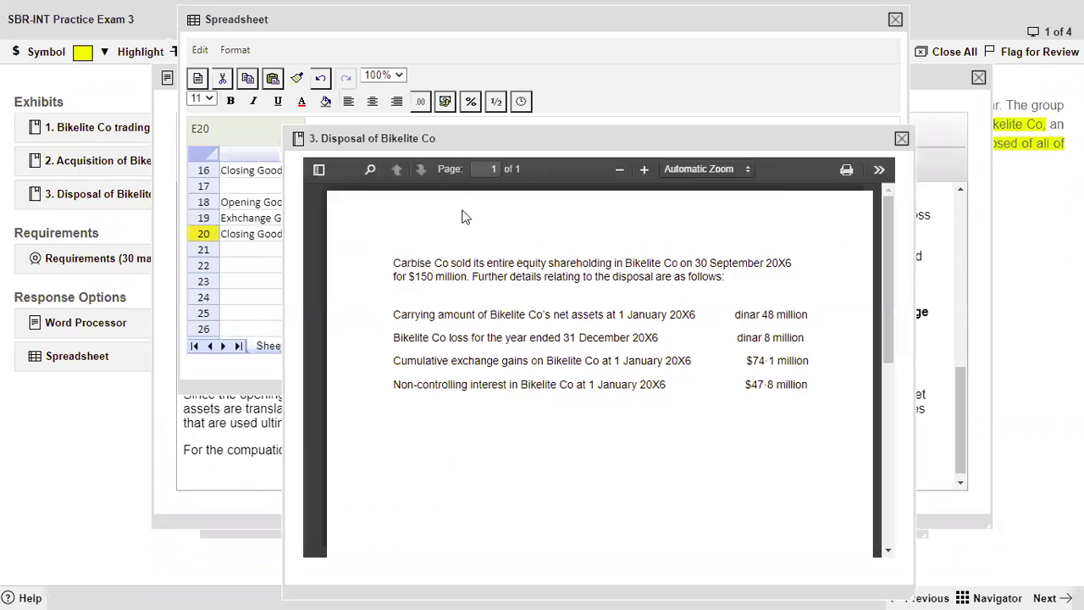
left_click(901, 138)
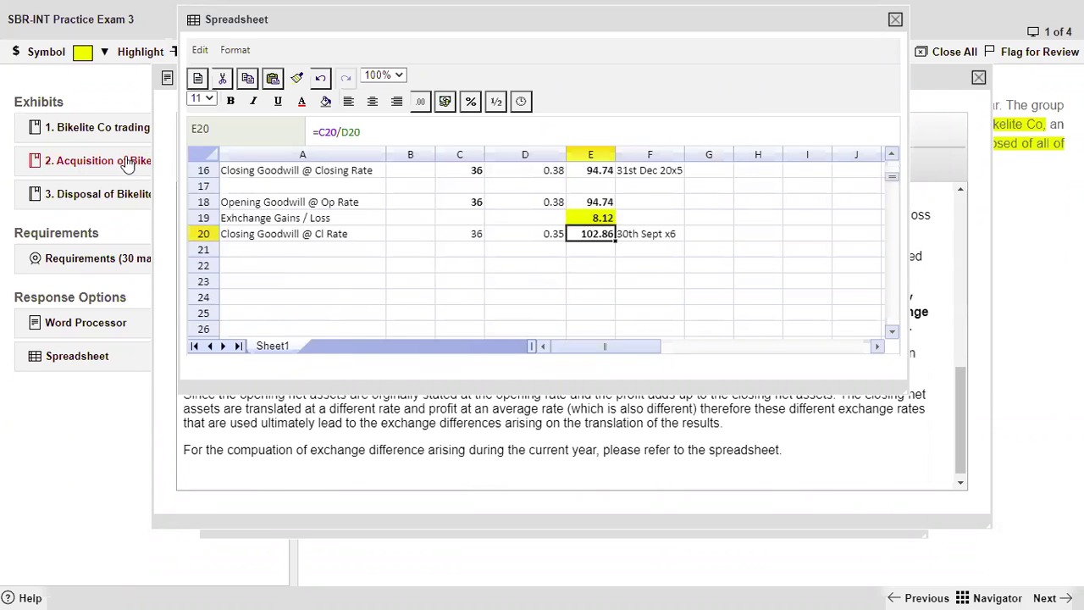
left_click(127, 164)
scroll(631, 292, "down", 2)
scroll(631, 293, "up", 2)
scroll(630, 296, "down", 5)
scroll(873, 203, "up", 4)
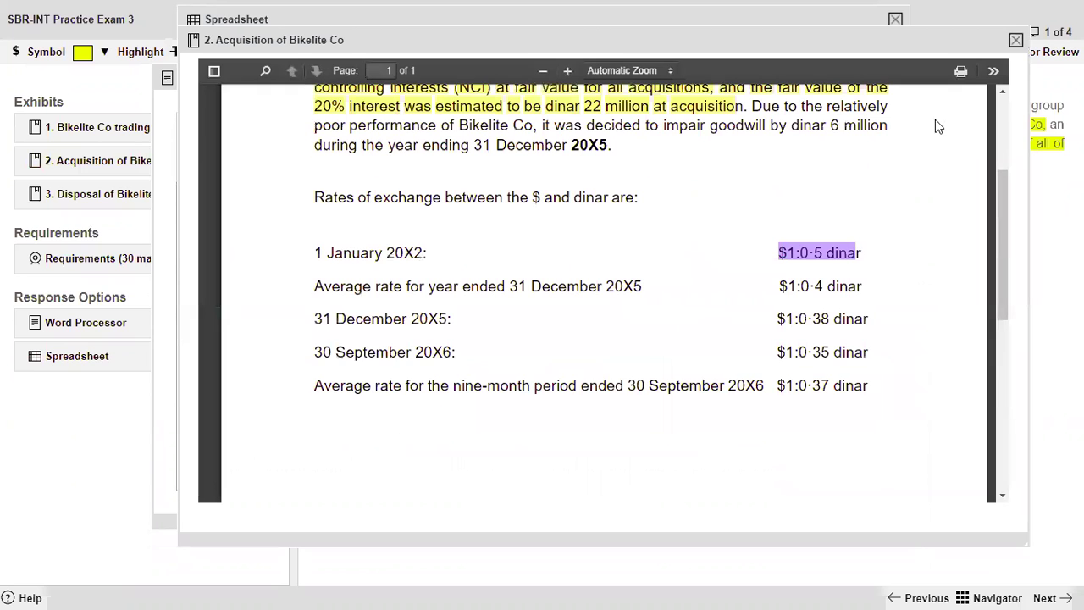
left_click(1016, 40)
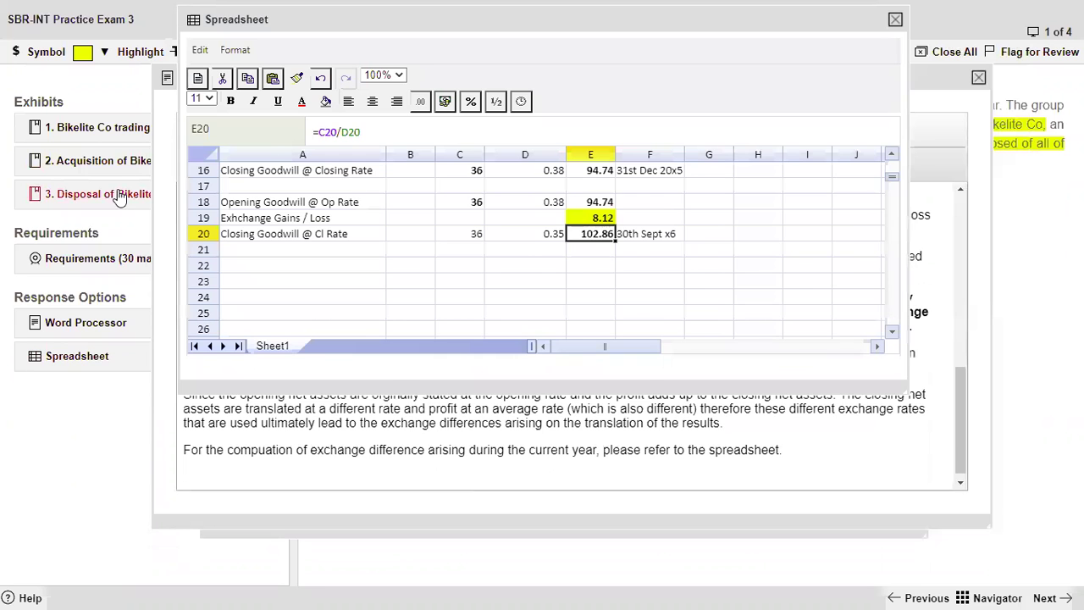
left_click(118, 196)
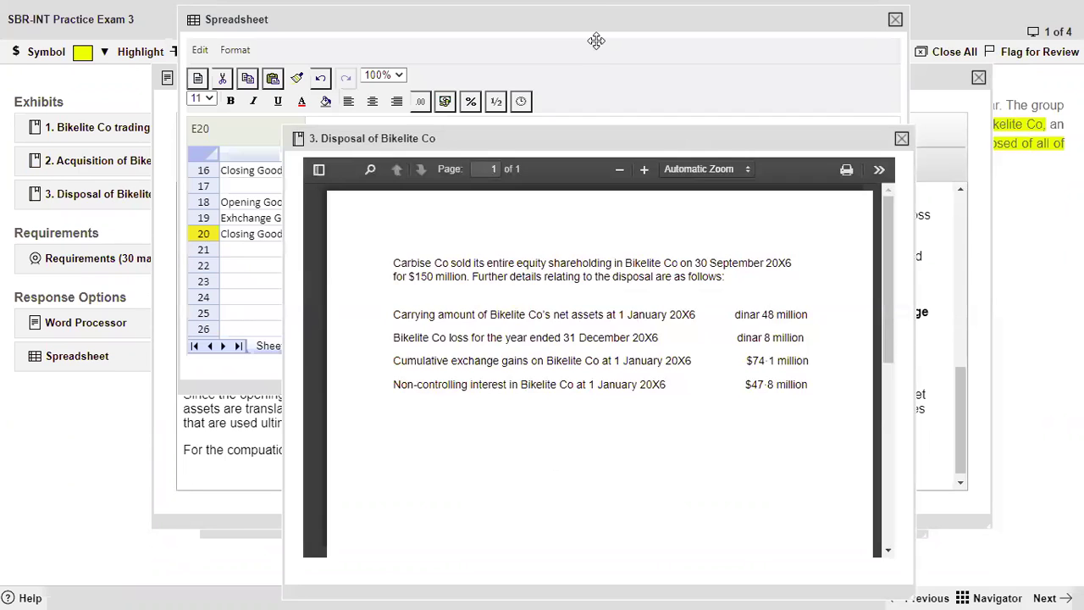
left_click_drag(839, 488, 981, 505)
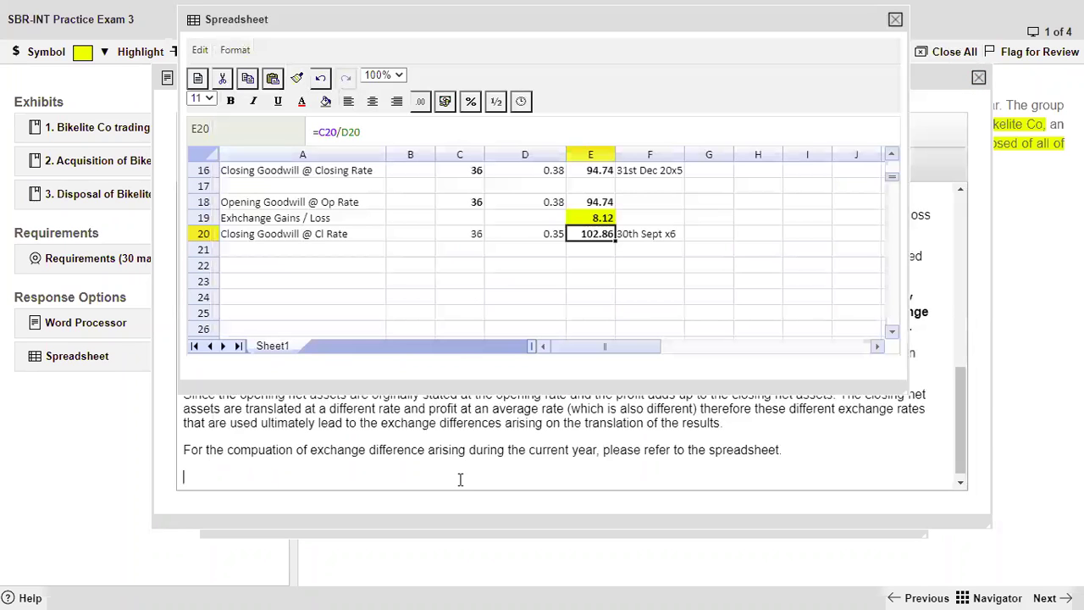
Close the word processor and enter the bold heading "Exchange Difference on Bikelite Excluding Goodwill" in cell A22 of the spreadsheet
left_click(168, 79)
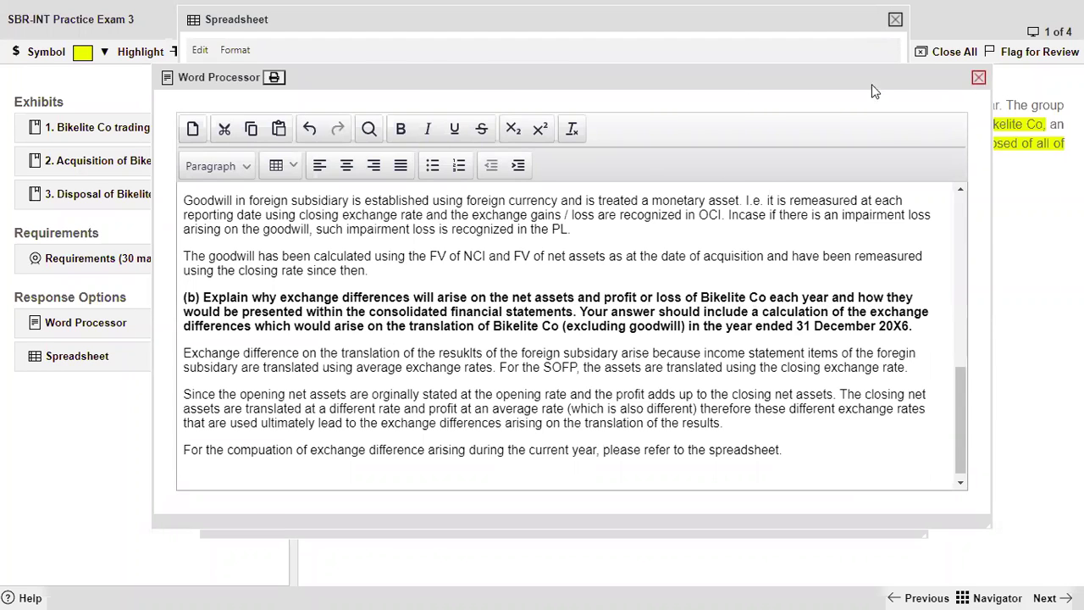
left_click(979, 77)
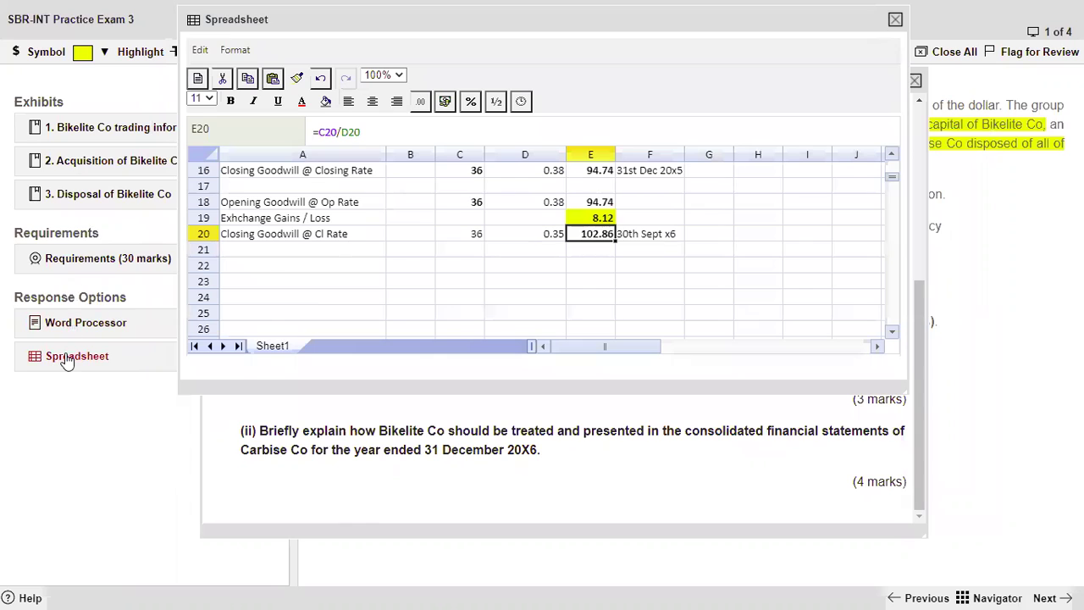
left_click(265, 268)
type("E")
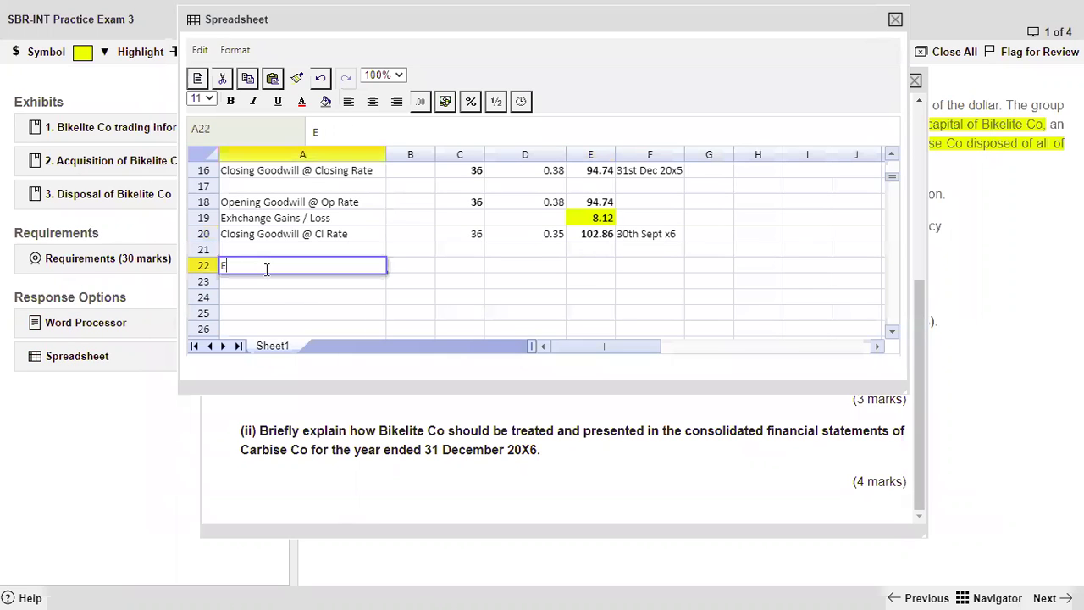
type("xchange Differ")
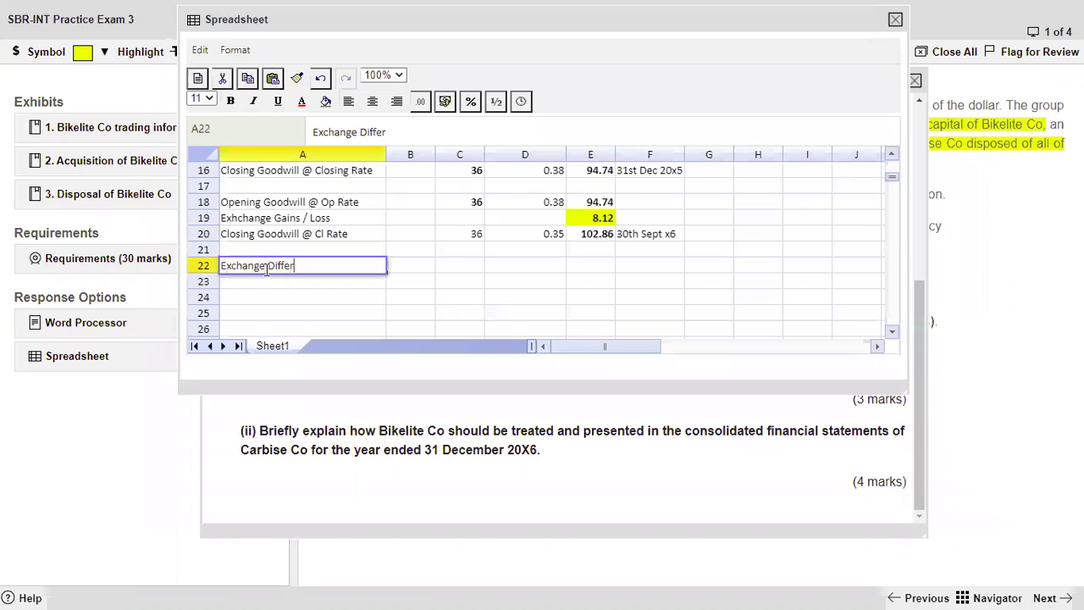
type("ence on Bike")
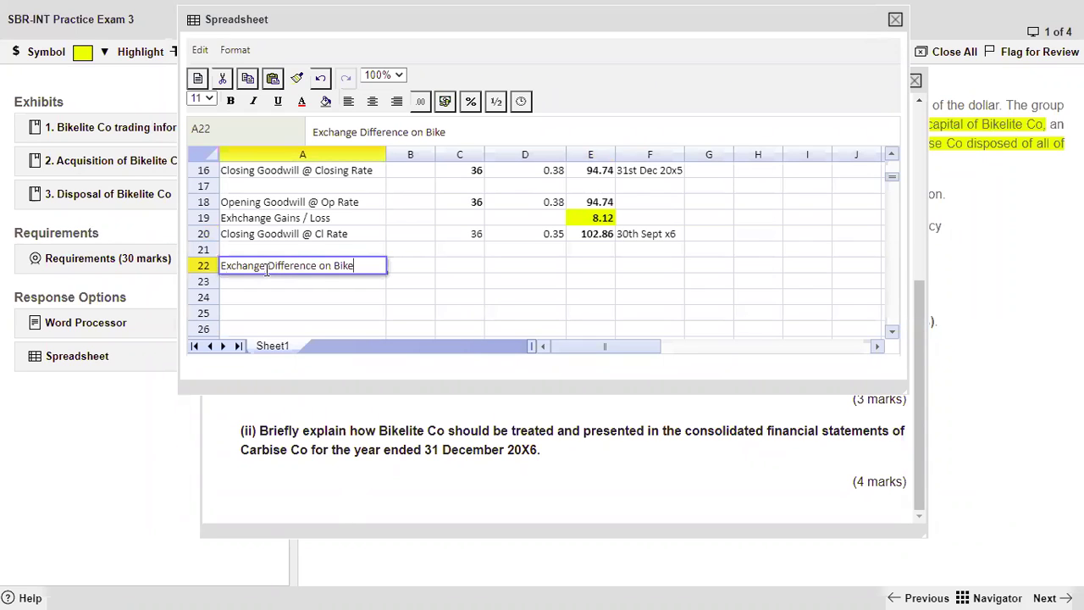
type("lite ")
type("Excha")
key("BackSpace")
key("BackSpace")
type("luyf")
key("BackSpace")
key("BackSpace")
key("BackSpace")
type("uding EPcu")
key("BackSpace")
key("BackSpace")
key("BackSpace")
key("BackSpace")
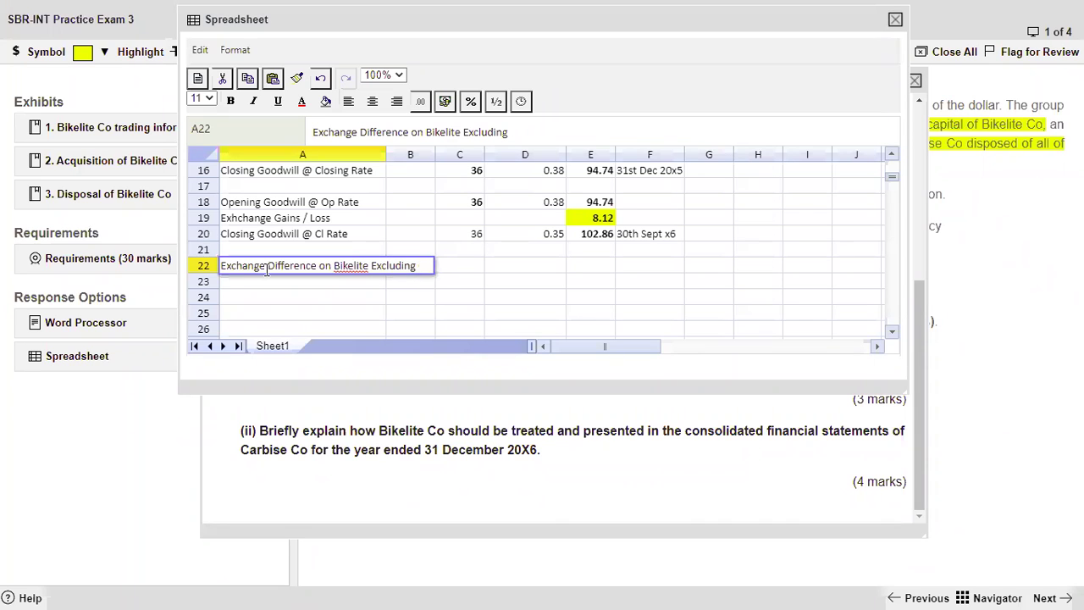
type("Goodwill")
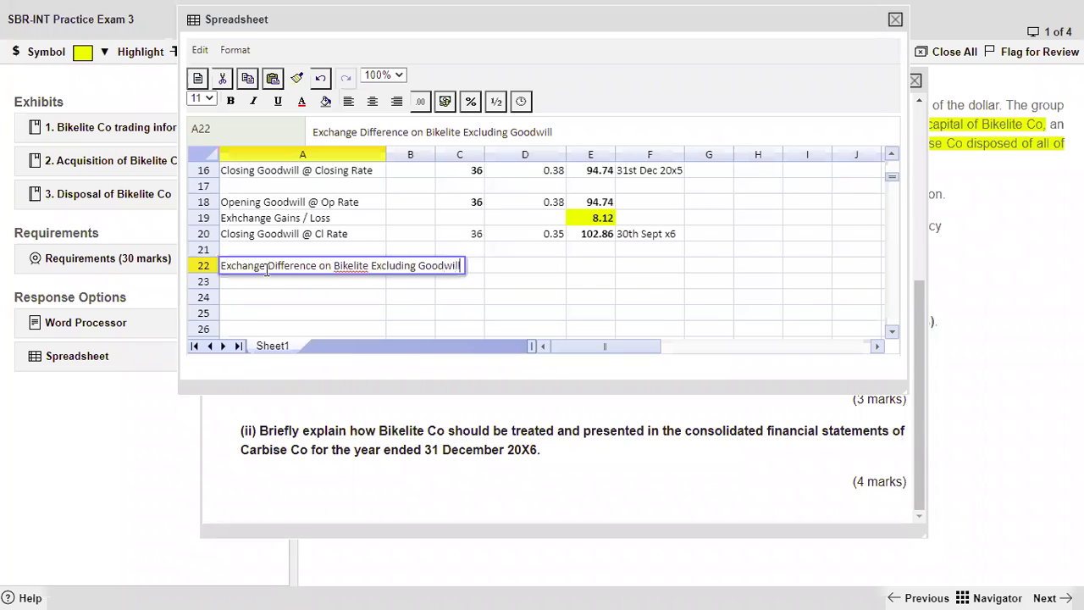
key("Return")
left_click(266, 270)
key("ctrl+b")
Enter the labels "Opening Net Assets @ Opening Rate" in A24 and "Loss for the year @ Average Rate" in A26
key("Down")
key("Down")
type("Opening Net Assets @ Opening Rat")
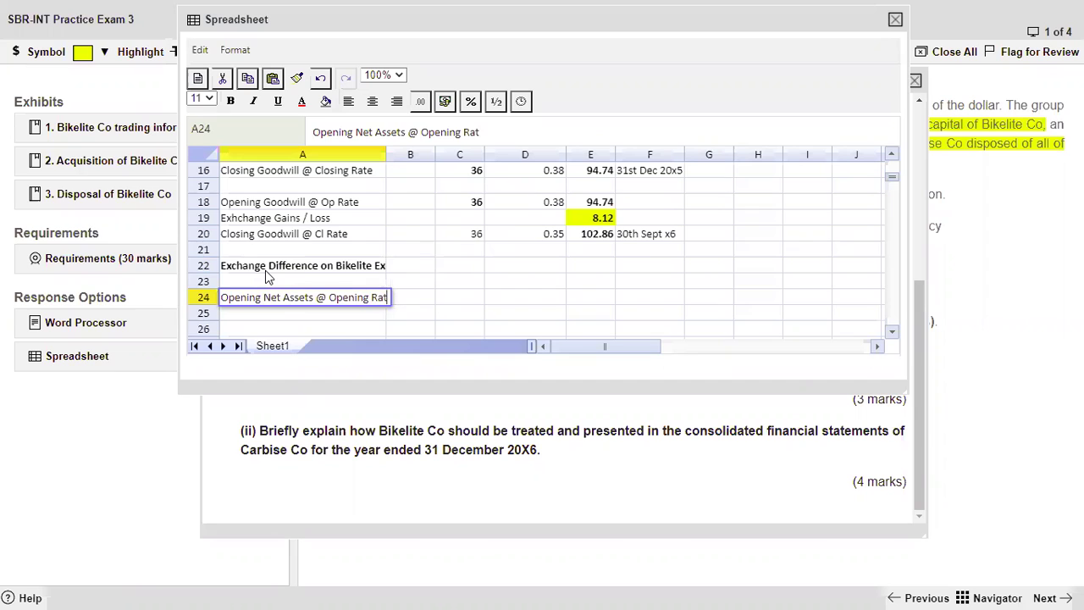
type("e")
key("Return")
key("Return")
type("Lo")
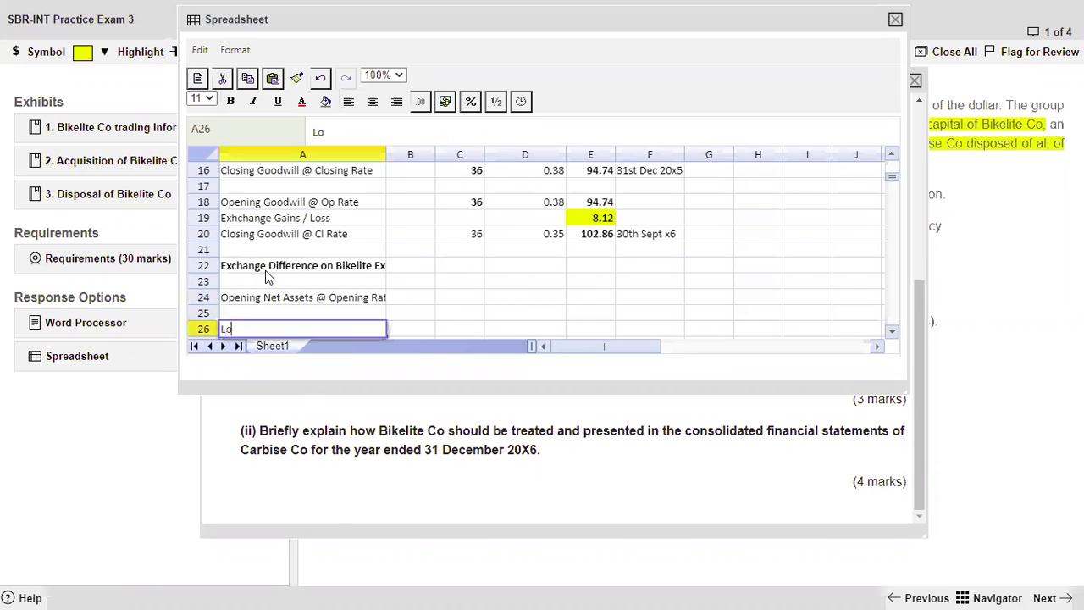
type("ss for the year @ Average Rate")
key("Return")
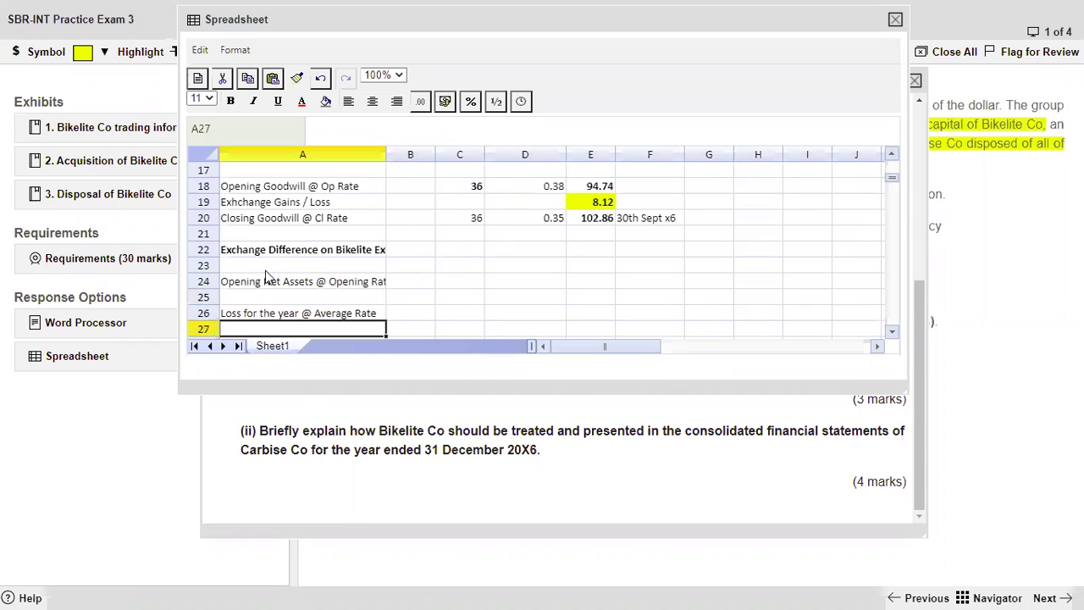
Enter the label "Exchange Gain / Loss" in cell A28
key("Return")
type("Clso")
key("BackSpace")
key("BackSpace")
key("BackSpace")
key("BackSpace")
type("Exchange Gain / Loss")
key("Return")
Enter the label "Closing Net Assets @ Closing Rate" in cell A30, without any trailing backslash
key("Return")
type("Closing Net Asset")
key("BackSpace")
type("Assets a")
key("BackSpace")
type("@ Closing Rate\\")
key("Return")
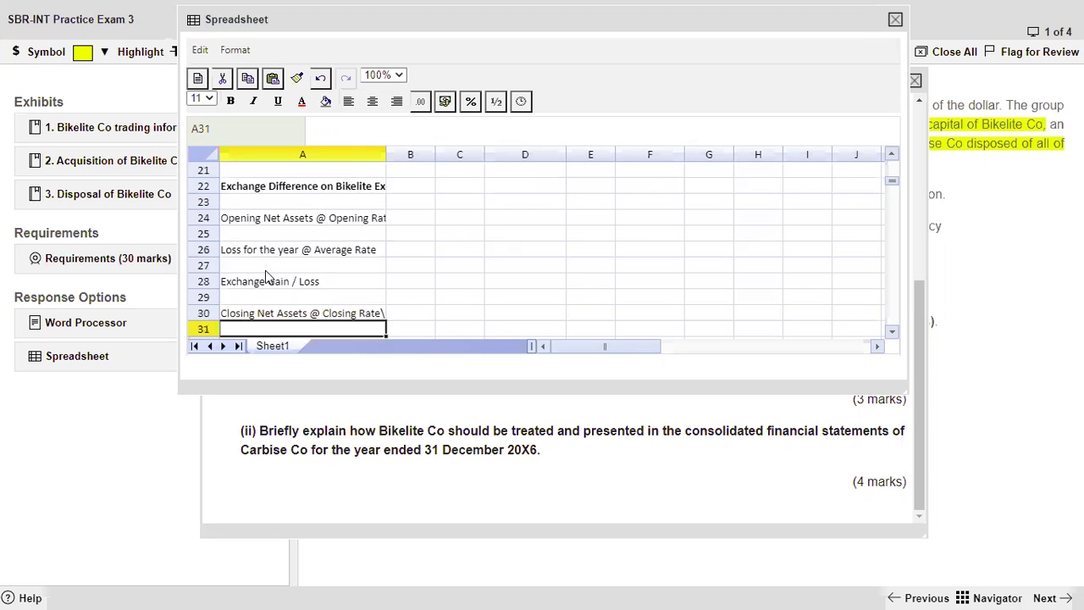
key("Up")
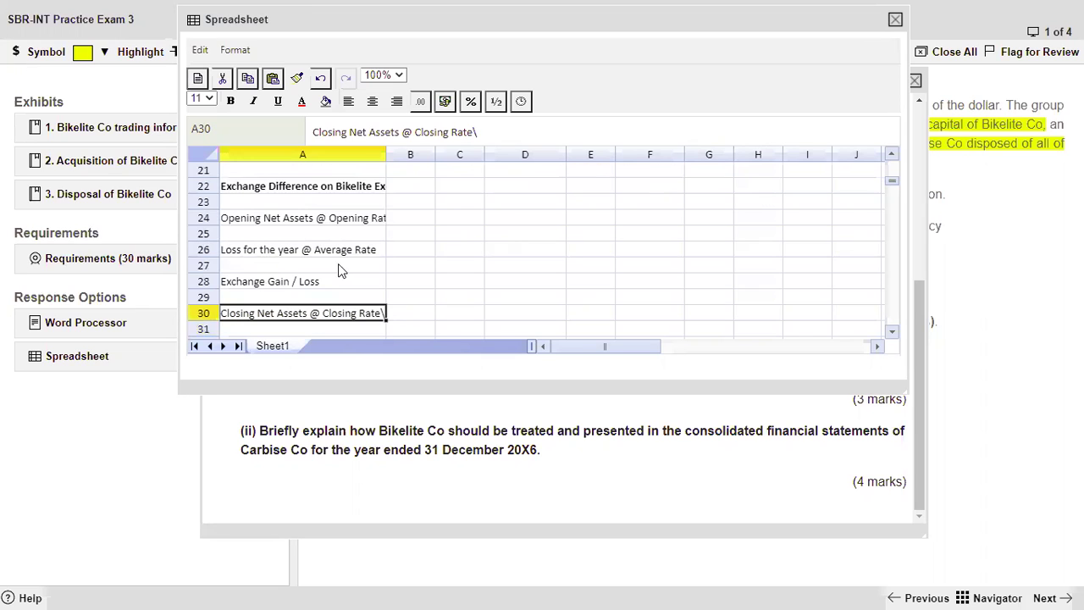
left_click(501, 132)
key("Return")
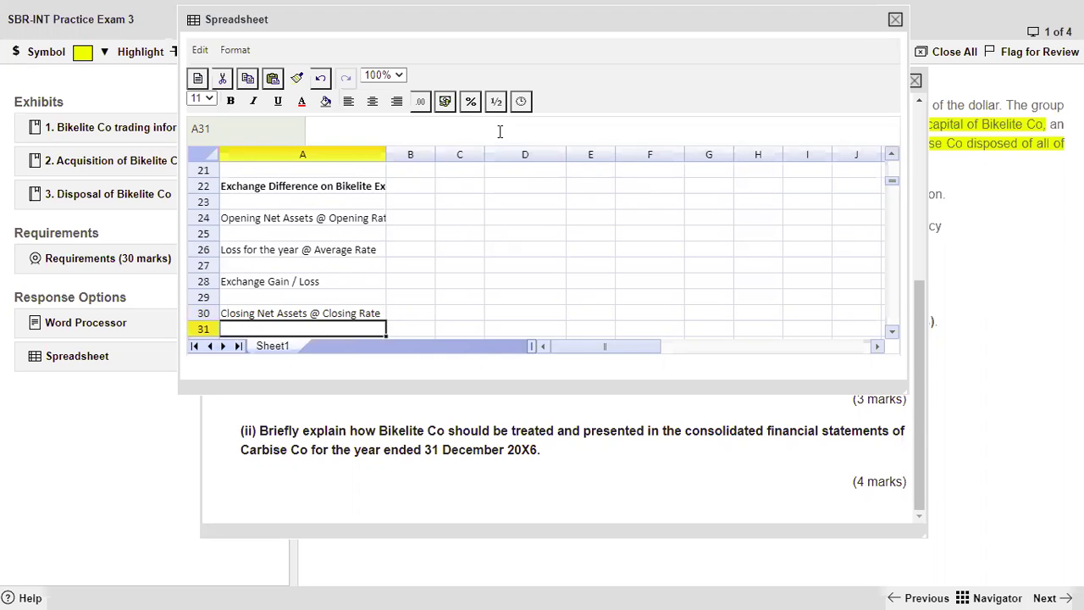
Review the Bikelite exhibits for the net assets at acquisition, the dinar exchange rates and the disposal figures
left_click(143, 131)
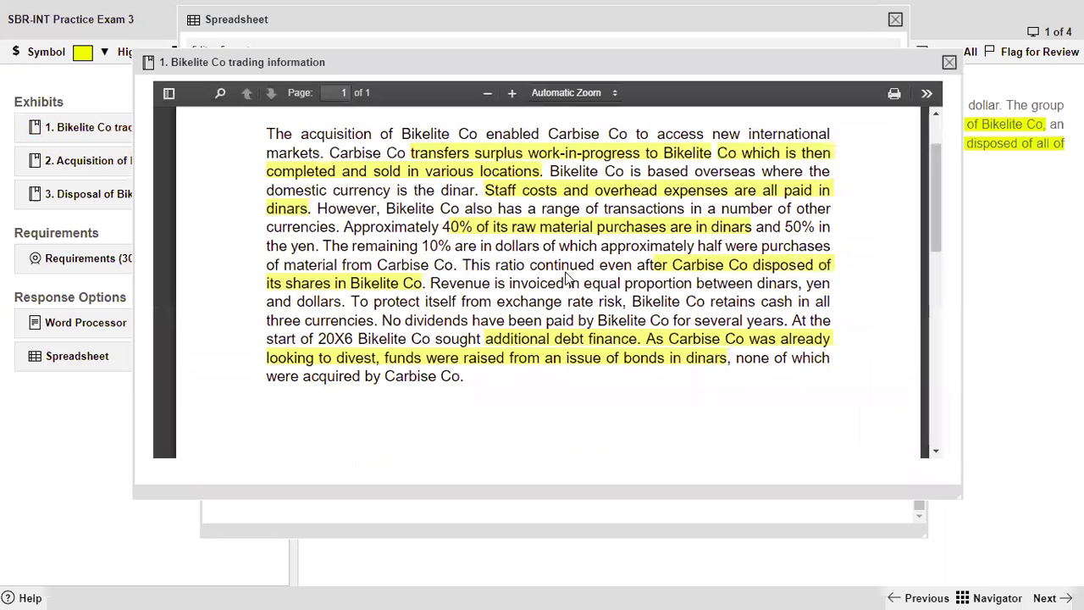
left_click(949, 62)
left_click(90, 161)
scroll(547, 271, "up", 4)
scroll(560, 271, "up", 1)
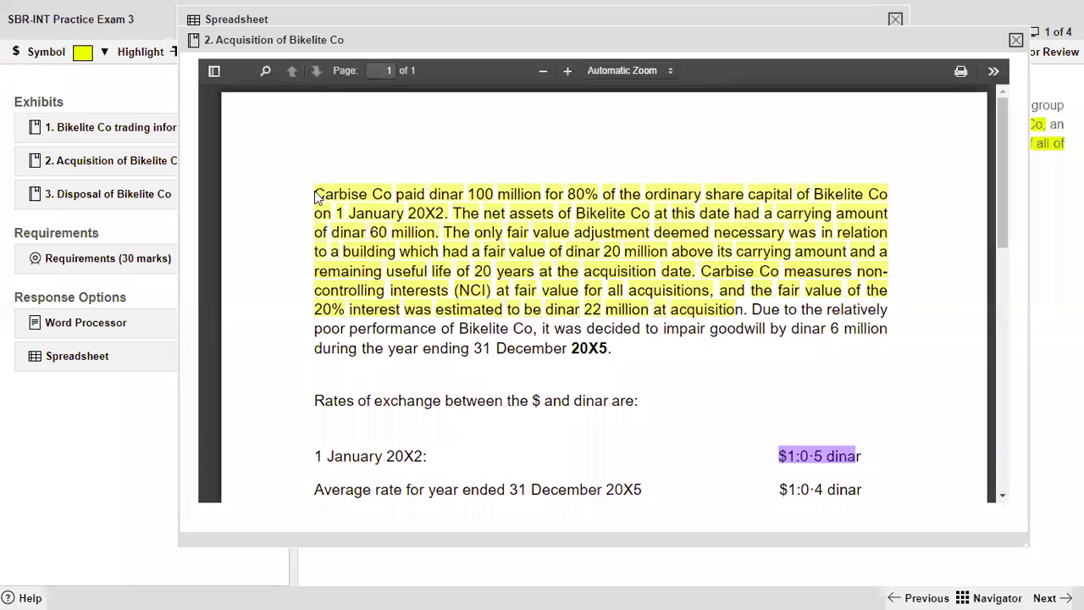
left_click_drag(608, 236, 691, 288)
left_click(767, 252)
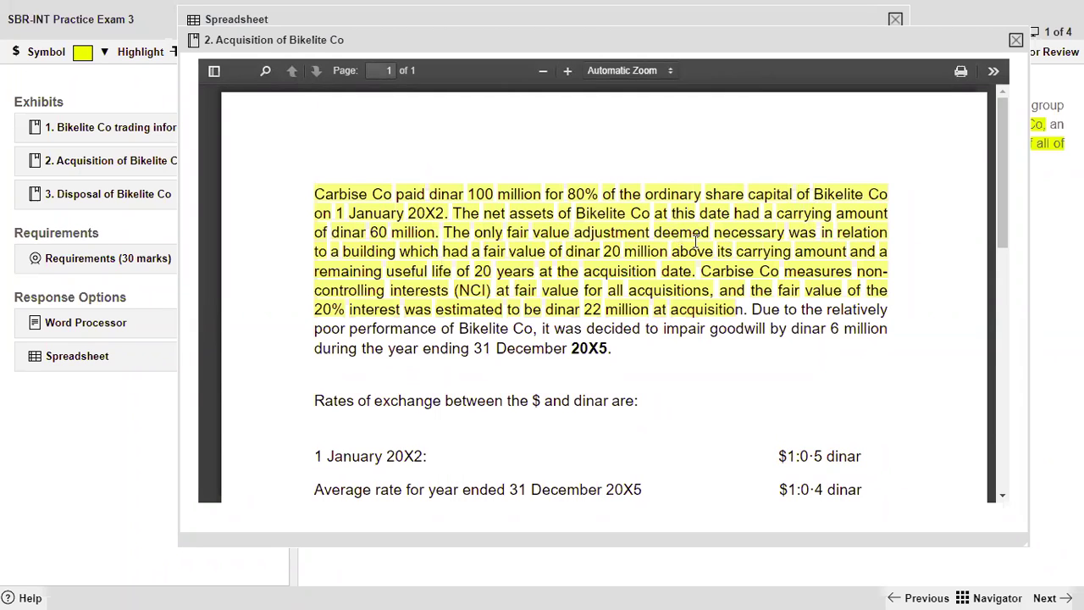
scroll(686, 242, "down", 1)
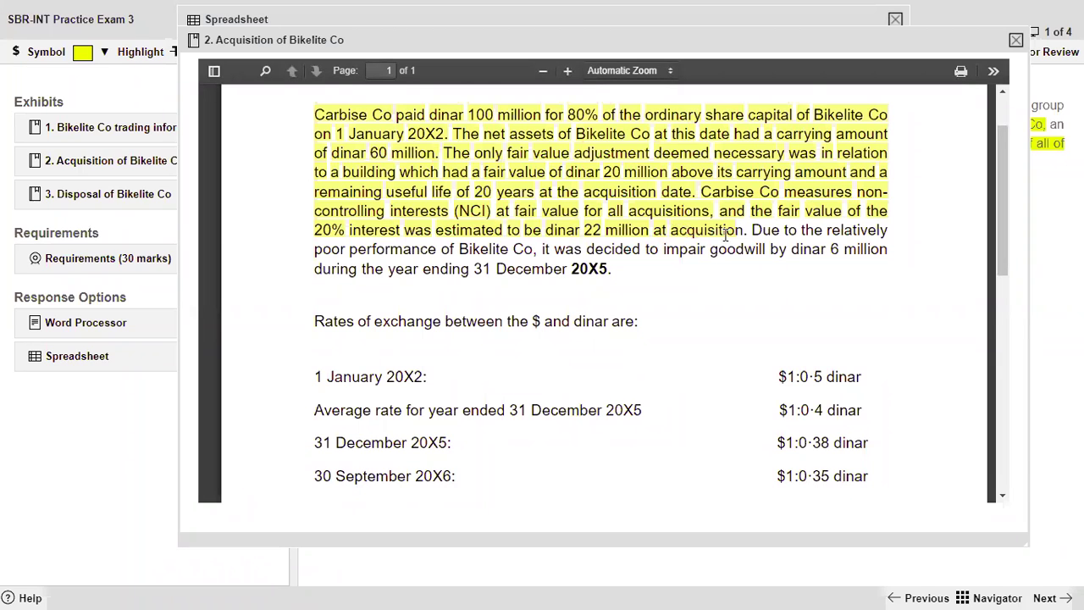
scroll(704, 254, "down", 4)
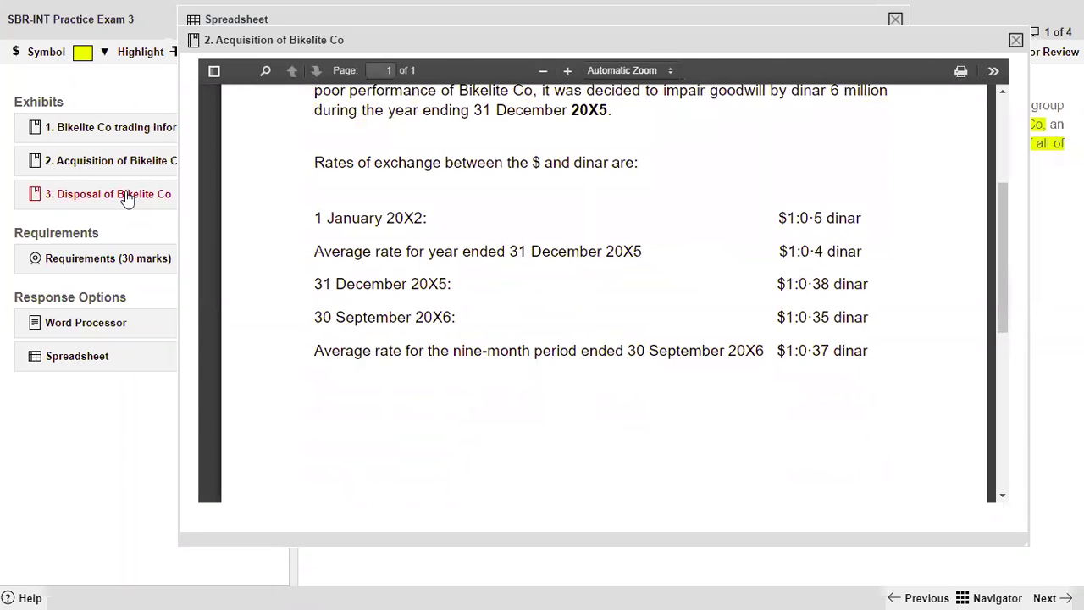
left_click(127, 196)
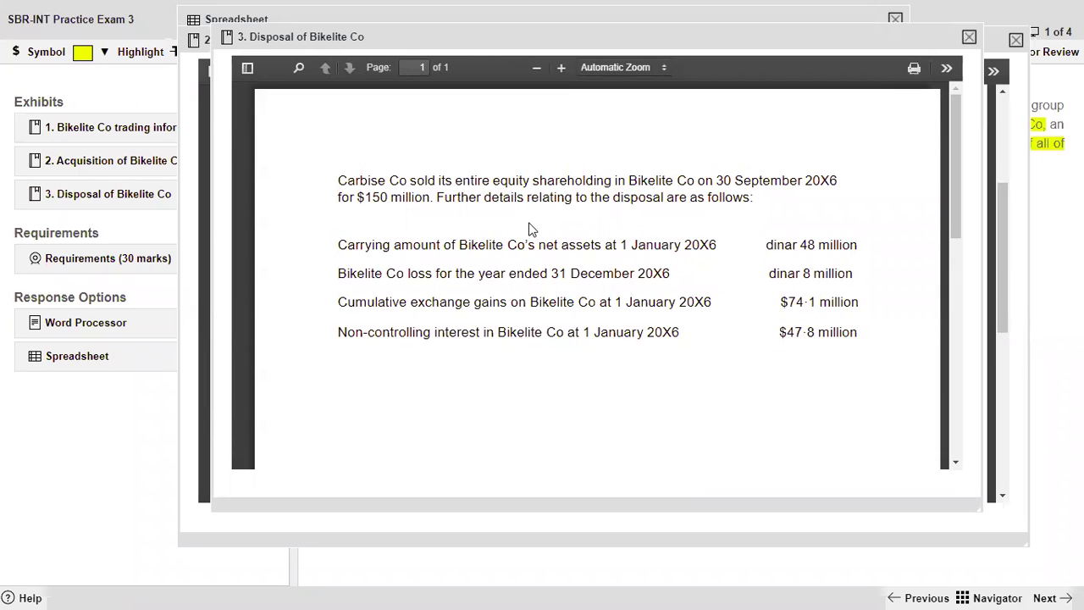
left_click(969, 38)
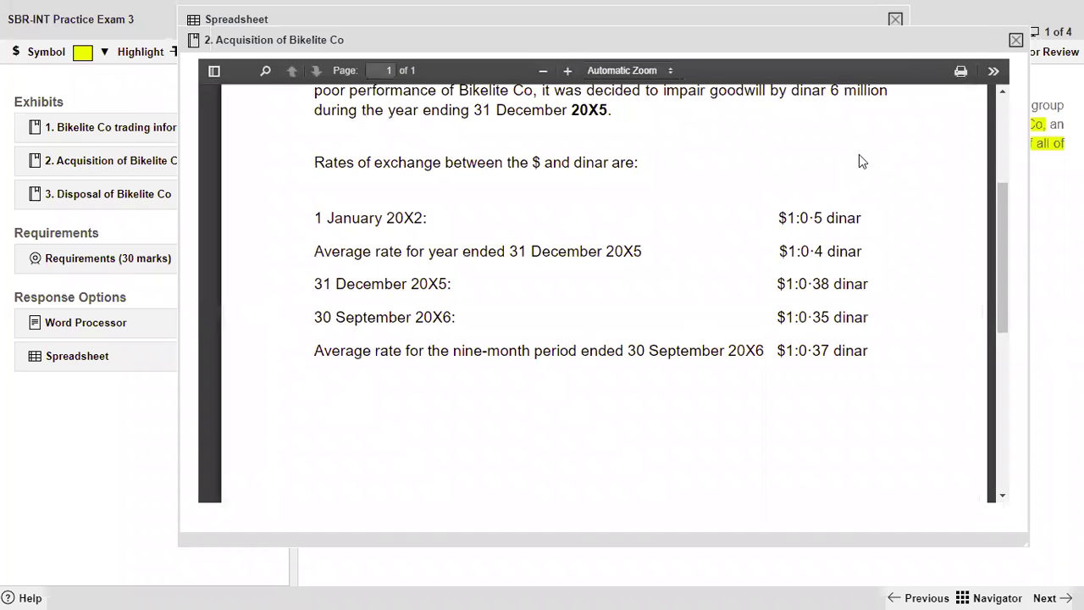
Reposition the spreadsheet over the acquisition exhibit, recheck the disposal figures, and enter the opening net assets of 48 in C24
left_click(95, 359)
left_click_drag(450, 20, 502, 234)
left_click_drag(518, 181, 460, 145)
left_click(93, 203)
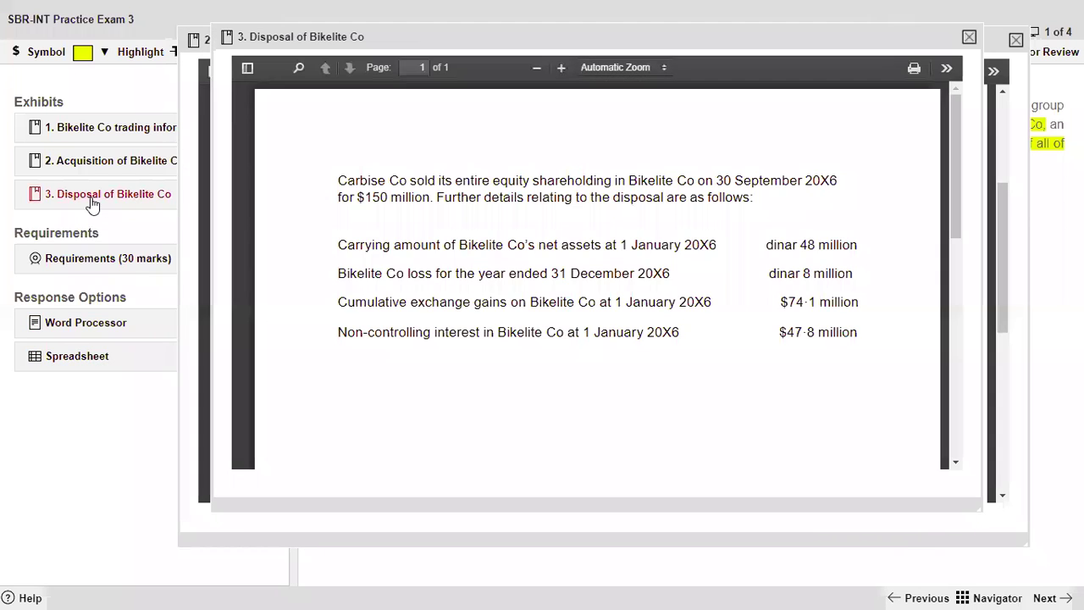
left_click(203, 44)
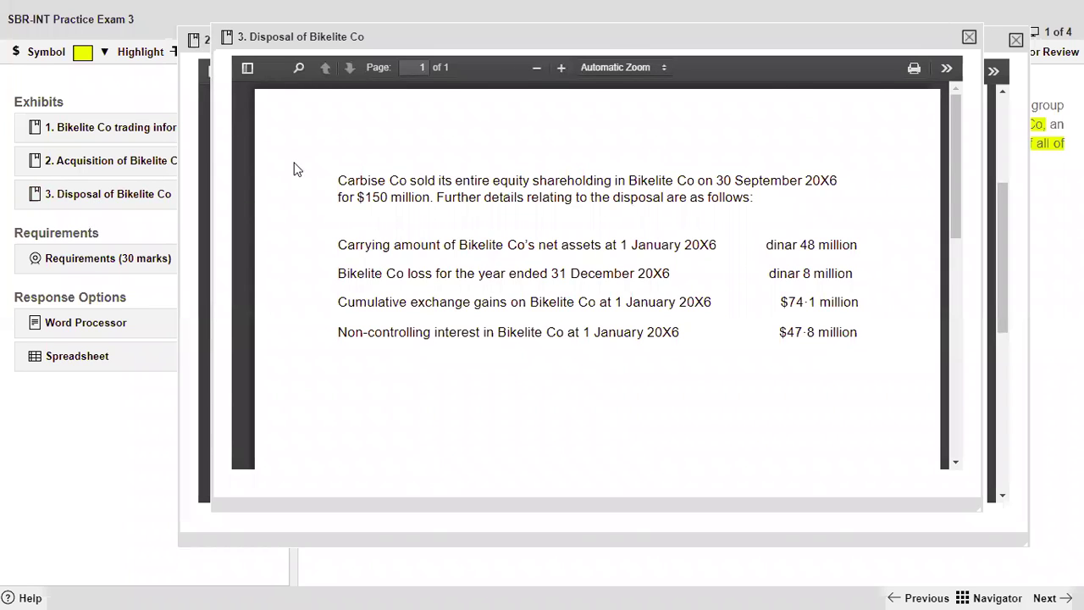
left_click(134, 356)
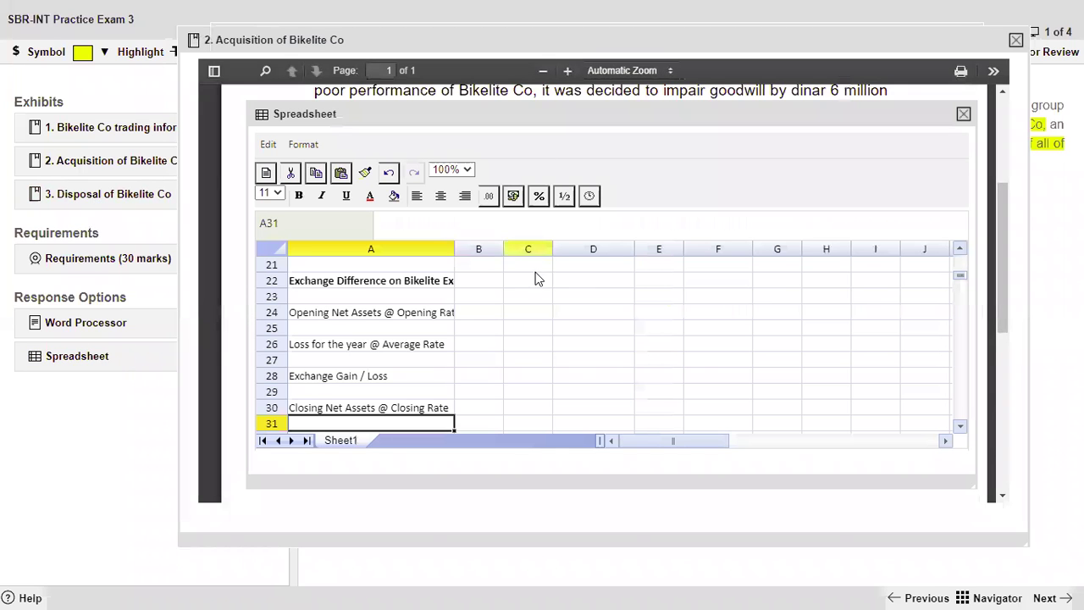
left_click(511, 315)
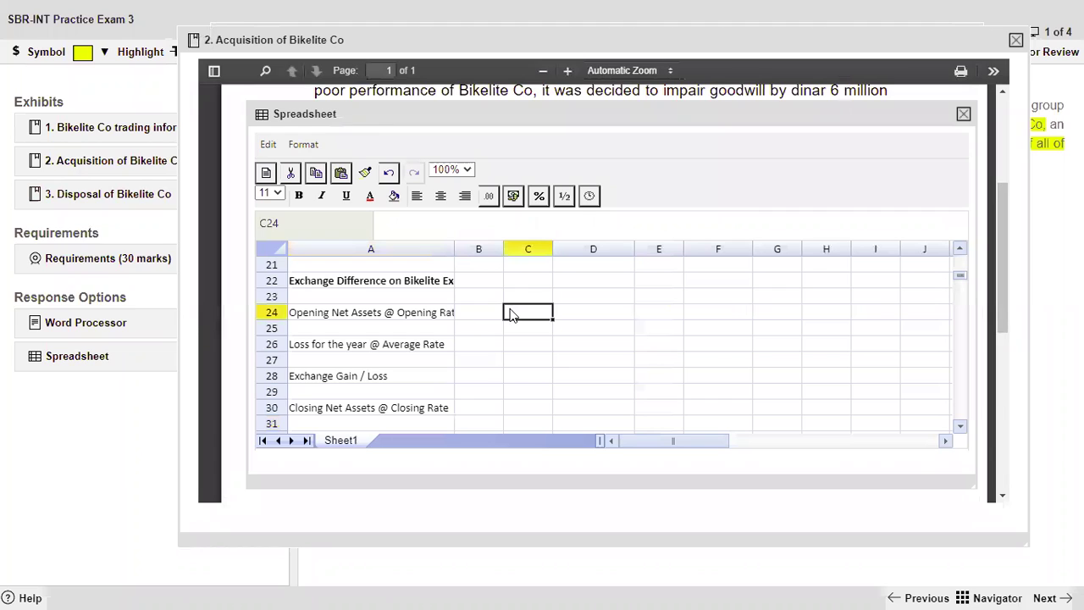
type("49")
key("Return")
key("Return")
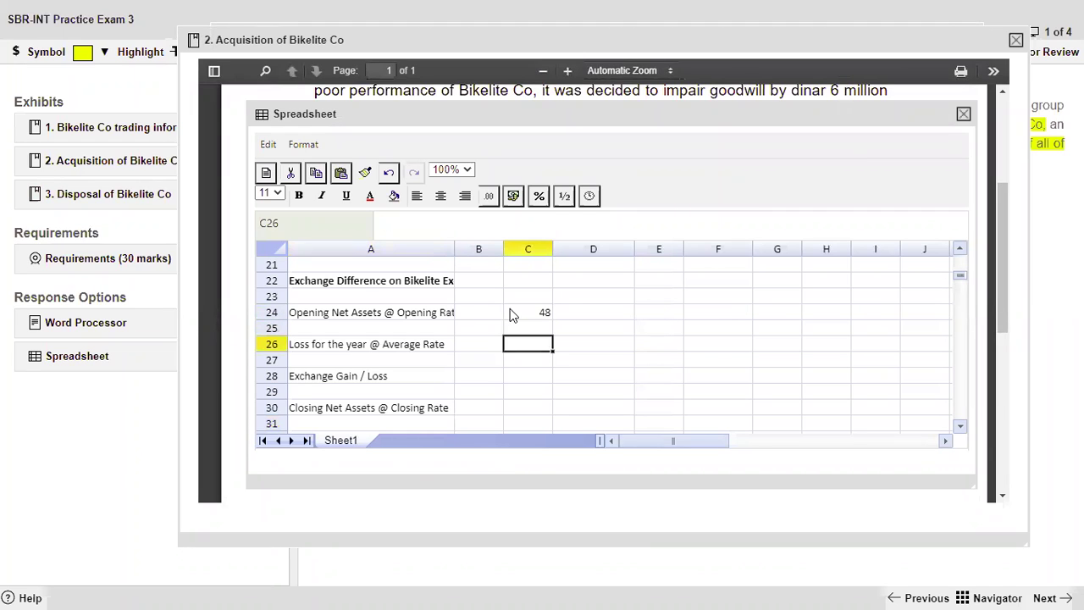
Change the label in A26 to "Loss for the 9 Months @ Average Rate"
key("Left")
key("Left")
left_click_drag(438, 227, 467, 227)
type("9 Months")
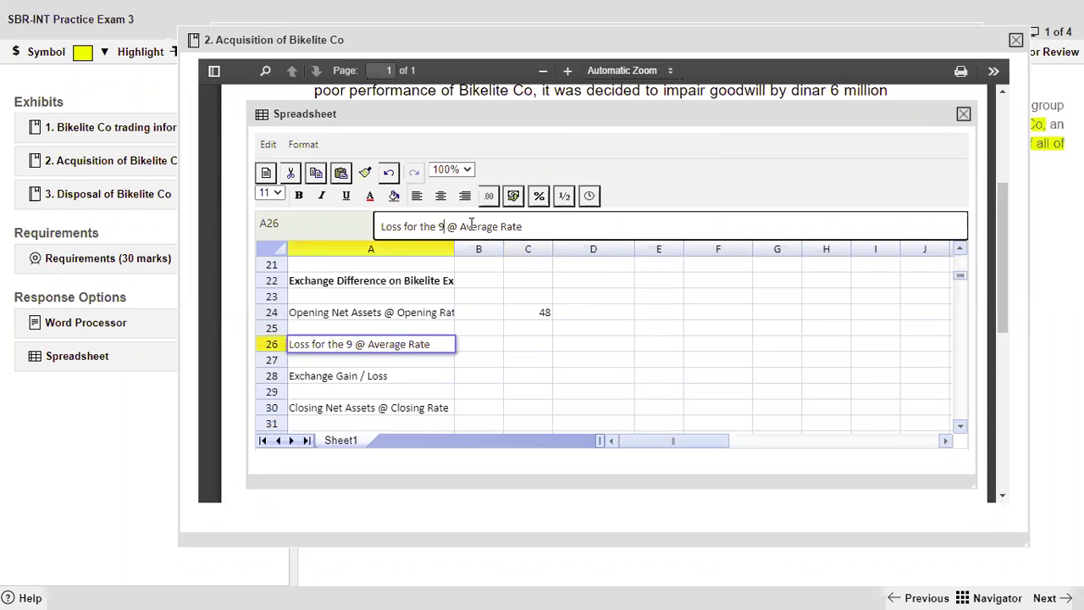
key("Return")
Calculate nine-twelfths of the 8 million annual loss as a negative amount in C26
key("Up")
key("Up")
key("Right")
key("Right")
key("Down")
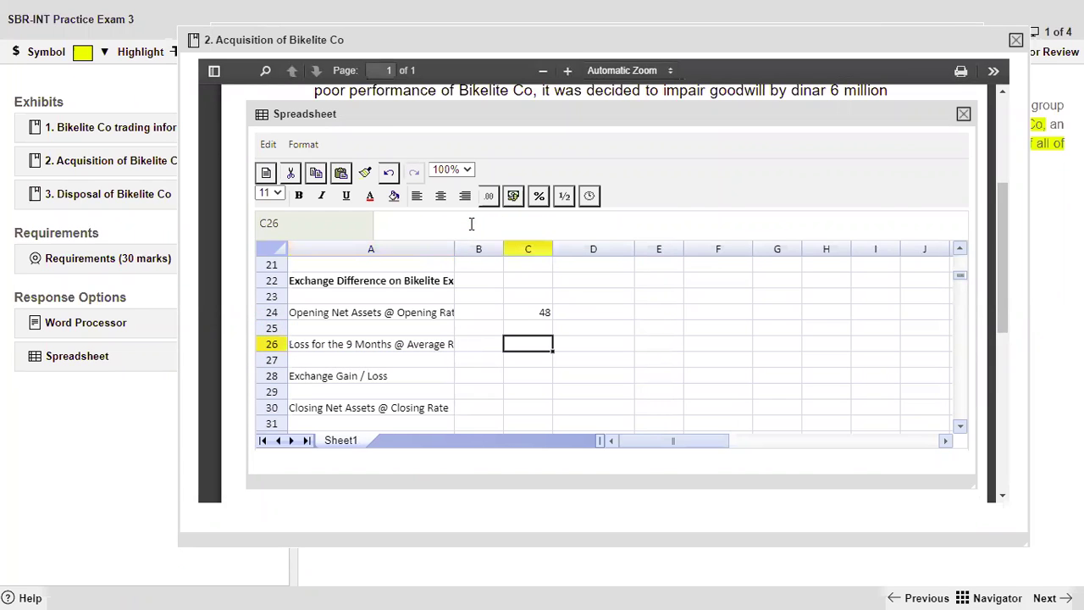
type("=-8")
type("/12")
key("Return")
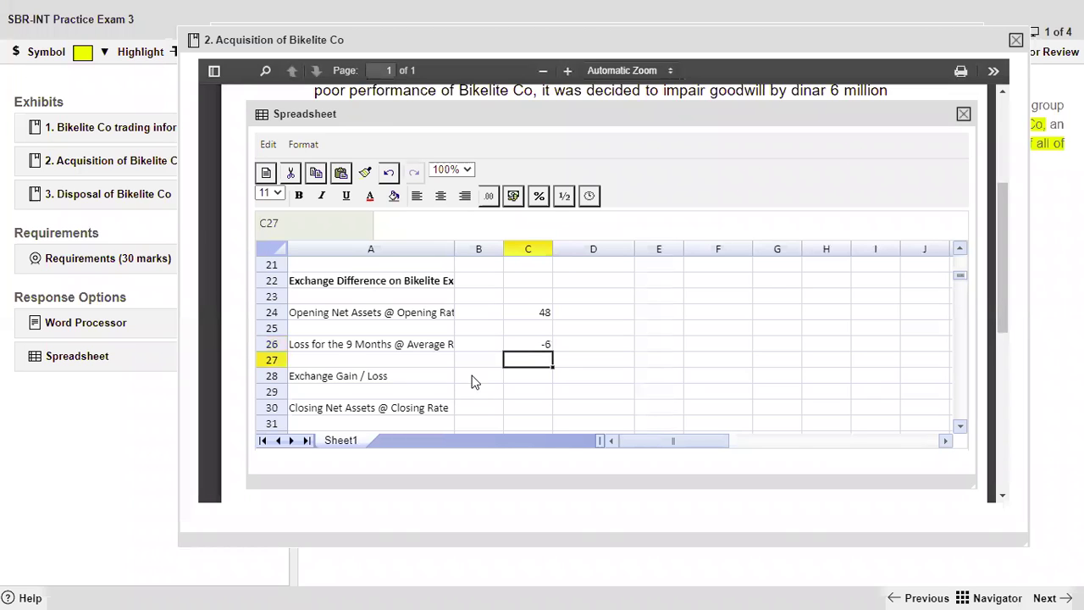
Total the dinar column for closing net assets in C30 with =SUM(C24:C28)
left_click(526, 409)
type("=sum(")
key("Up")
key("Up")
key("Up")
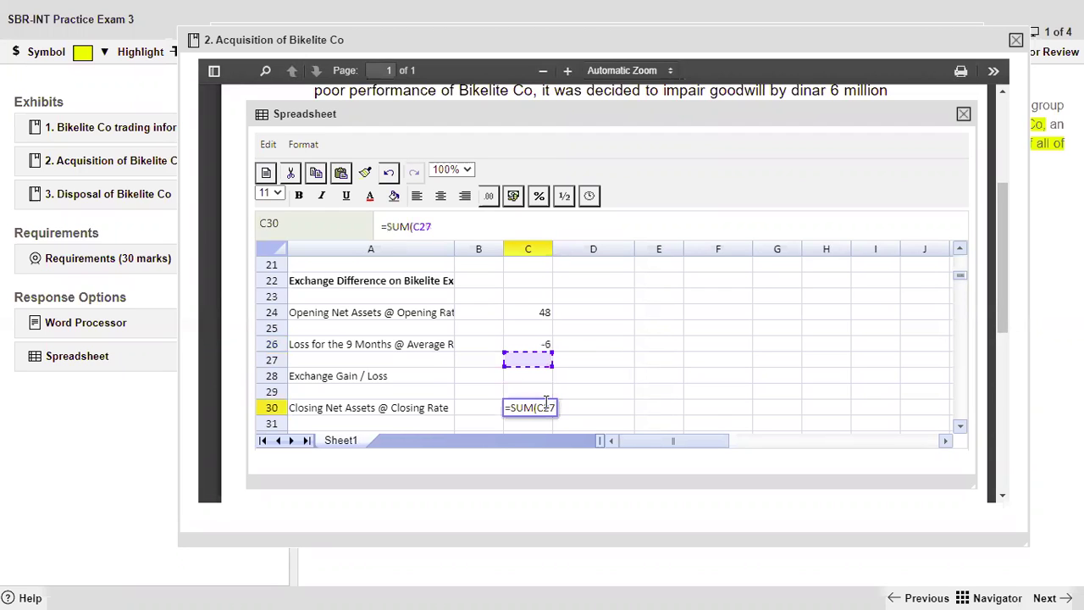
key("Down")
key("shift+Up")
key("shift+Up")
key("shift+Up")
key("shift+Up")
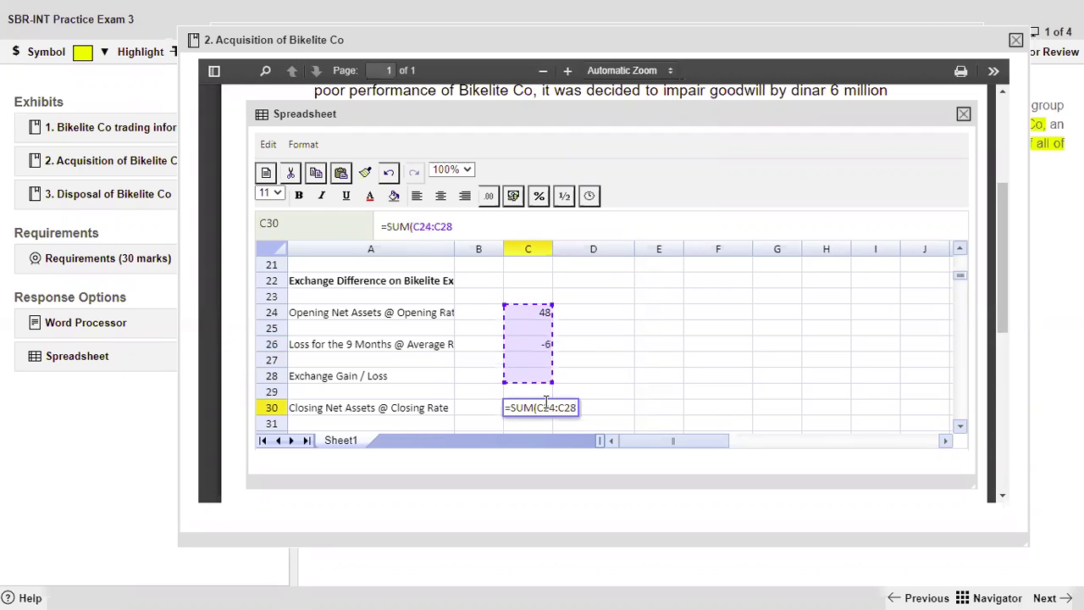
type(")")
key("Return")
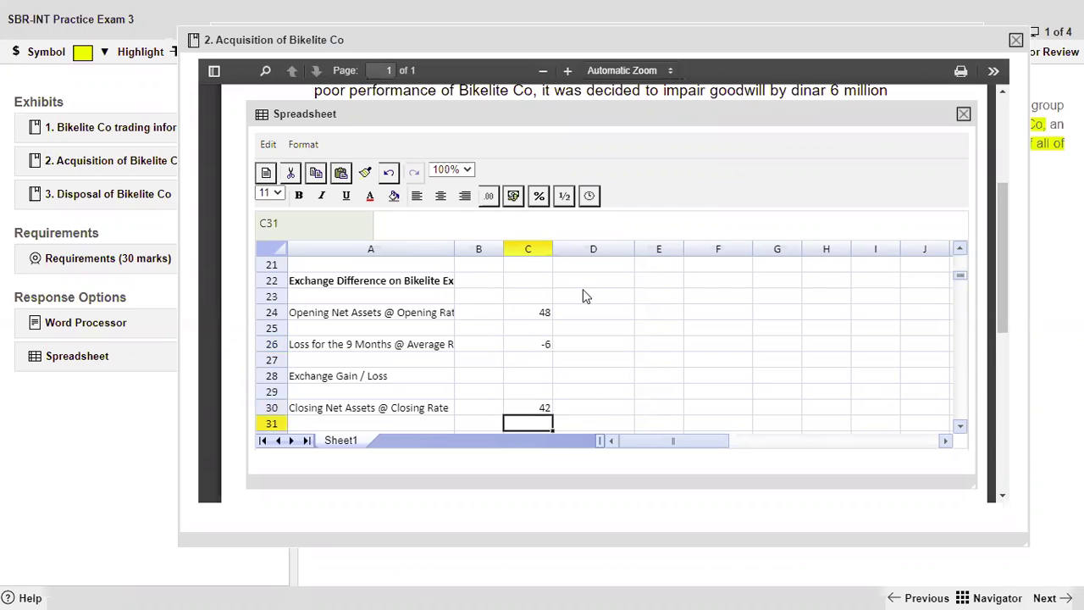
Check the exchange rates in the acquisition exhibit and enter the opening rate 0.38 in D24
left_click(352, 39)
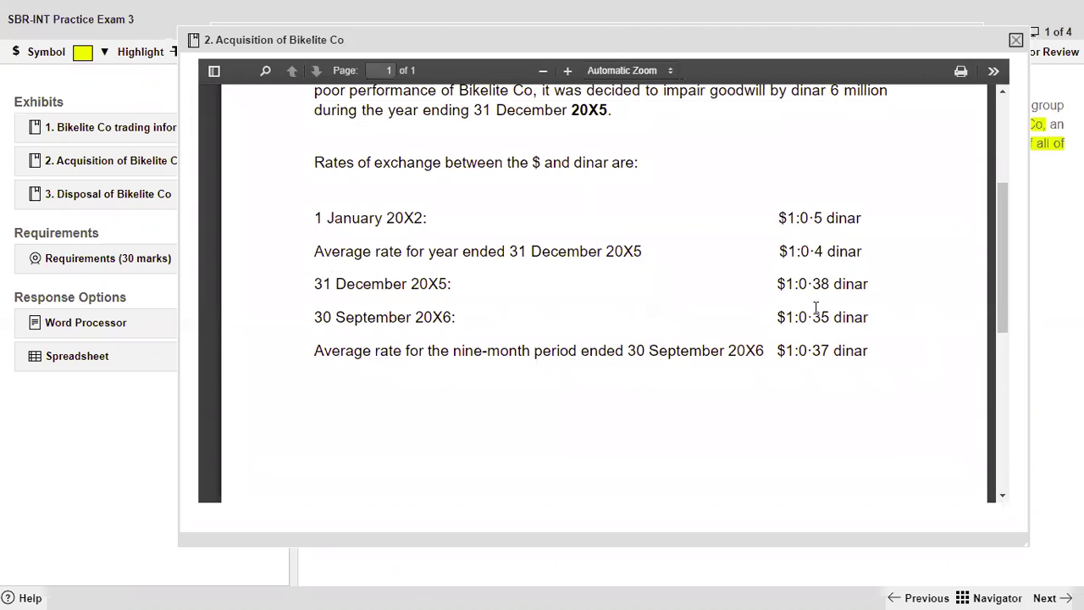
left_click(88, 370)
left_click(586, 315)
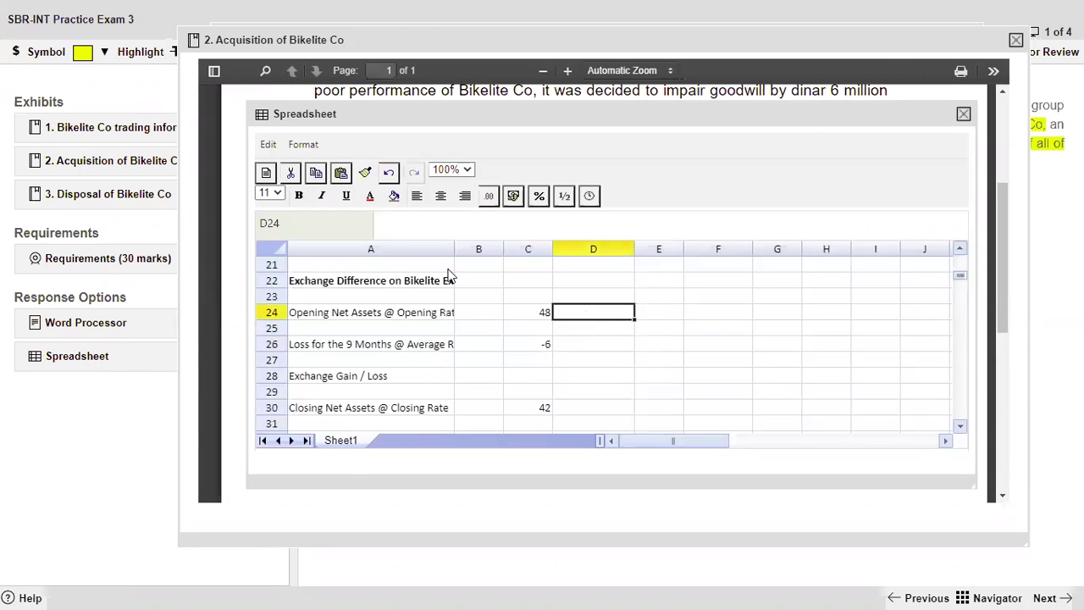
left_click(507, 43)
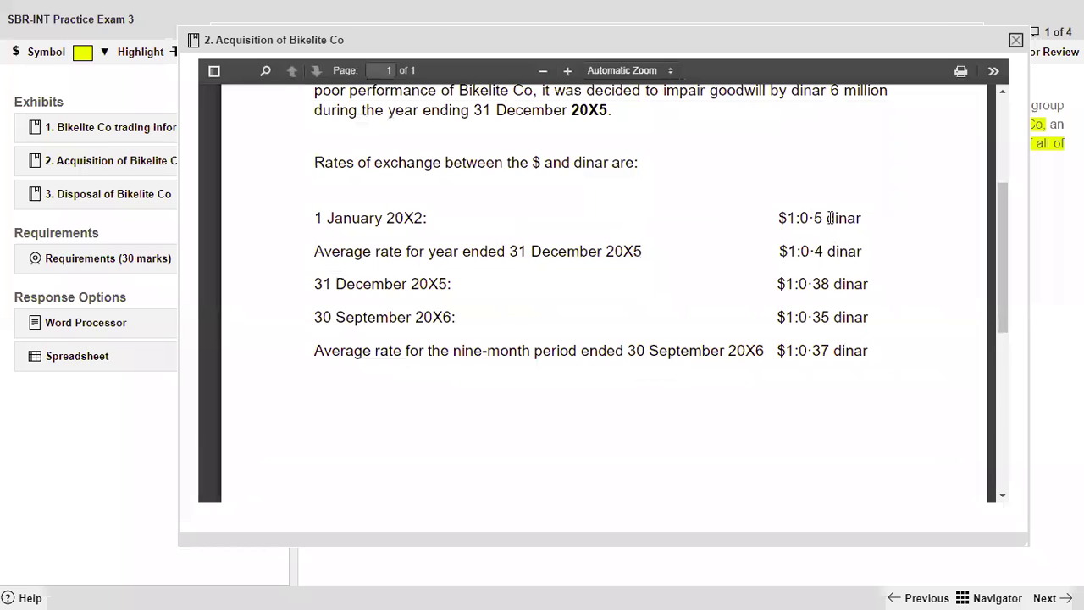
left_click_drag(778, 286, 827, 283)
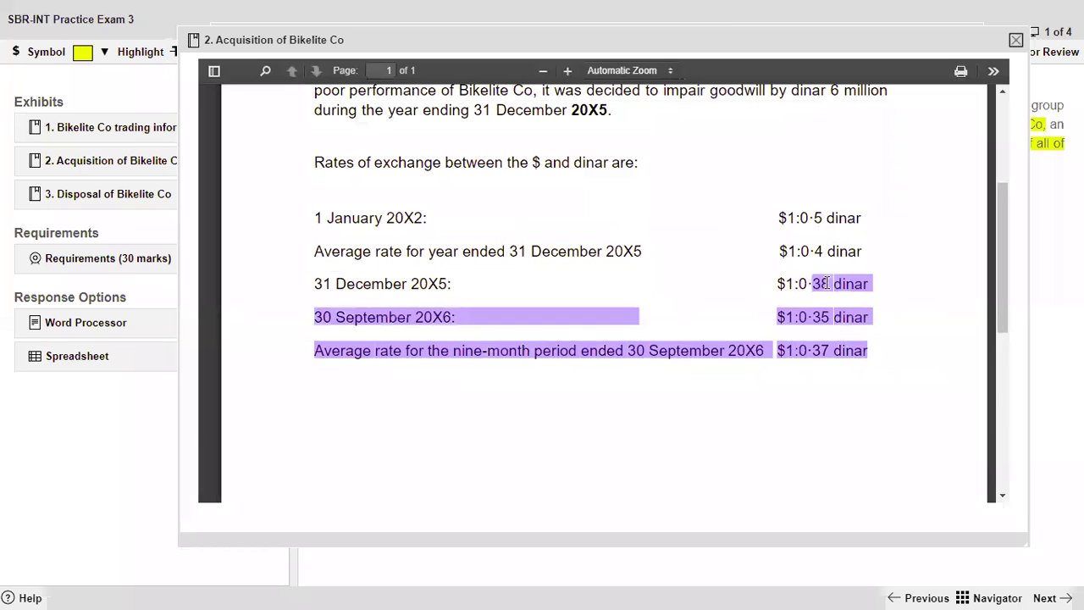
left_click(828, 283)
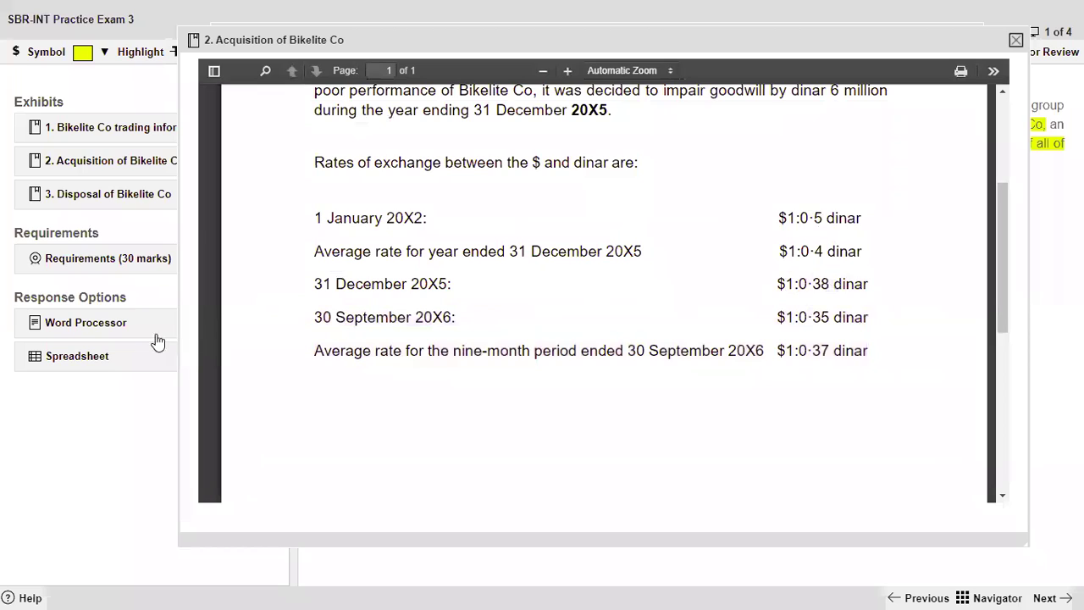
left_click(102, 356)
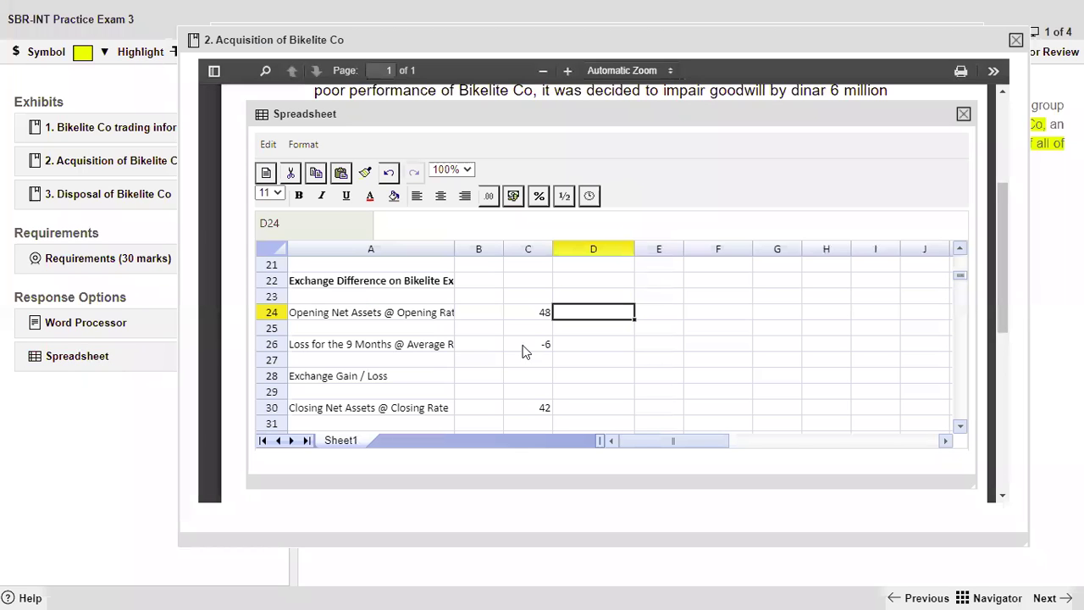
double_click(612, 313)
type("0.38")
key("Return")
Enter the closing exchange rate 0.35 in D30 beside the closing net assets
key("Down")
key("Down")
key("Down")
key("Down")
type("=")
key("Escape")
key("Down")
type("0.35")
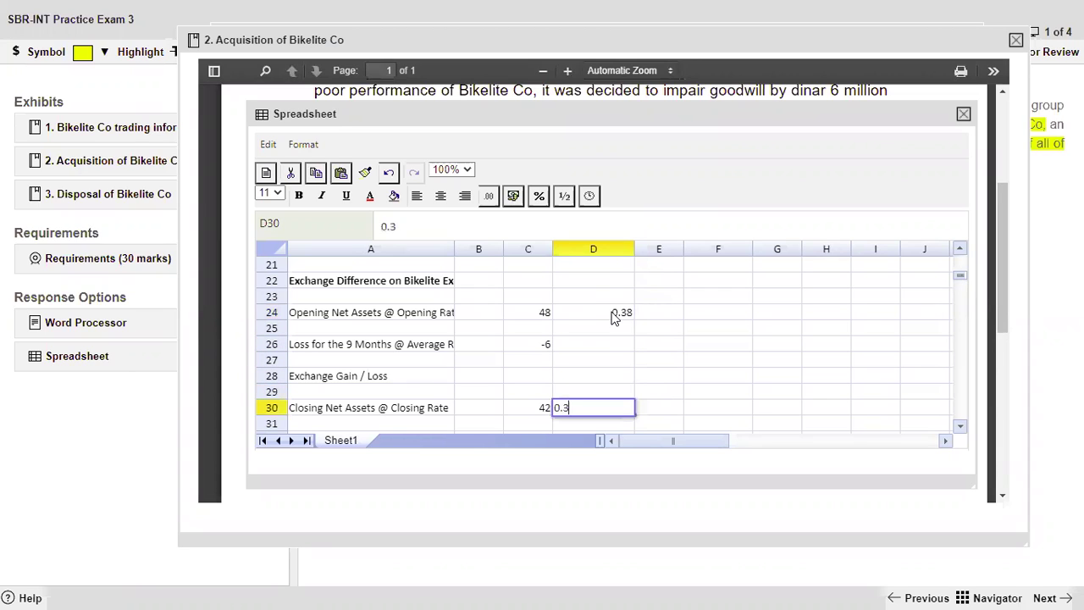
key("Return")
Enter the nine-month average exchange rate 0.37 in D26 beside the loss
key("Up")
key("Up")
key("Up")
key("Up")
key("Up")
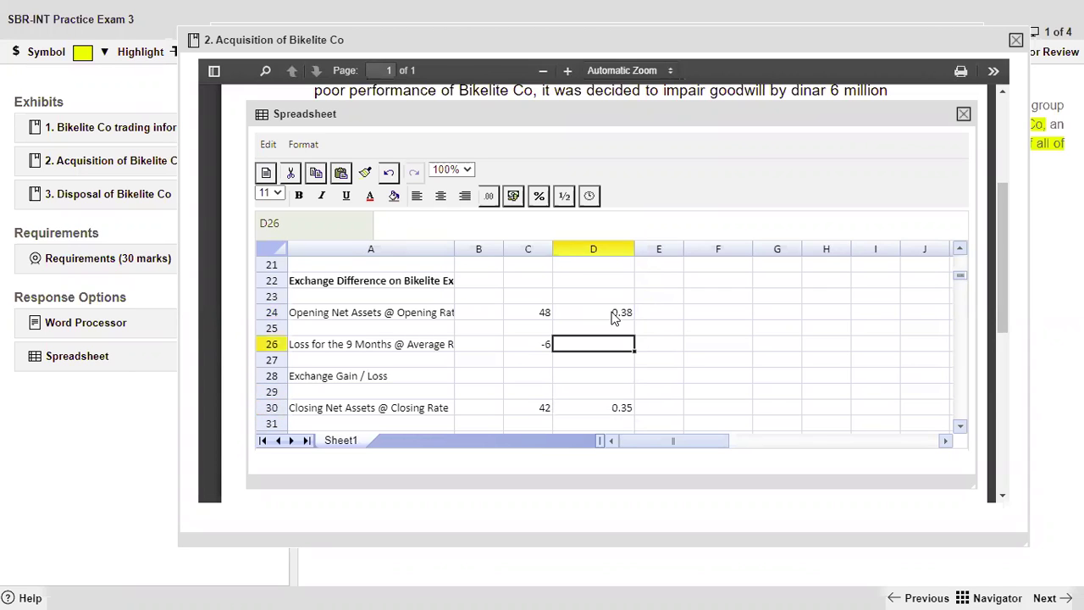
type("0.37")
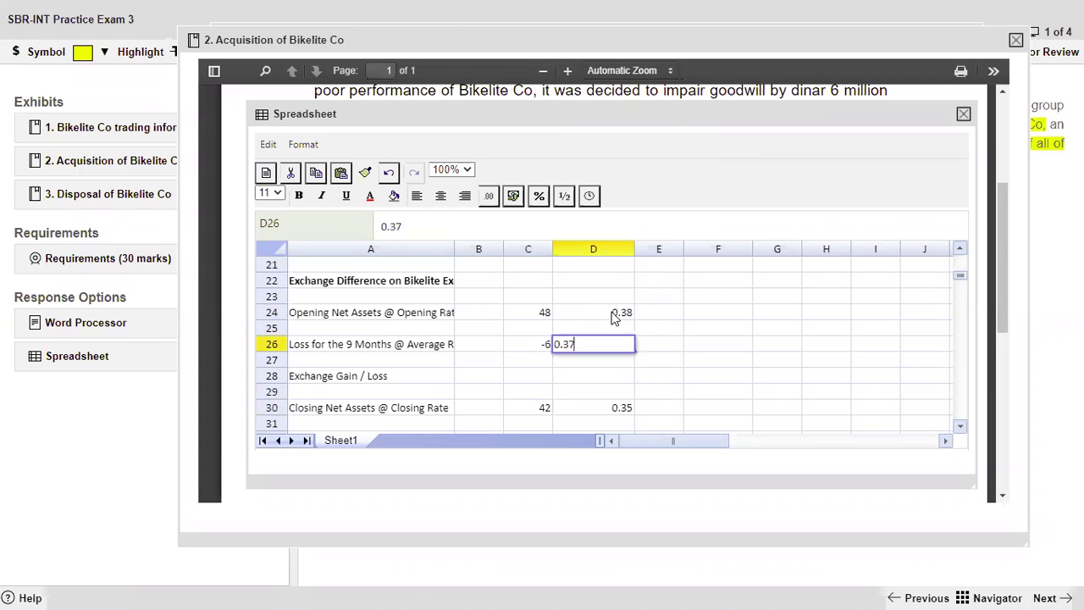
key("Return")
Add the column heading "$" in E23
key("Up")
key("Up")
key("Up")
key("Up")
key("Right")
key("Down")
key("Up")
type("$")
key("Return")
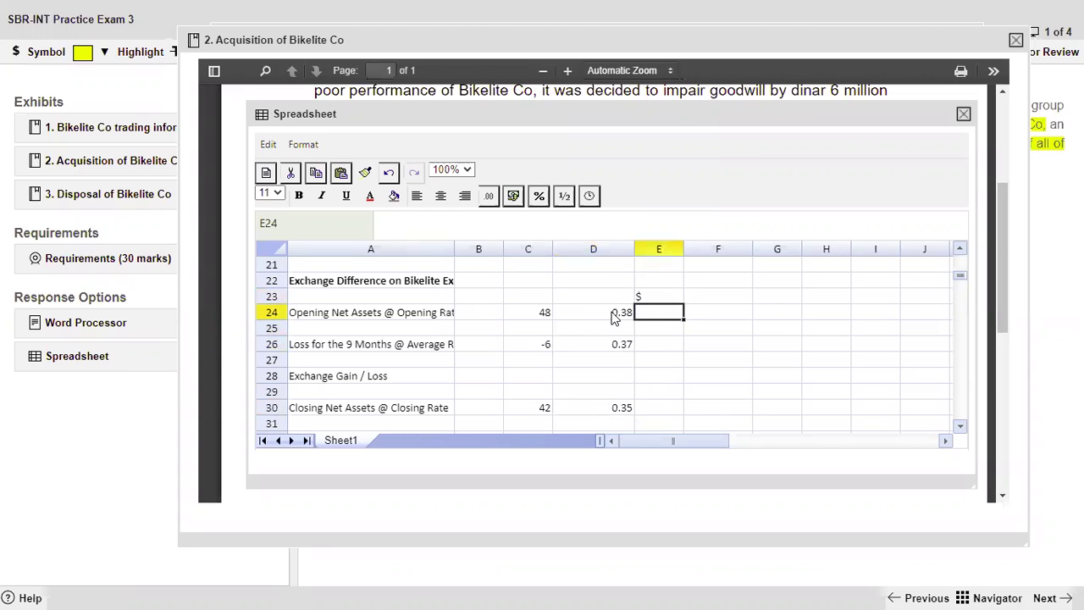
Translate the opening net assets into dollars in E24 with =C24/D24
type("=")
key("Left")
key("Left")
type("/")
key("Left")
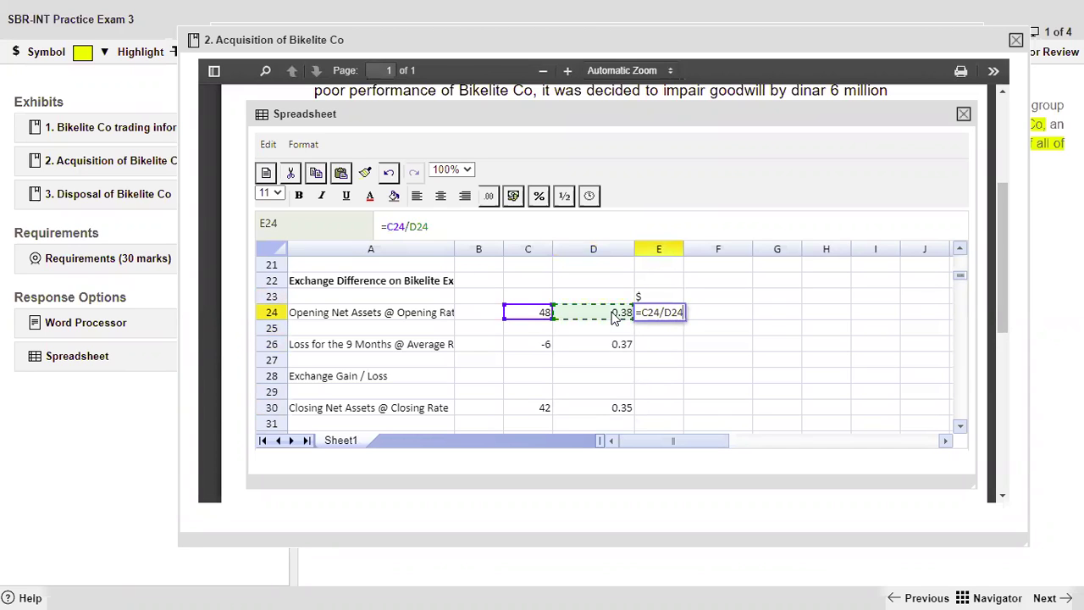
key("Return")
type("\\")
key("Up")
Translate the nine-month loss into dollars in E26 with =C26/D26
key("Down")
key("Down")
type("=")
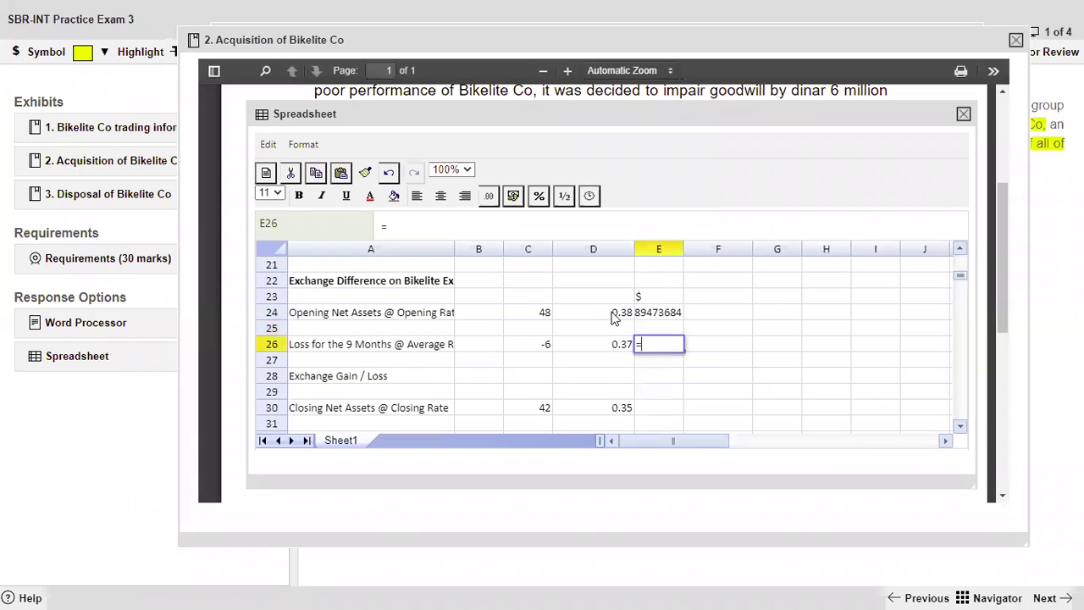
key("Left")
key("Left")
type("/")
key("Left")
key("Return")
Copy the translation formula from E26 to E30 for the closing net assets
key("Up")
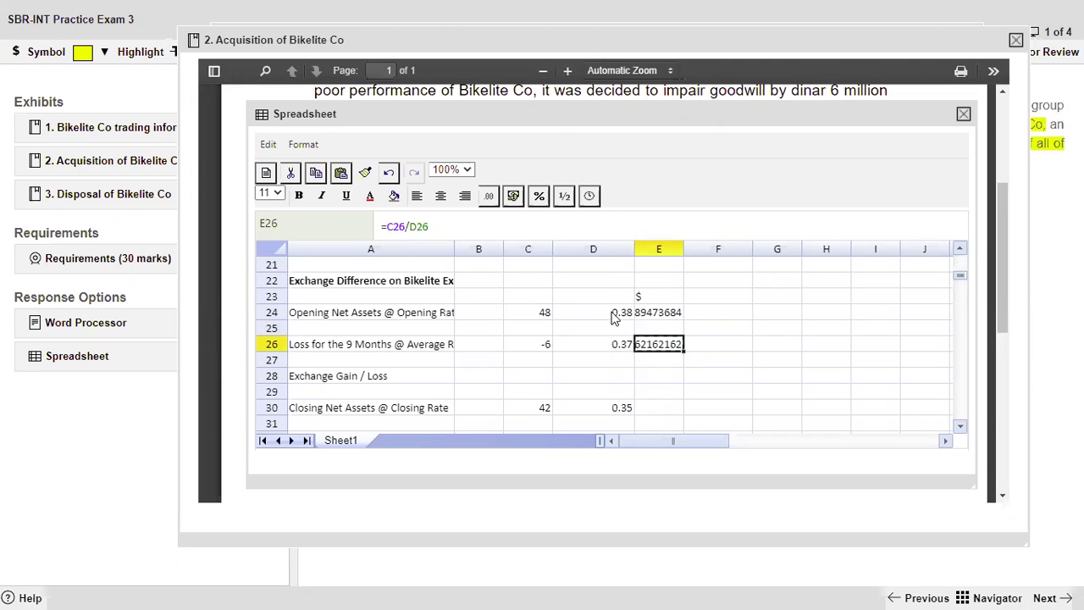
key("ctrl+c")
key("Down")
key("Down")
key("Down")
key("Down")
key("ctrl+v")
Calculate the exchange gain or loss in E28 as E30 minus the sum of E24 to E26
key("Up")
key("Up")
type("=sum")
key("BackSpace")
key("BackSpace")
key("BackSpace")
key("BackSpace")
type("=")
left_click(670, 408)
type("-sum(")
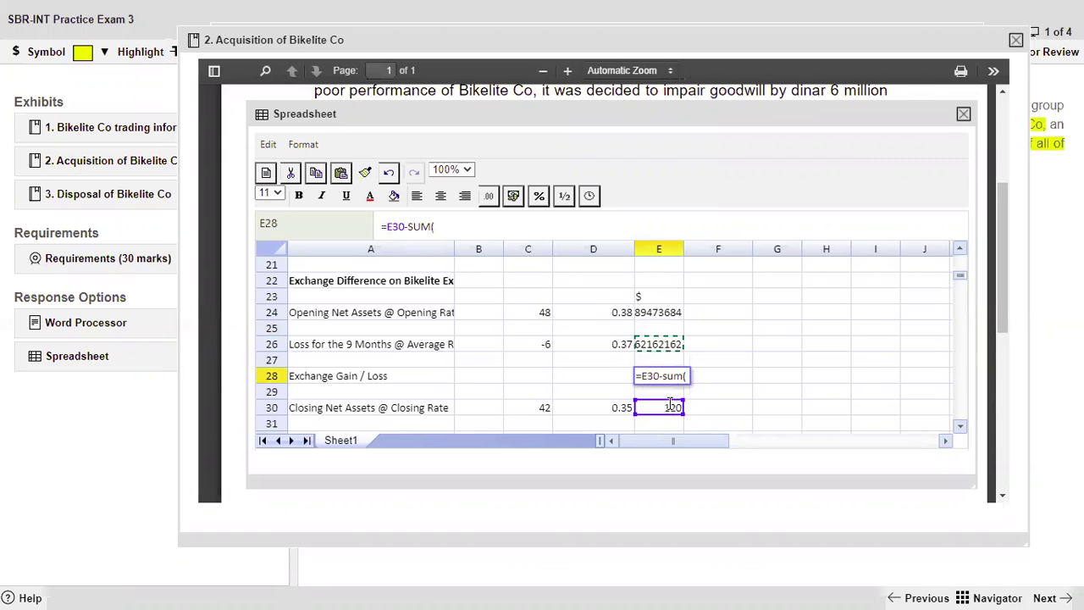
left_click(655, 319)
left_click_drag(655, 319, 665, 340)
type(")")
key("Return")
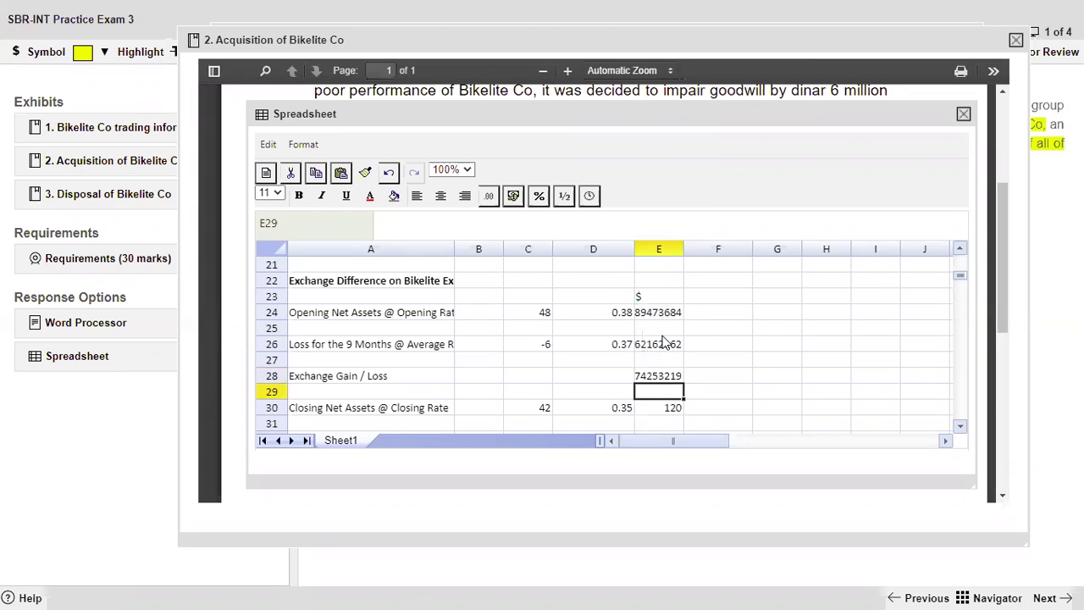
Format the dollar values in E24 to E30 with the 0.00 number format
left_click(665, 315)
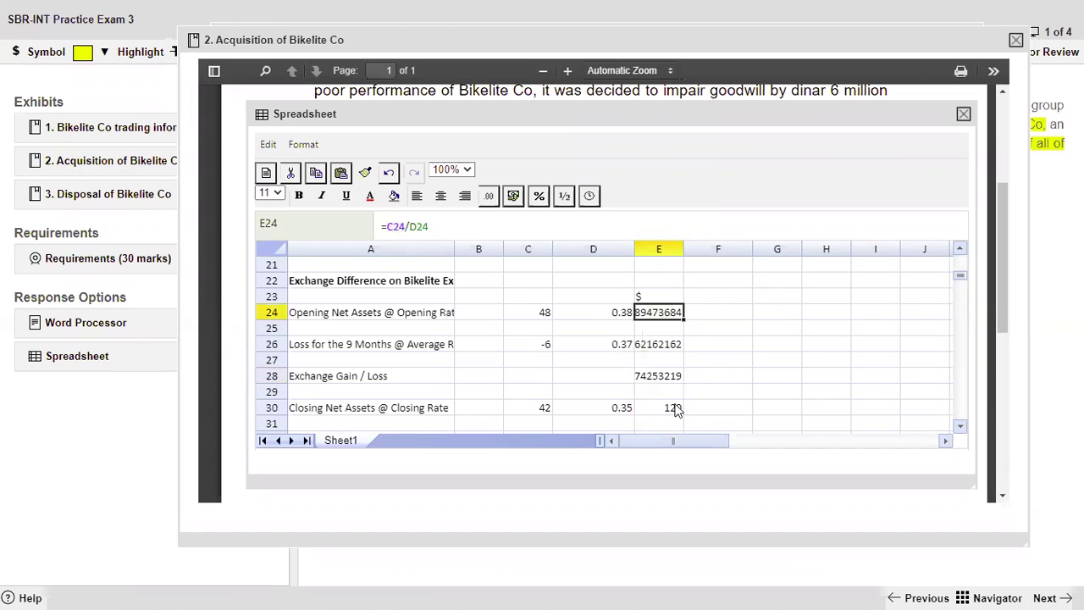
left_click(679, 406, "shift")
left_click(490, 197)
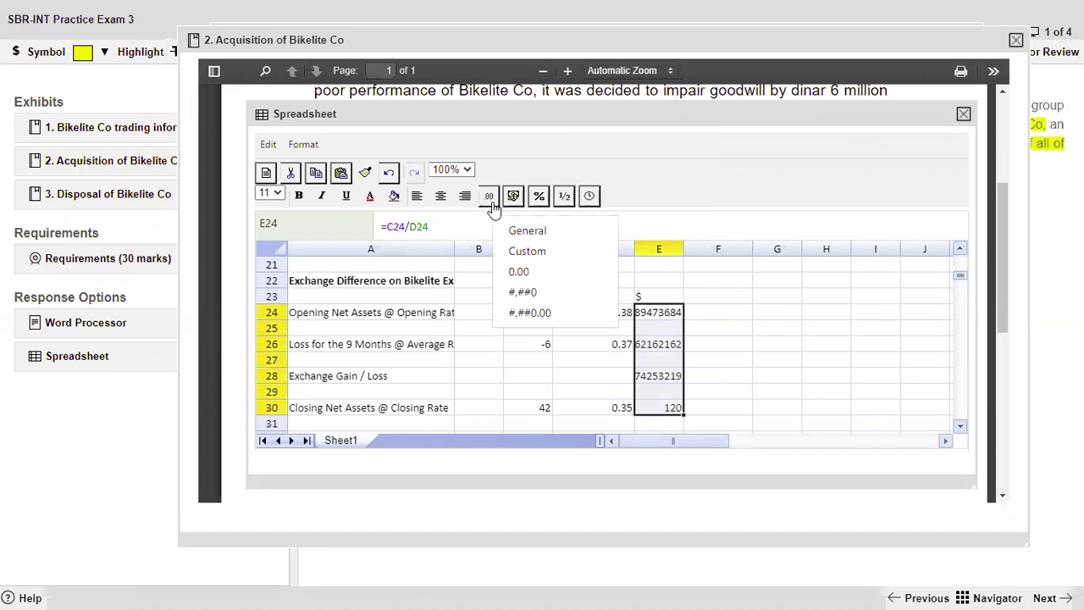
left_click(519, 272)
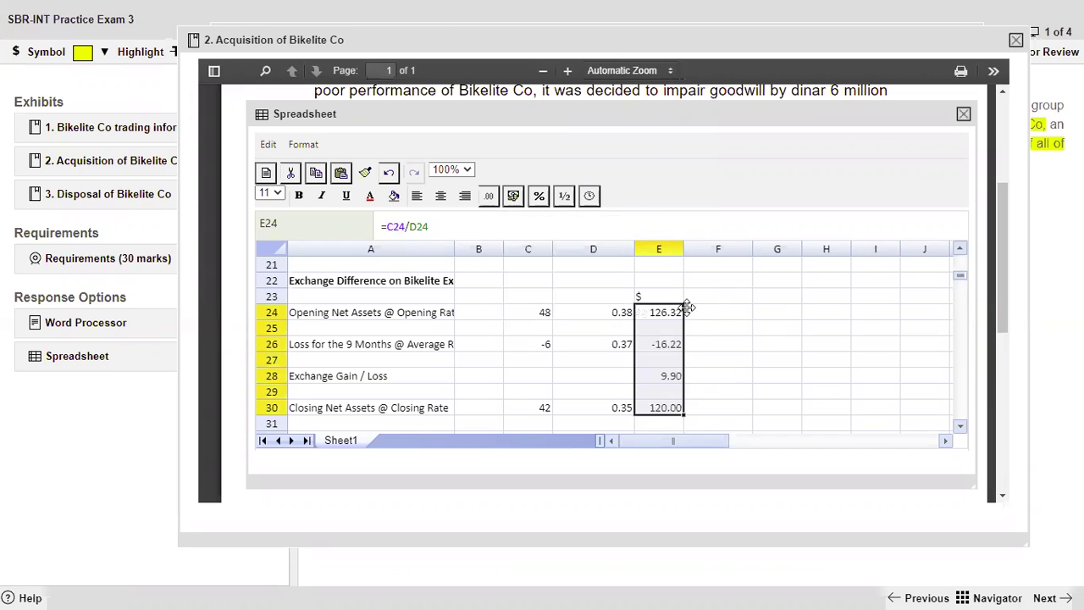
left_click(669, 330)
Turn on text wrapping for the labels in A24 to A30
left_click(438, 317)
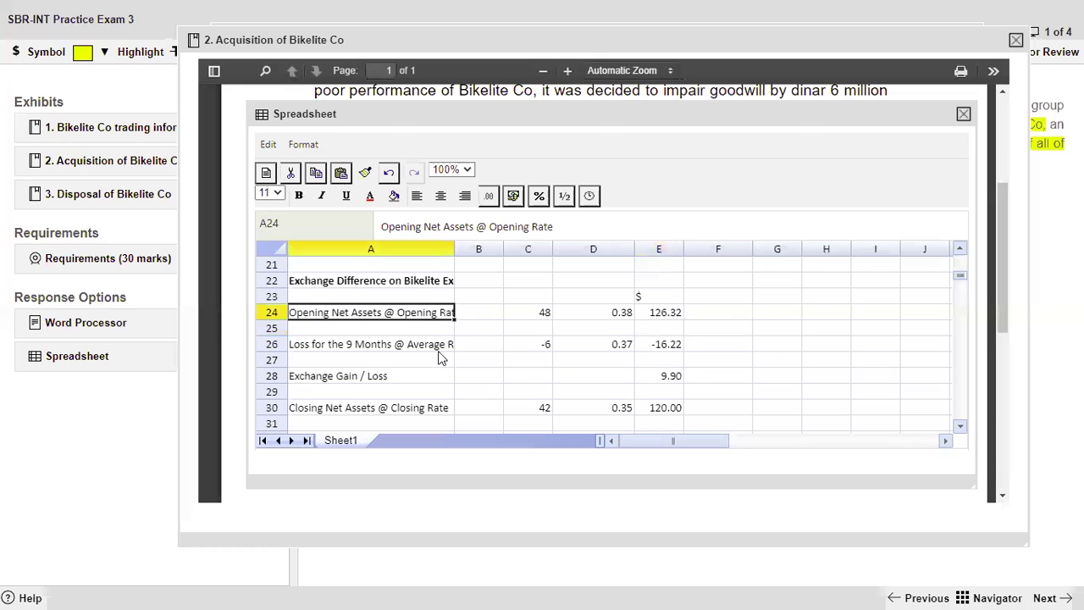
left_click(423, 408, "shift")
left_click(303, 145)
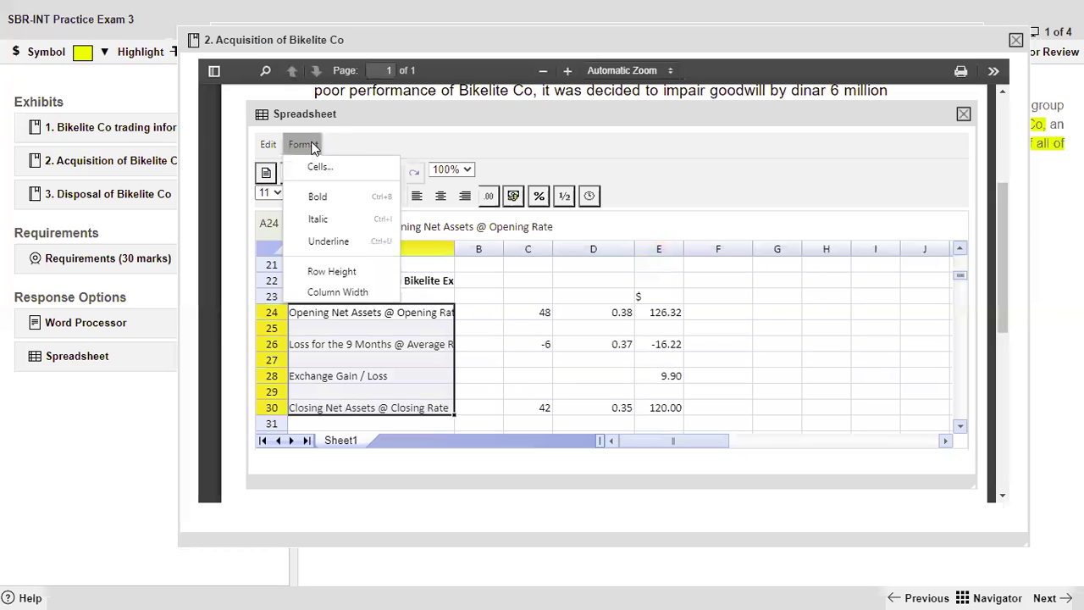
left_click(337, 171)
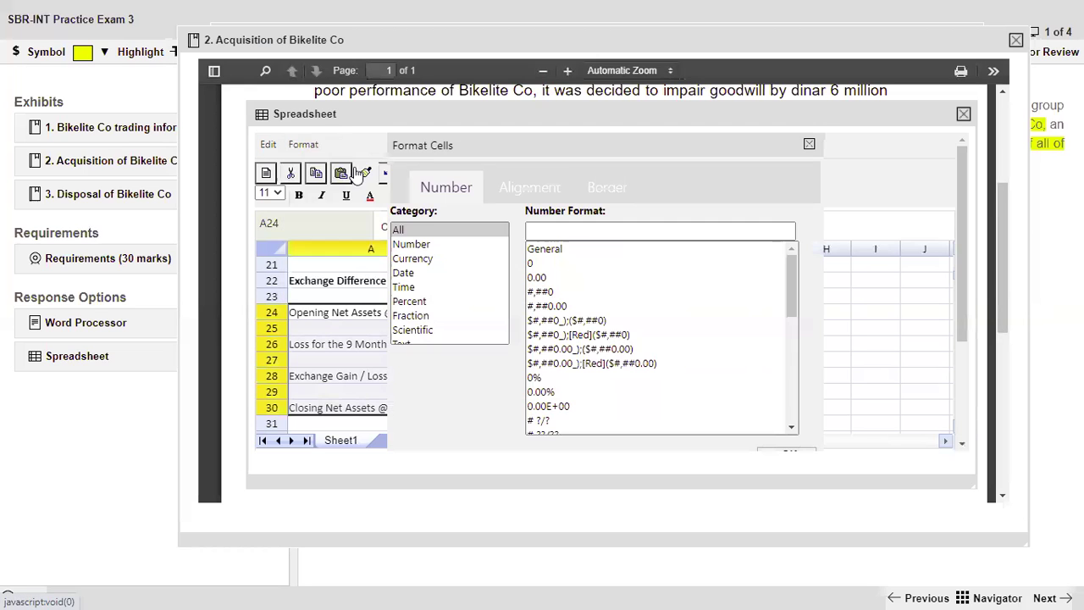
left_click(596, 187)
left_click(529, 184)
left_click(434, 331)
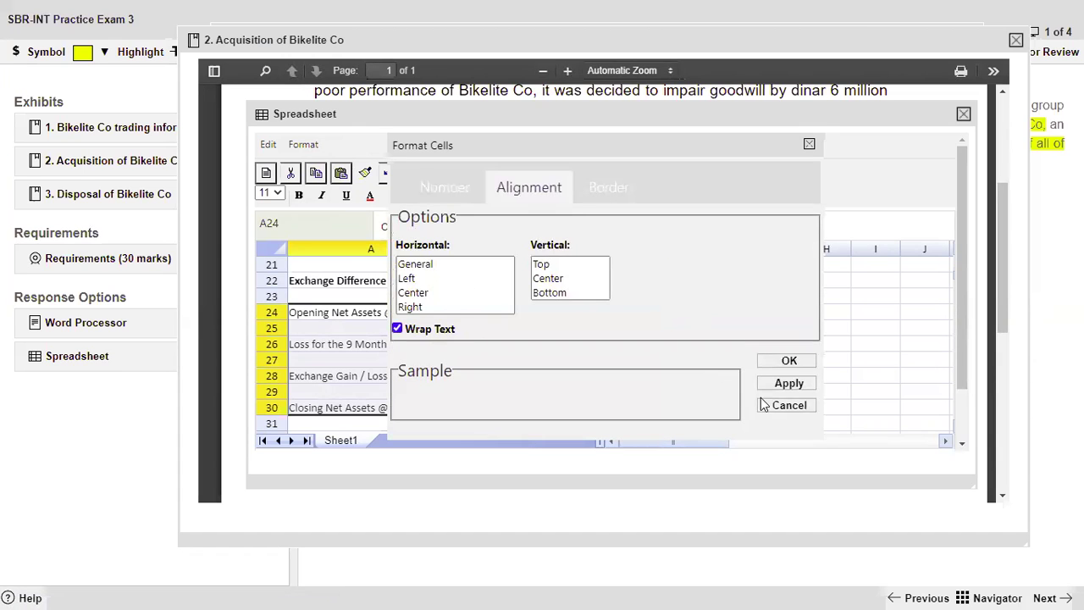
left_click(786, 361)
Enlarge the spreadsheet window downward to show more rows around the net assets working
scroll(572, 373, "down", 1)
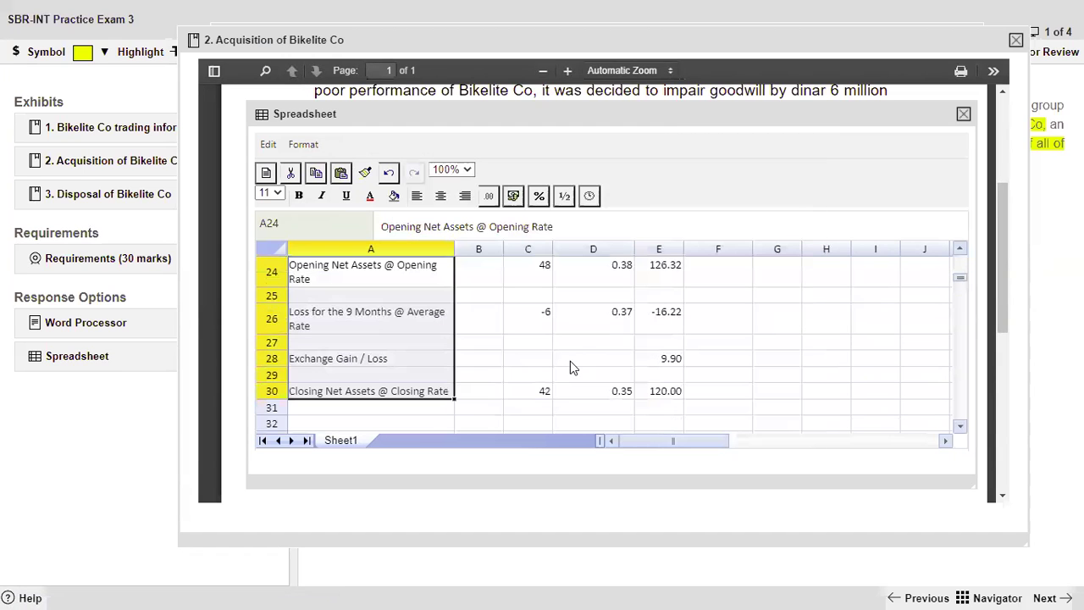
scroll(571, 361, "up", 1)
scroll(627, 362, "down", 1)
left_click_drag(971, 494, 968, 604)
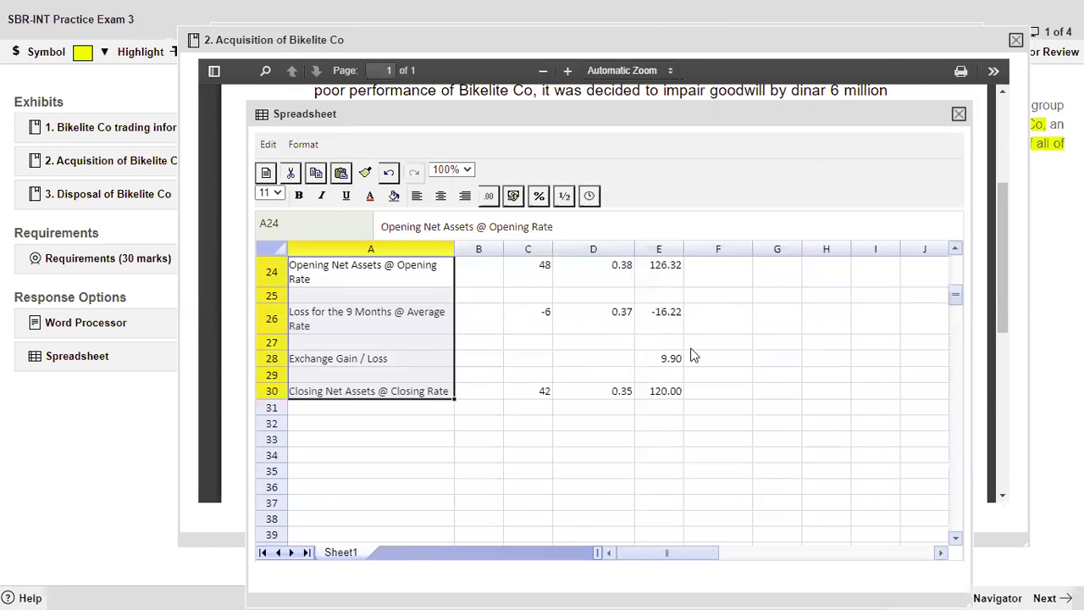
left_click(956, 249)
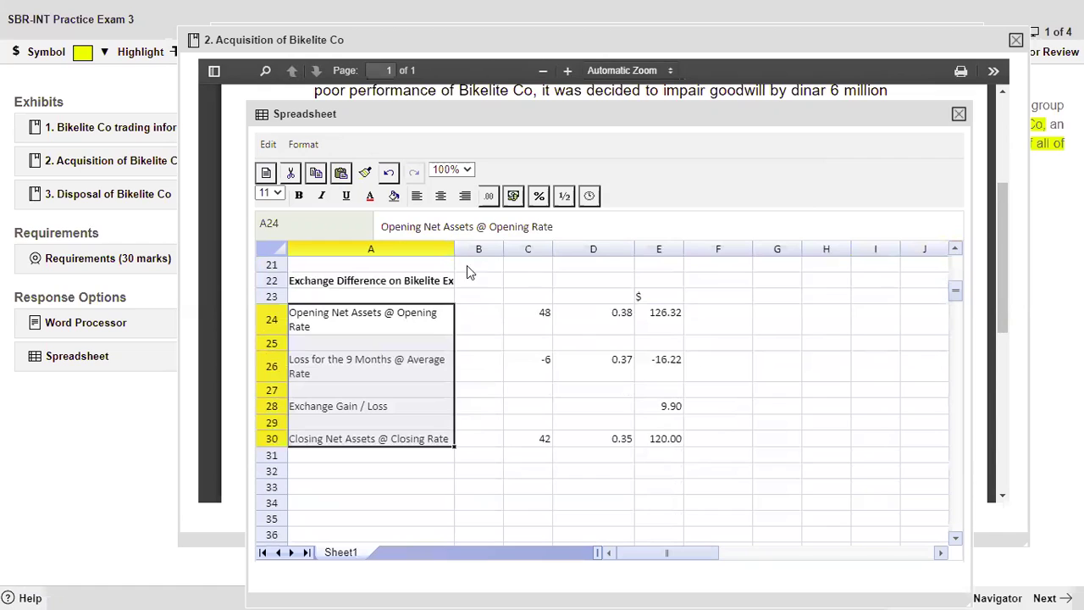
Try to copy the wrapped cell format of A24 onto the heading in A22
left_click(442, 281)
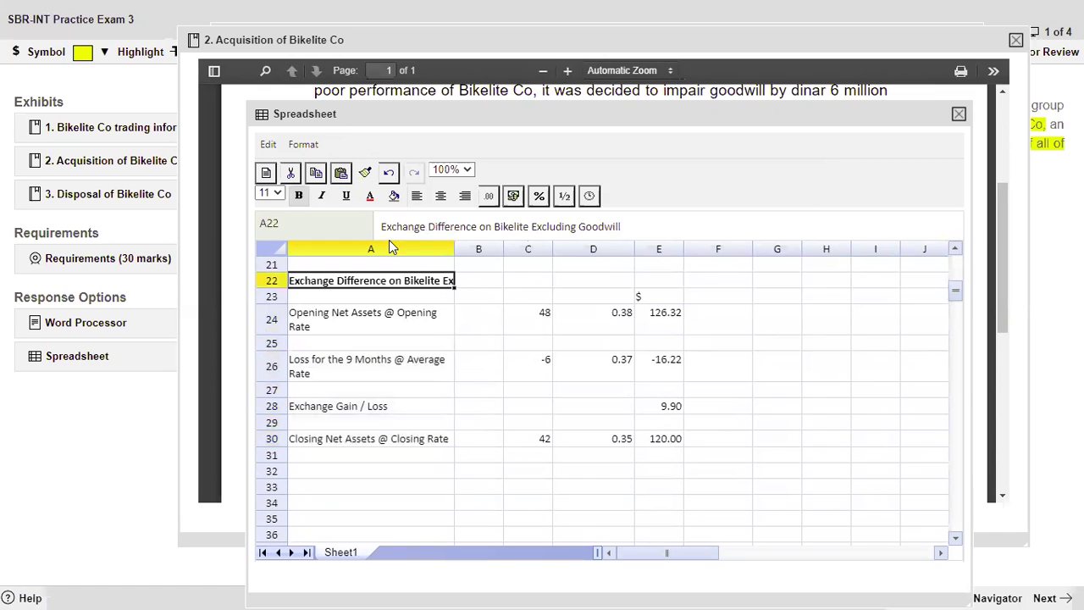
left_click(382, 314)
left_click(365, 173)
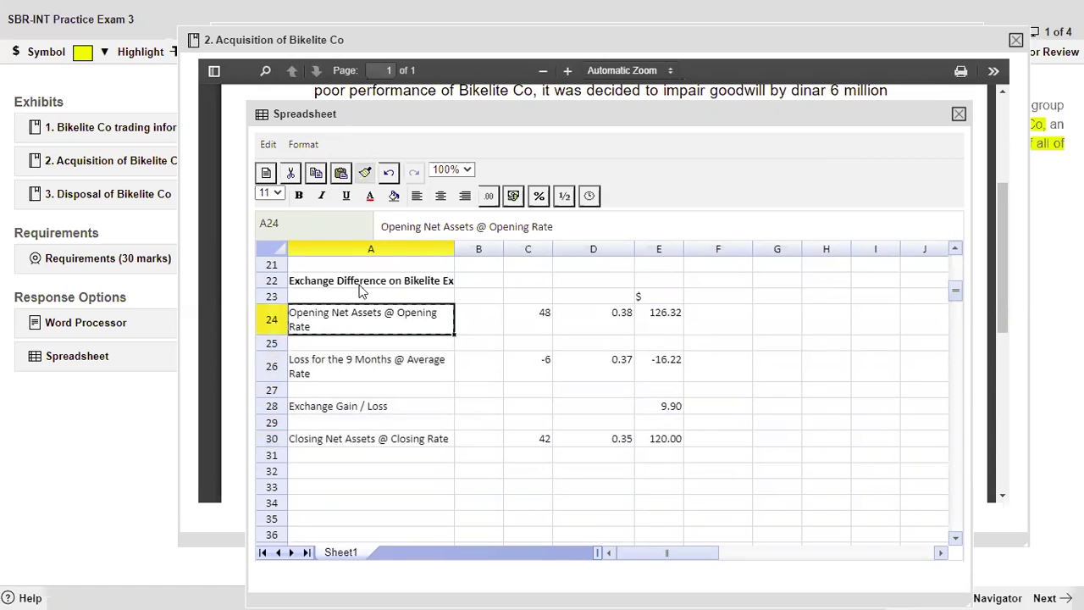
left_click(366, 285)
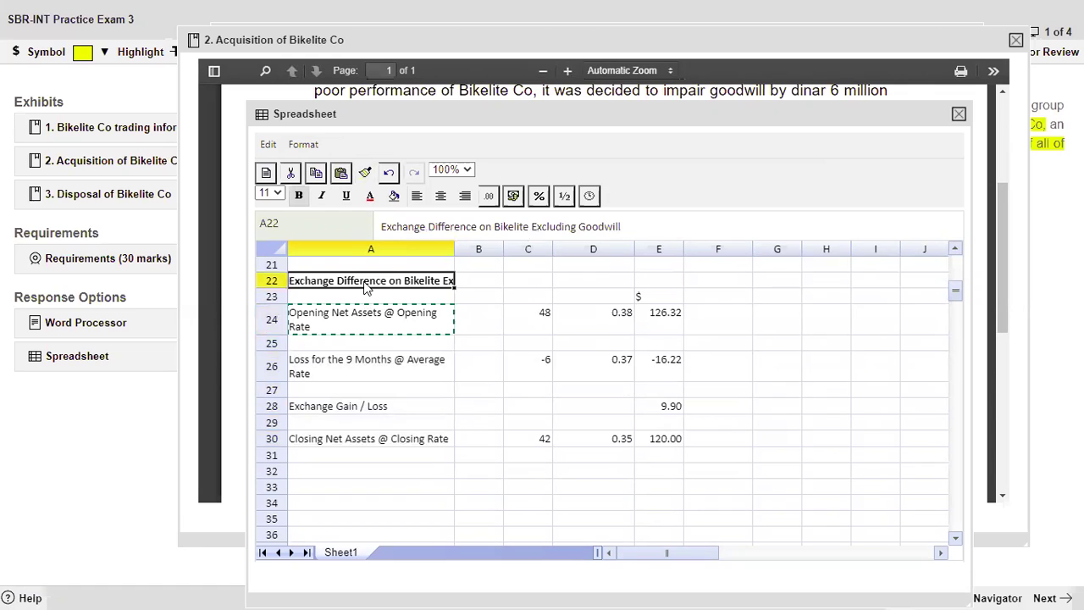
left_click(479, 294)
left_click(484, 391)
Bold the Exchange Gain / Loss label in A28 and its result in E28, and fill E28 with yellow
left_click(661, 317)
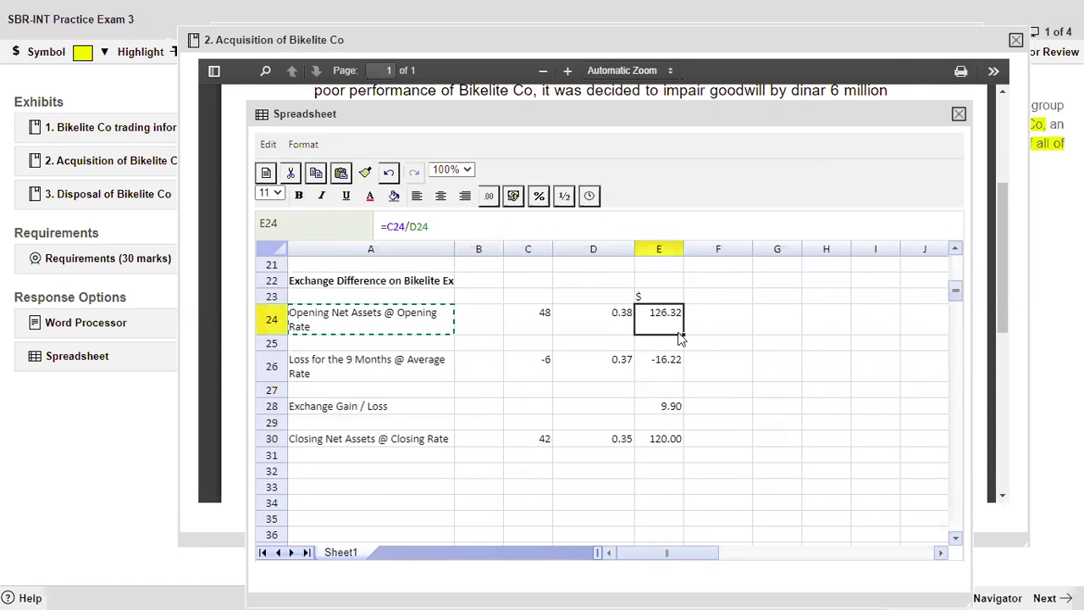
left_click(677, 439)
left_click(682, 411)
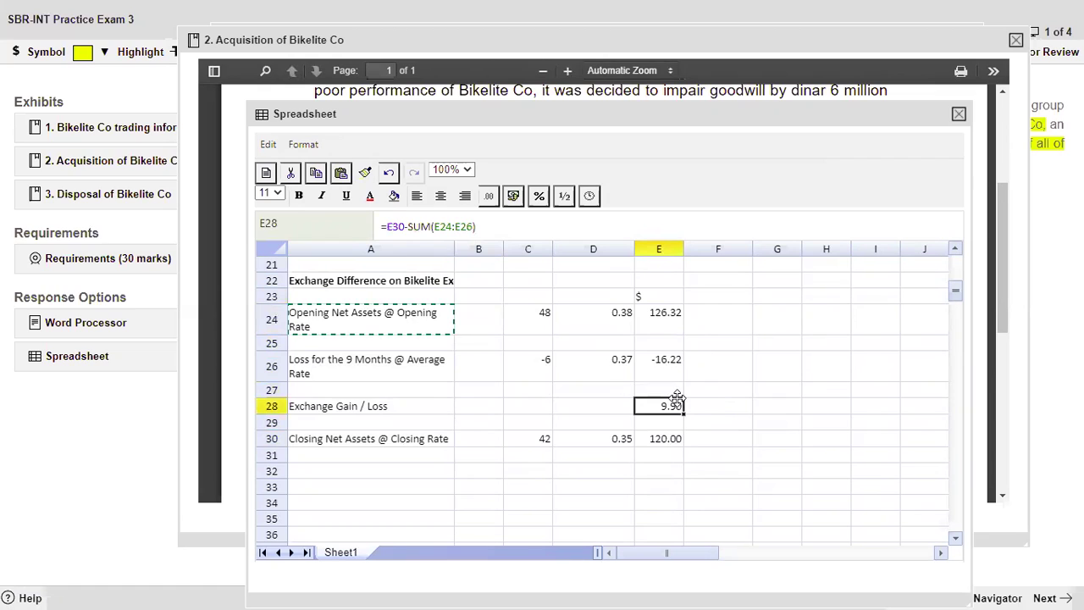
left_click(354, 413)
left_click(676, 407)
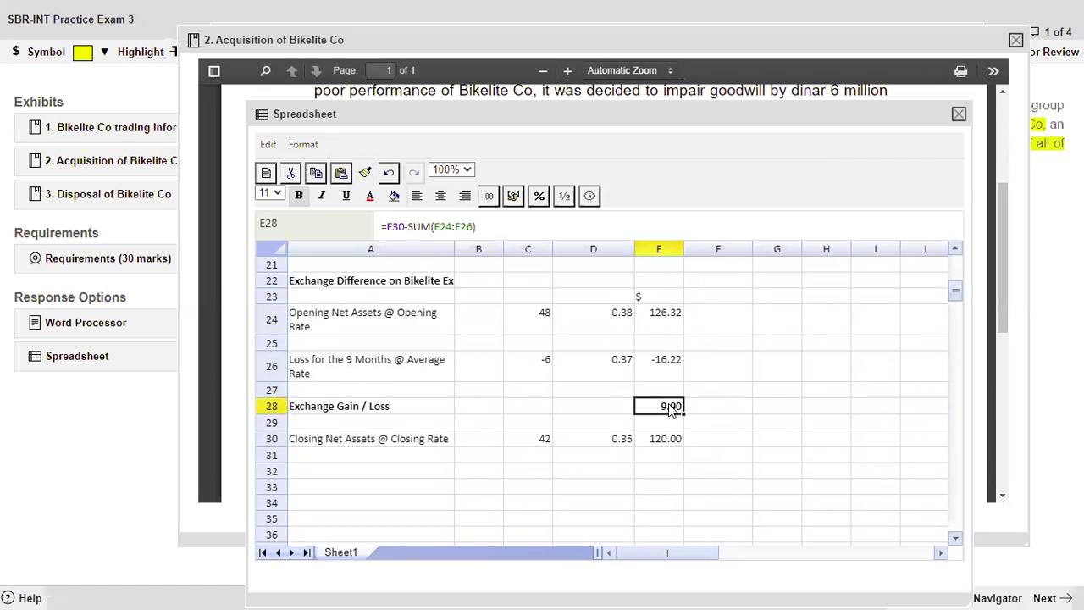
left_click(395, 198)
left_click(772, 421)
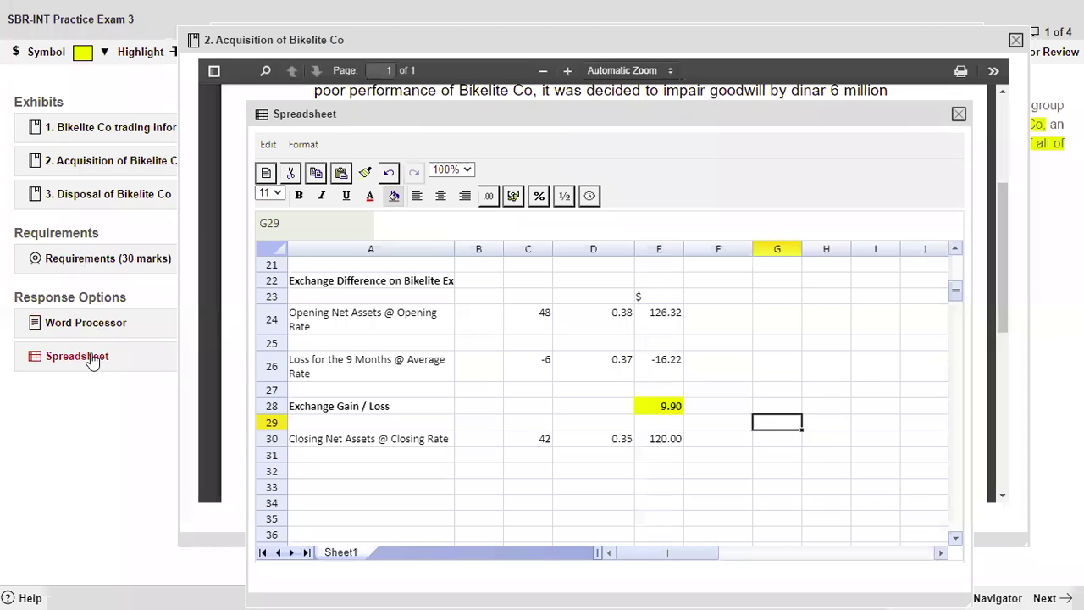
Check the disposal details in exhibit 3 and the exchange rates in exhibit 2, and close both exhibits
left_click(93, 193)
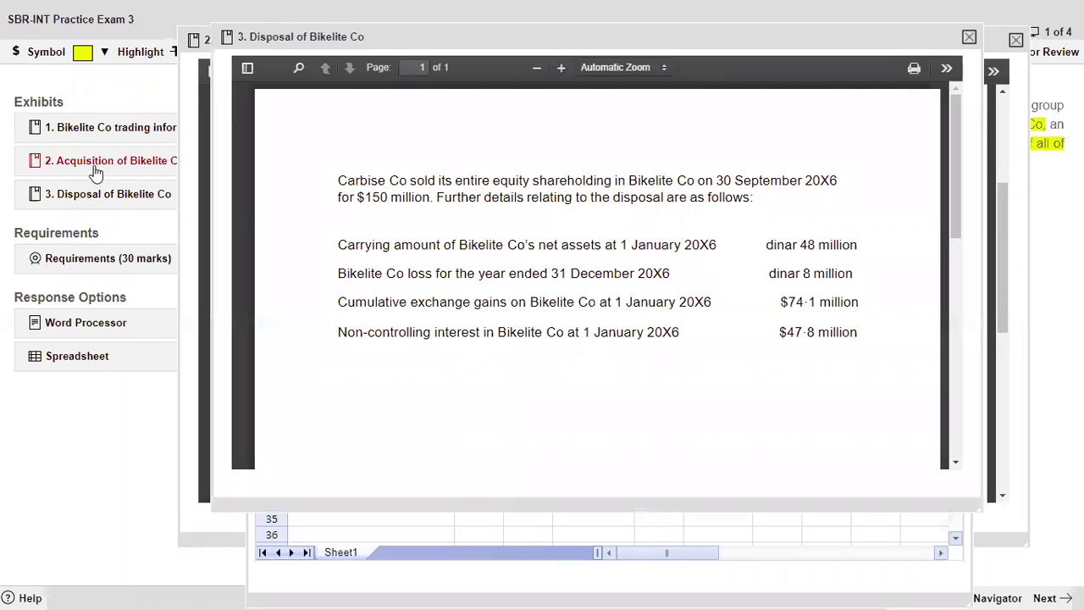
left_click(96, 170)
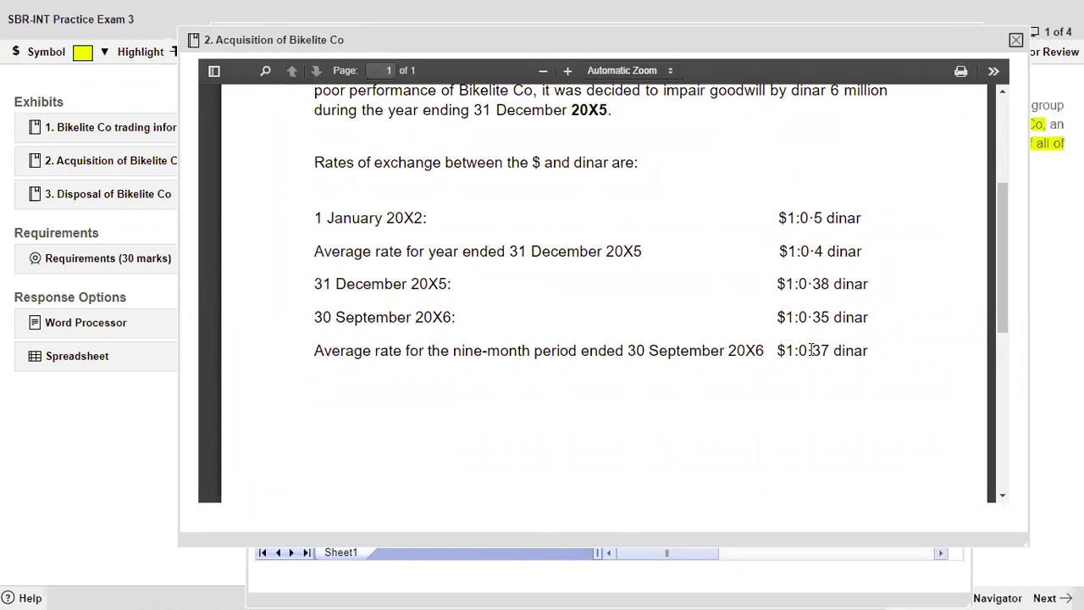
left_click(1016, 40)
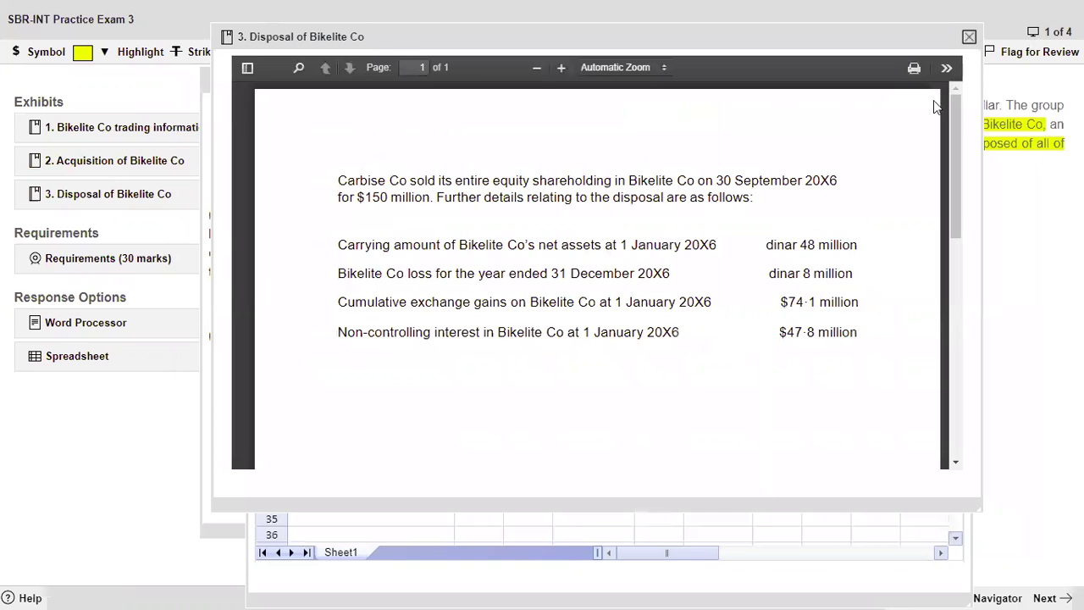
left_click(969, 36)
Move the spreadsheet window to the upper edge of the screen and enlarge it to show the goodwill and net assets workings together
left_click_drag(482, 101, 377, 3)
left_click_drag(862, 505, 932, 585)
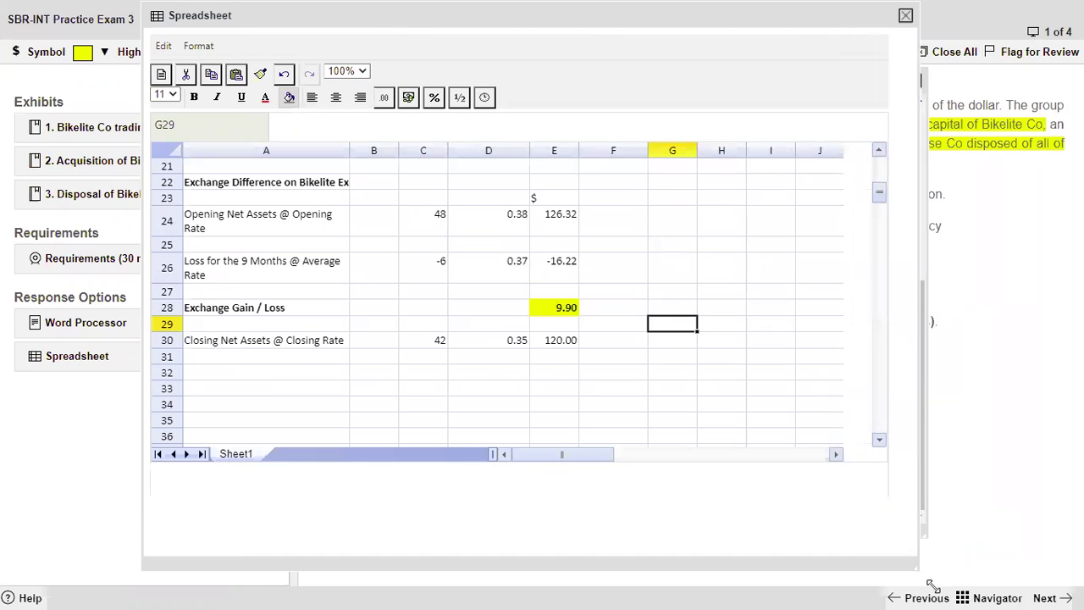
scroll(656, 356, "up", 2)
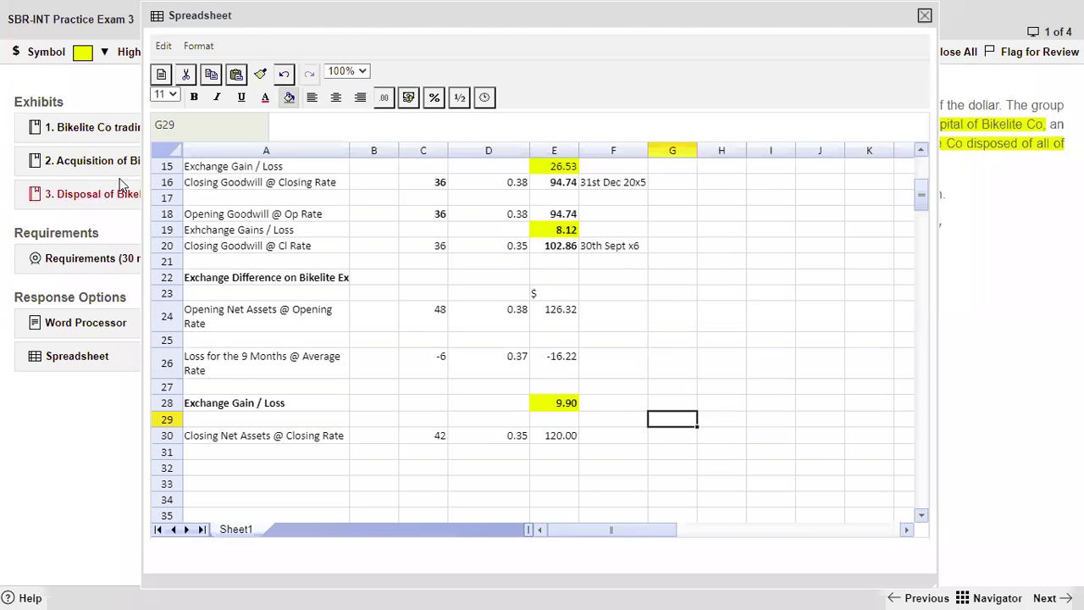
Review the cumulative exchange gains in the Disposal of Bikelite Co exhibit, the written answer and requirements (b) and (c)
left_click(95, 197)
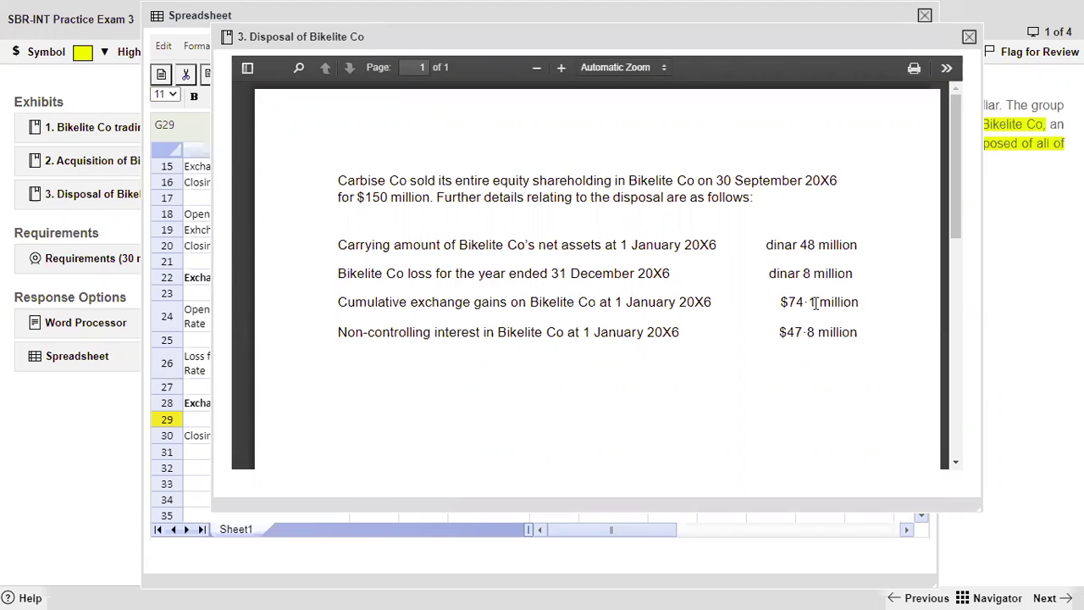
left_click(970, 39)
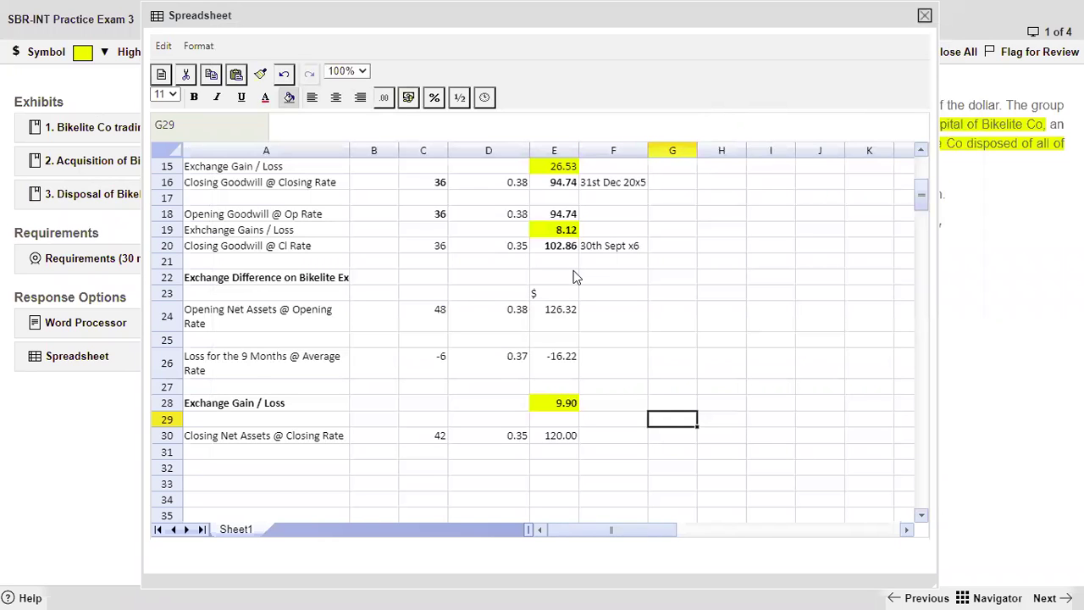
left_click(103, 330)
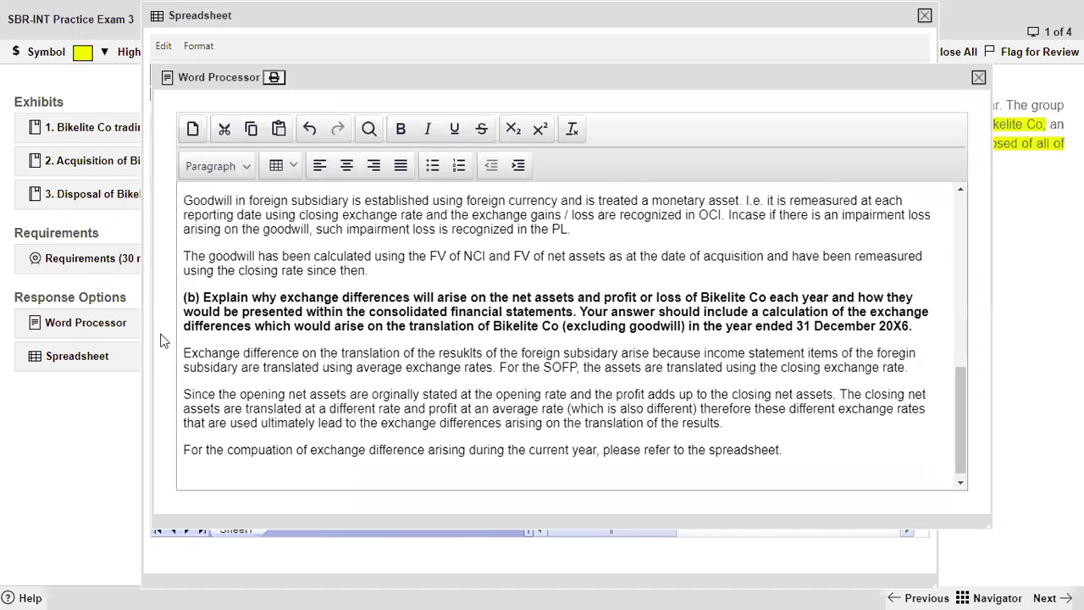
left_click(97, 262)
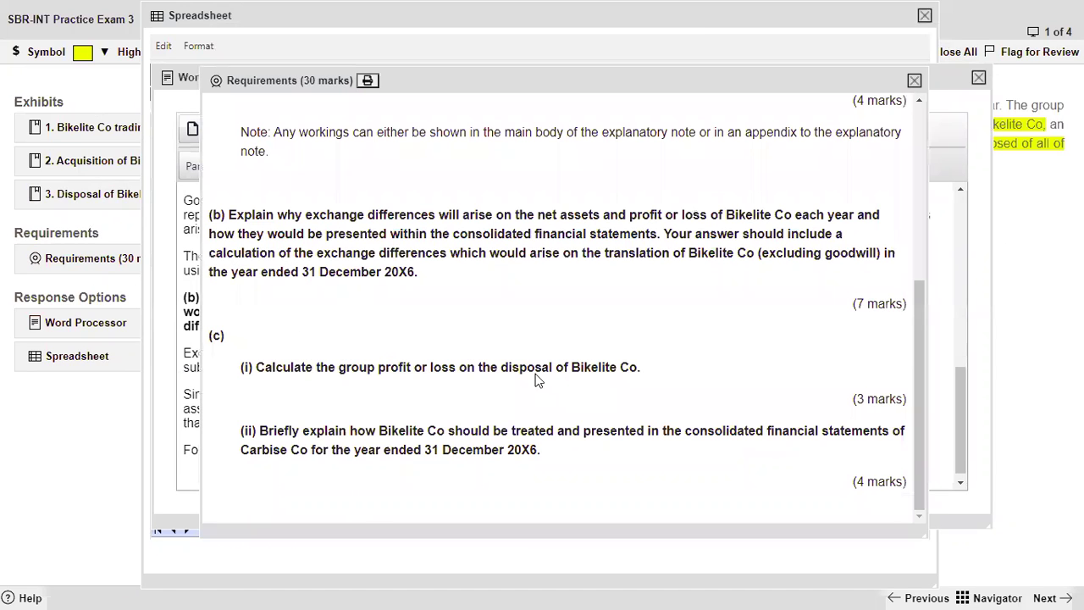
Add the note "(ASSUMED - FV Adjustment and the related depreciation has already been incorproated by the entity)" after the spreadsheet reference in answer (b)
left_click(105, 332)
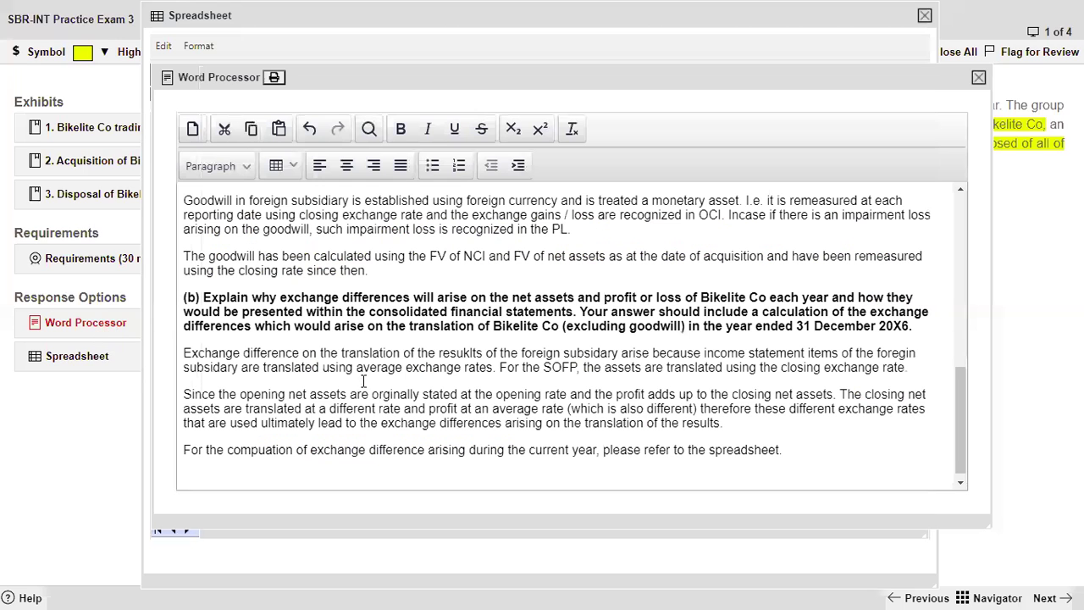
type("(A")
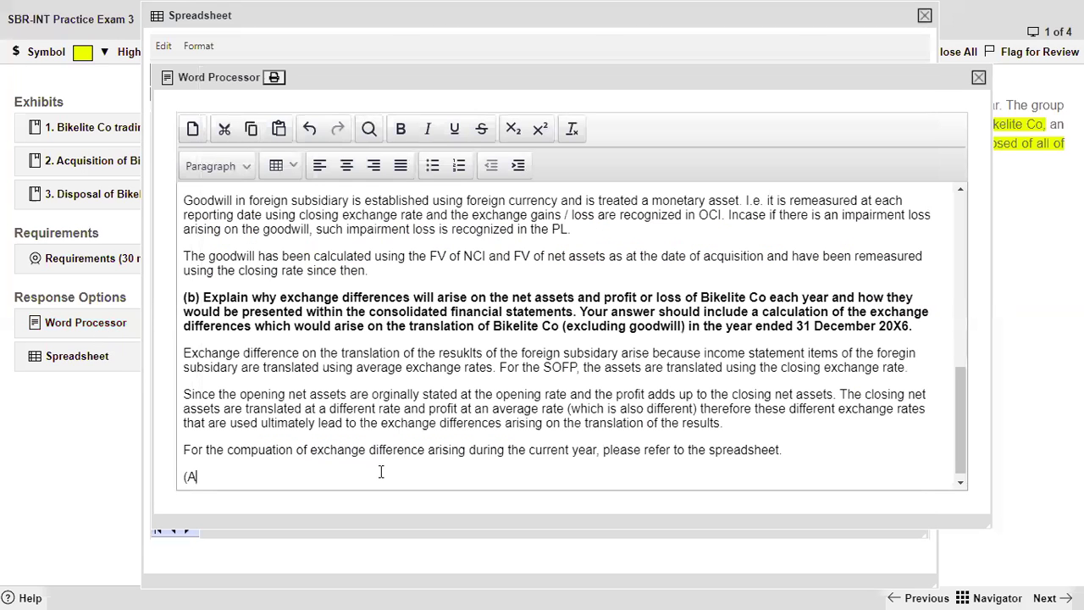
type("SSUMED - FV Adjustment")
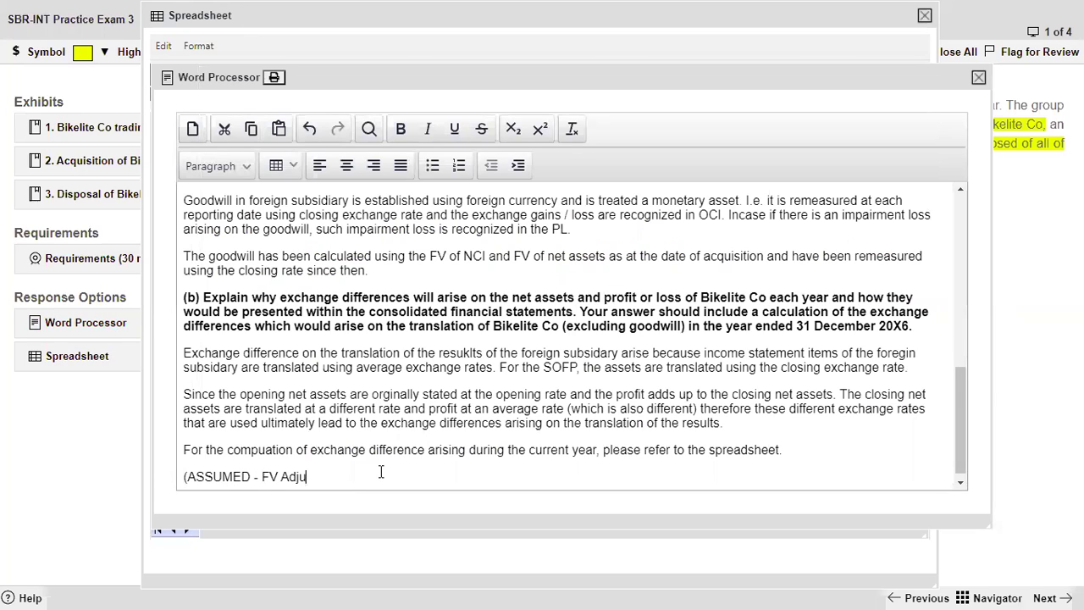
key("BackSpace")
key("BackSpace")
key("BackSpace")
type("nt of")
key("BackSpace")
key("BackSpace")
type("and the related de")
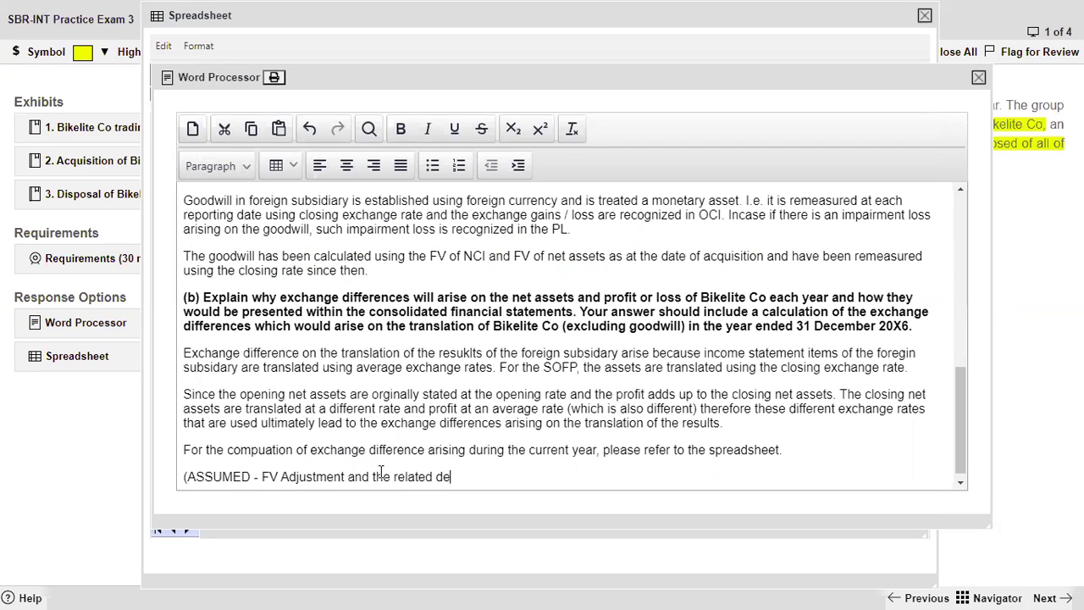
type("preciation has a")
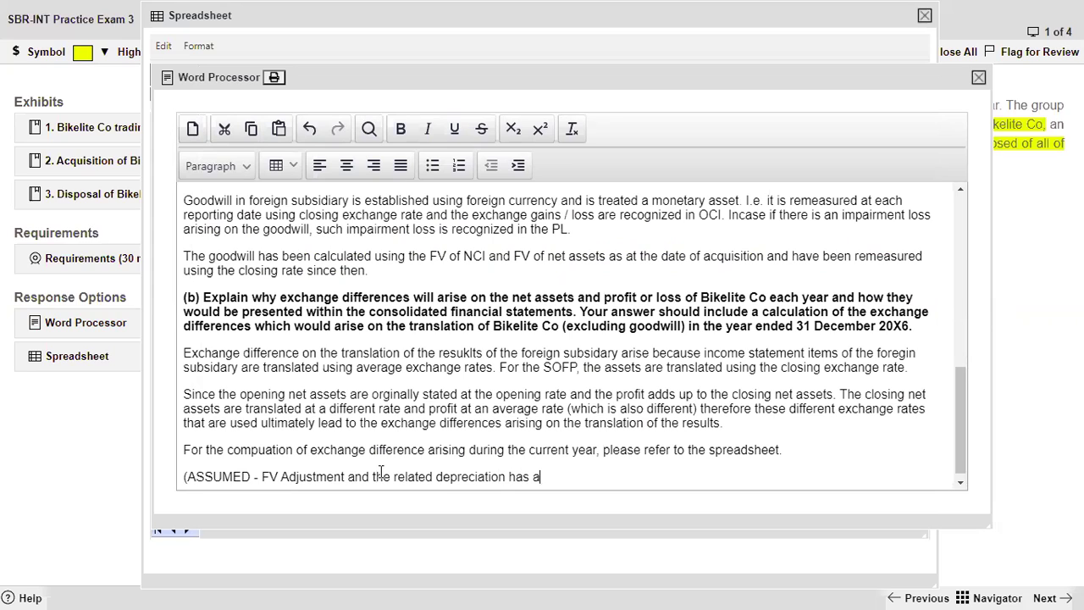
type("lready been incor")
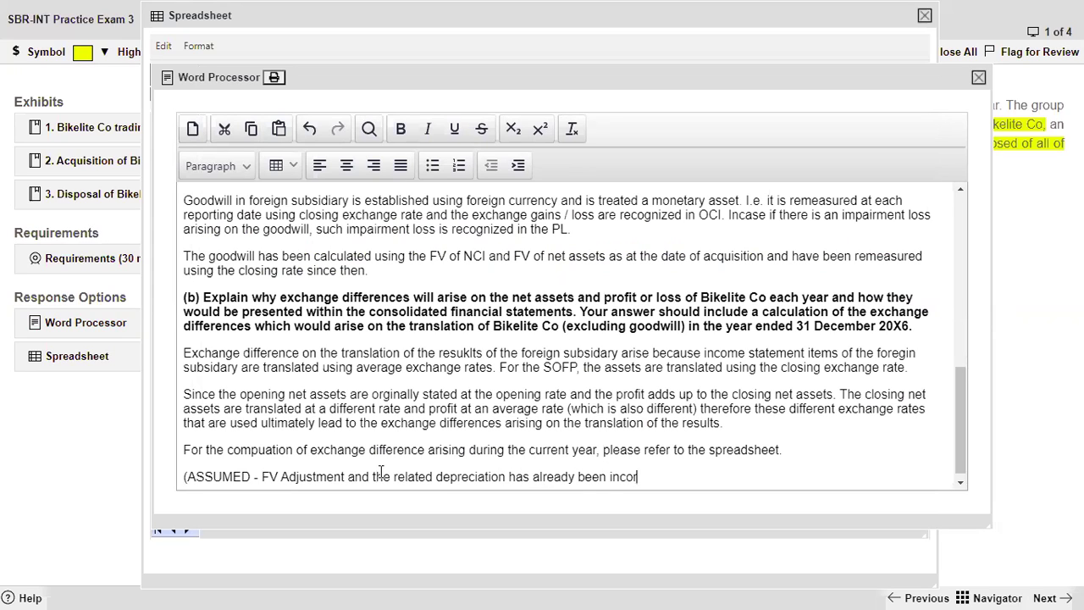
type("proated by the entity")
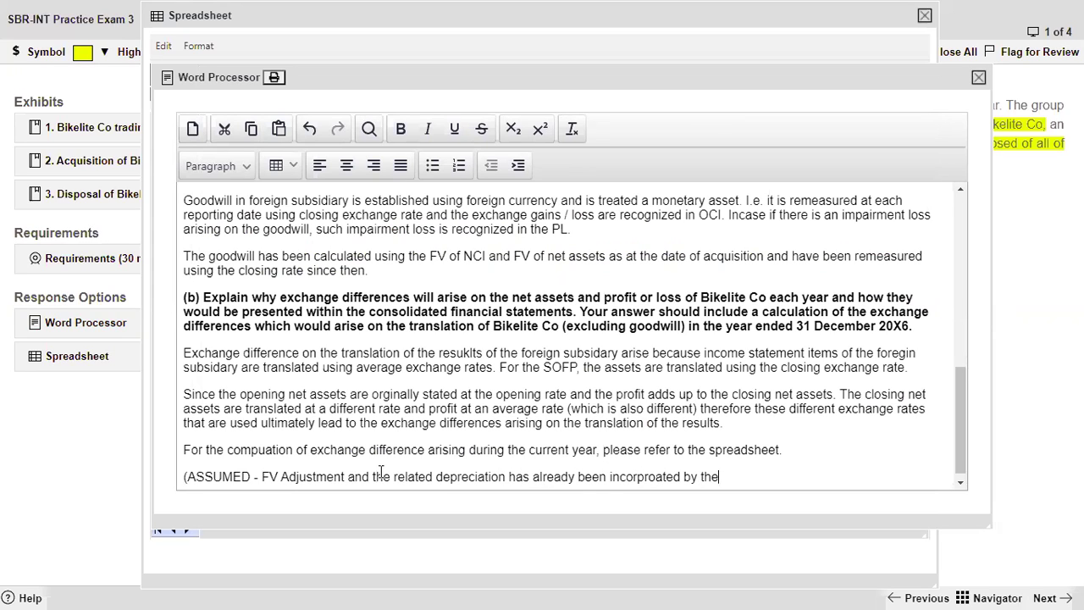
type(")")
Make the "(ASSUMED - FV Adjustment...)" note in answer (b) bold and add "in the figures" after "entity"
key("shift+Up")
key("shift+Right")
key("shift+Right")
key("shift+Right")
key("shift+Right")
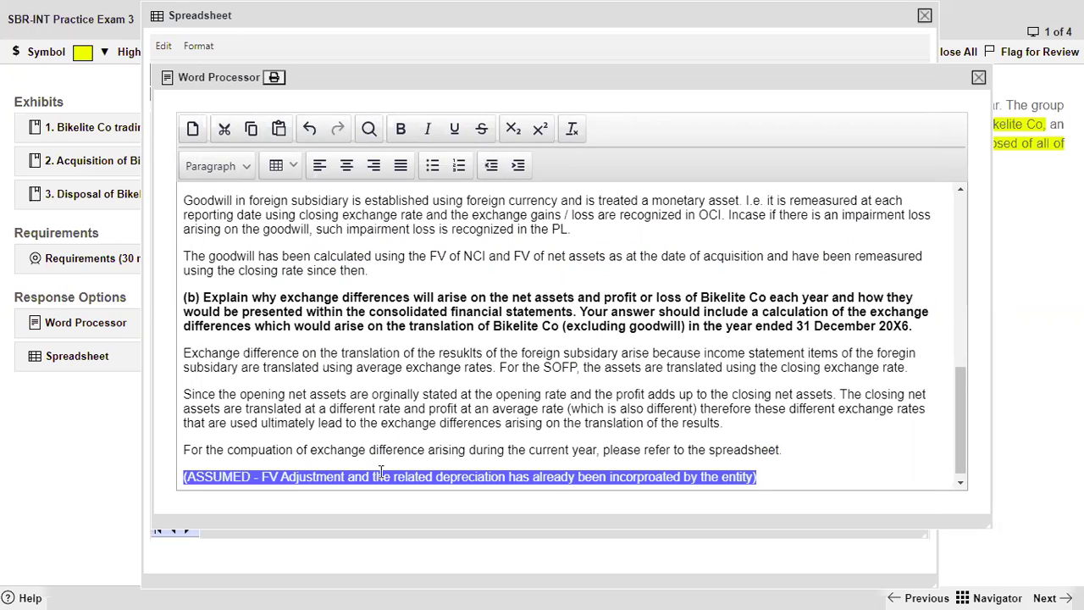
key("ctrl+b")
key("Right")
type("in the fug")
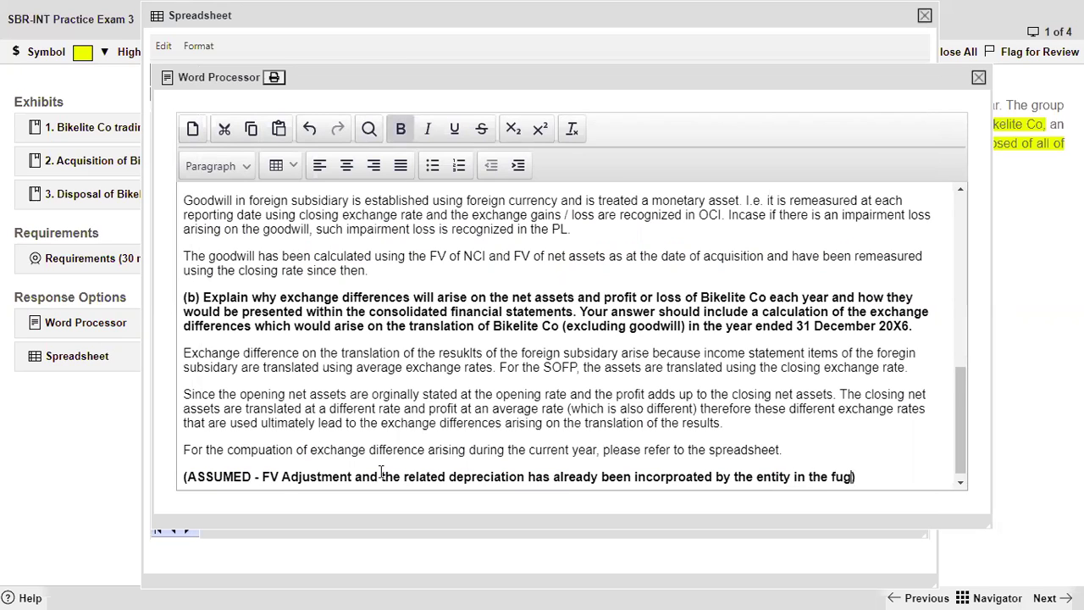
key("BackSpace")
key("BackSpace")
type("igures")
Review the dinar net assets and loss figures in C24, C26 and C30, and requirement (c)(i) on the disposal of Bikelite Co
left_click(83, 357)
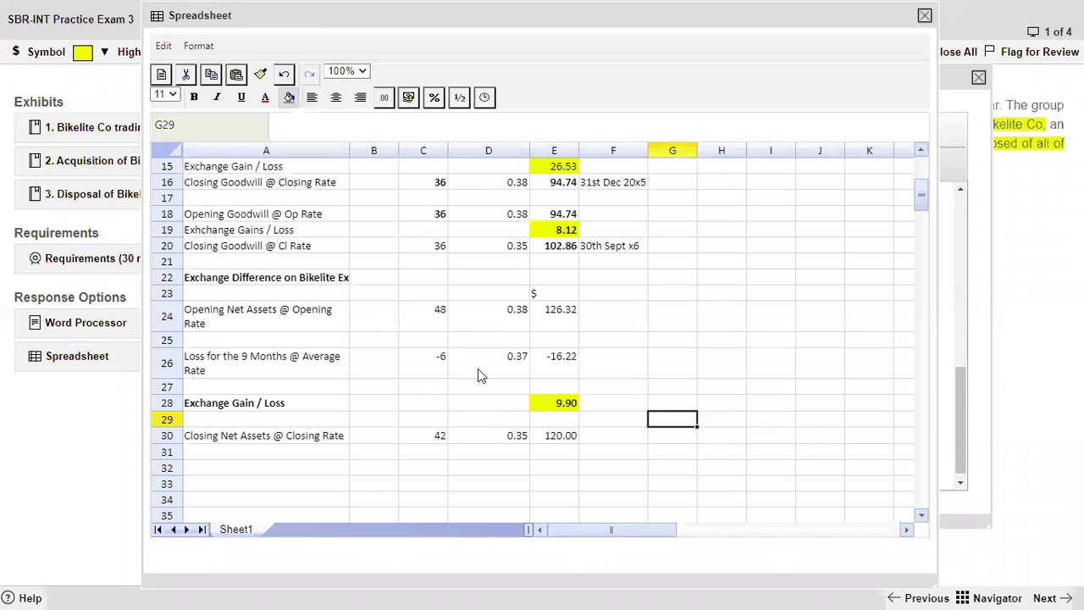
left_click(432, 322)
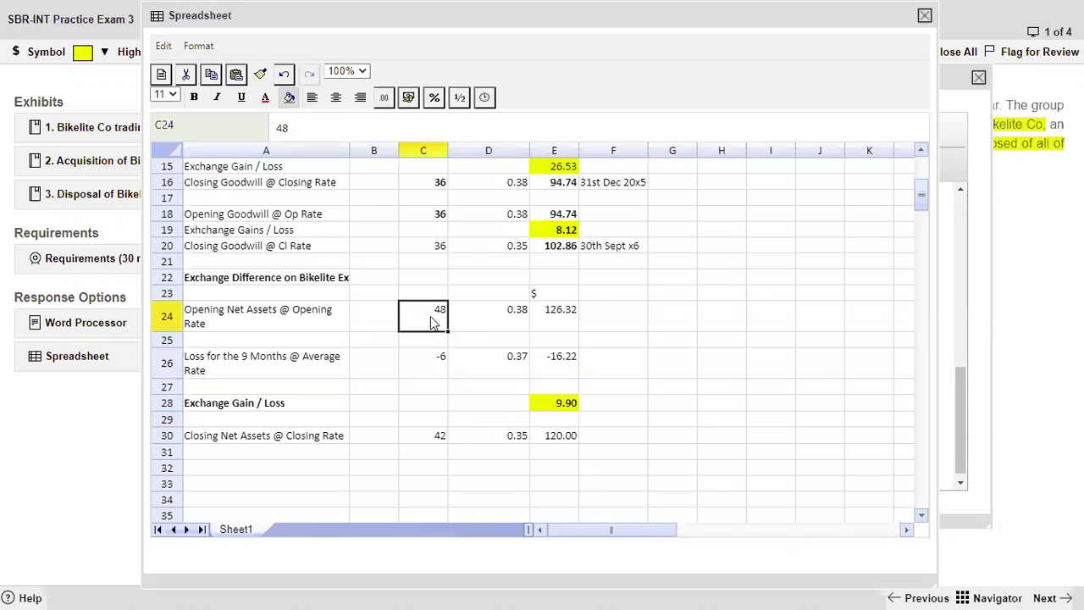
left_click(430, 357)
left_click(441, 436)
left_click(431, 315)
left_click(435, 436)
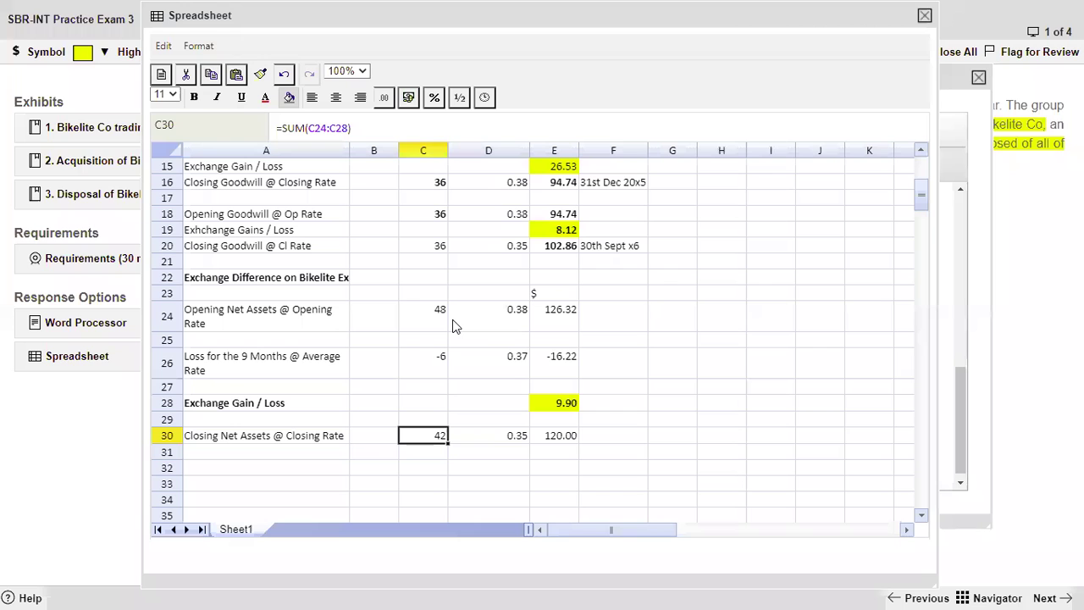
left_click(92, 260)
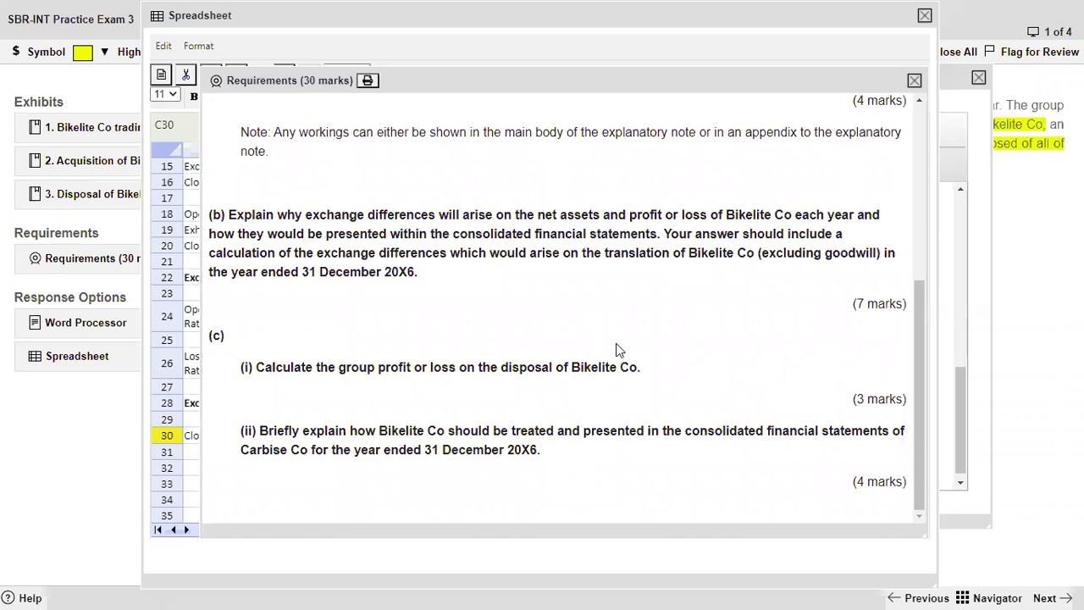
left_click_drag(640, 370, 243, 369)
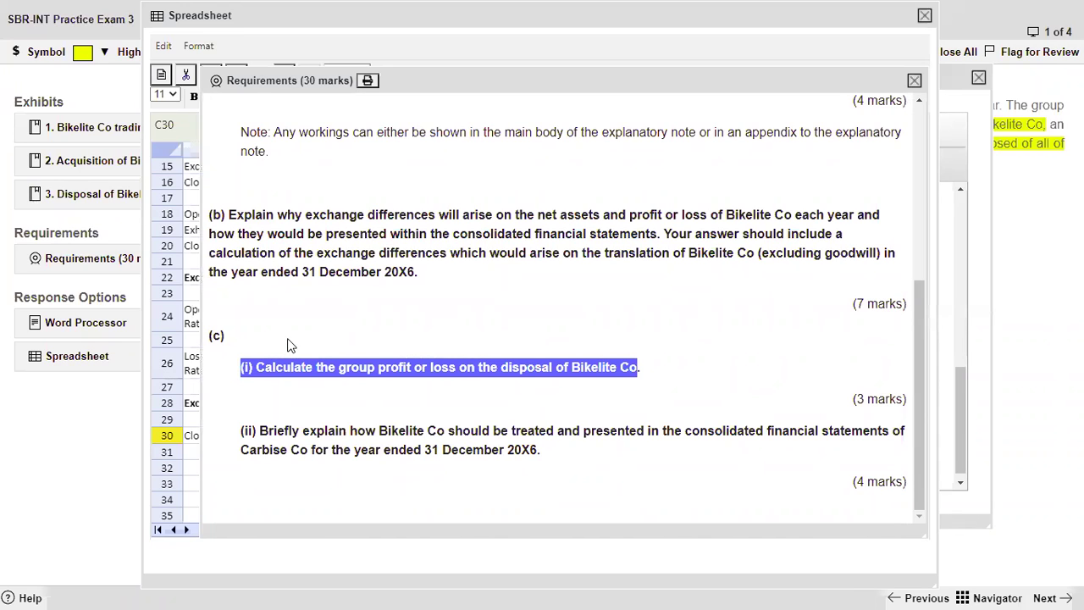
left_click(307, 30)
Enter the heading "Group Profit / Loss on Disposal" in A33 and make it bold
left_click(244, 483)
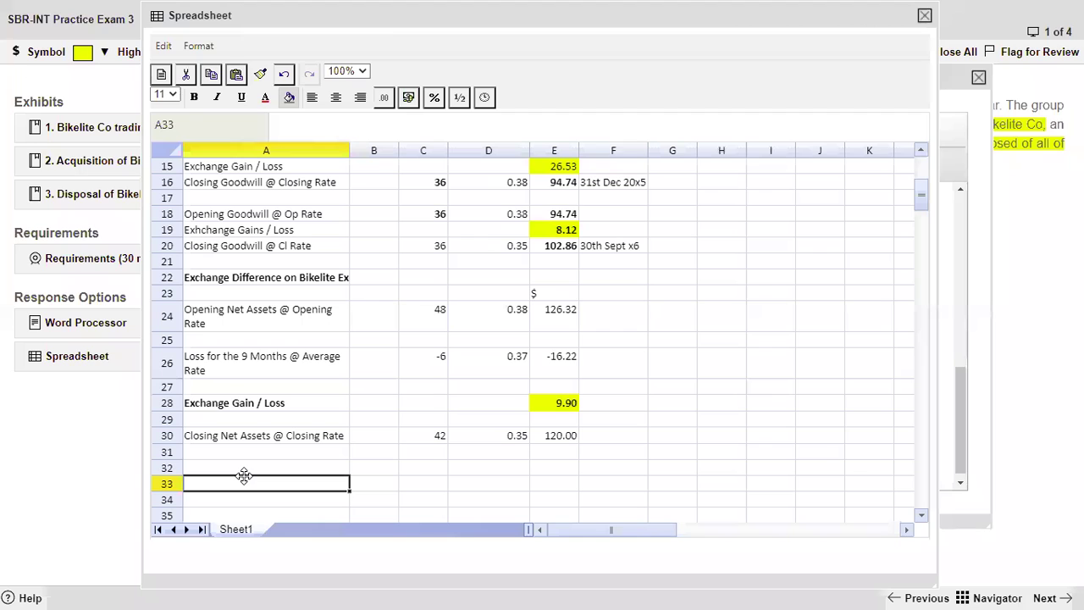
type("Group ")
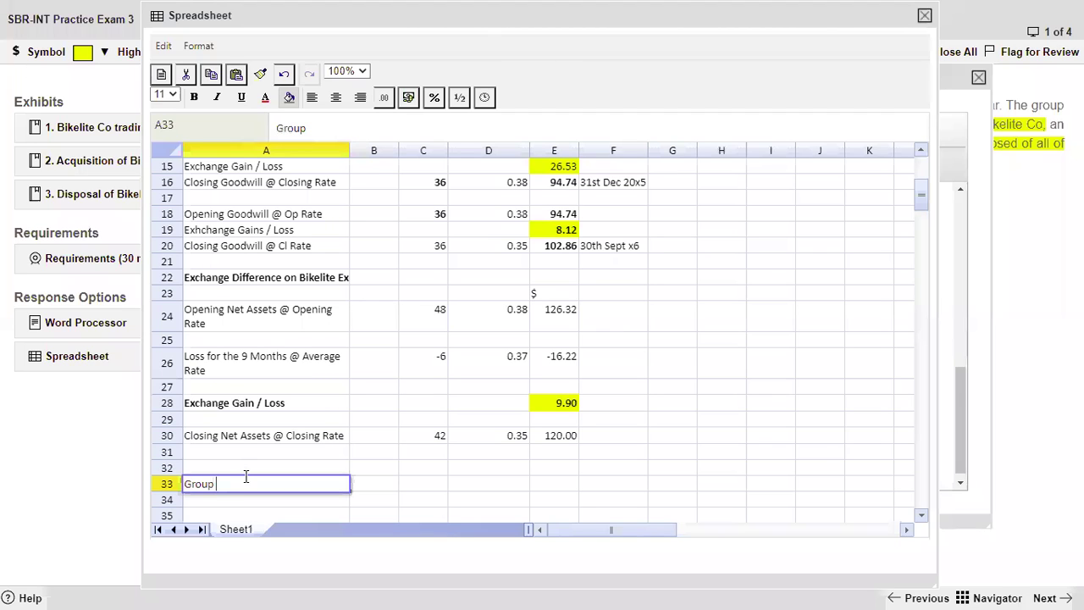
type("Profit / Loss ")
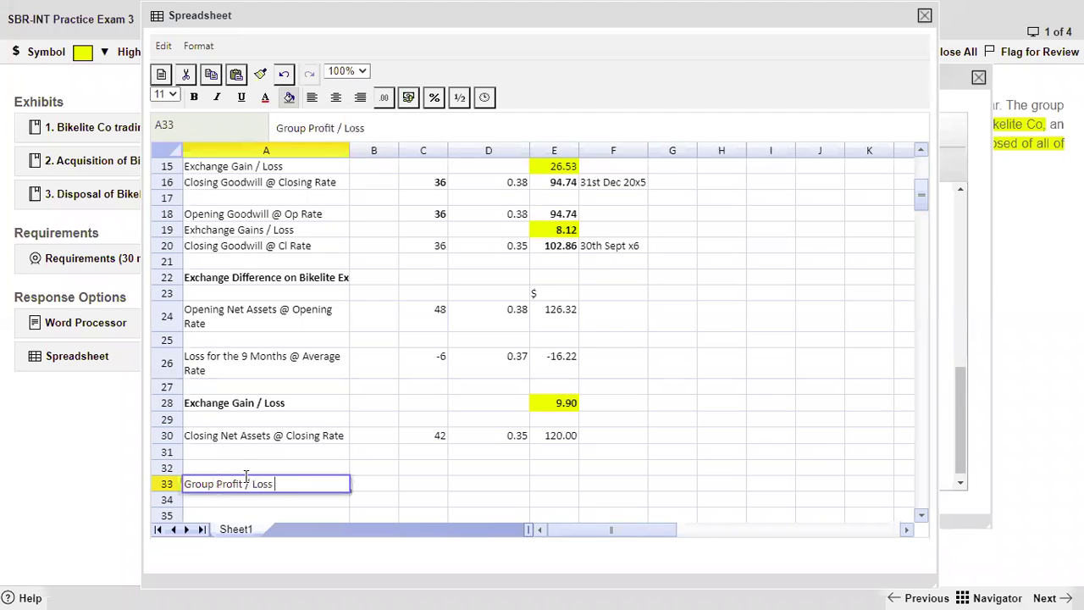
type("on Disposal")
key("Return")
left_click(243, 476)
key("ctrl+b")
key("Down")
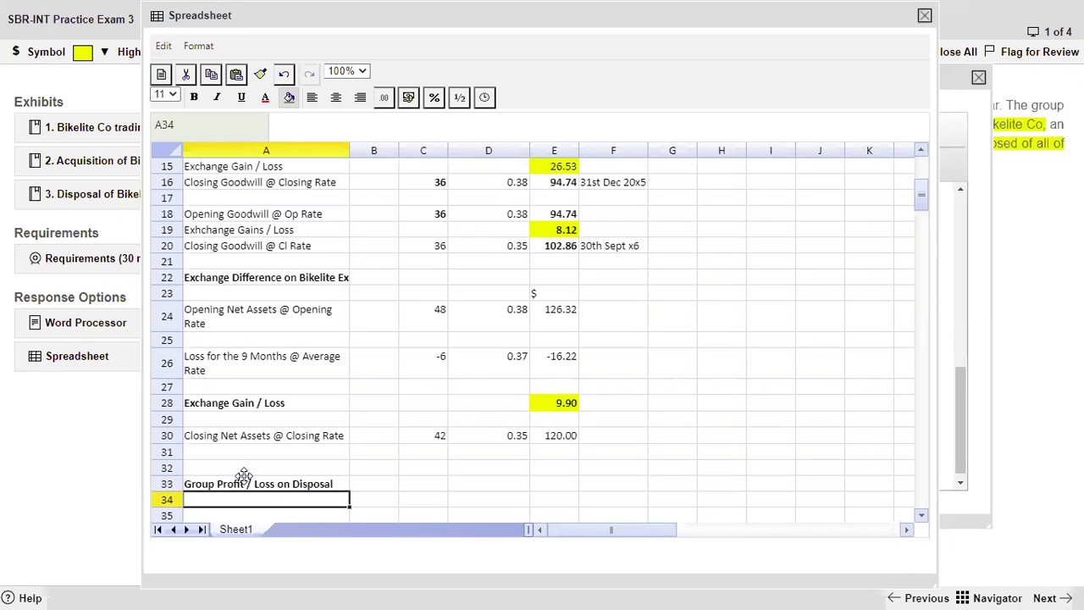
Enter the labels "Disposal Proceeds" in A34 and "Less;" in A35
type("Disposal Proceeds")
key("Return")
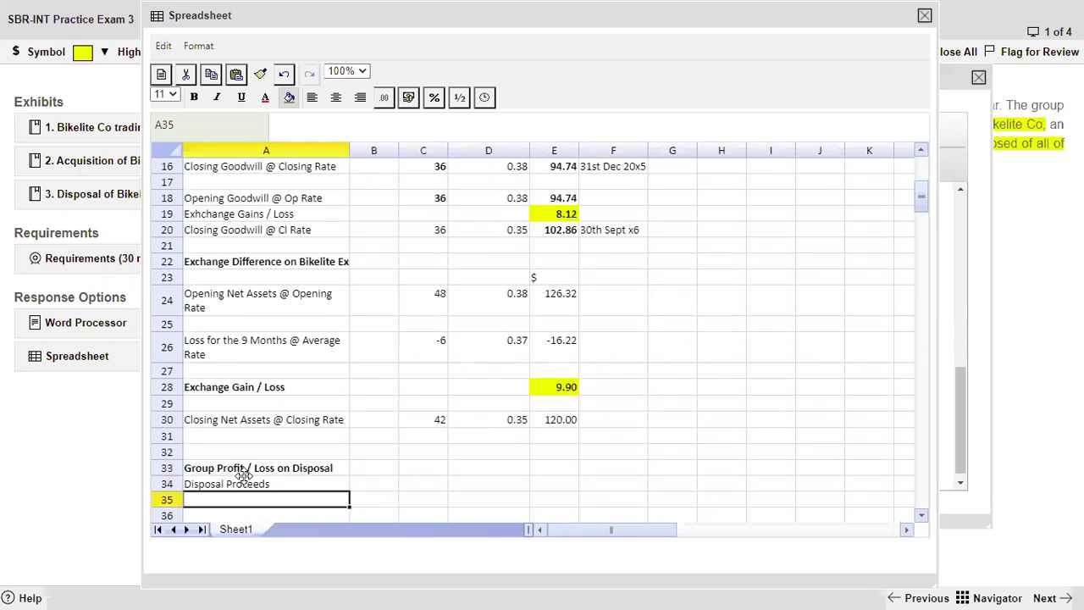
type("Less;")
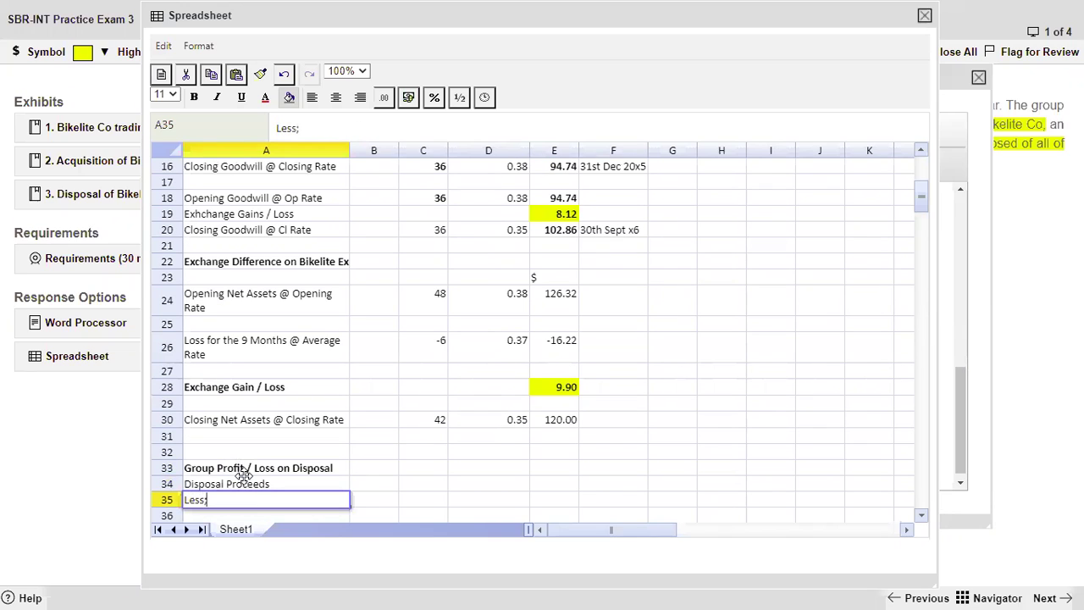
key("Return")
left_click(244, 478)
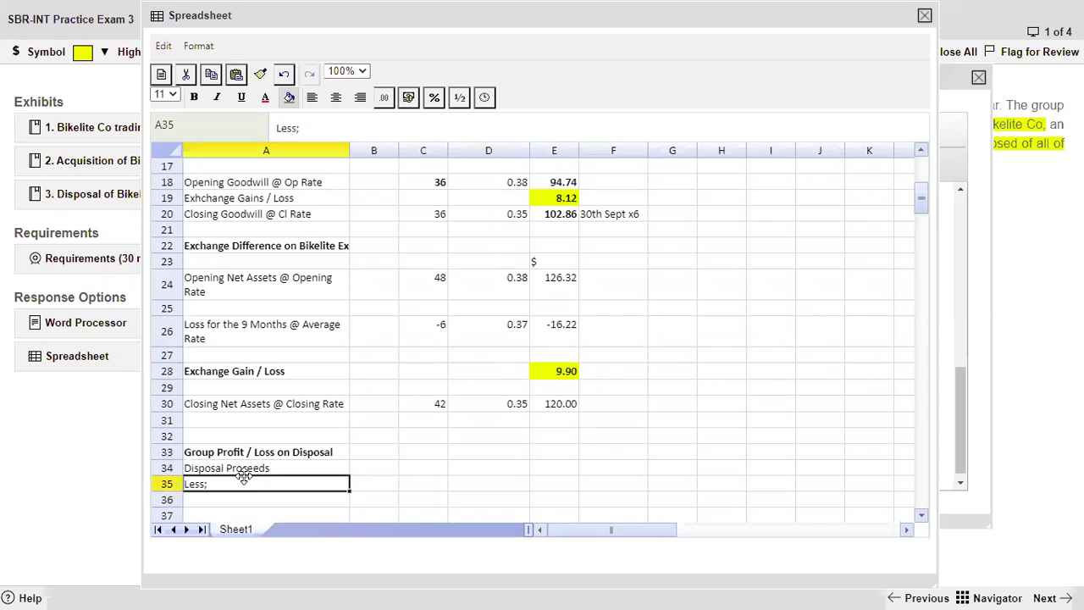
key("Return")
key("Return")
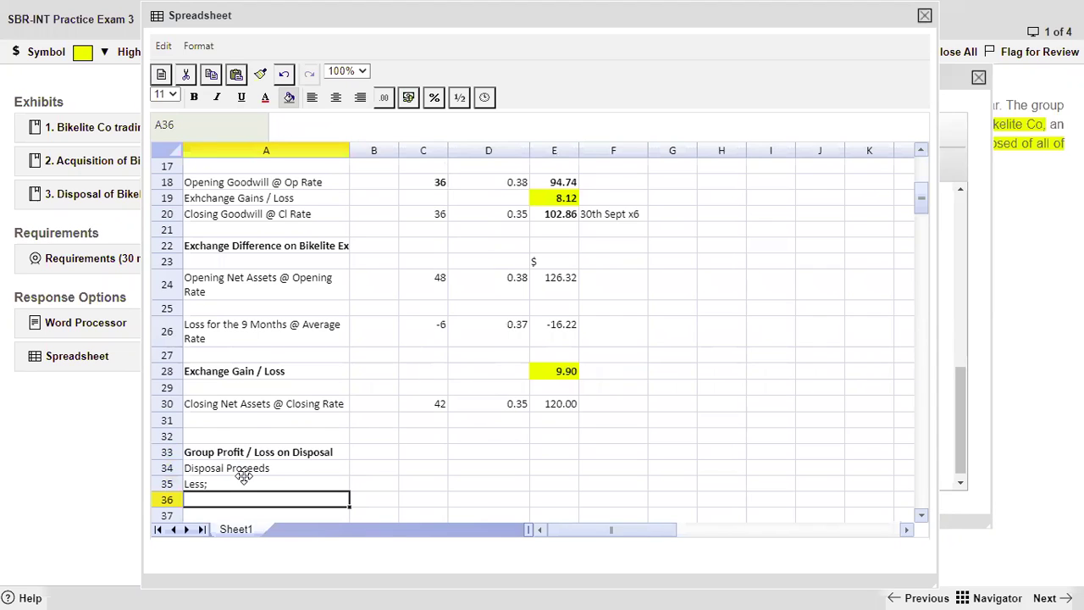
Enter the labels "Fv of Net Assets", "Goodwill" and "Non Controlling Interest" in A37 to A39
type("Fv o")
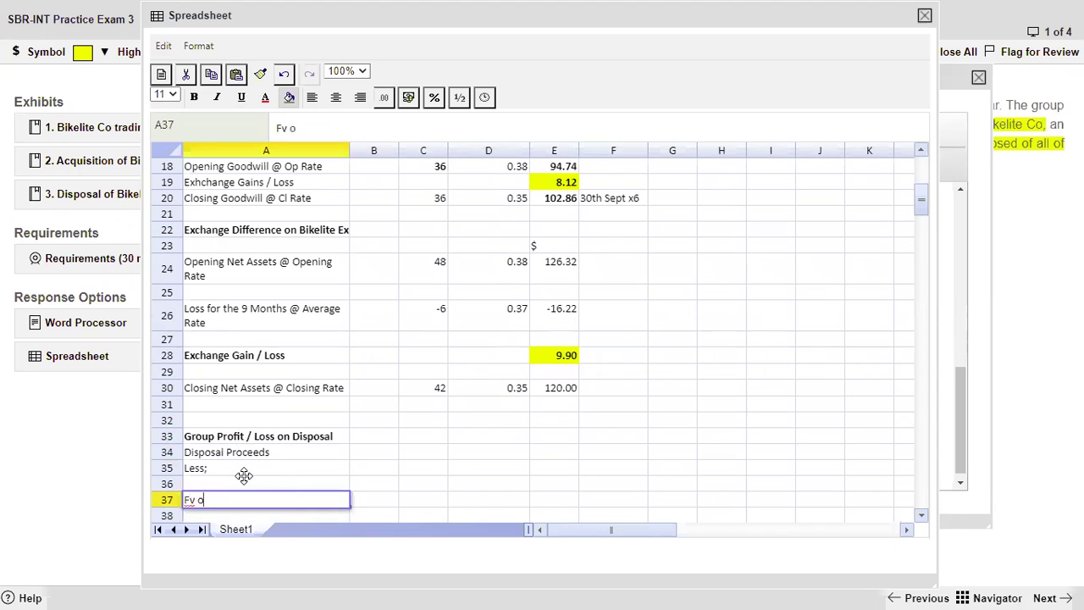
type("f Net Assets")
key("Return")
type("Goodwill")
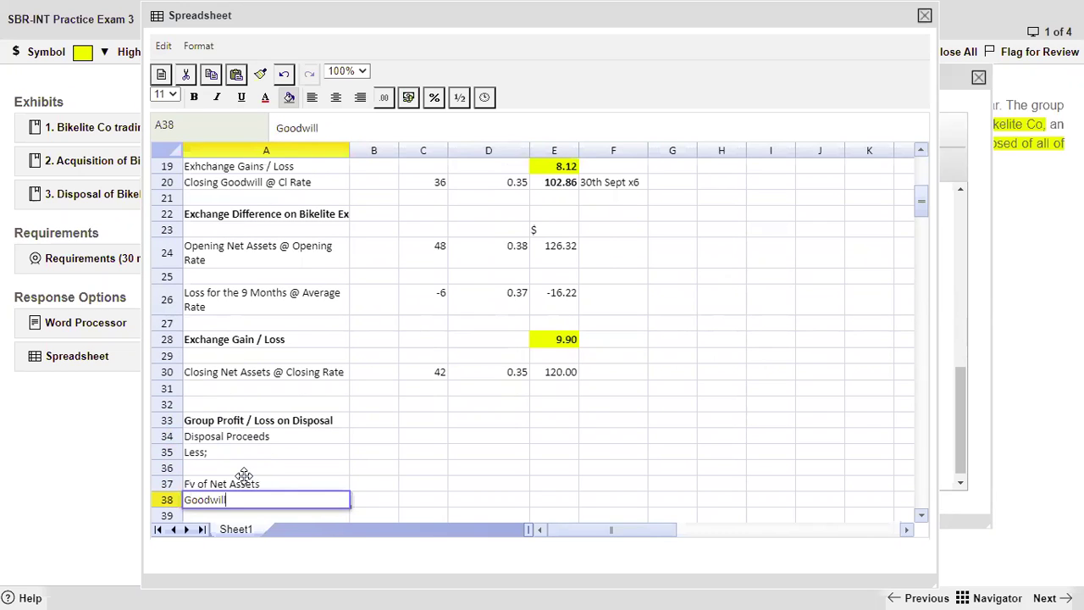
key("Return")
type("N")
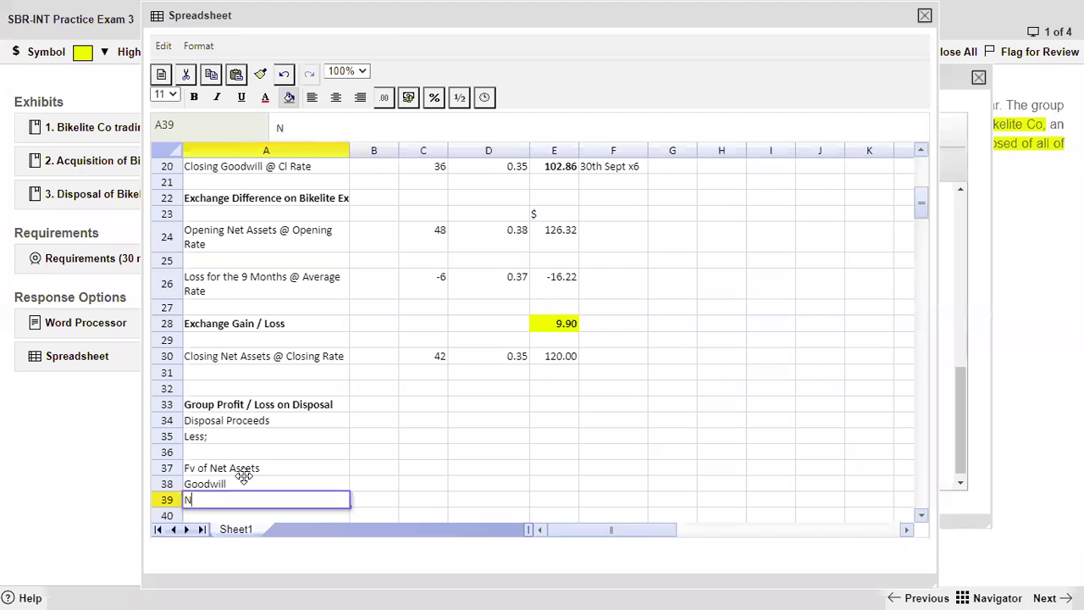
type("on Controlling Interest")
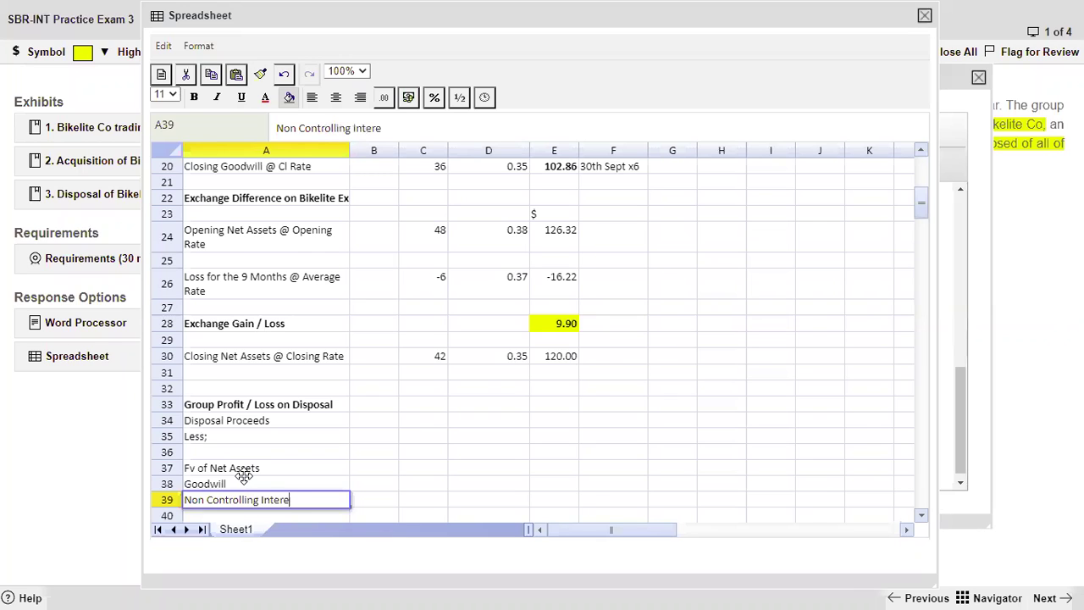
key("Return")
Look up the sale price in exhibit 3 and enter 150 as the disposal proceeds in D34
key("Up")
key("Up")
key("Up")
key("Up")
key("Up")
key("Up")
key("Right")
key("Right")
key("Right")
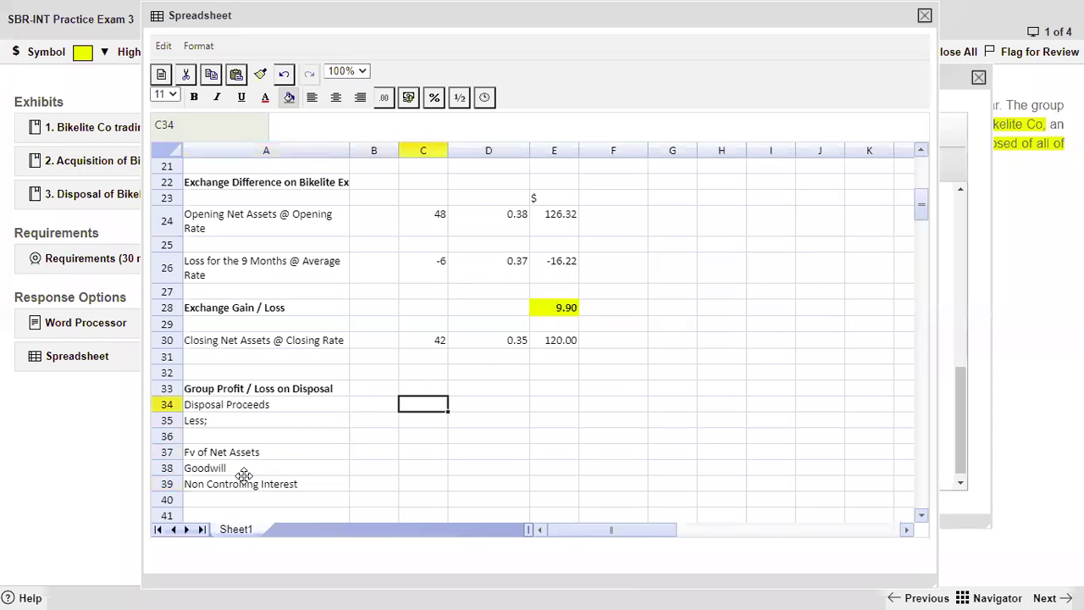
left_click(115, 195)
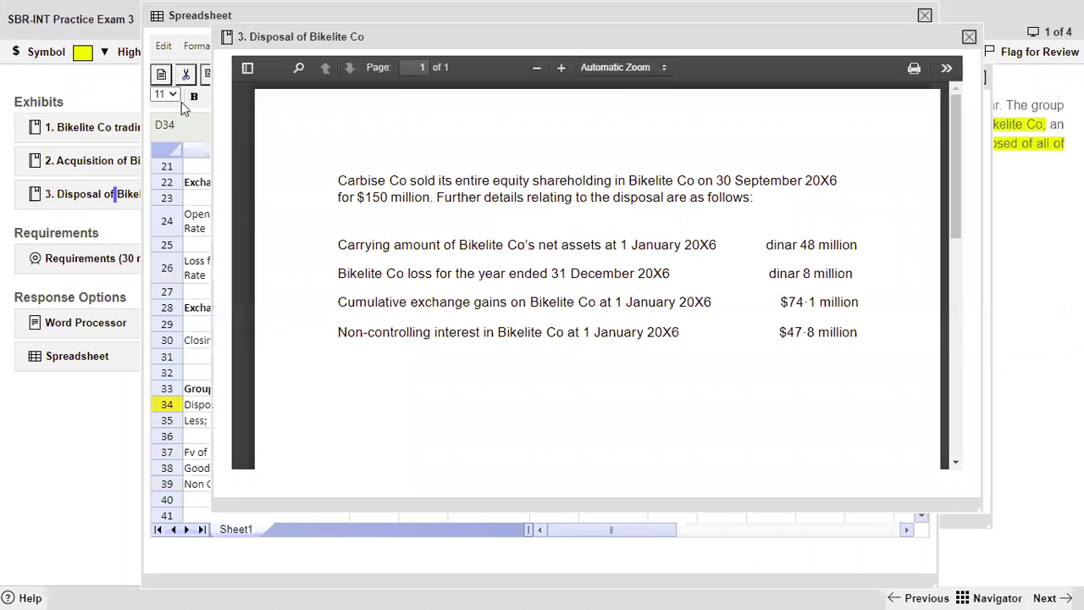
left_click(178, 34)
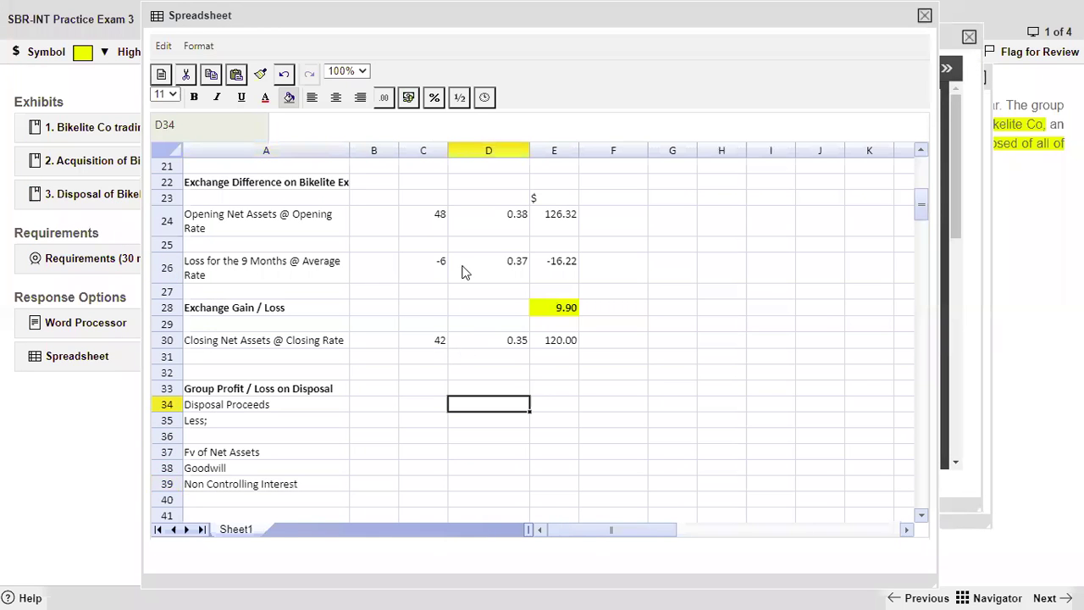
left_click(398, 133)
type("150")
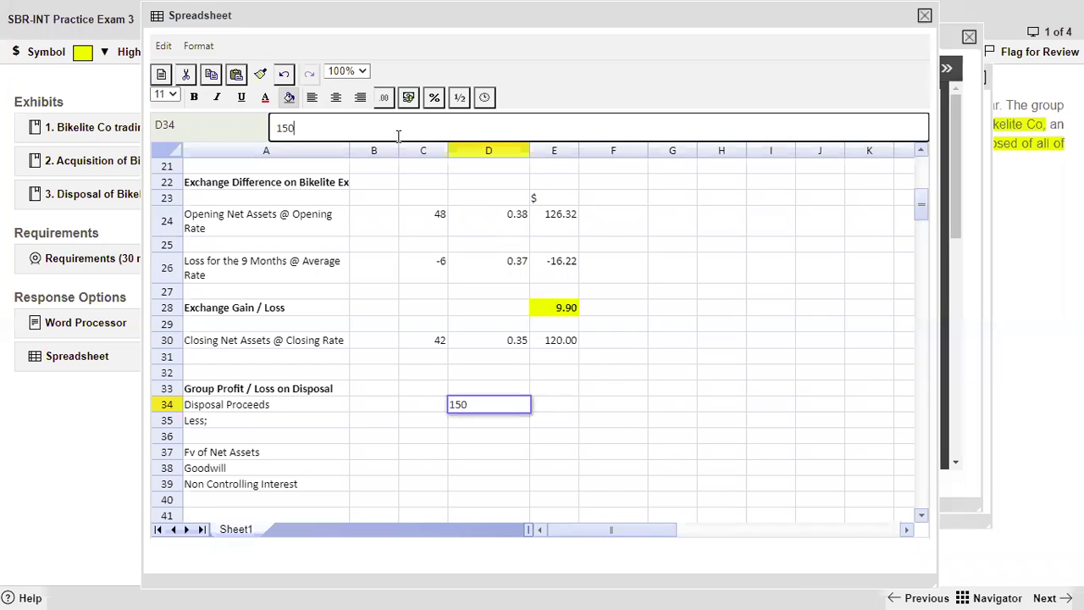
key("Return")
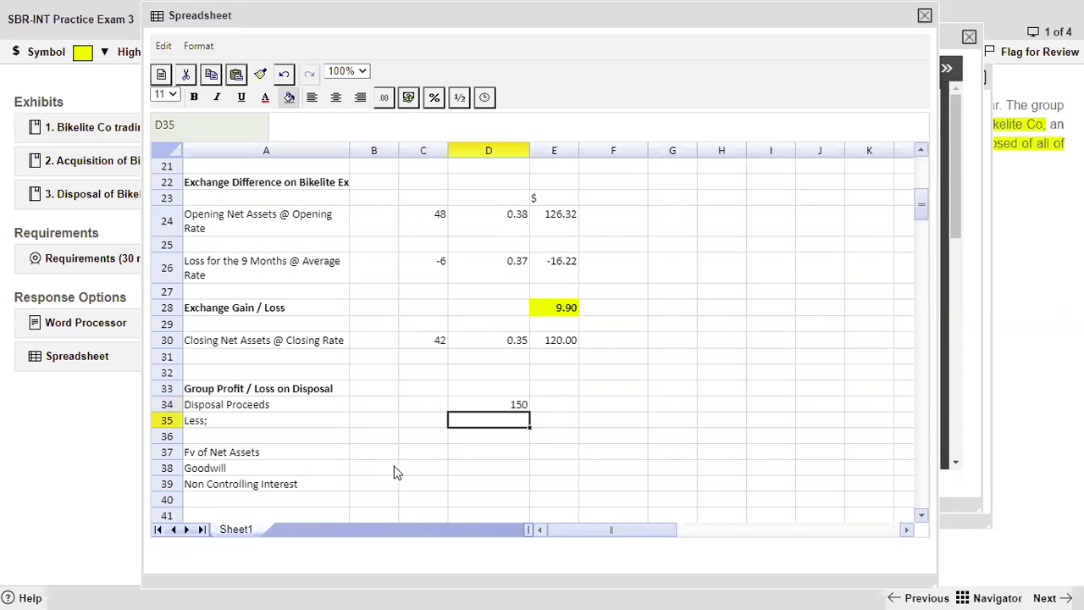
Recheck exhibit 3 and link C37 to the dollar value of closing net assets in E30
left_click(427, 452)
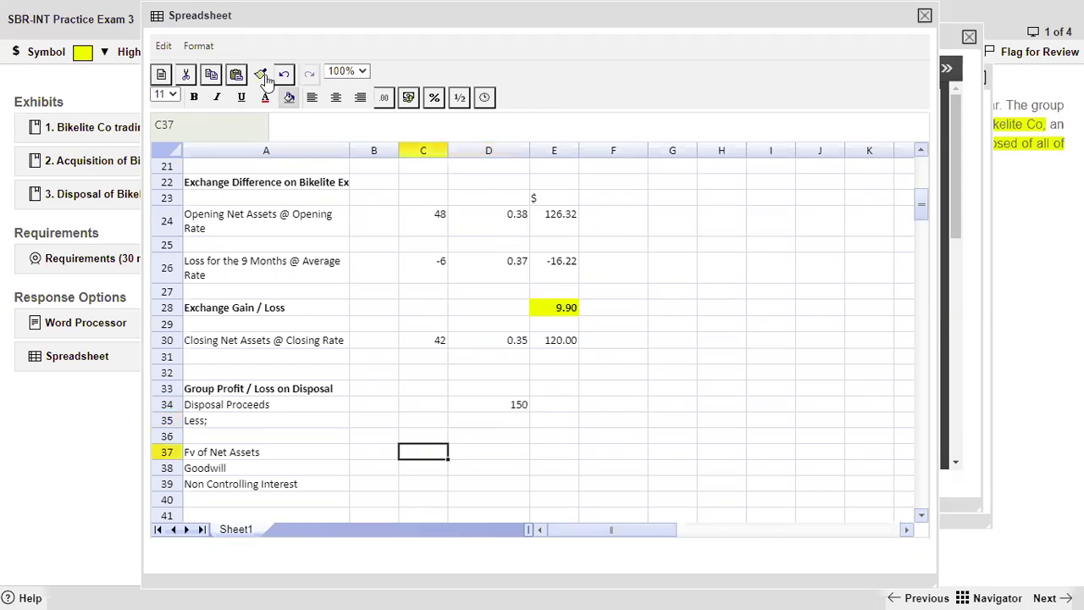
left_click(85, 194)
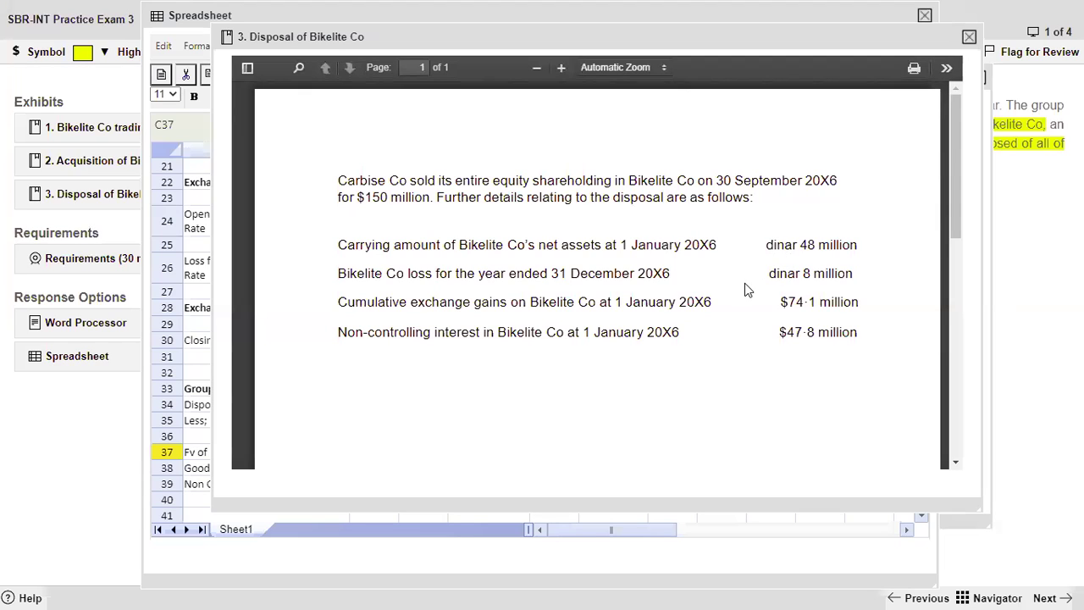
left_click(190, 499)
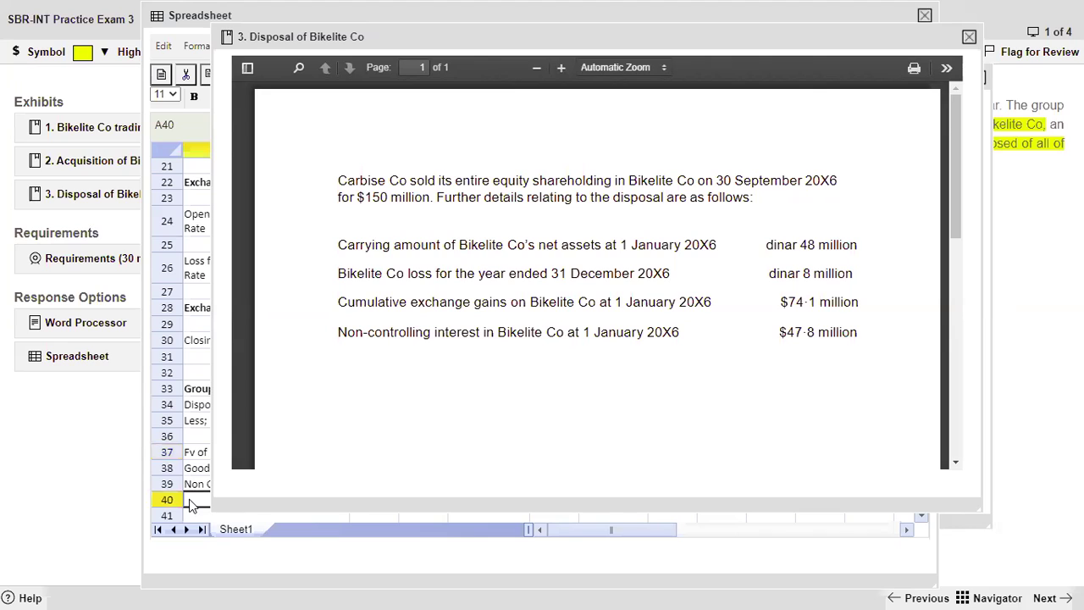
left_click(195, 15)
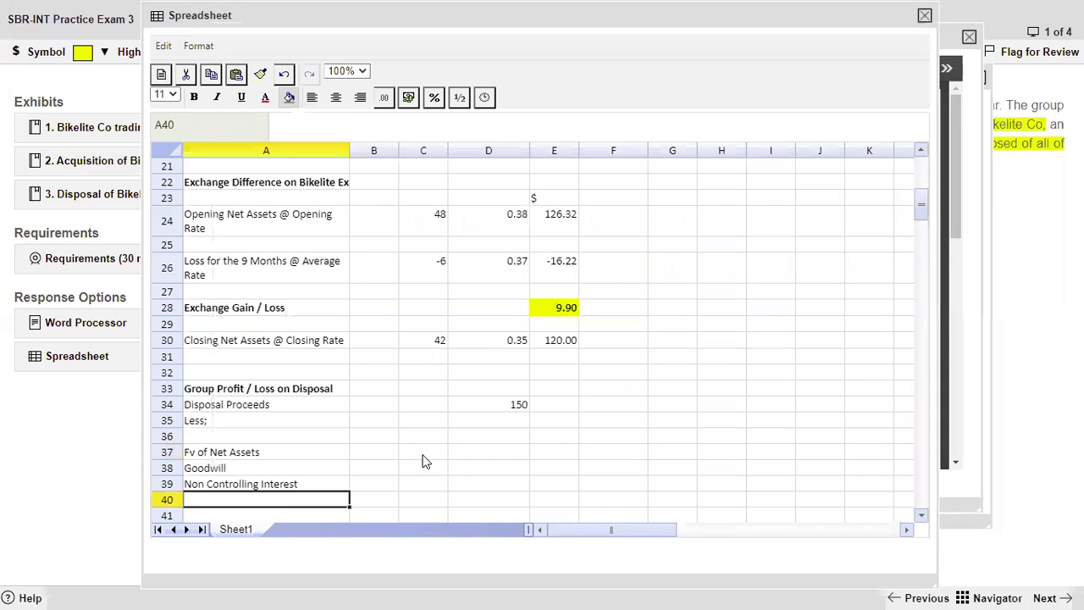
left_click(419, 452)
type("=C34")
key("Right")
key("Up")
key("Up")
key("Up")
key("Up")
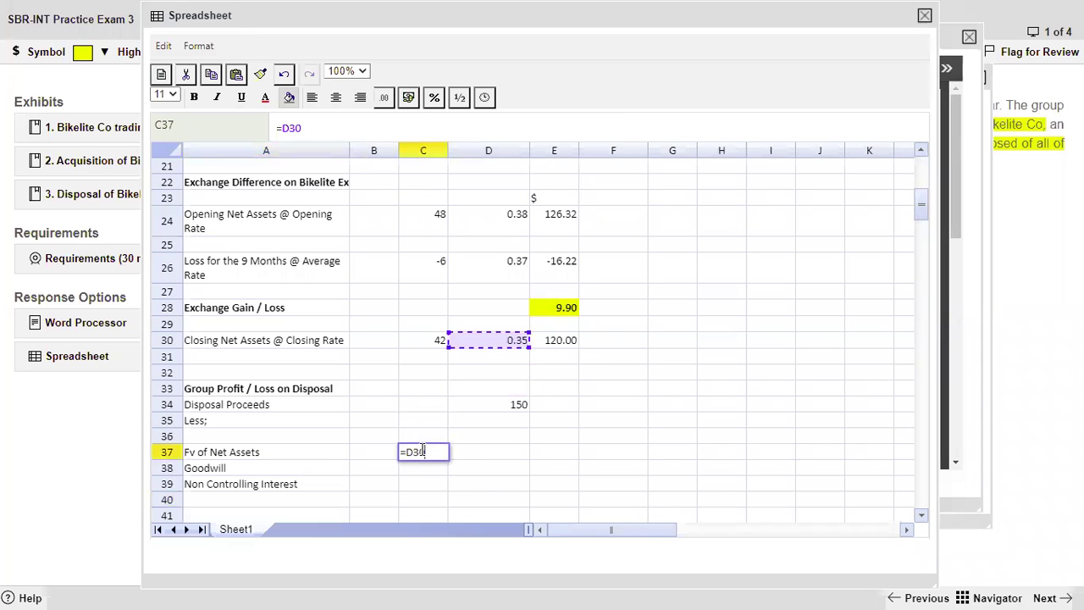
key("Right")
key("Up")
key("Down")
key("Return")
Change the net assets label in A37 to "CA of Net Assets"
key("Up")
key("Left")
key("Left")
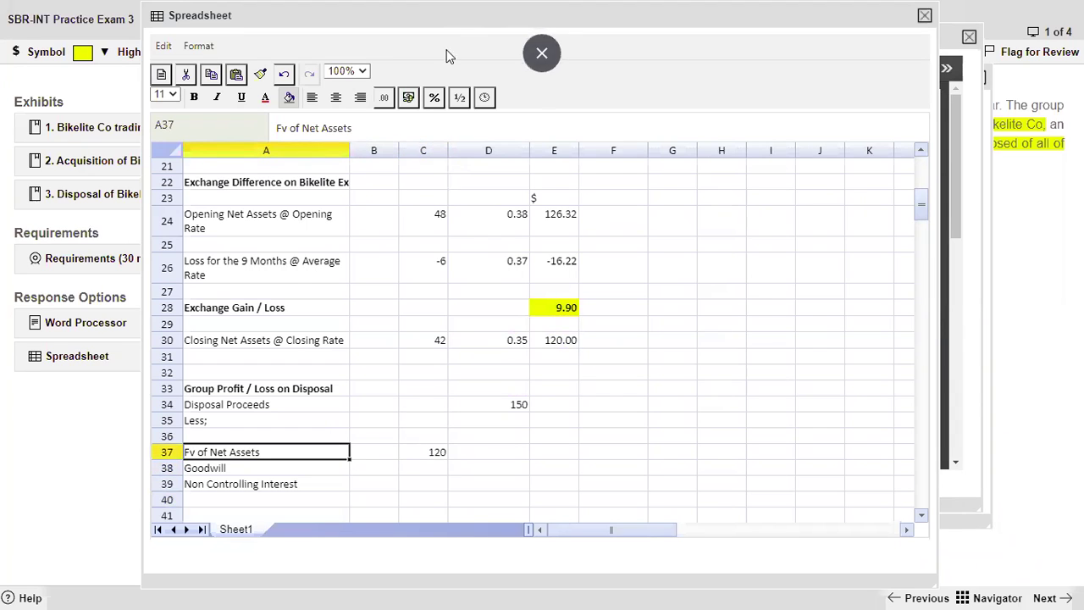
double_click(287, 128)
type("CA")
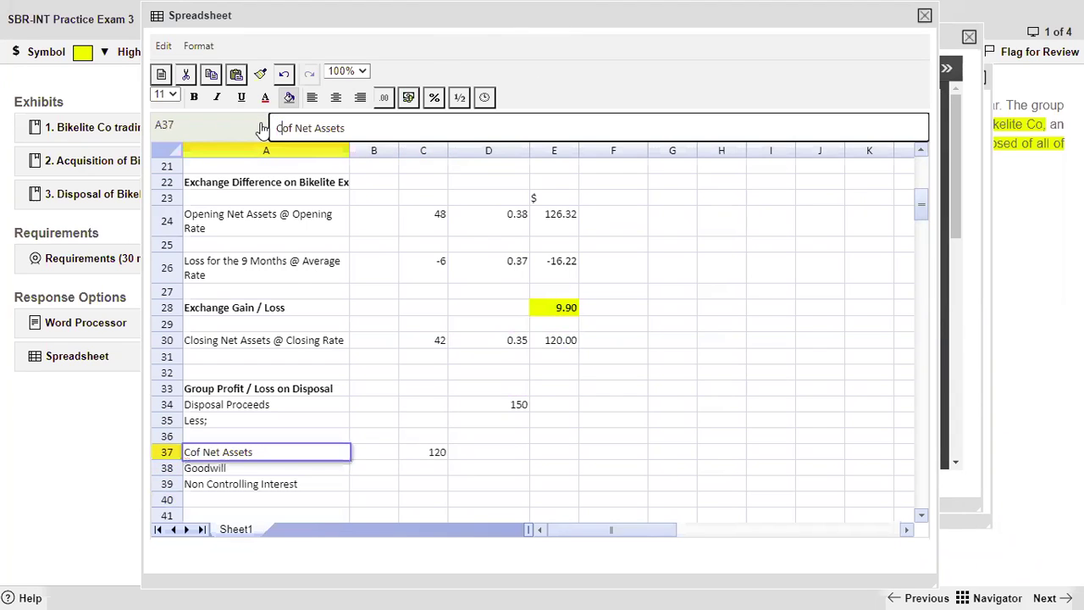
key("Return")
key("Up")
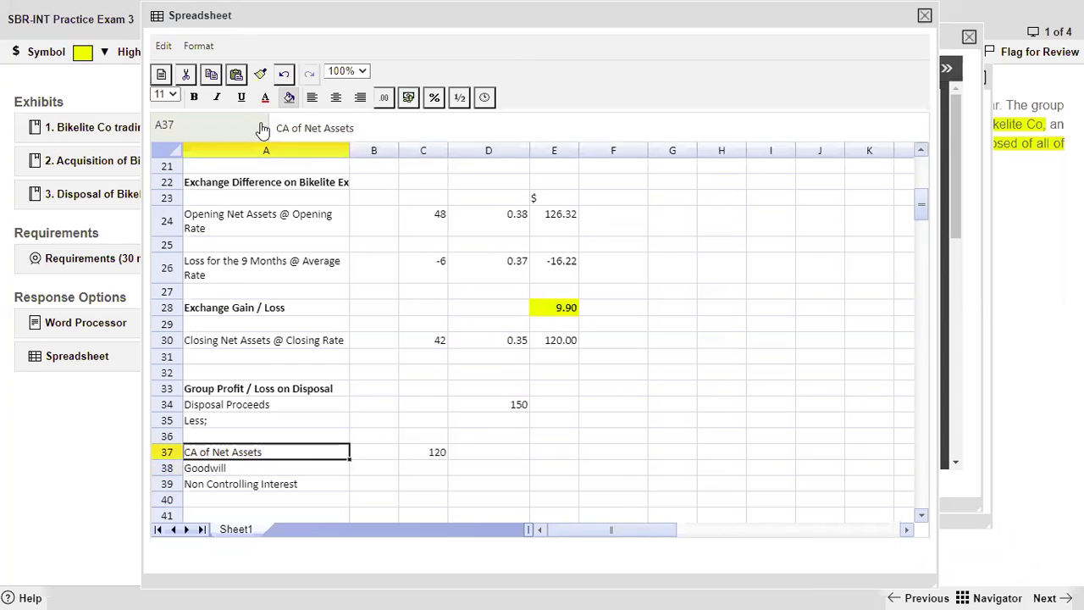
Link the goodwill amount in C38 to the dollar value of closing goodwill at 30th Sept x6 in E20
key("Down")
key("Right")
key("Right")
type("=")
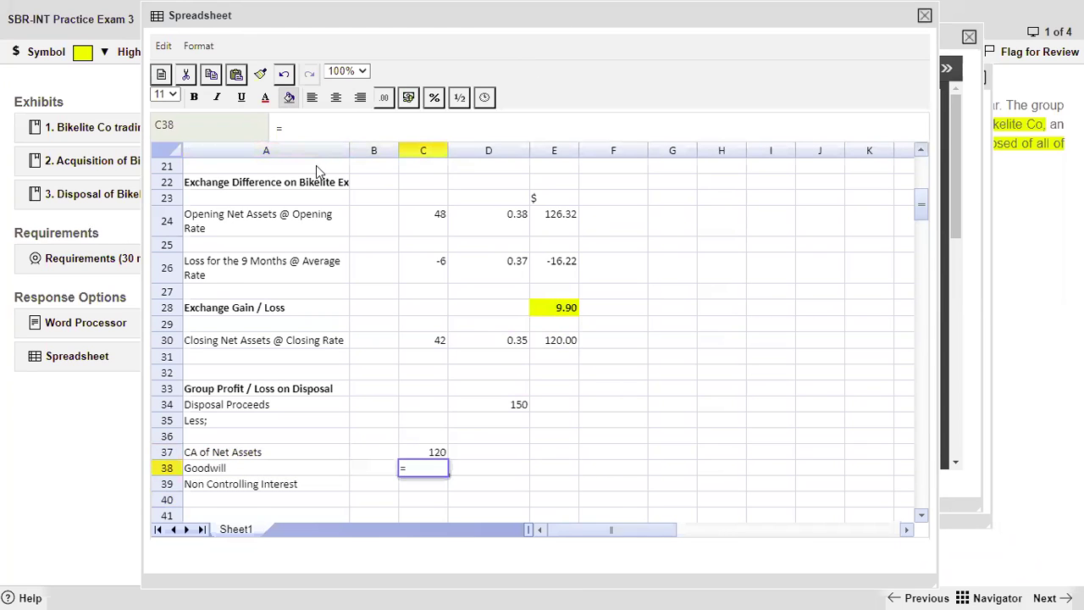
scroll(476, 328, "up", 3)
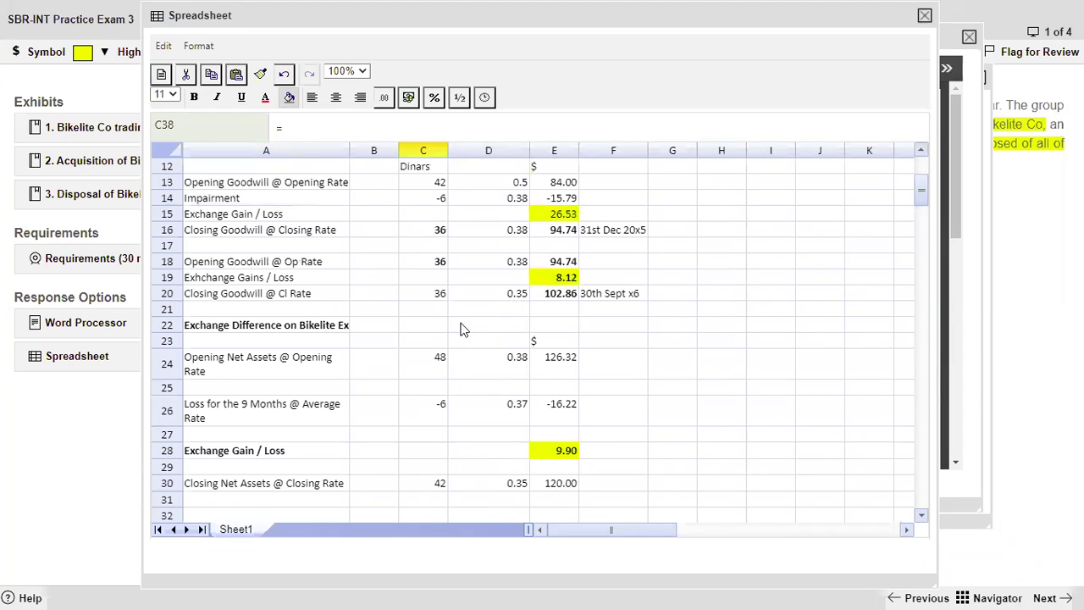
left_click(573, 303)
key("Return")
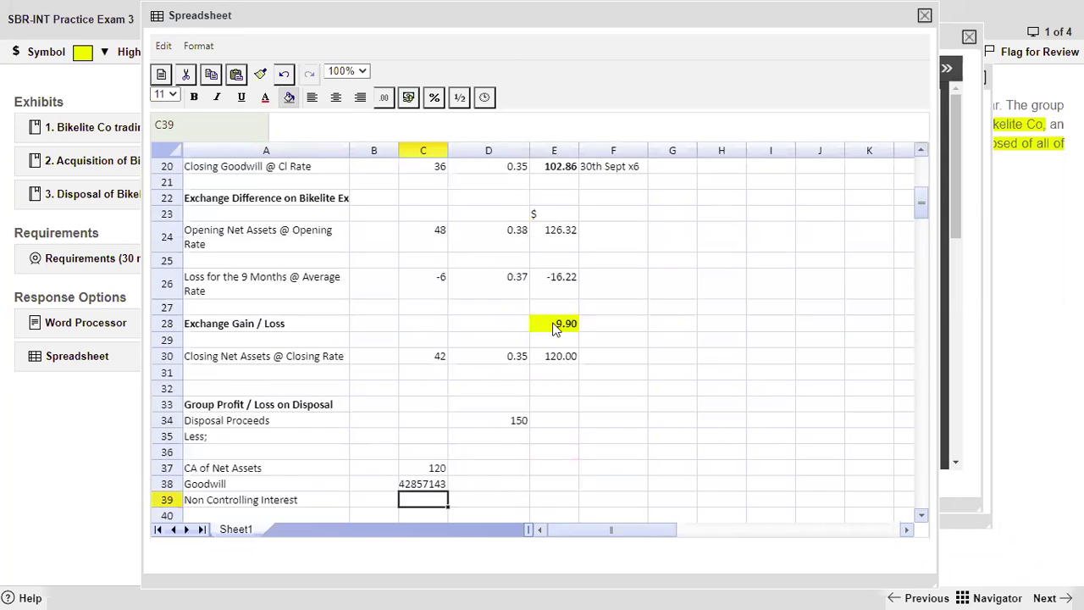
Format the goodwill amount in C38 with the 0.00 number format
left_click(428, 485)
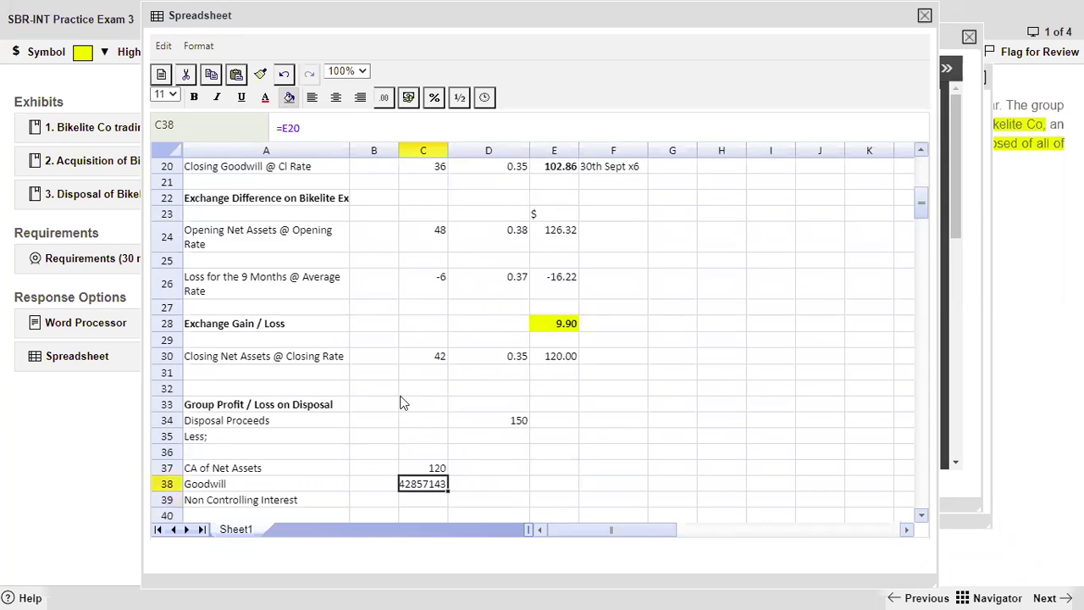
left_click(384, 97)
left_click(416, 167)
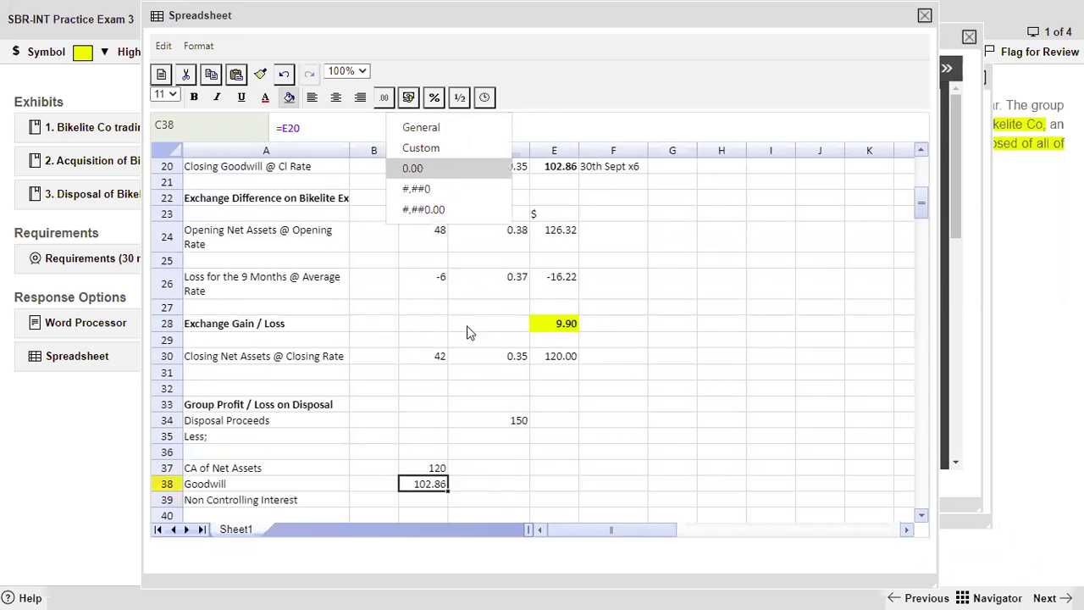
left_click(527, 407)
left_click(416, 502)
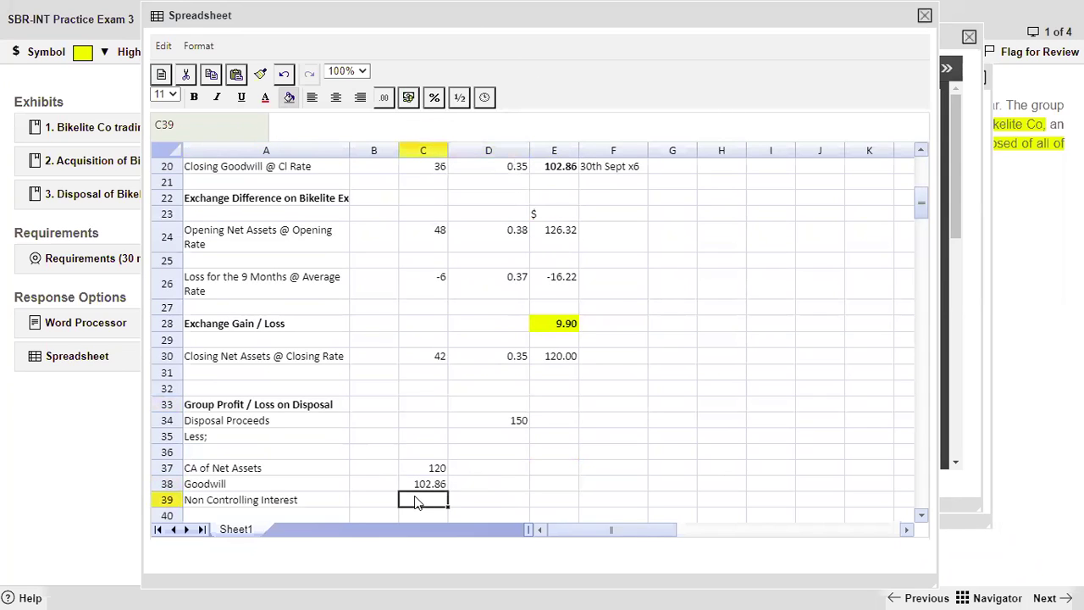
Add the label "As per Question" in A40 under Non Controlling Interest
scroll(416, 502, "down", 1)
left_click(290, 470)
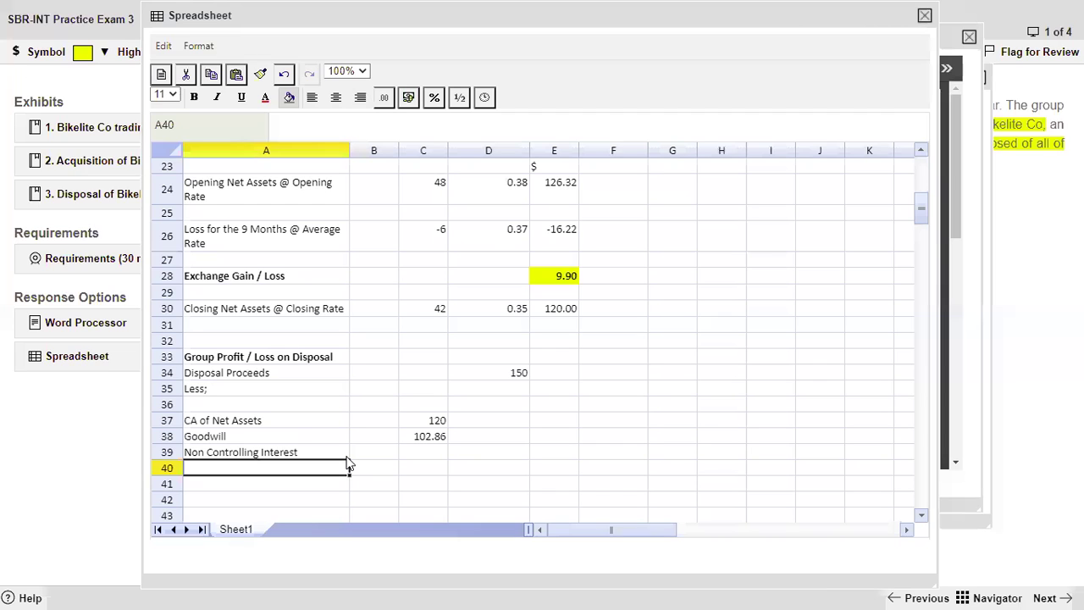
type("As p")
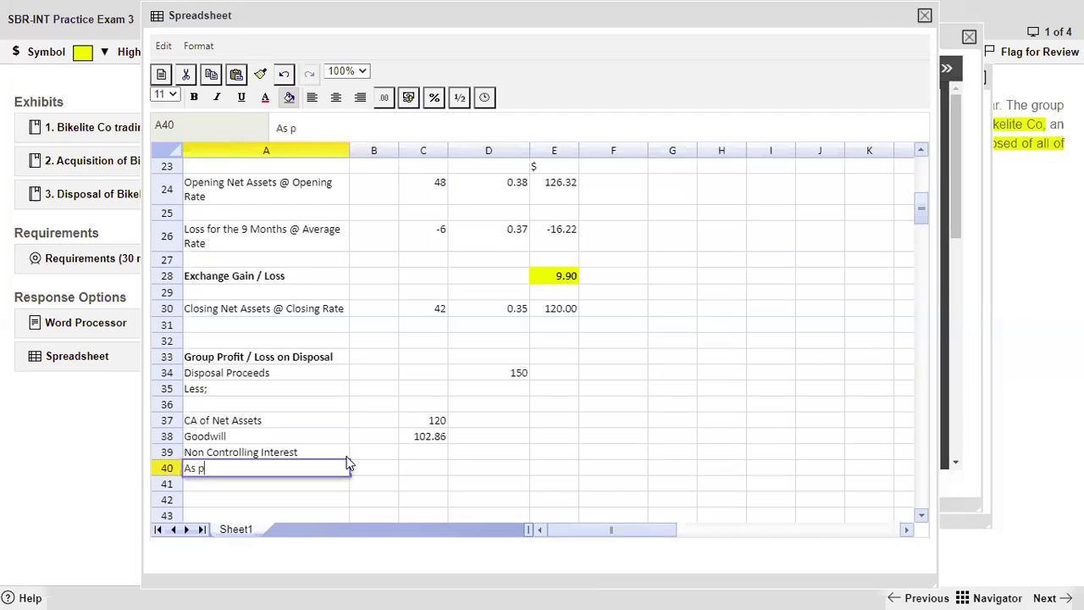
type("er Question")
key("Tab")
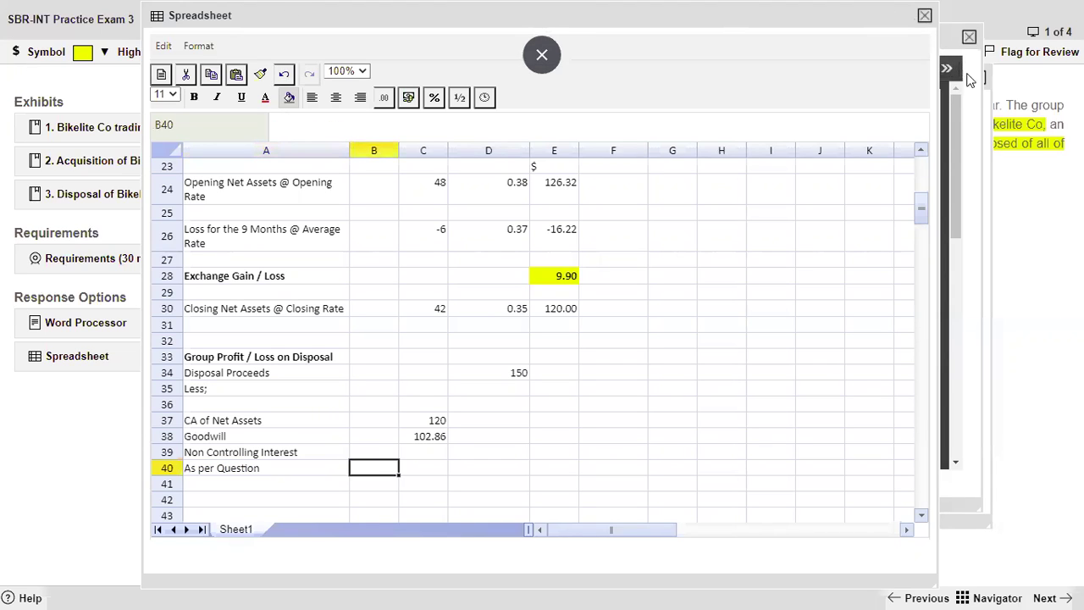
Look up the non-controlling interest at 1 January 20X6 in exhibit 3 and enter 47.8 in B40
left_click(974, 98)
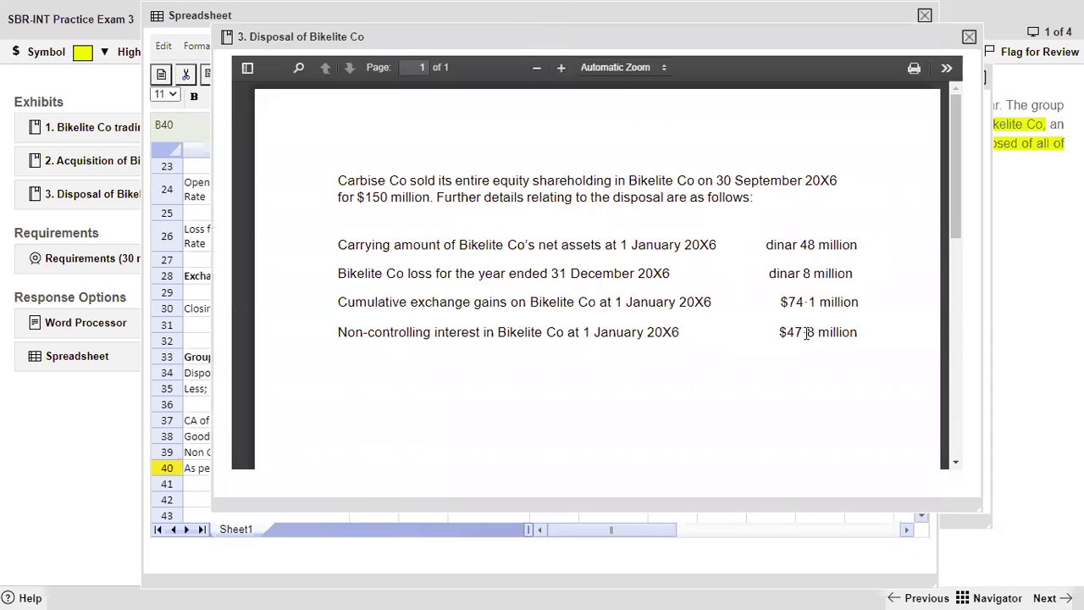
left_click(669, 566)
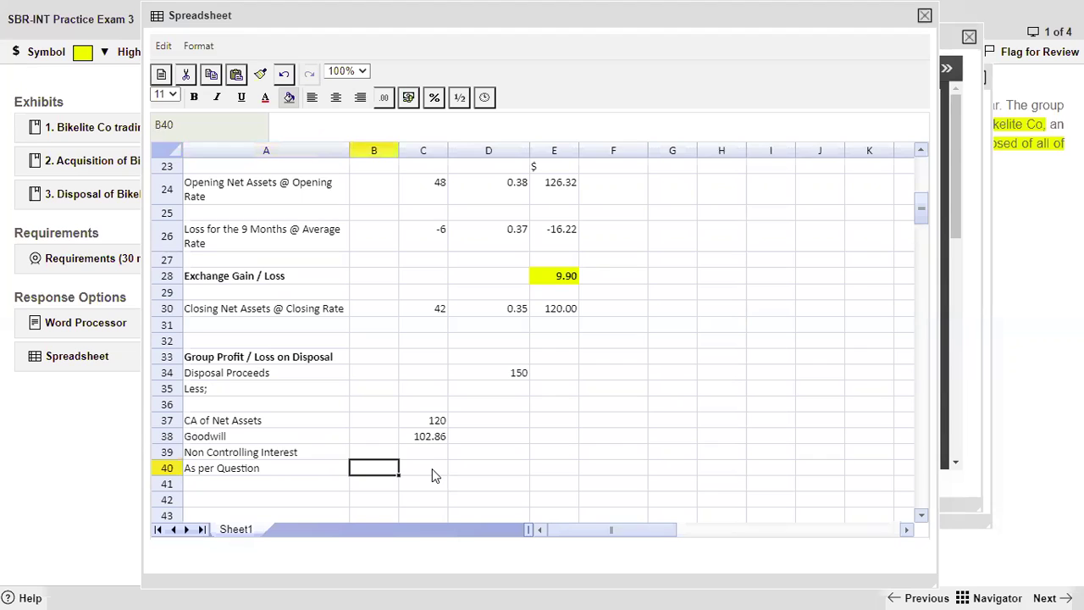
double_click(377, 468)
type("47.8")
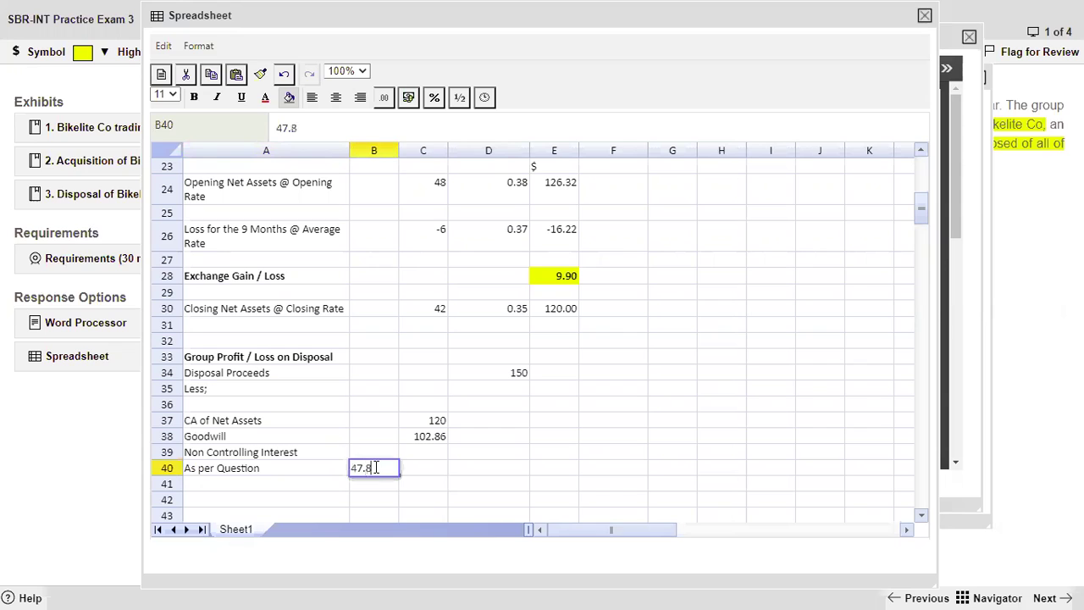
key("Return")
Add the labels "Share of Loss" in A41 and "Share of Exchange Gains" in A42
type("Share of")
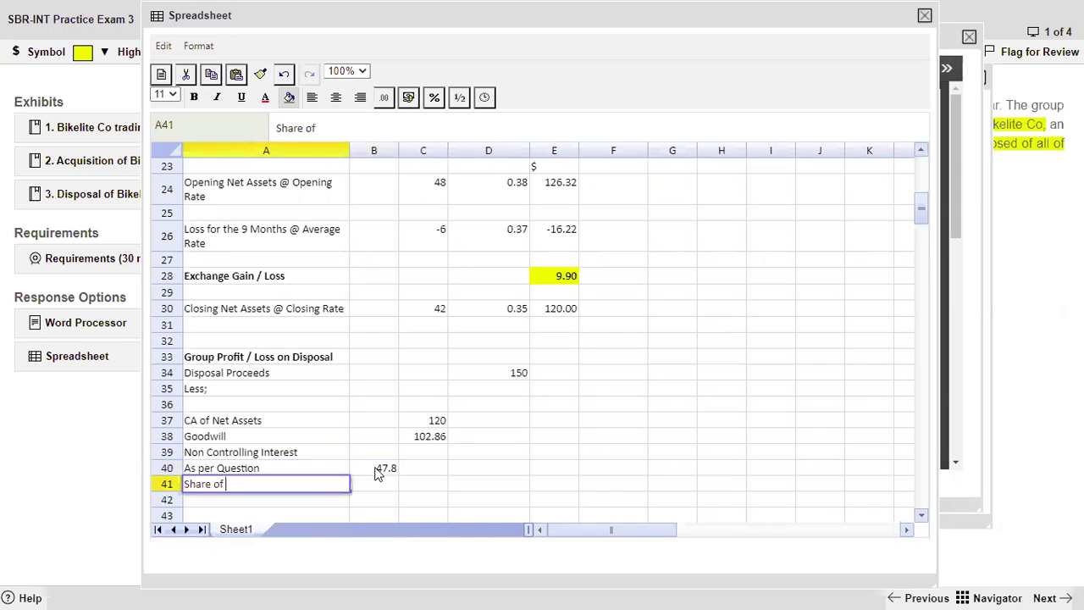
type(" Loss")
key("Return")
type("Share of E")
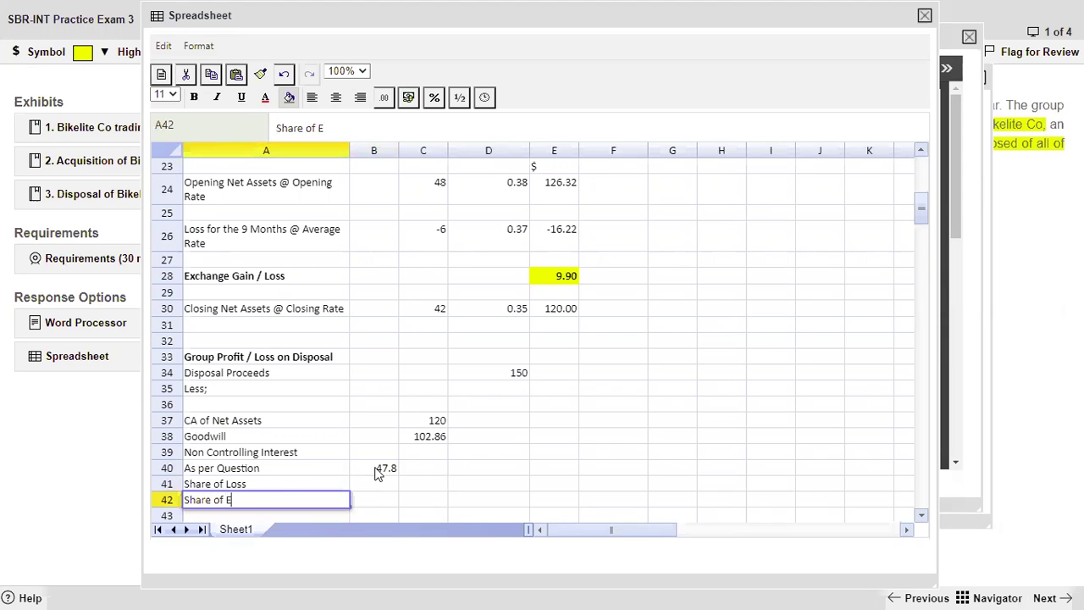
type("xchange Gains")
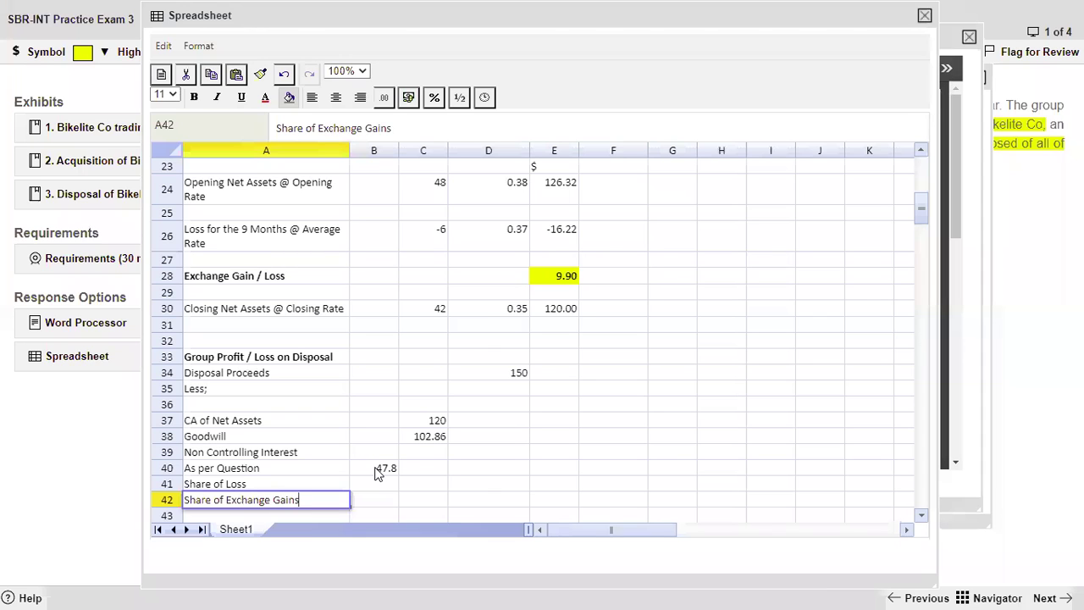
Check exhibits 1 and 2 for the ownership split and calculate the share of loss in B41 as 20% of the dollar loss in E26
key("Tab")
key("Up")
type("=")
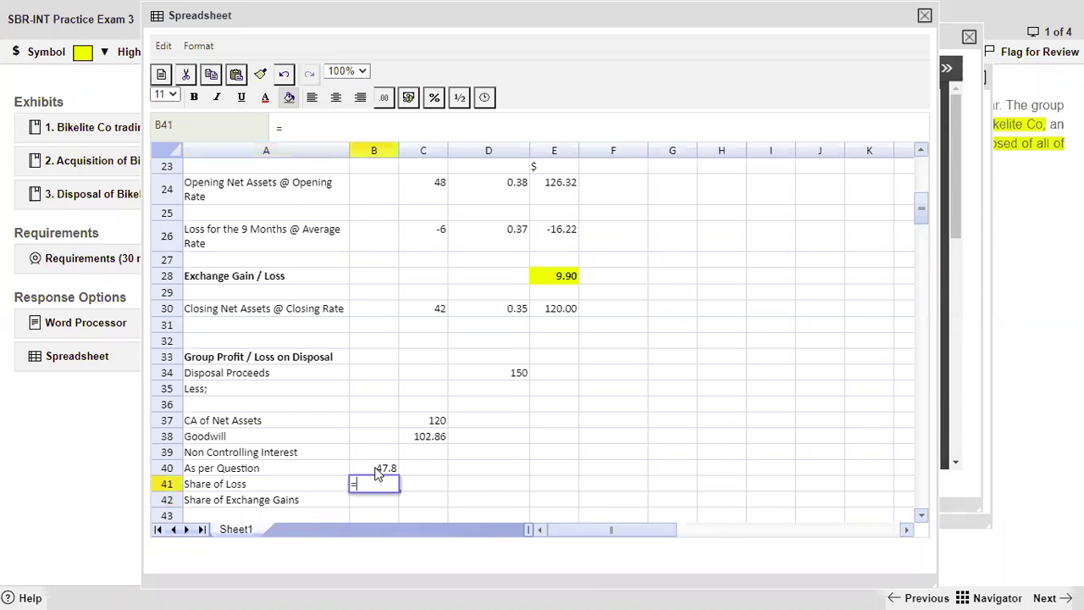
scroll(539, 328, "up", 1)
left_click(543, 284)
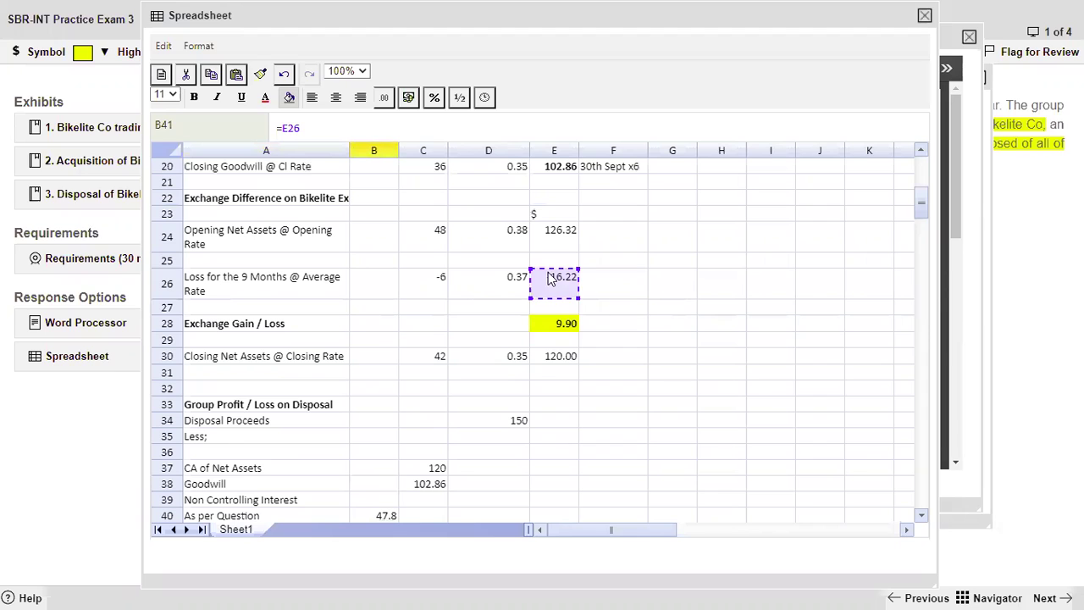
type("*")
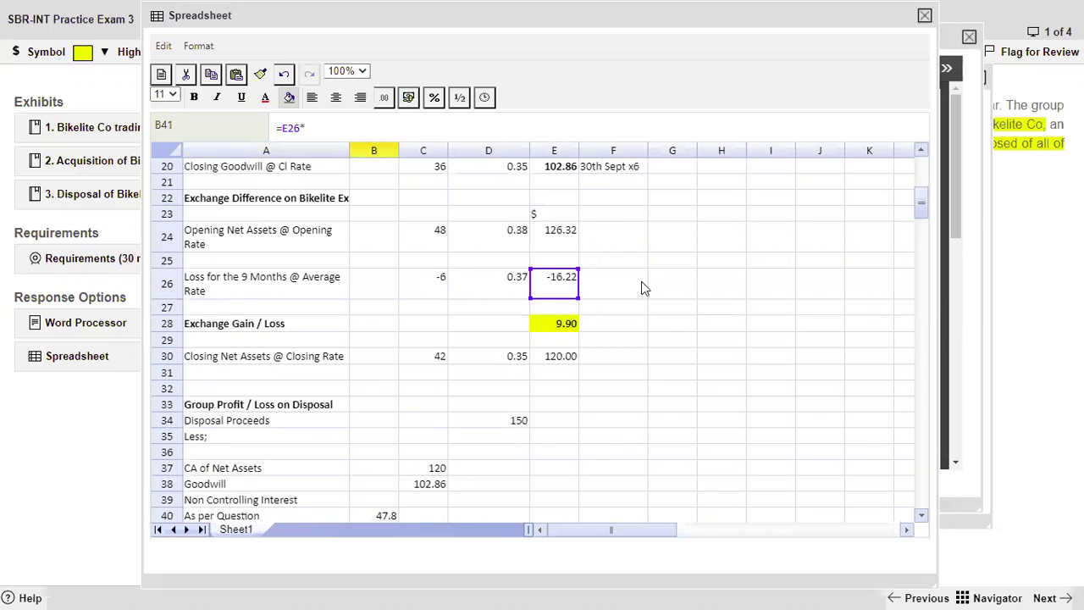
left_click(59, 134)
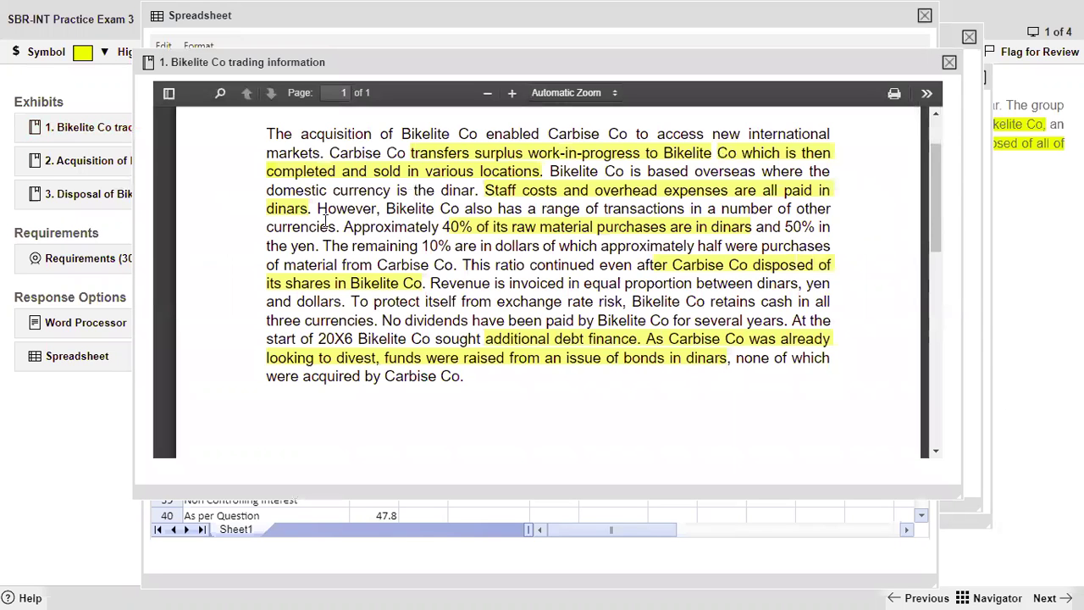
scroll(411, 189, "up", 2)
left_click(949, 65)
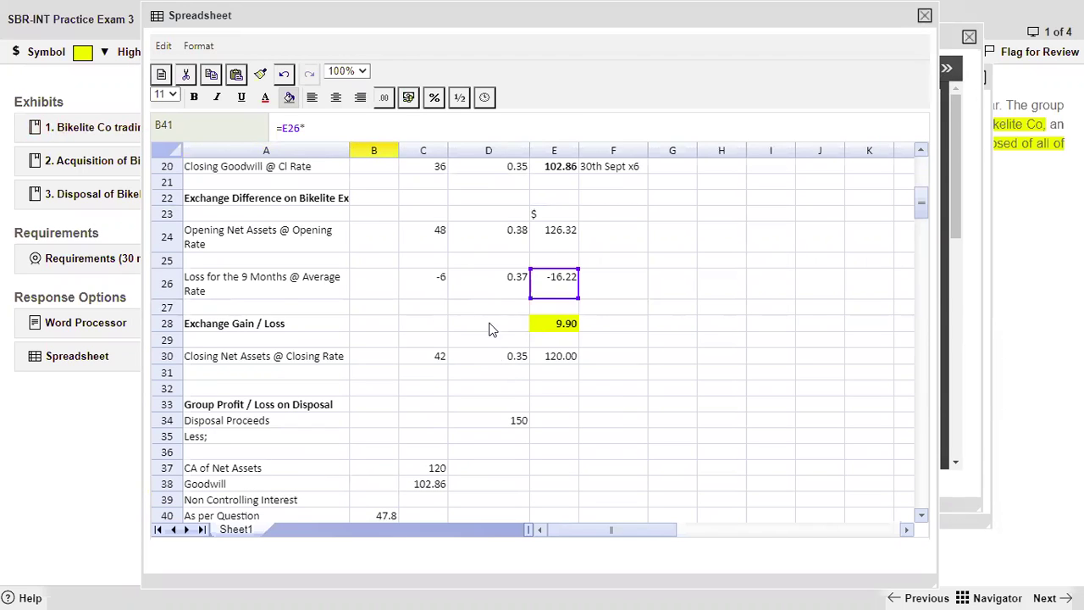
left_click(97, 161)
scroll(474, 288, "up", 4)
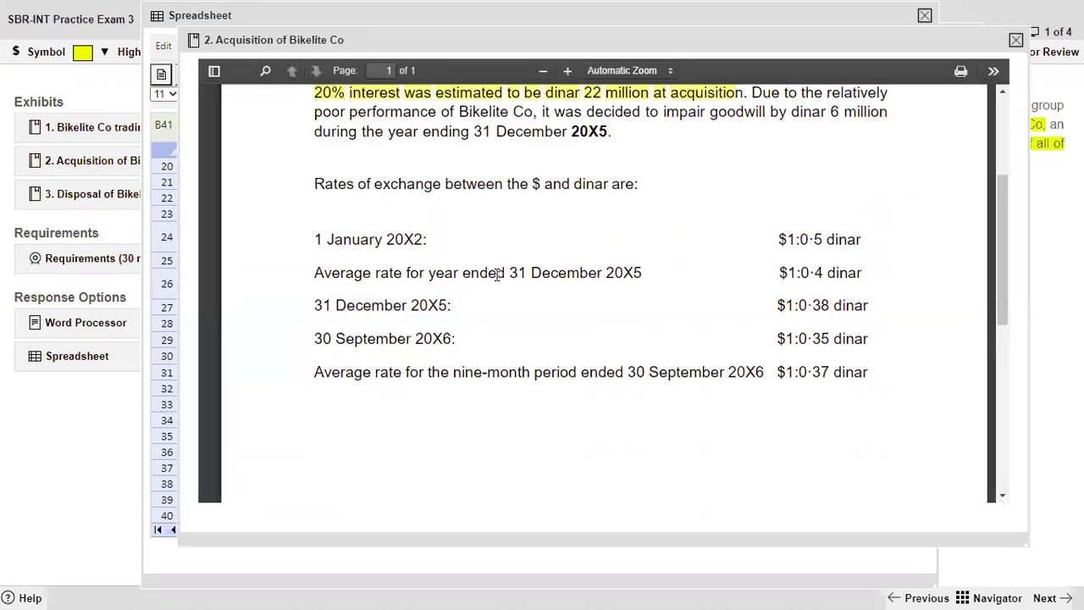
left_click(1016, 40)
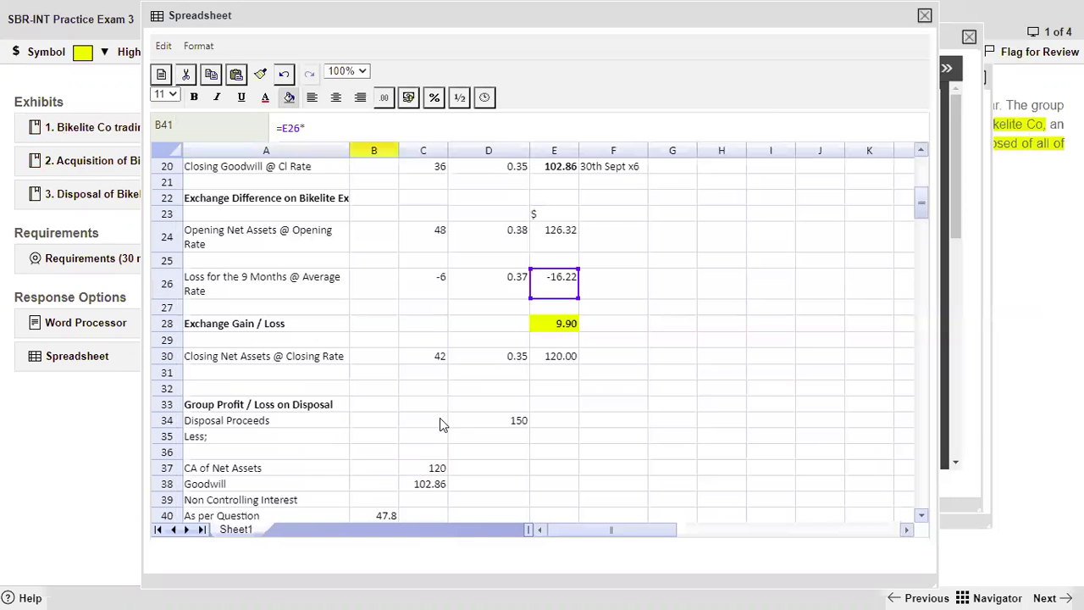
scroll(424, 478, "down", 3)
type("20")
key("Return")
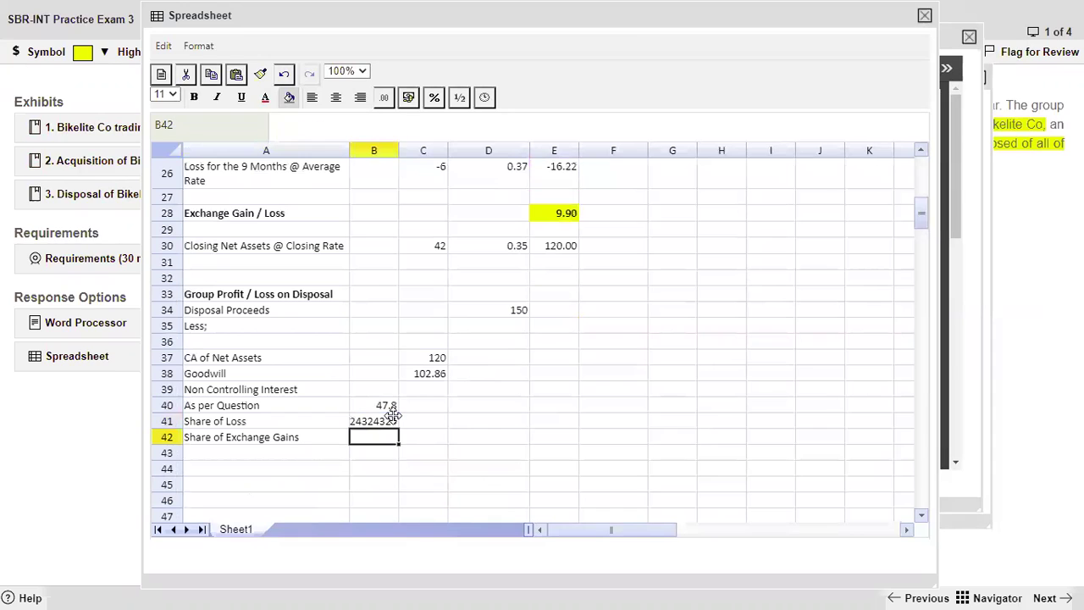
Start the share of exchange gains formula in B42 with a reference to the net assets exchange gain in E28
type("=")
key("Right")
key("Right")
key("Up")
key("Up")
key("Up")
key("Up")
key("Up")
key("Up")
key("Up")
key("Up")
key("Right")
key("Right")
key("Right")
key("Up")
key("Up")
key("Up")
key("Left")
key("Up")
key("Up")
key("Up")
key("Left")
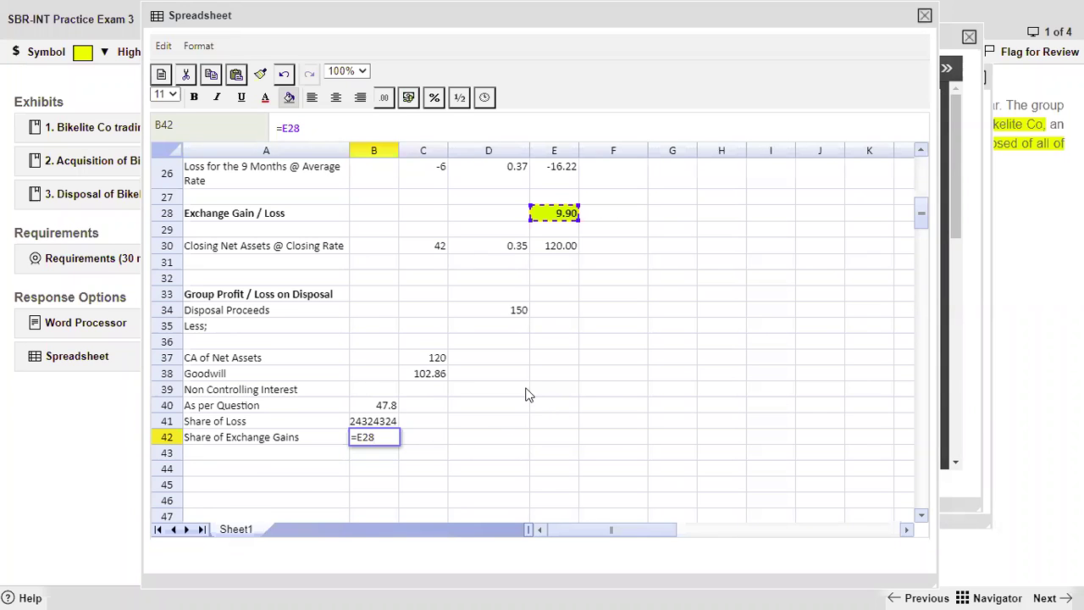
Add the goodwill exchange gain in E19 to the B42 formula and complete it as =(E19+E28)*20%
scroll(525, 394, "up", 4)
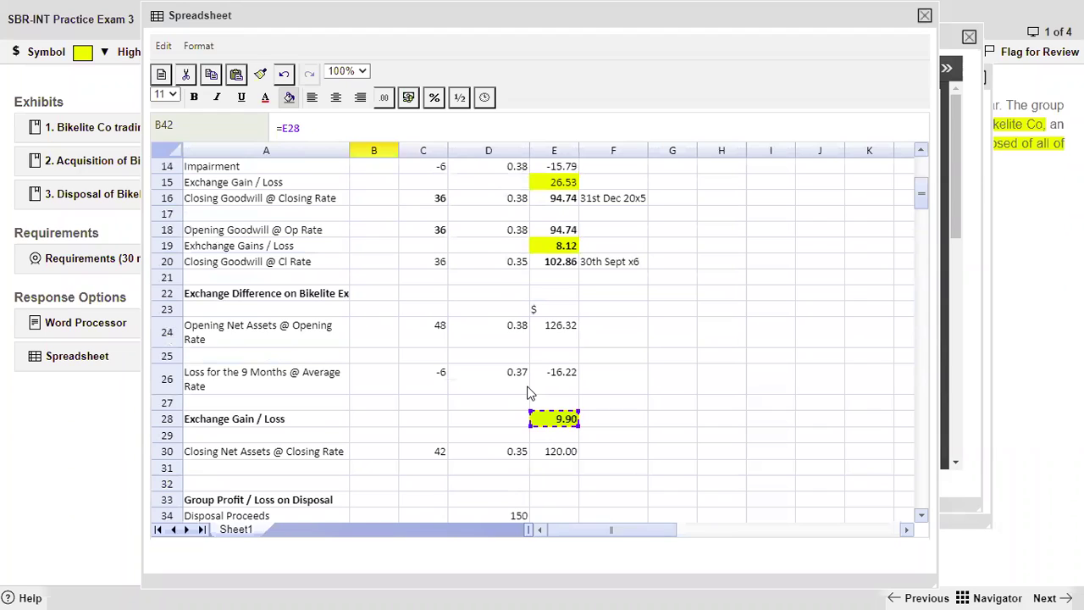
left_click(283, 128)
type("(")
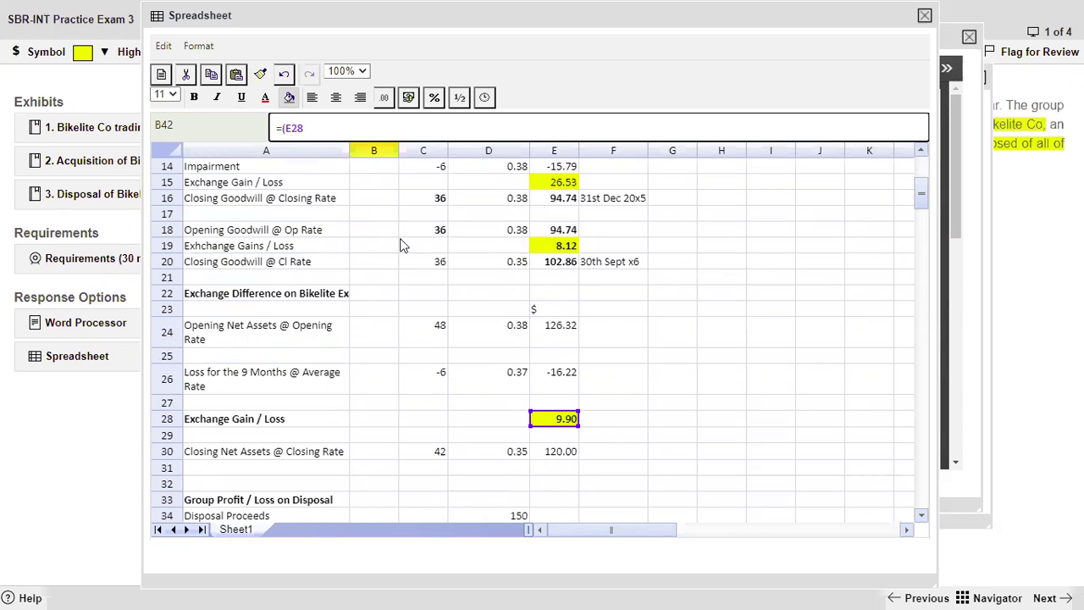
scroll(402, 246, "down", 2)
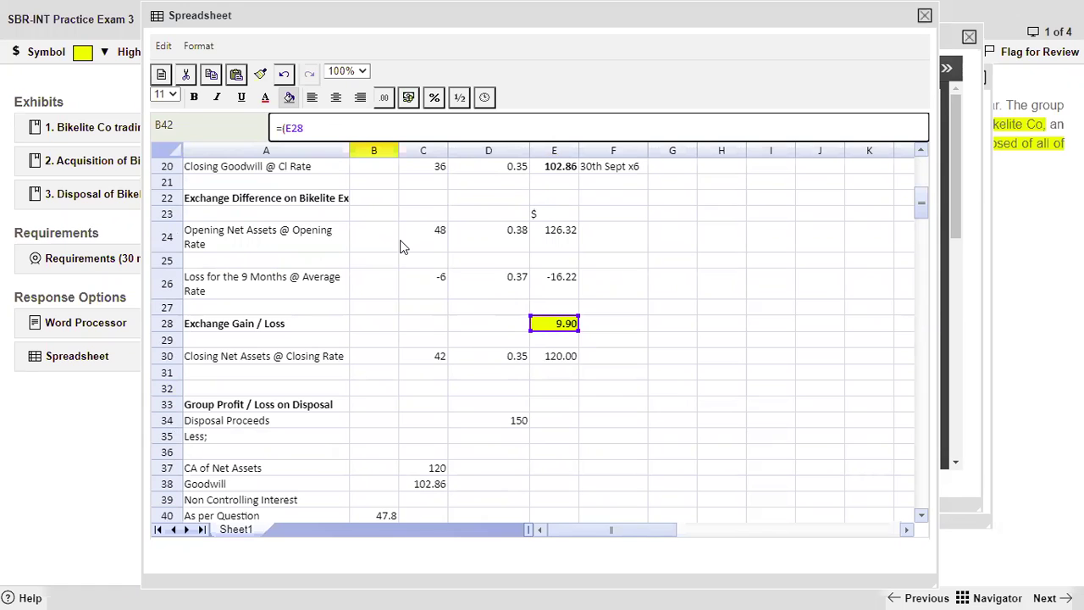
scroll(402, 246, "down", 2)
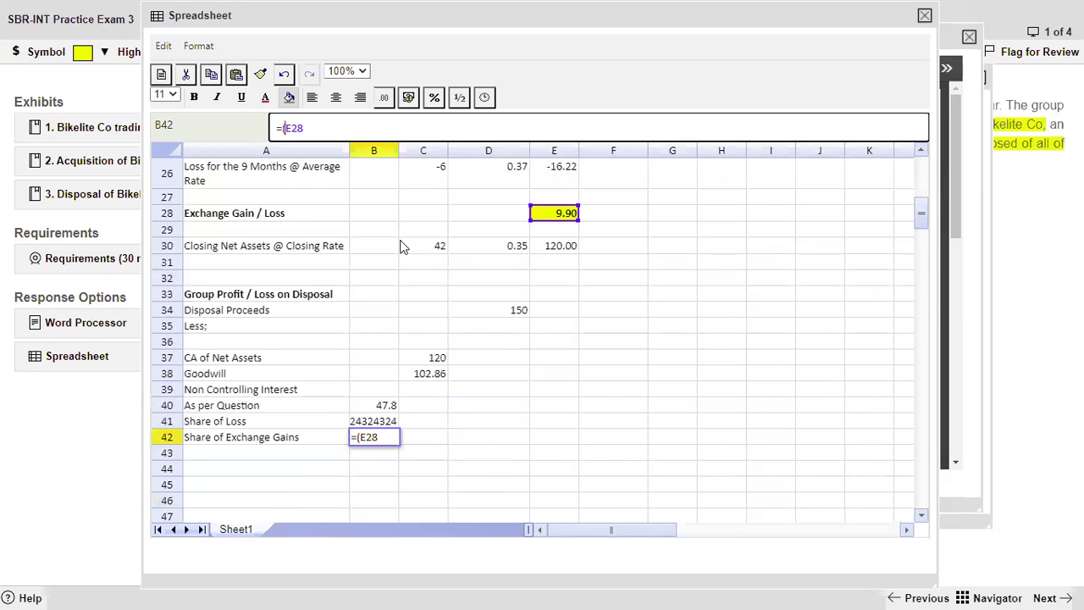
scroll(403, 246, "up", 5)
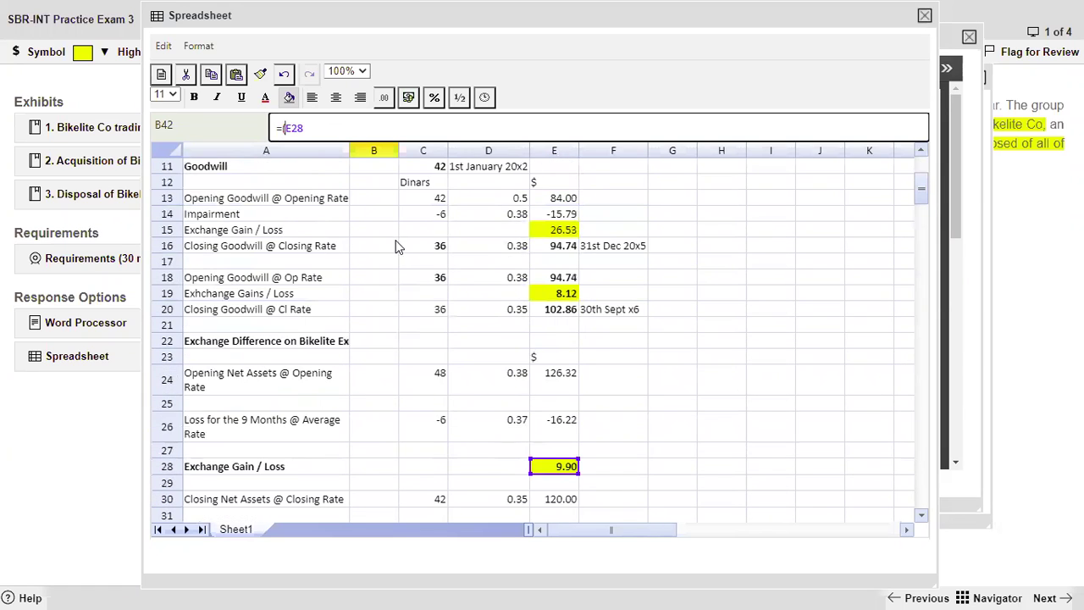
left_click(547, 299)
type("+E28")
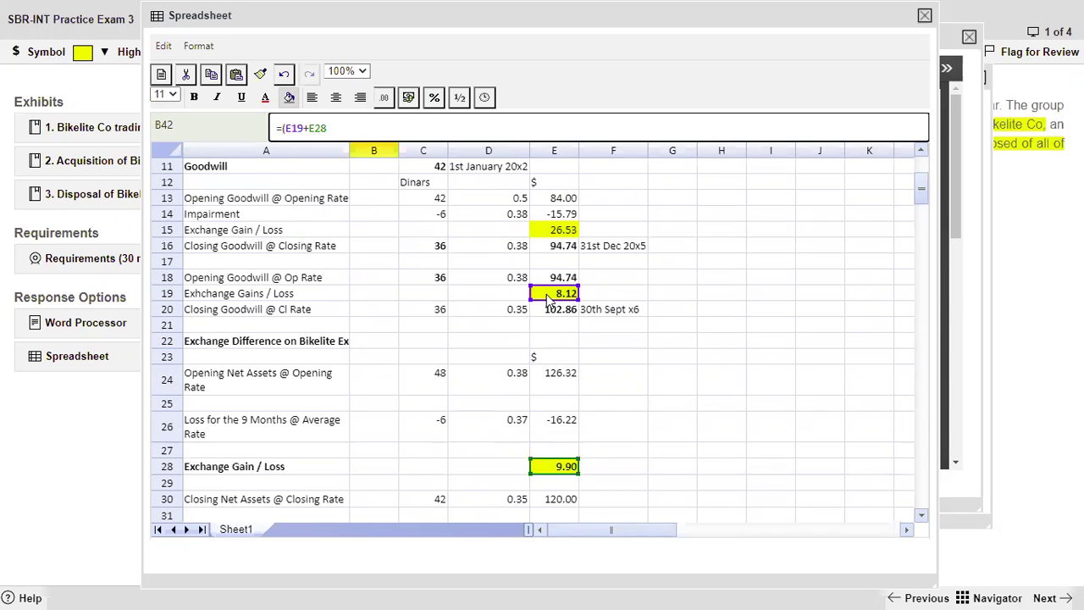
type(")*")
scroll(426, 254, "down", 5)
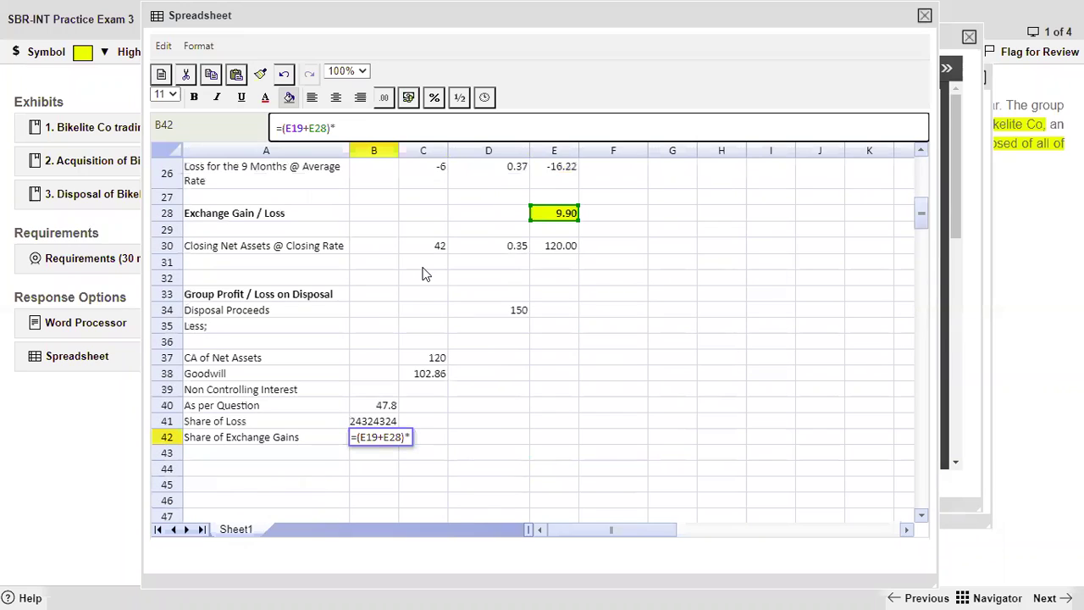
type("20%")
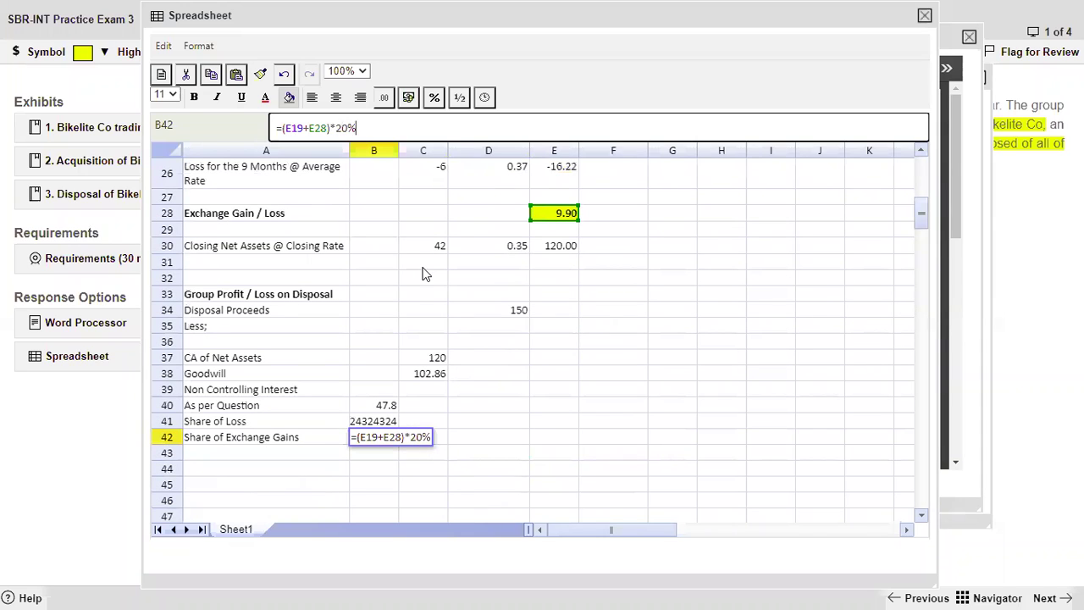
key("Return")
Total the non-controlling interest amounts in B40:B42 as a negative SUM in C42
left_click(432, 437)
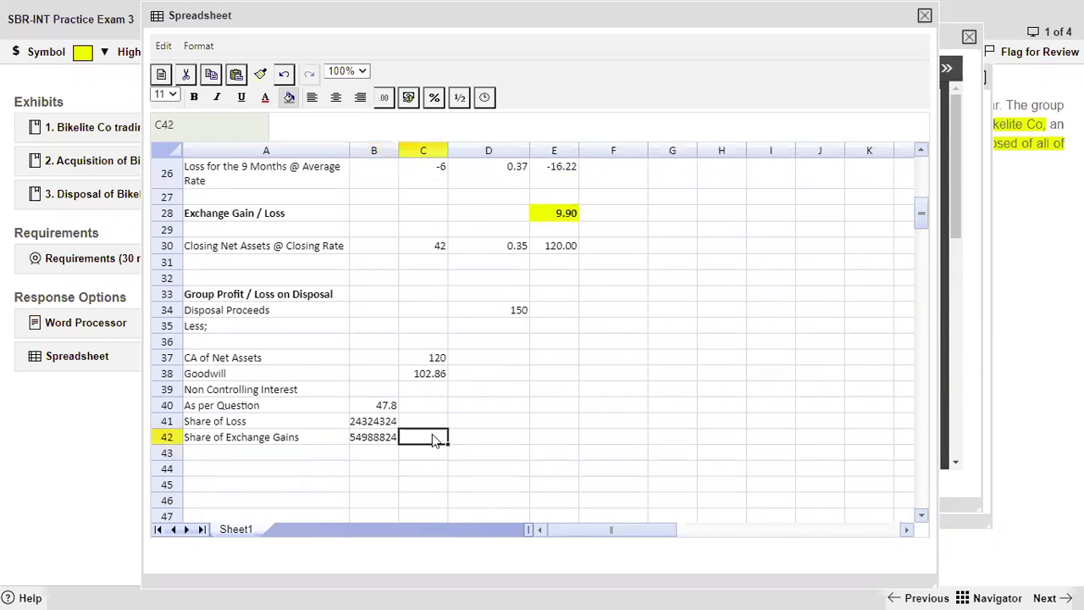
double_click(432, 437)
type("=sum(")
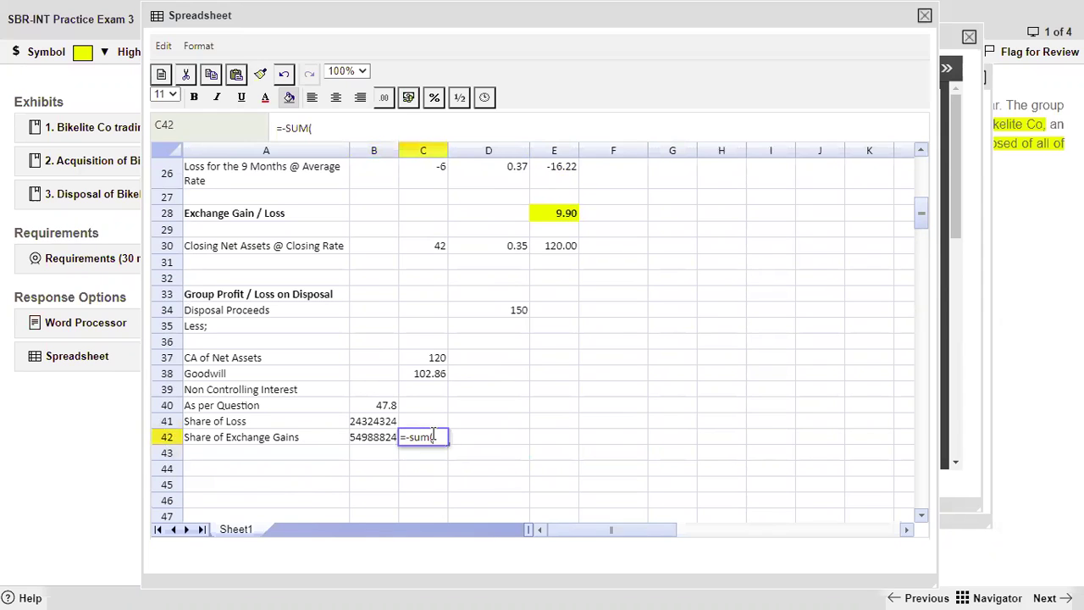
left_click_drag(373, 437, 432, 438)
type(")")
key("Return")
Format the non-controlling interest figures in B40:C42 with the 0.00 number format
left_click(384, 97)
left_click(419, 167)
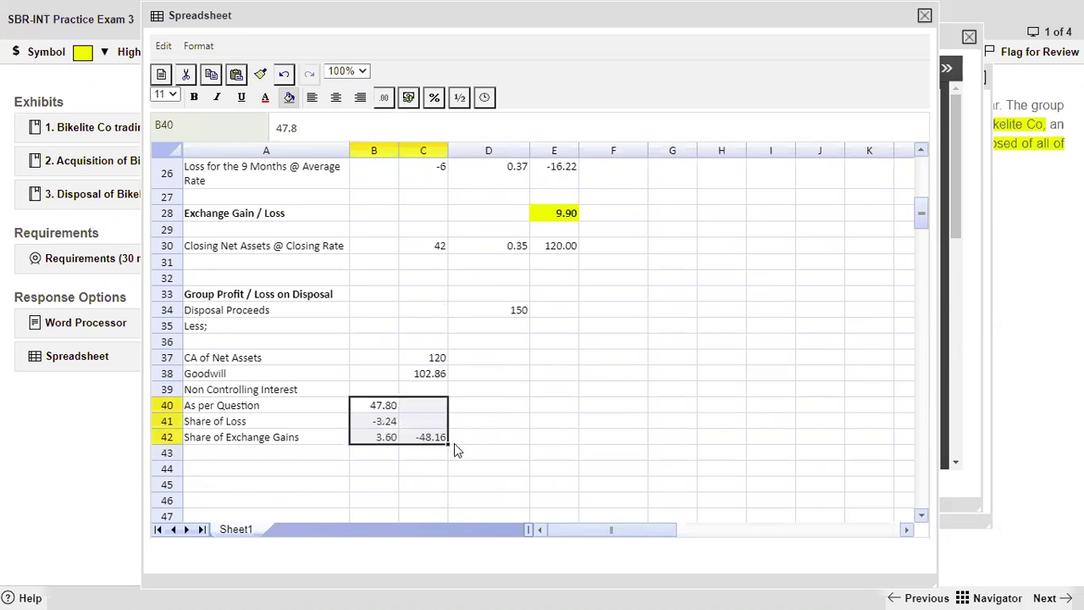
left_click(433, 467)
Enter =-SUM(C37:C42) in D42 to total the net assets, goodwill and non-controlling interest as a deduction
left_click(500, 423)
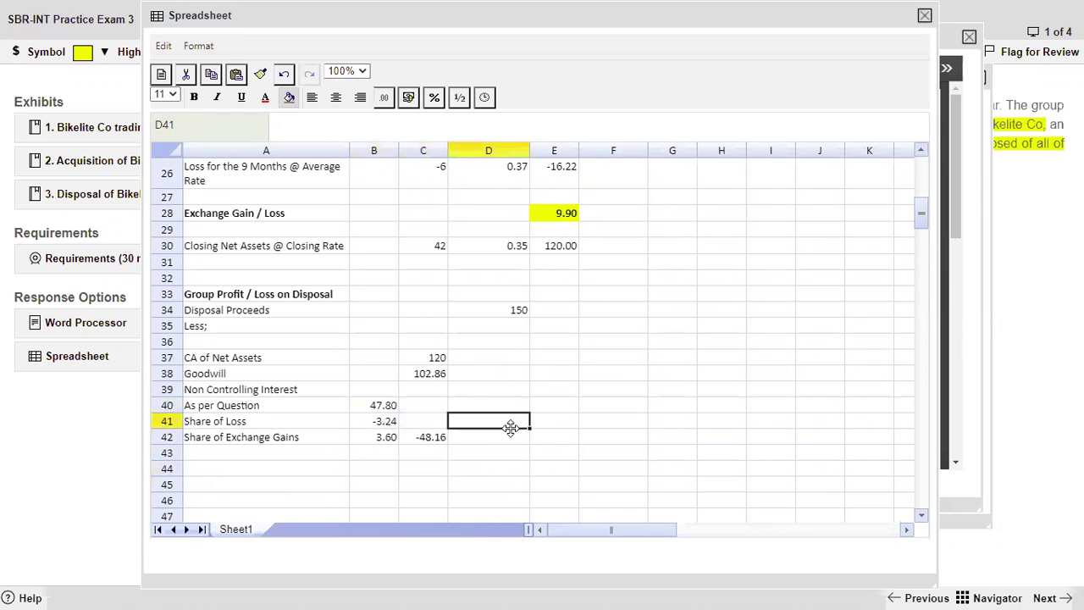
left_click(515, 440)
left_click(443, 440)
left_click(520, 439)
type("=")
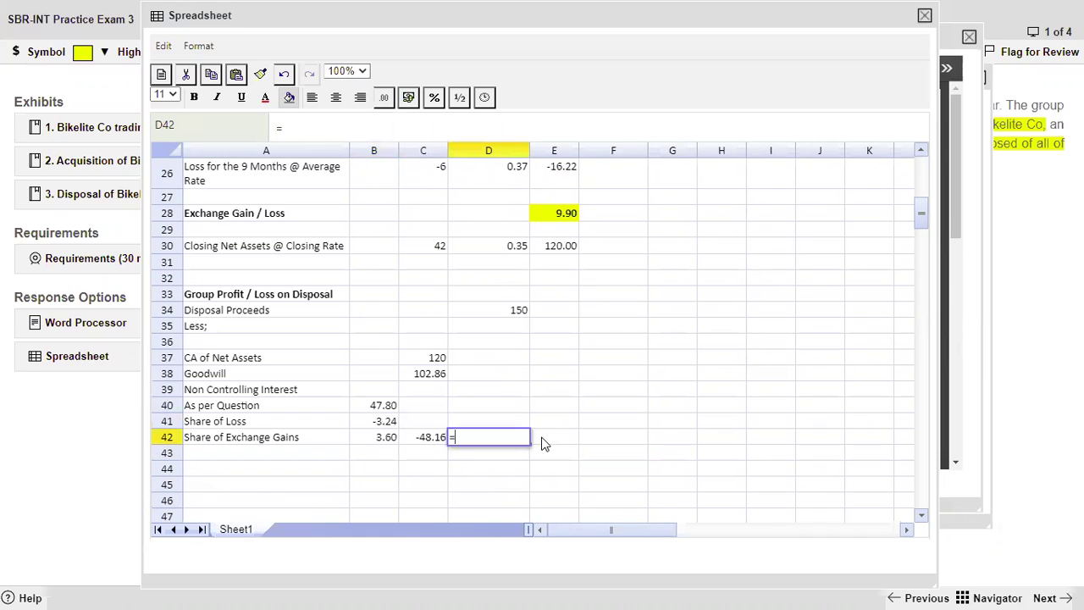
type("-sum(")
key("Left")
key("shift+Up")
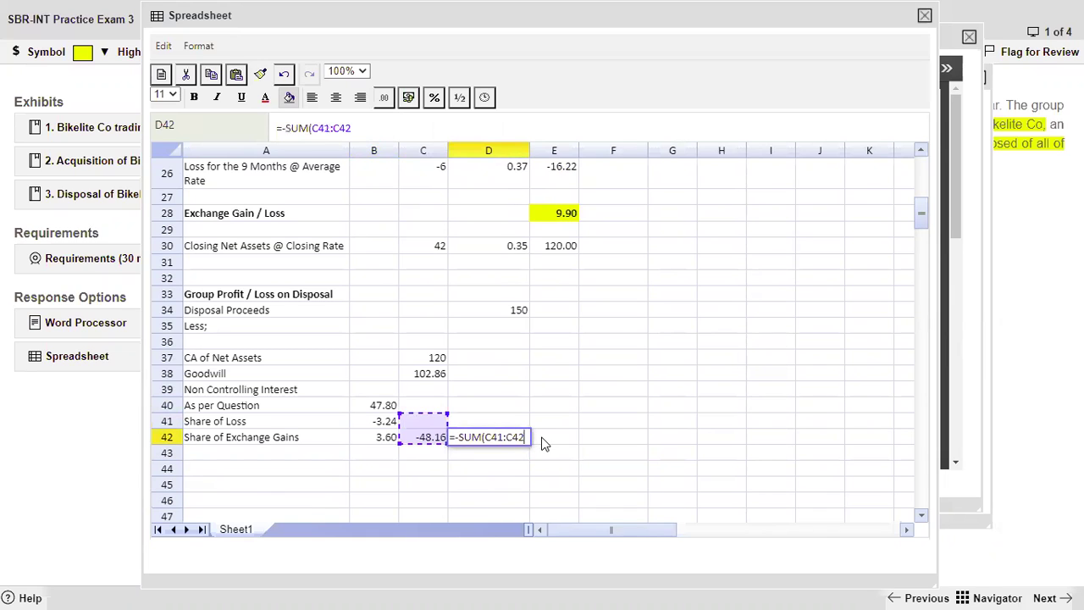
key("shift+Up")
key("shift+Up")
key("shift+Up")
key("shift+Up")
type(")")
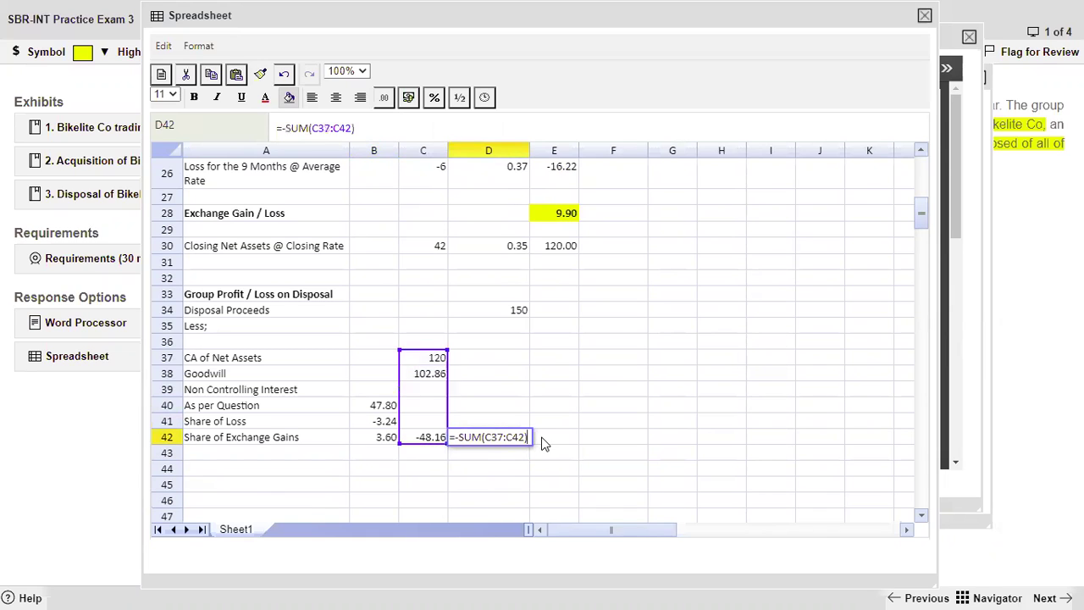
key("Return")
Format the total in D42 to two decimal places
key("Up")
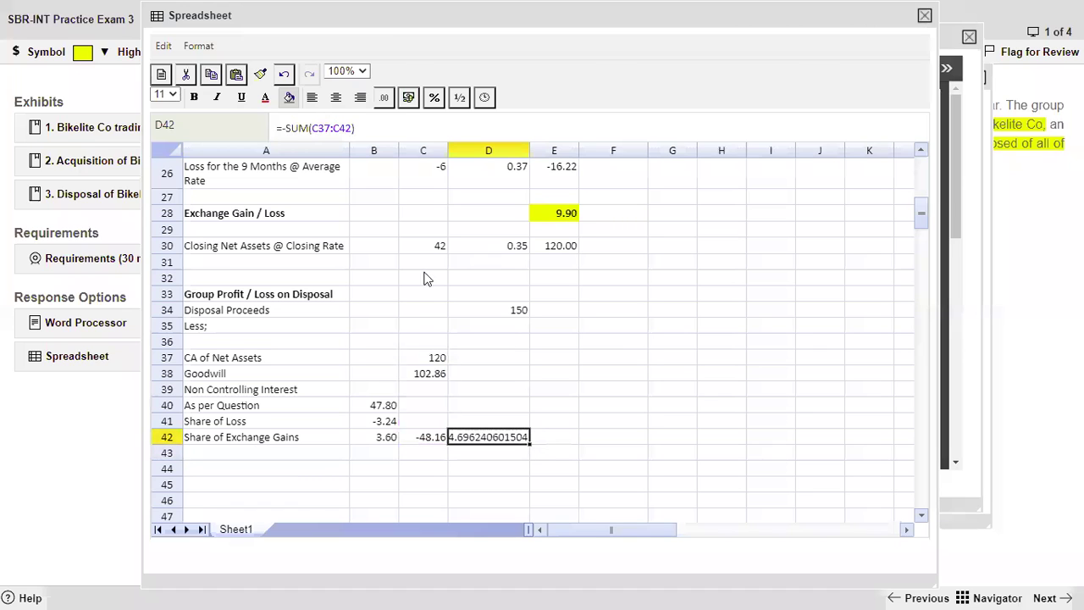
left_click(384, 99)
left_click(415, 208)
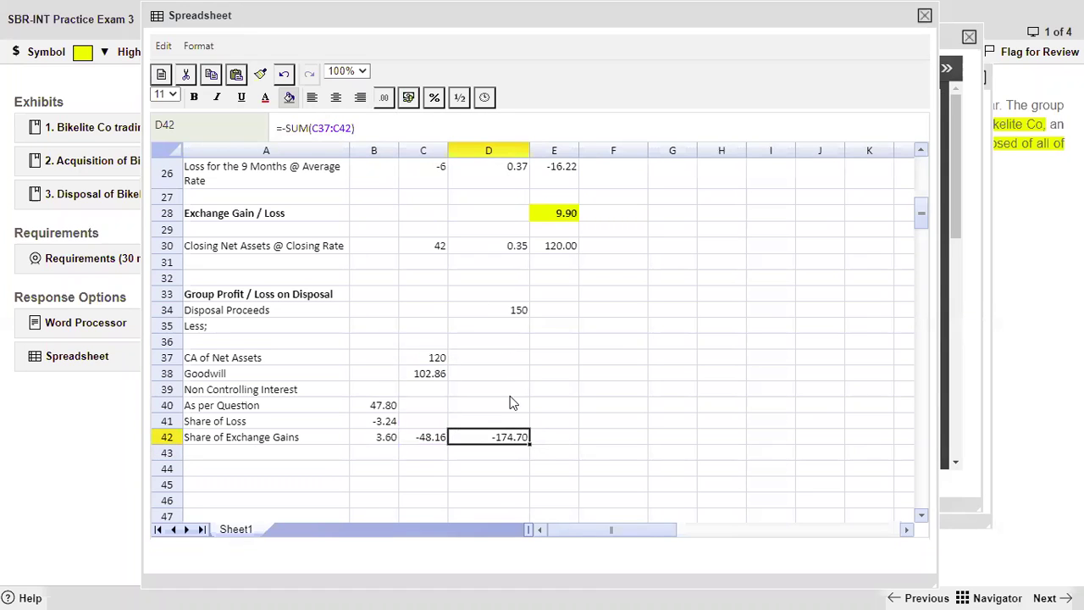
Enter =SUM(D34:D42) in D44 to net the disposal proceeds against the deductions
left_click(503, 470)
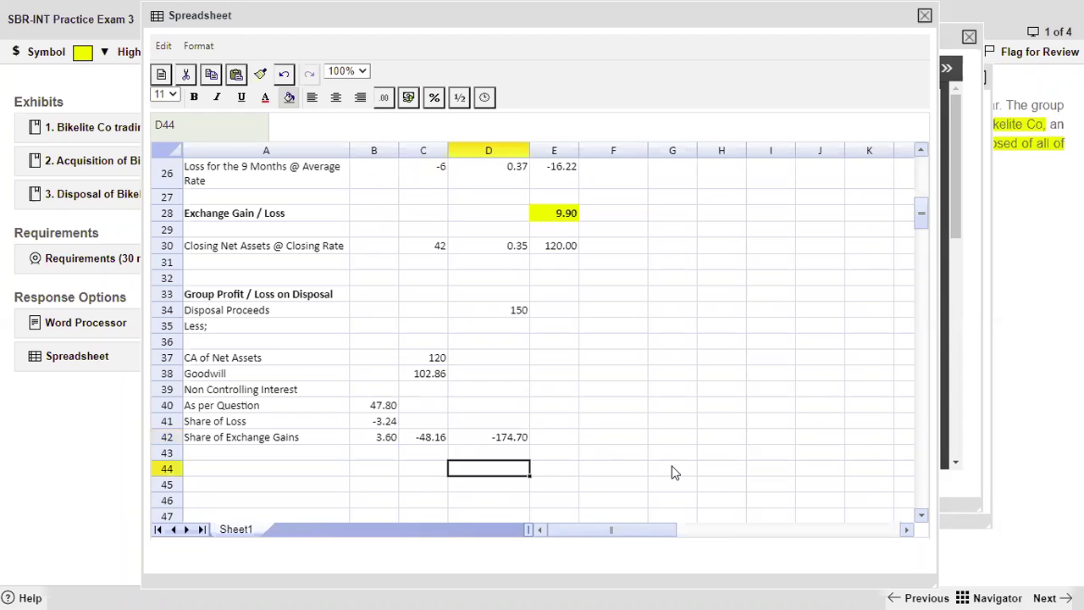
type("=SUM(")
key("Up")
key("Up")
key("shift+Up")
key("shift+Up")
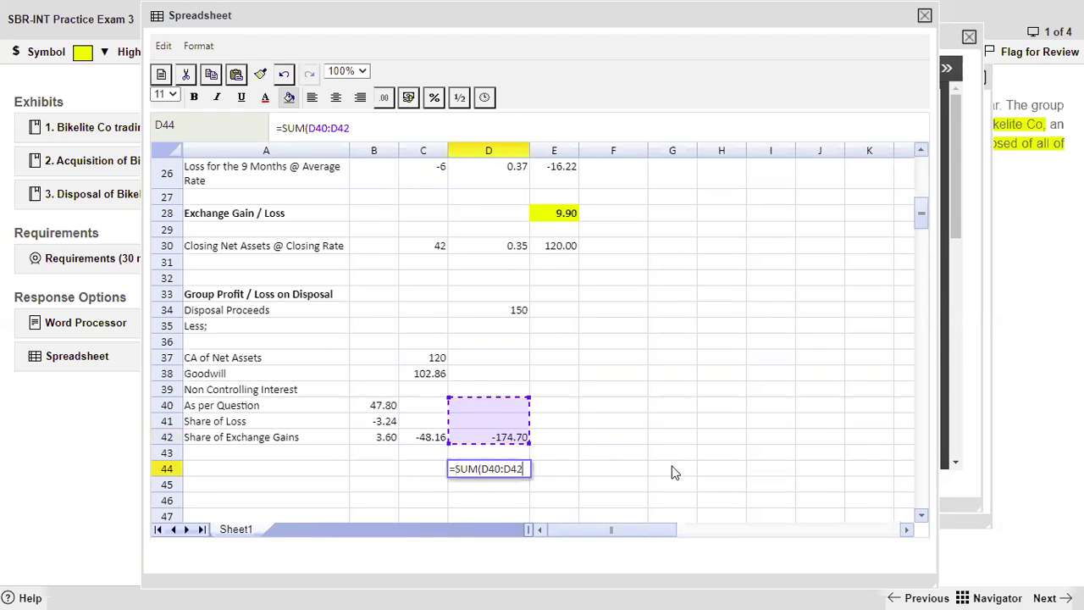
key("shift+Up")
key("shift+Up")
key("shift+Up")
key("shift+Up")
key("shift+Up")
key("shift+Up")
type(")")
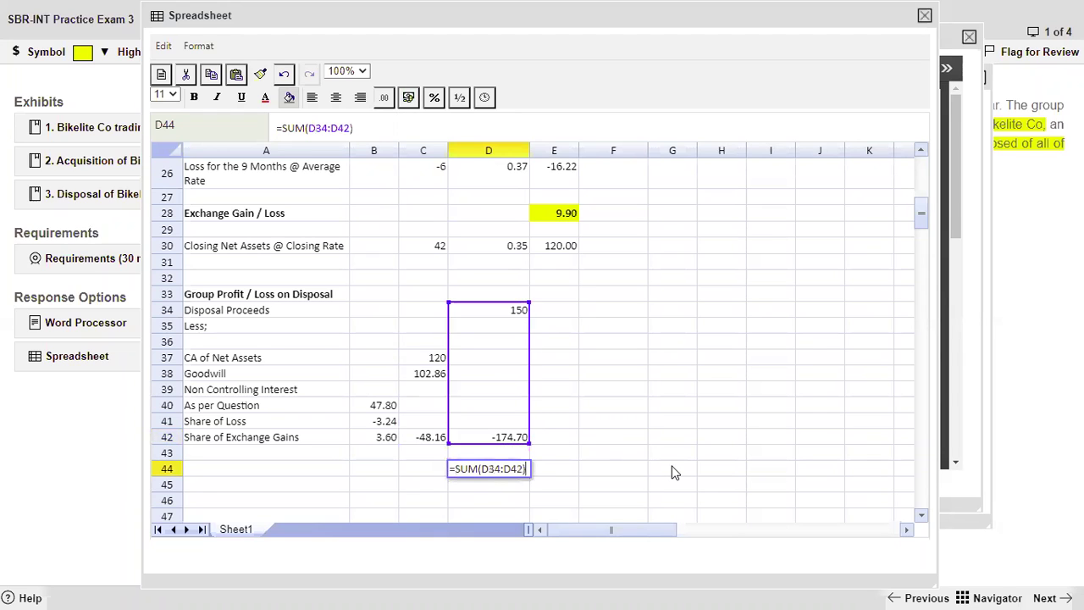
key("Return")
Format the disposal result in D44 to two decimal places
left_click(511, 471)
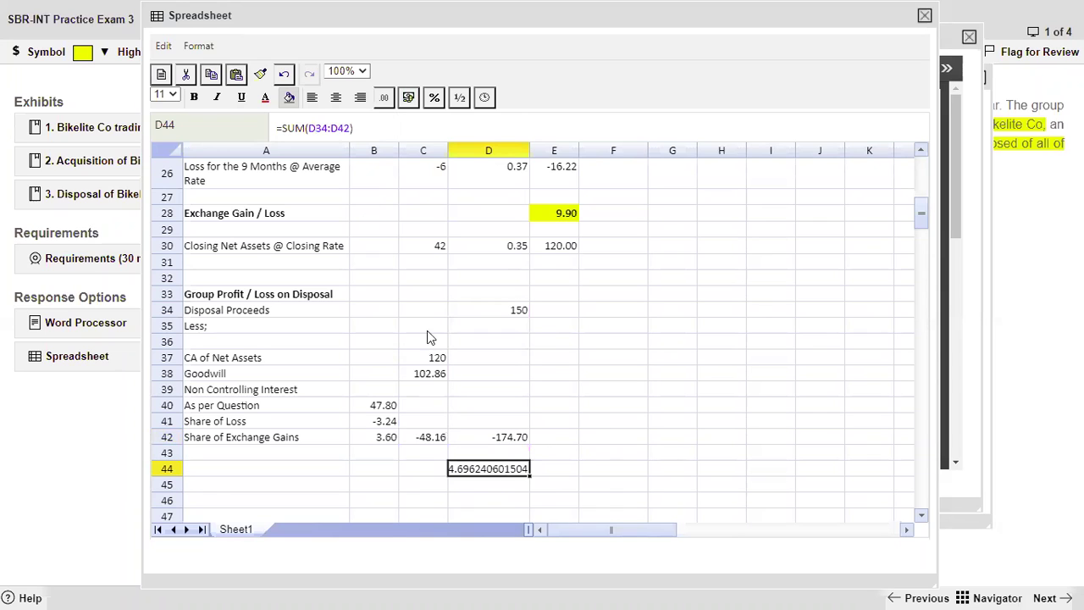
left_click(408, 97)
left_click(401, 159)
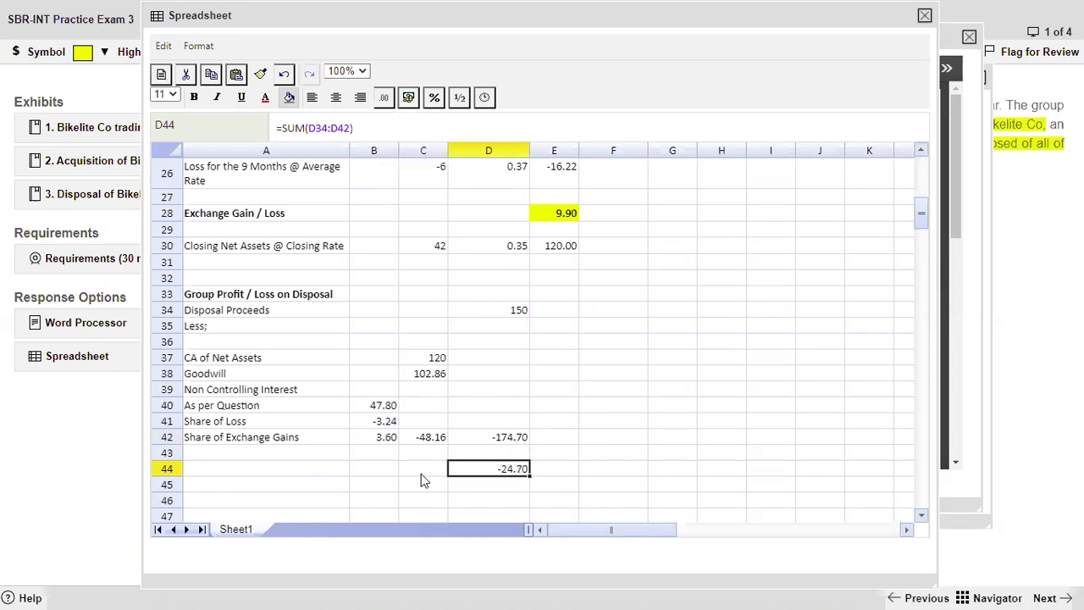
Label A44 "Loss on Disposal" and make A44:D44 bold
left_click(302, 470)
type("Loss on Disposal")
key("Return")
key("Up")
key("shift+Right")
key("shift+Right")
key("shift+Right")
key("shift+Right")
key("shift+Left")
key("ctrl+b")
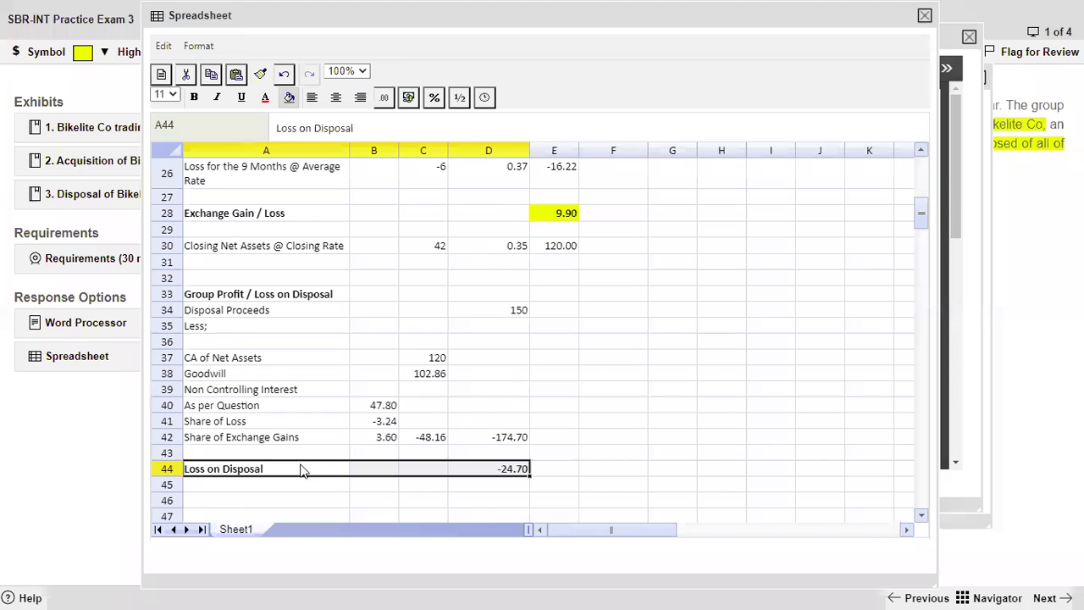
Enter the label "Exchange Gains in OCI Recycled to PL" in A43, above the Loss on Disposal row
left_click(251, 454)
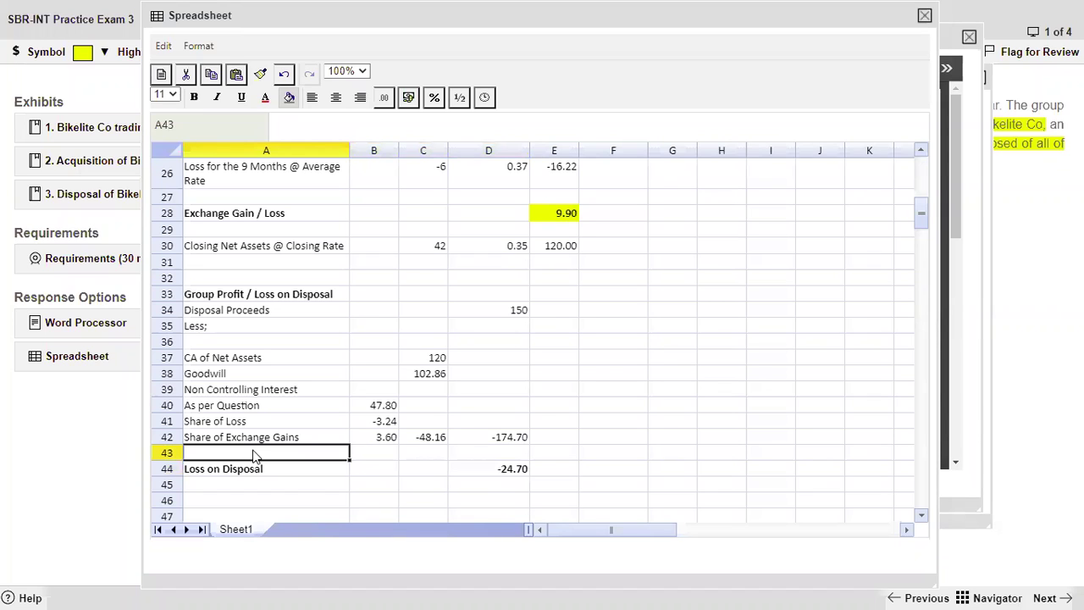
type("Exchange ")
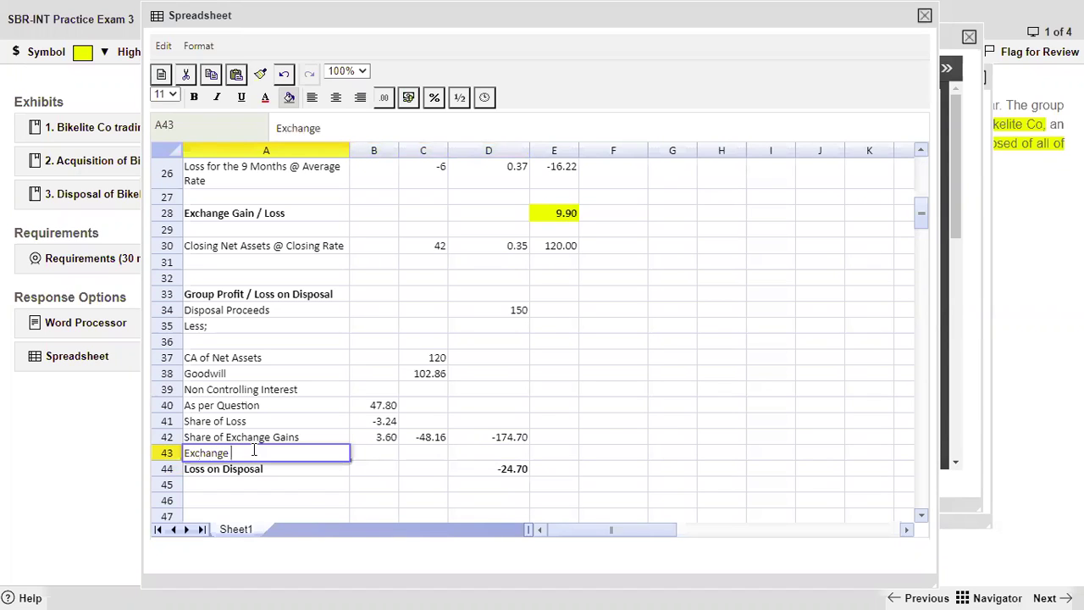
type("Gains in OCI Rec")
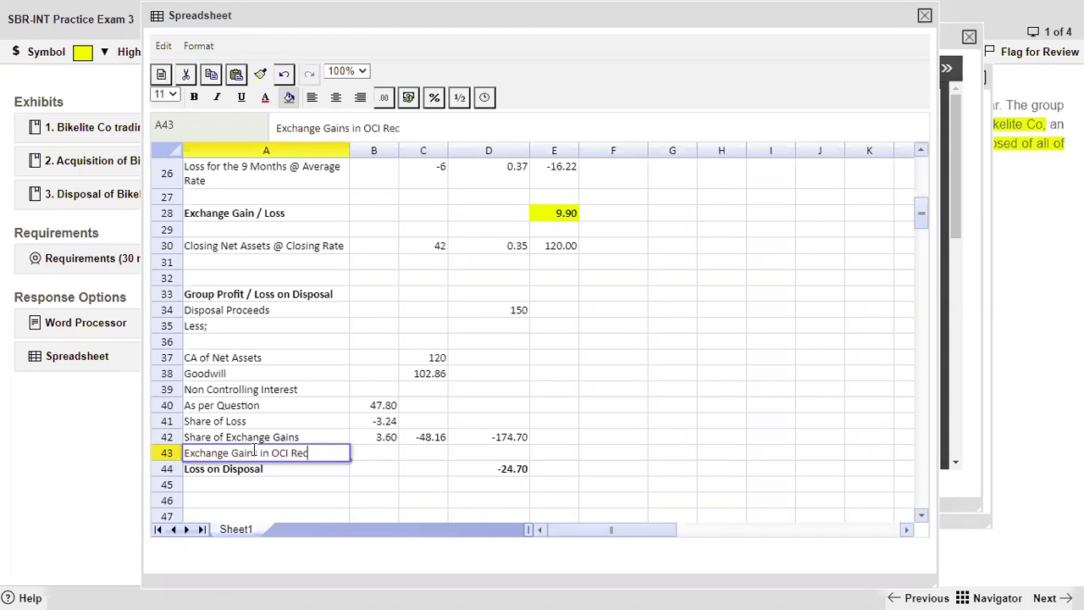
type("ycled to Pk")
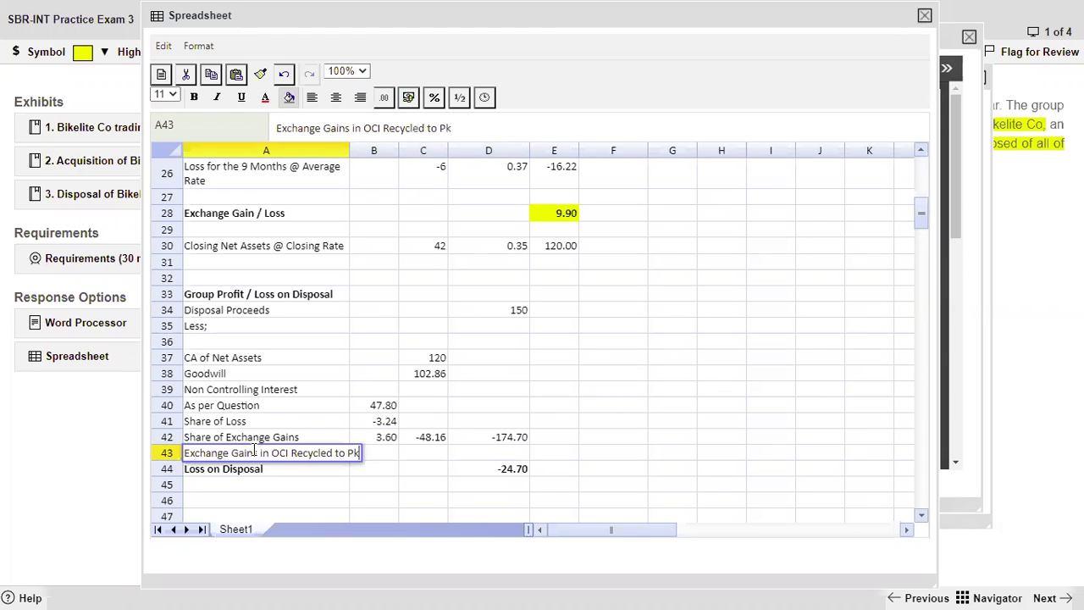
key("BackSpace")
type("L")
key("Return")
Start the recycled exchange gains formula in D43 with a reference to the goodwill exchange gain in E15
key("Up")
key("Right")
key("Right")
key("Right")
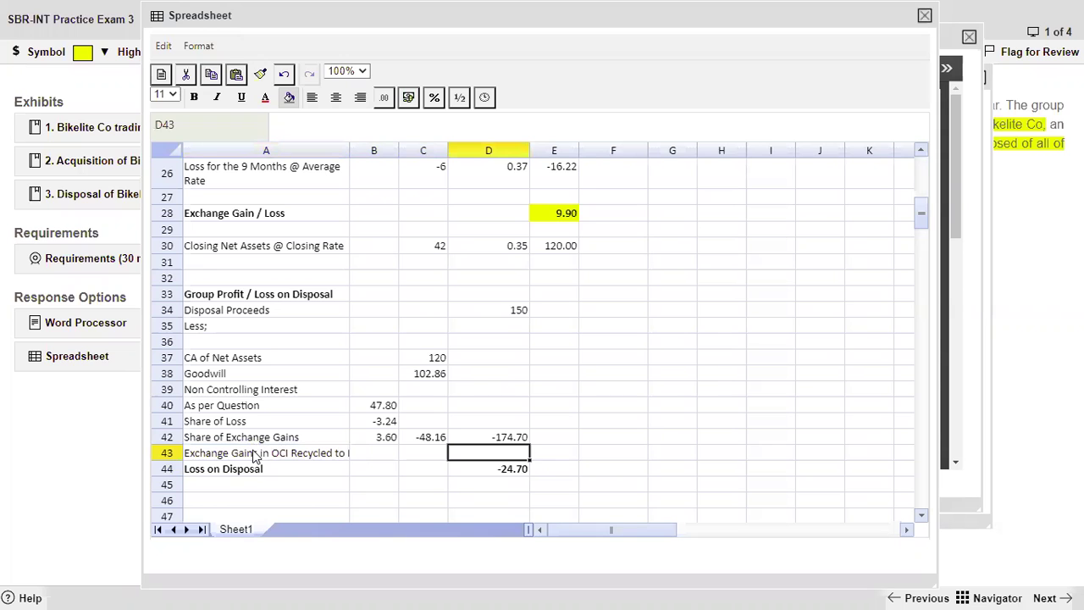
type("=")
scroll(721, 331, "up", 3)
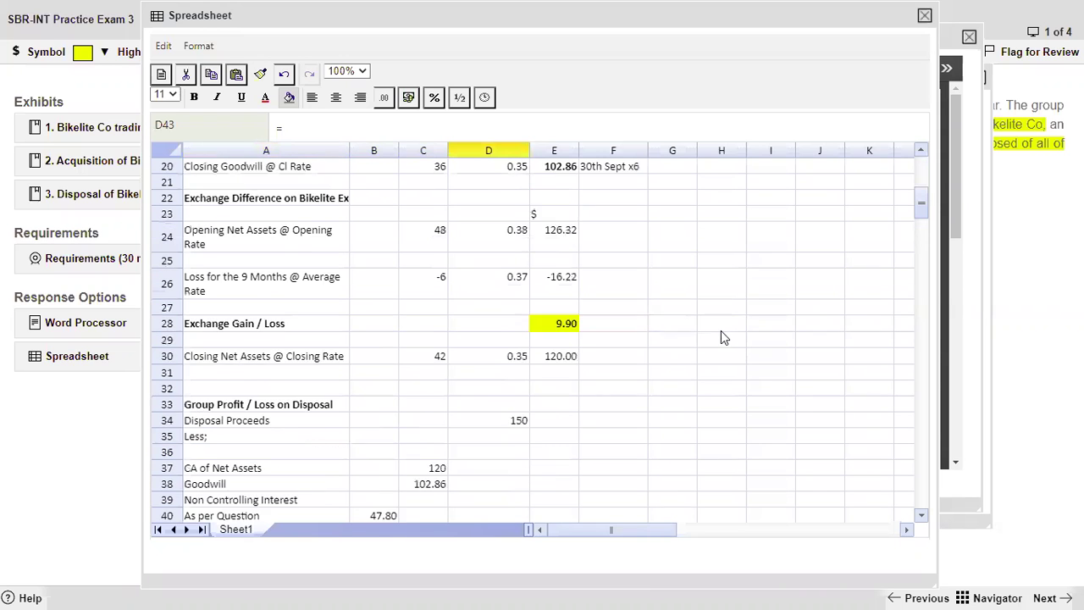
scroll(721, 331, "up", 5)
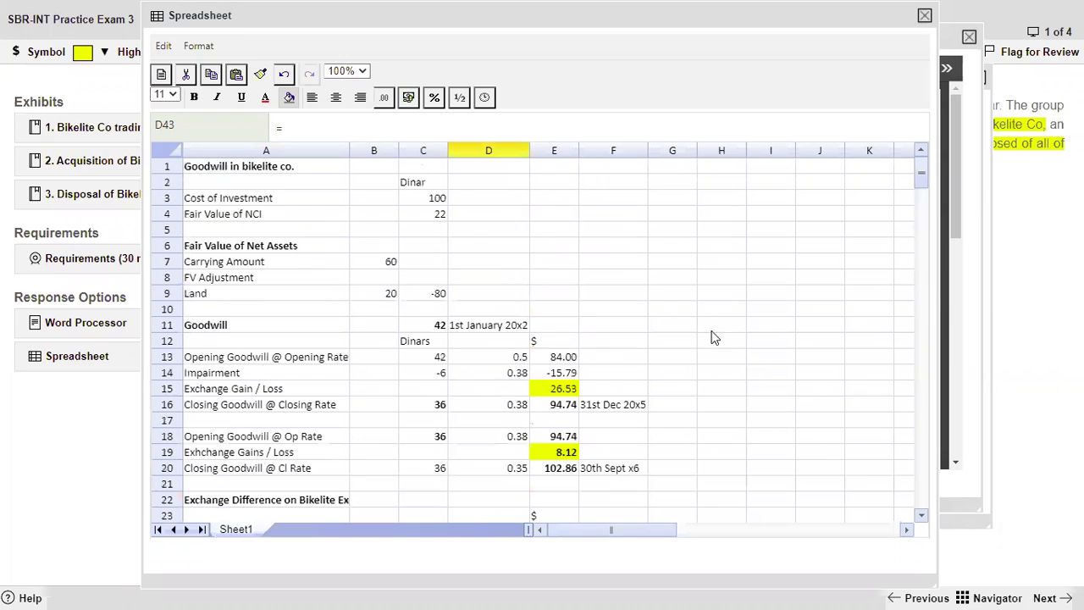
scroll(499, 267, "down", 3)
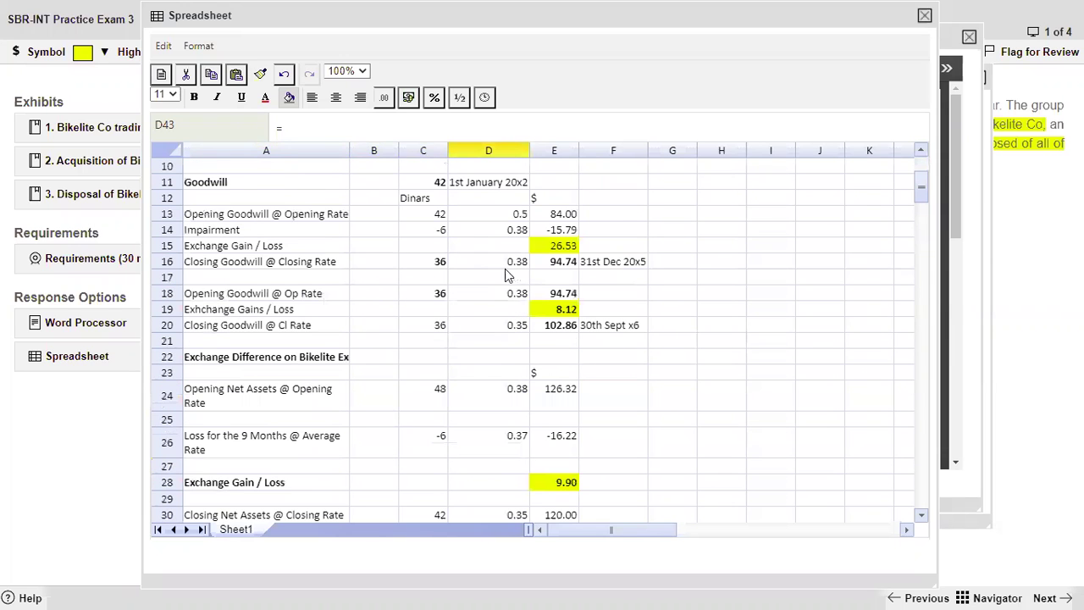
left_click(546, 249)
type("+")
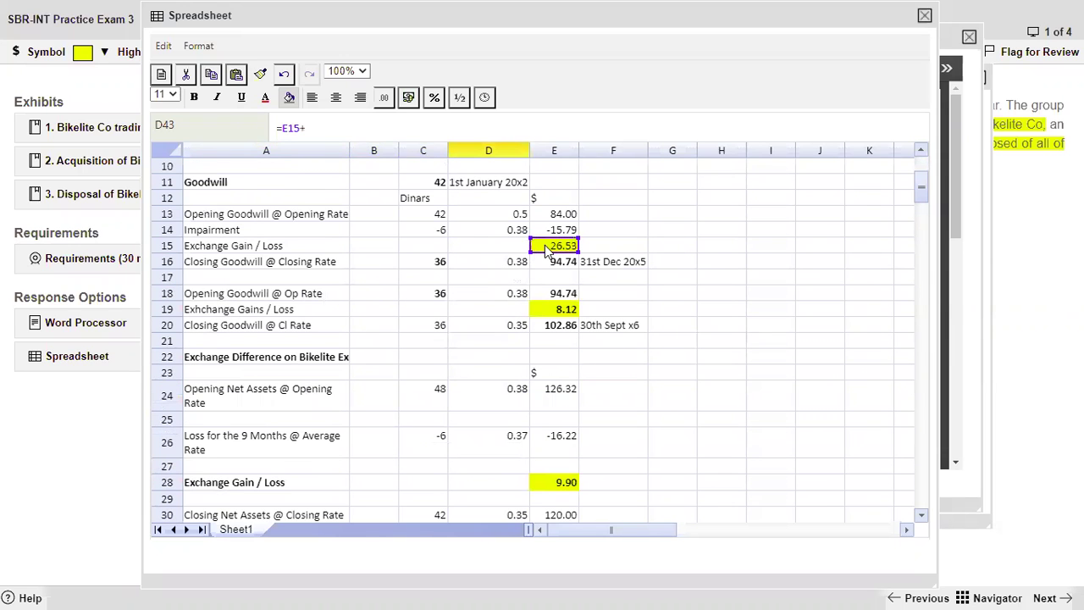
Add the goodwill exchange gain in E19 and the net assets exchange gain in E28 to the D43 formula
left_click(559, 314)
type("+")
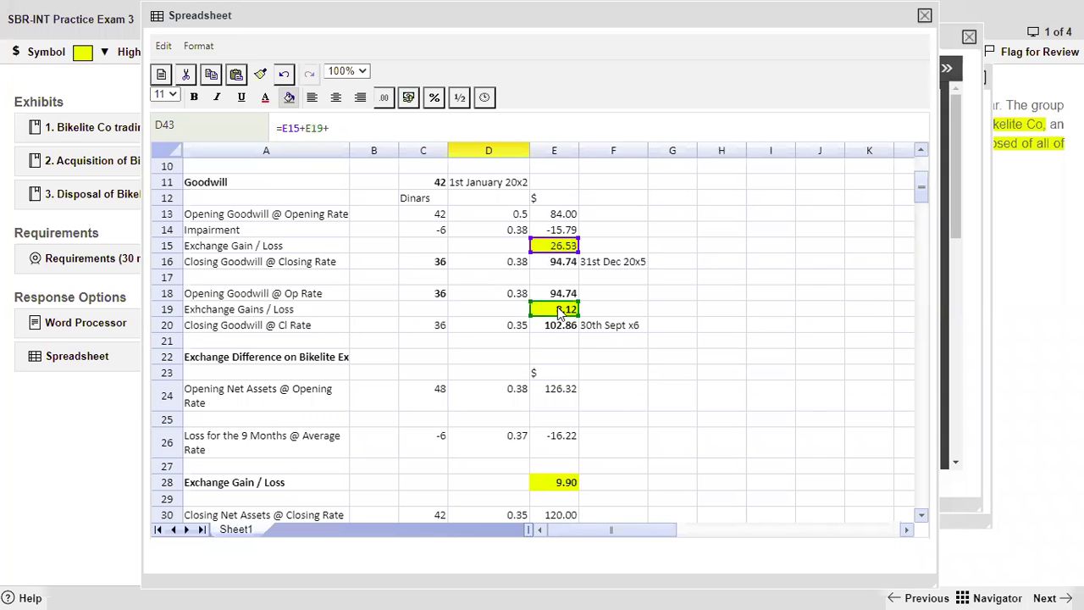
scroll(551, 320, "down", 2)
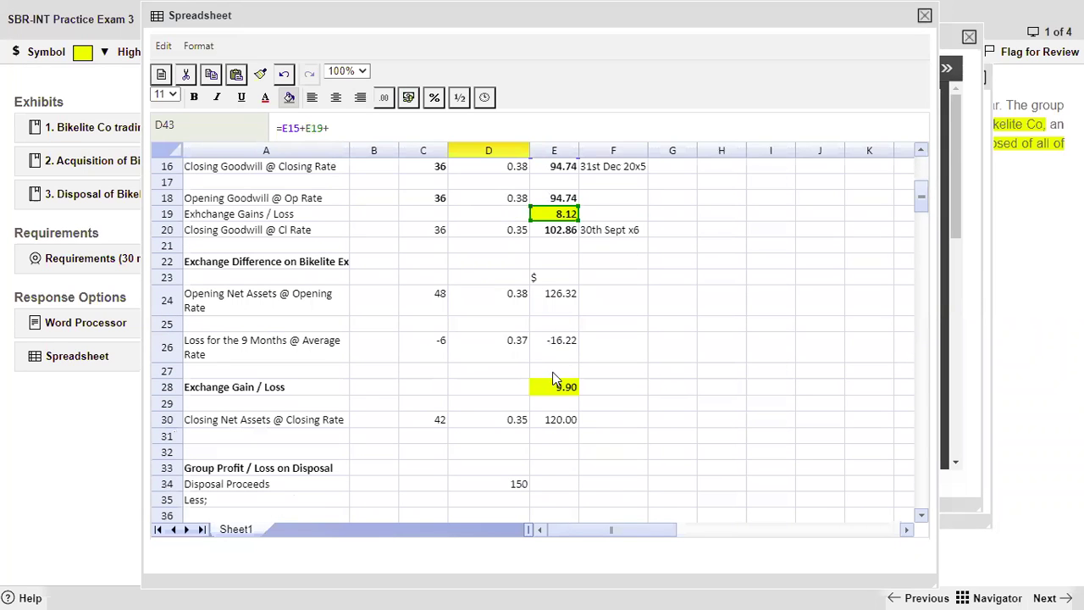
left_click(560, 394)
type("+")
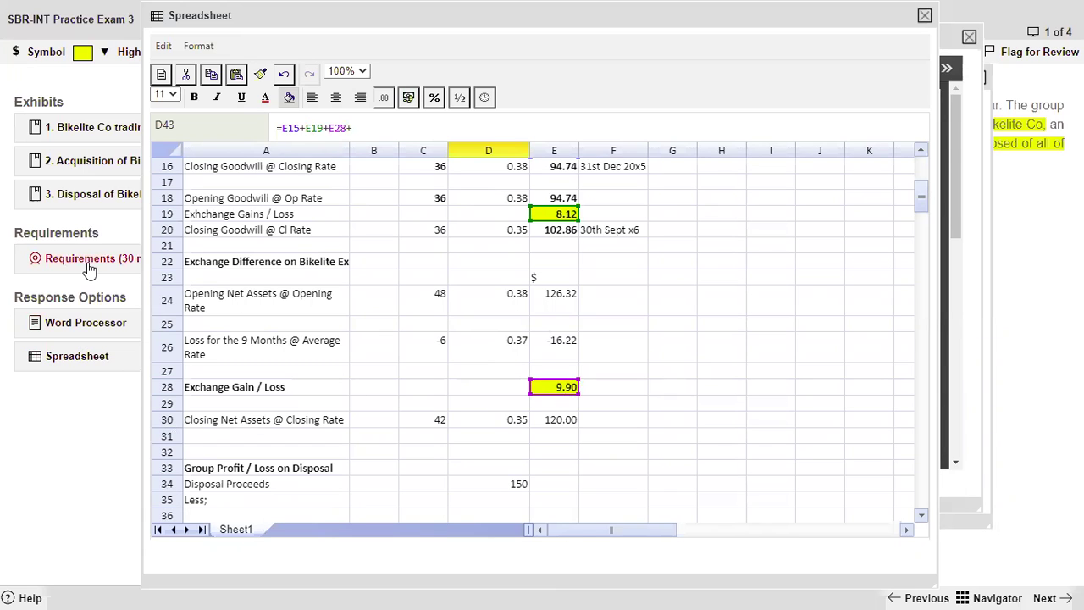
Check the cumulative exchange gains in the Disposal of Bikelite Co exhibit and complete D43 as =E15+E19+E28+74.1
left_click(91, 197)
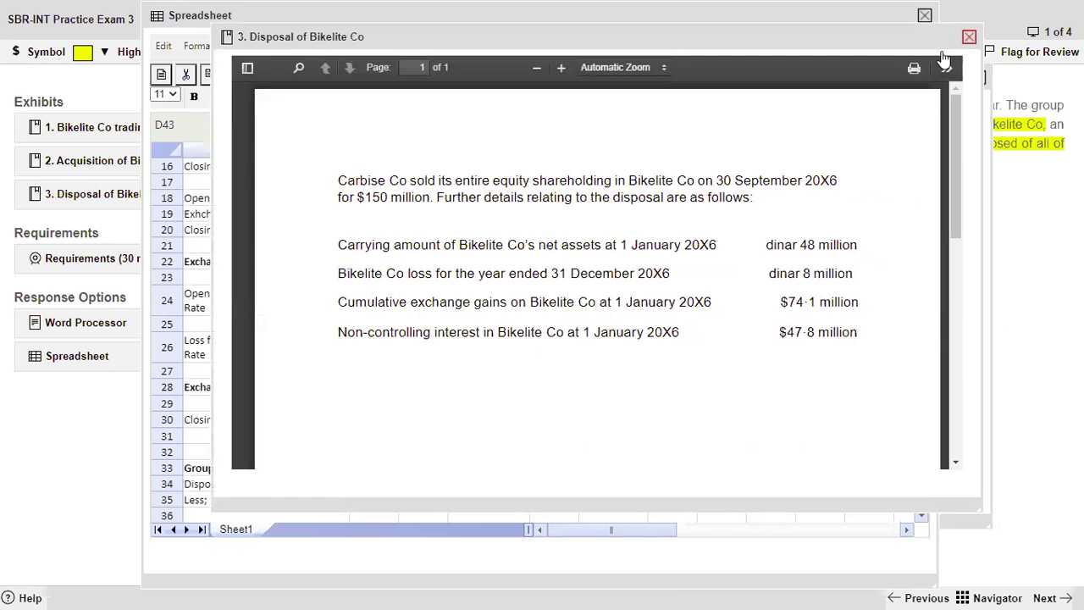
left_click(969, 37)
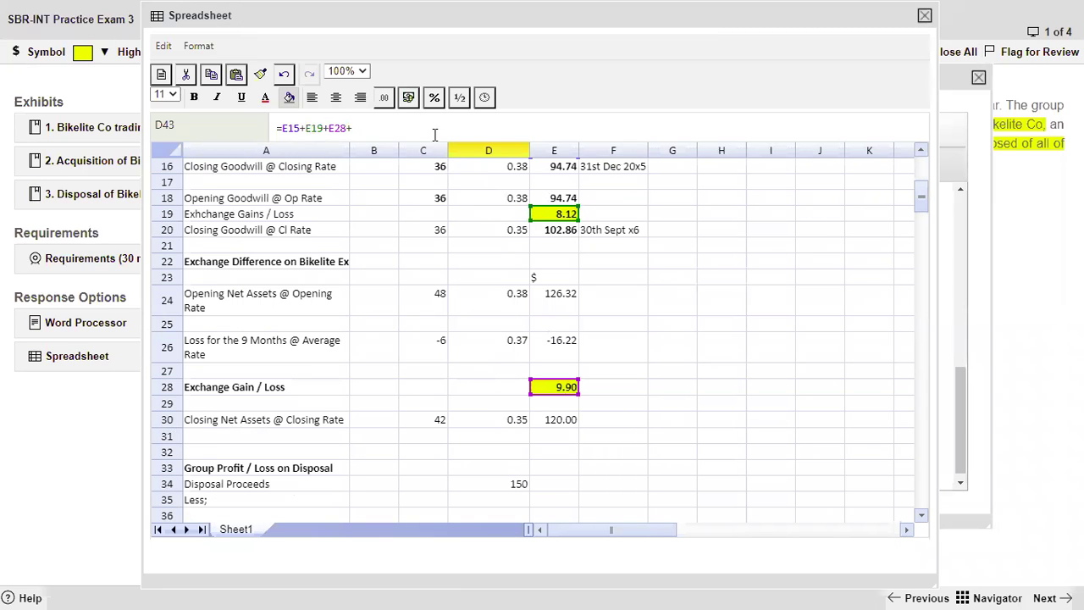
left_click(435, 132)
type("-B42")
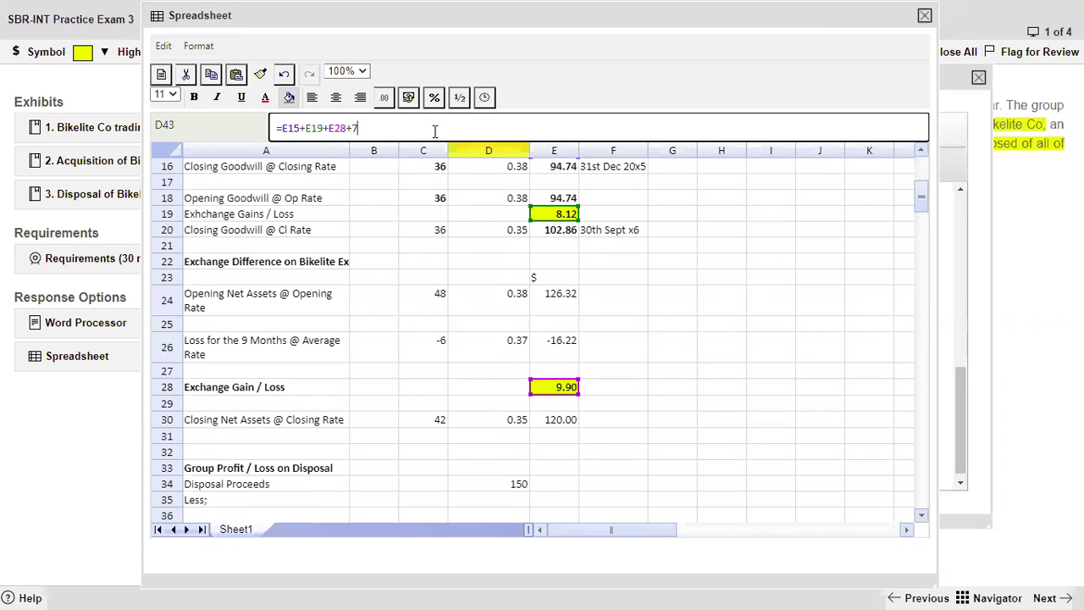
key("Return")
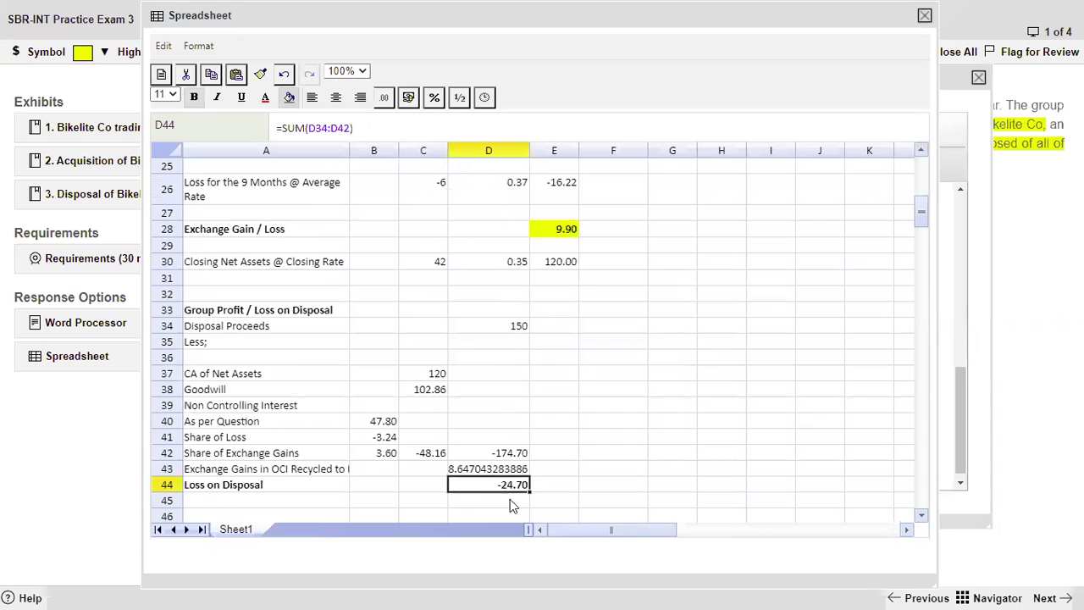
Replace the disposal result formula in D44 with =SUM(D34:D43) to include the recycled exchange gains
type("=sum(")
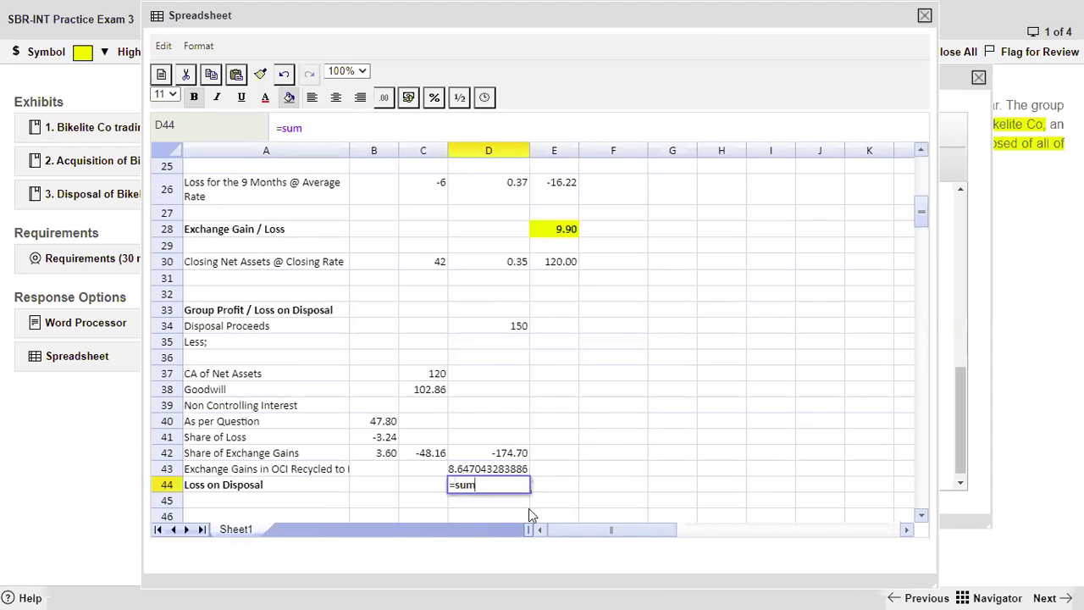
key("Up")
key("shift+Up")
key("shift+Up")
key("shift+Up")
key("shift+Up")
key("shift+Up")
key("shift+Up")
key("shift+Up")
key("shift+Up")
key("shift+Up")
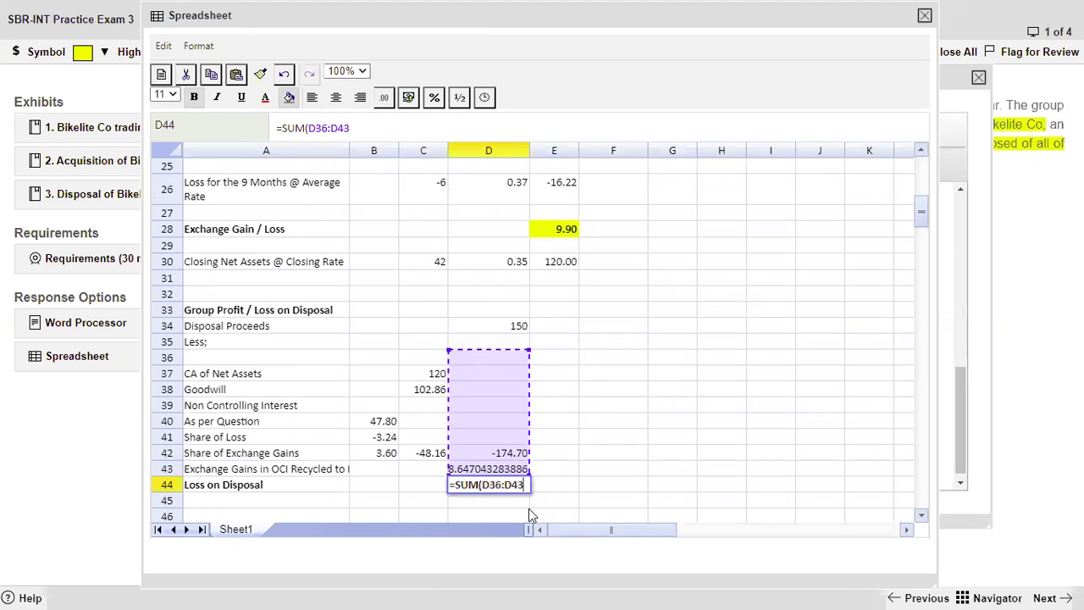
type(")")
key("Return")
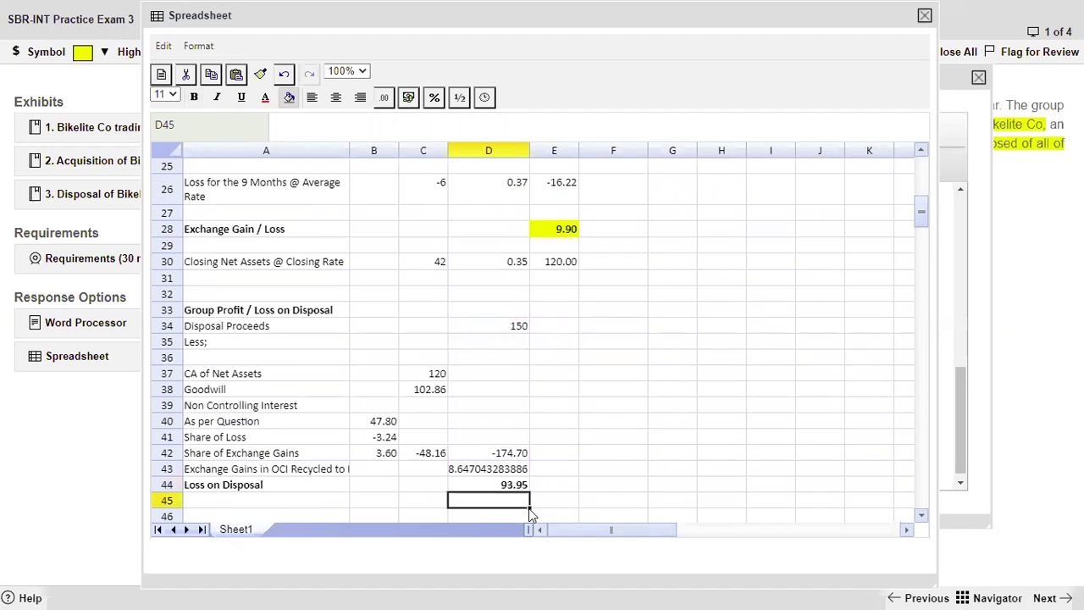
Format the recycled exchange gains in D43 to two decimal places
left_click(521, 470)
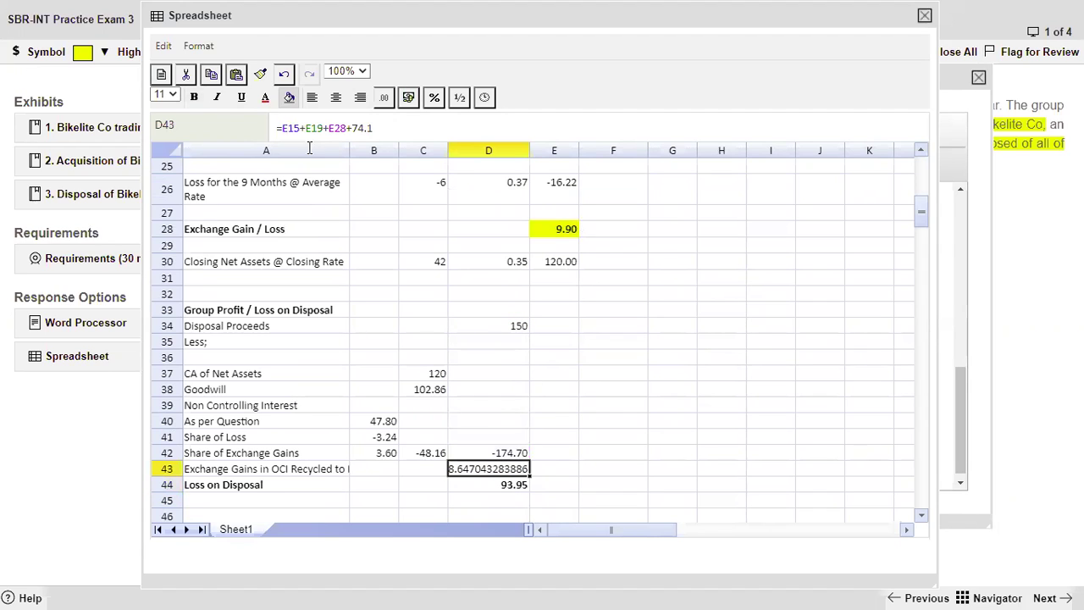
left_click(384, 97)
left_click(428, 164)
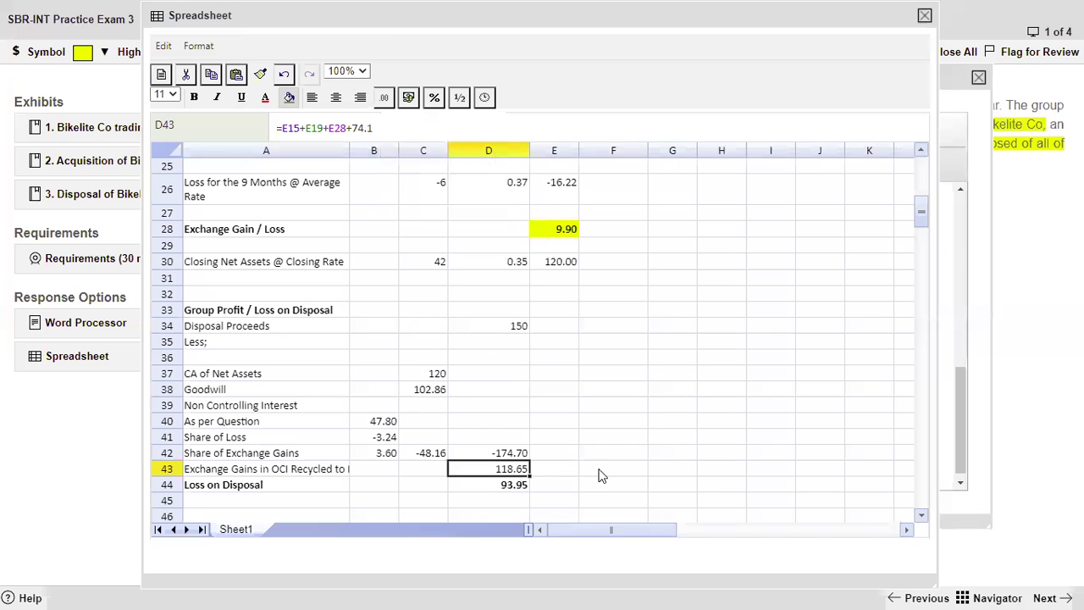
Make the recycled exchange gains row A43:D43 bold and fill it with yellow
left_click_drag(283, 467, 498, 477)
key("ctrl+b")
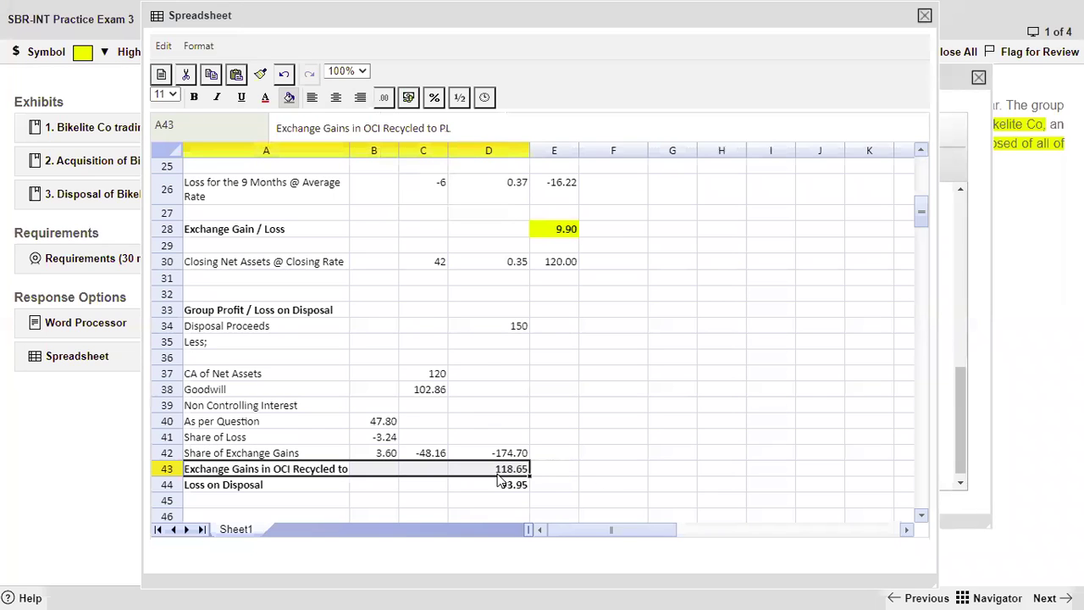
left_click(289, 98)
left_click(678, 414)
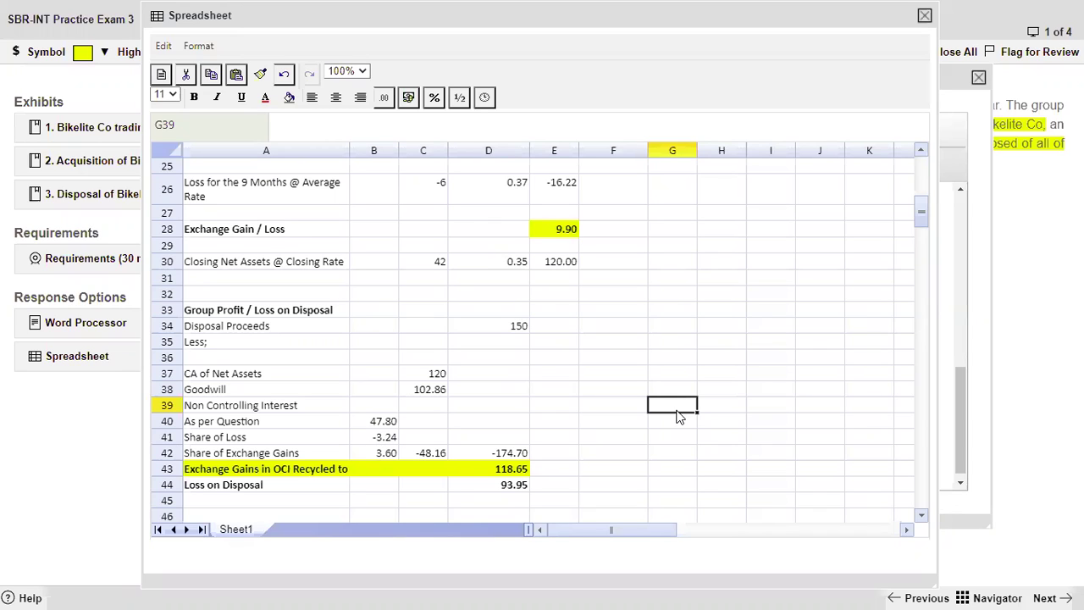
Open the recycled exchange gains formula in D43 and trace the exchange gains it references in E15, E19 and E28
left_click(511, 473)
double_click(512, 473)
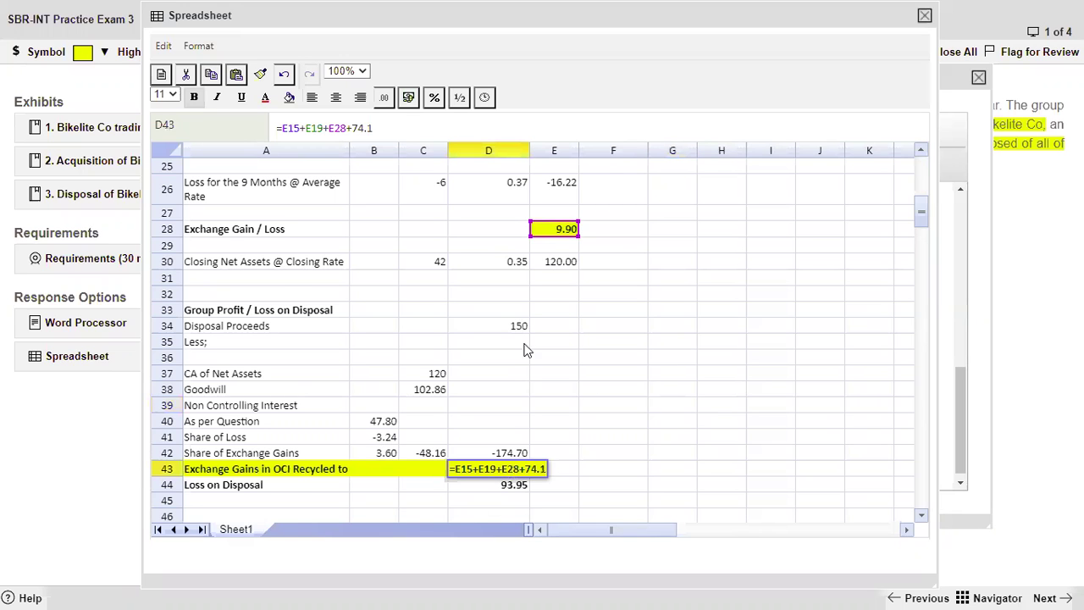
scroll(559, 351, "up", 7)
scroll(588, 350, "up", 1)
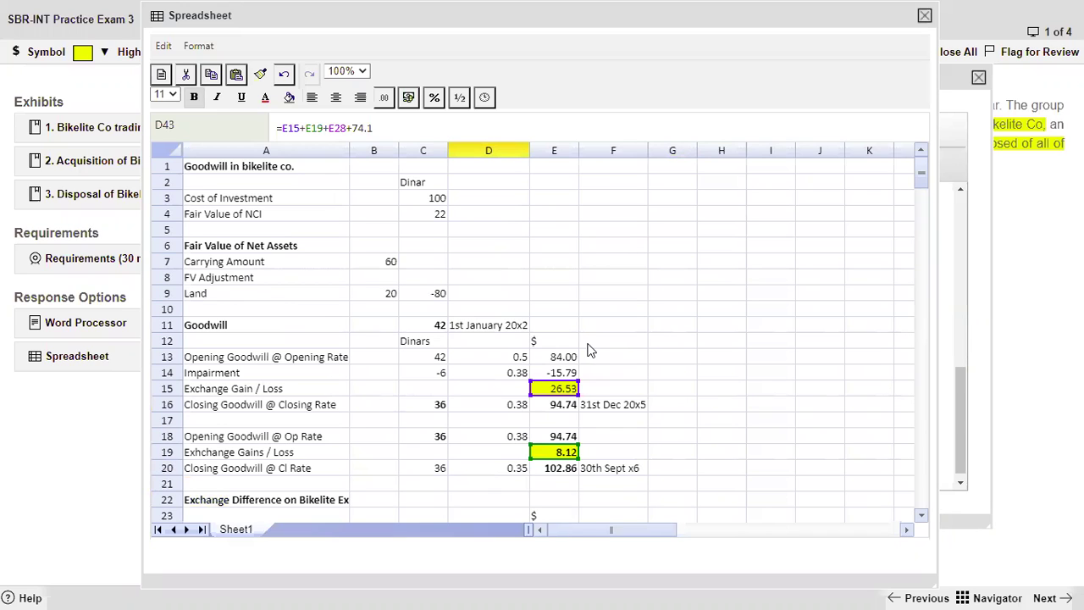
scroll(590, 351, "down", 1)
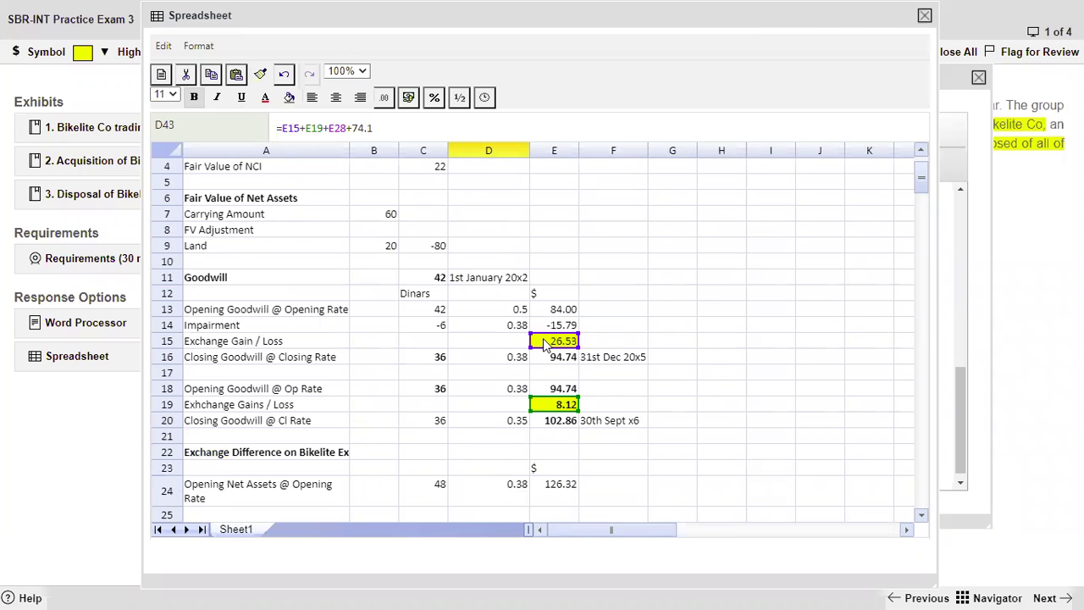
scroll(546, 343, "down", 2)
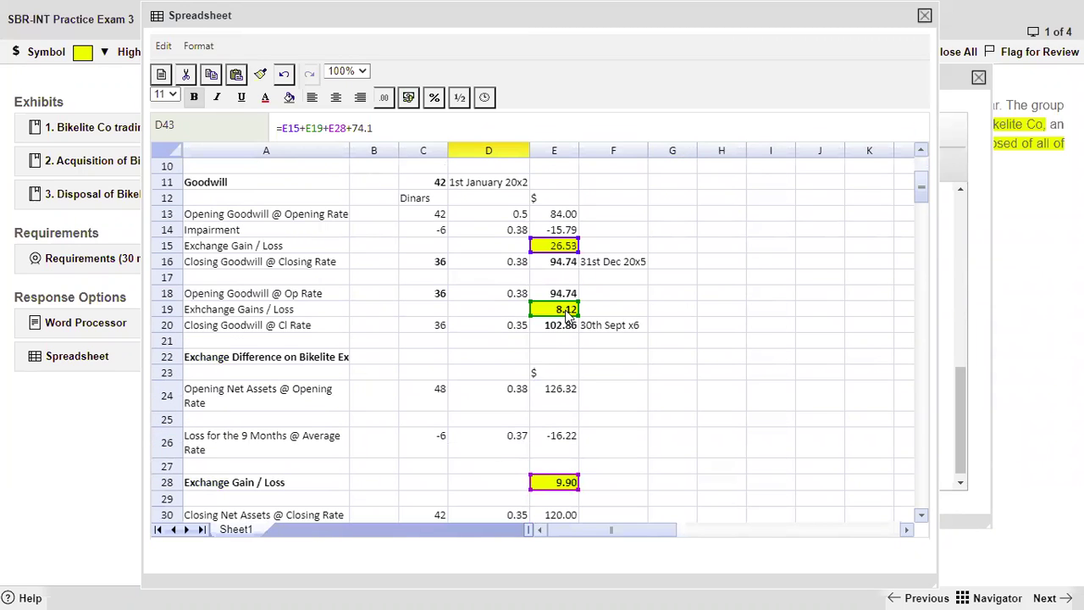
scroll(566, 313, "down", 2)
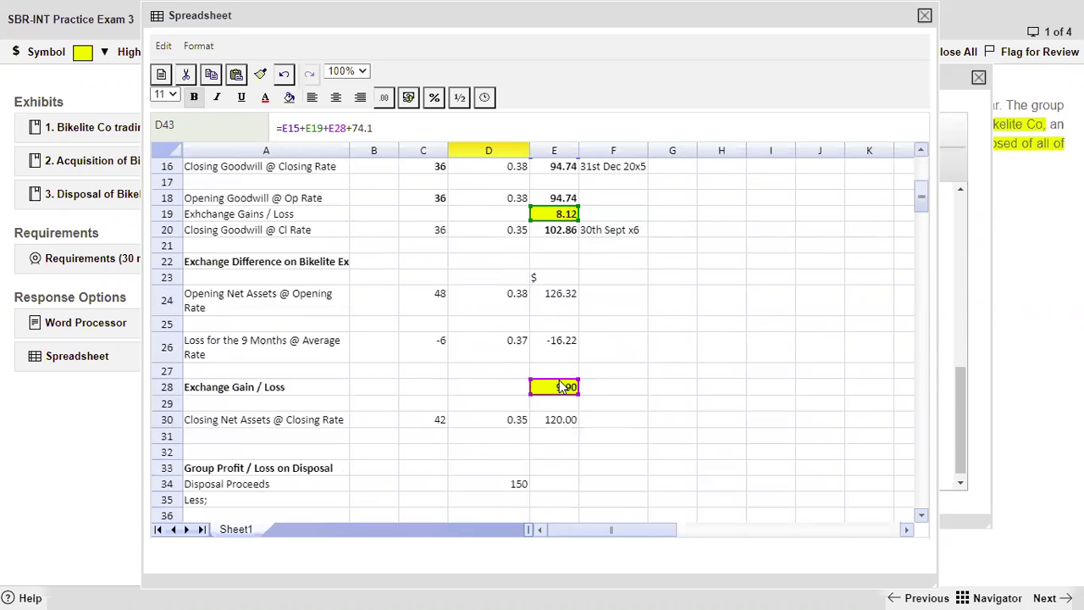
scroll(558, 387, "down", 3)
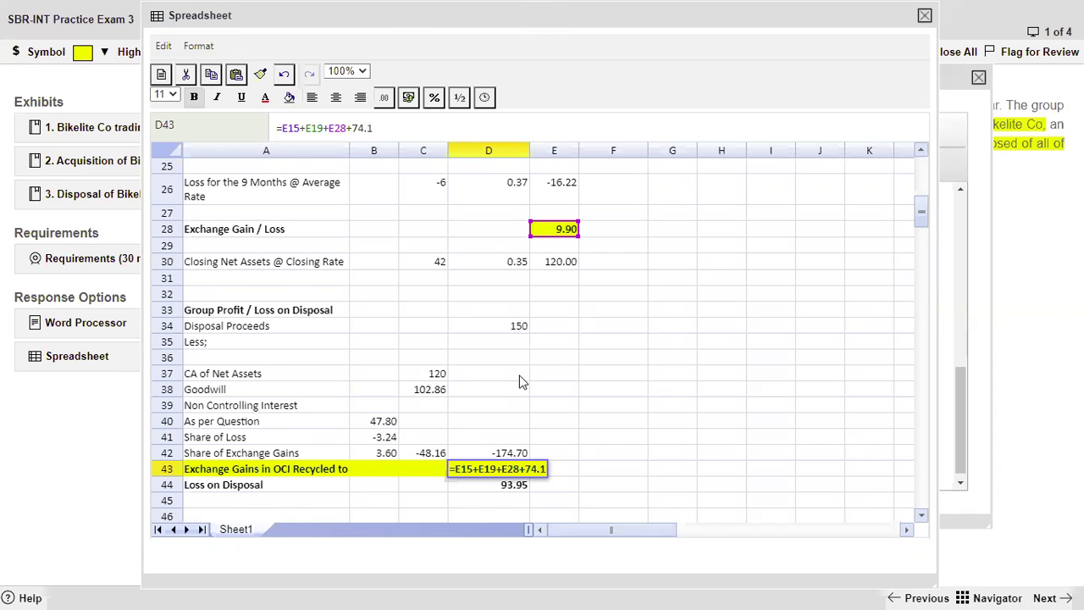
Remove the E15 goodwill exchange gain from D43 so the formula reads =E19+E28+74.1
scroll(521, 381, "up", 7)
scroll(520, 381, "up", 1)
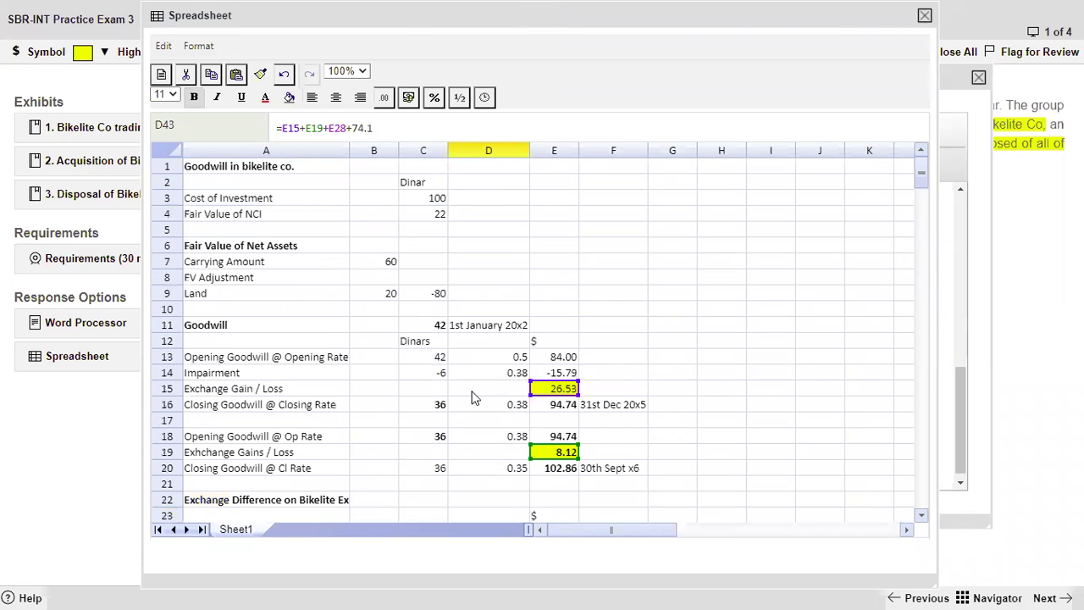
scroll(525, 381, "down", 1)
left_click(304, 127)
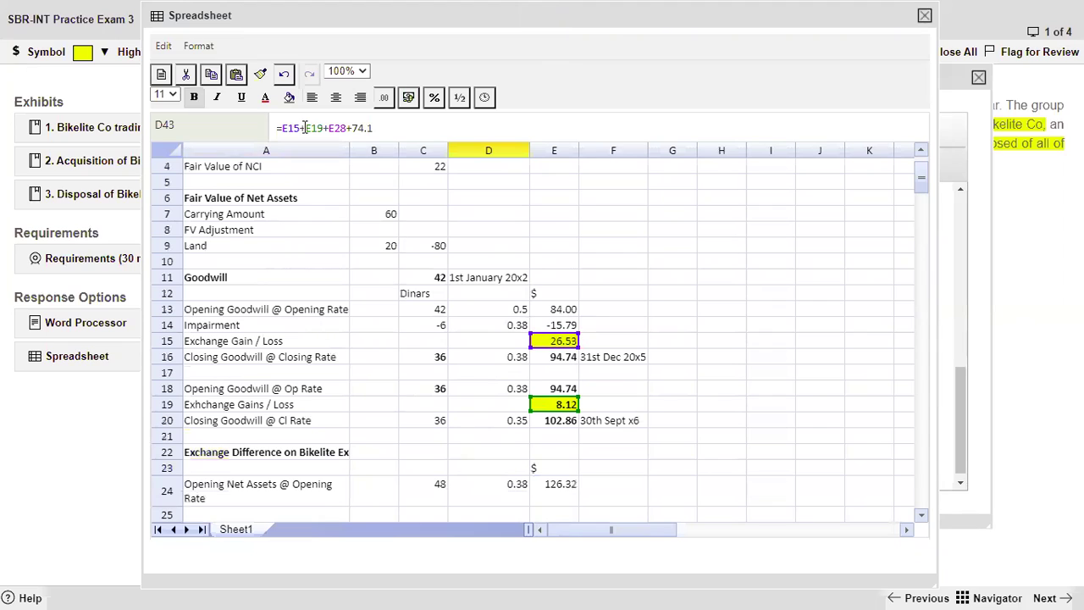
key("BackSpace")
key("BackSpace")
key("BackSpace")
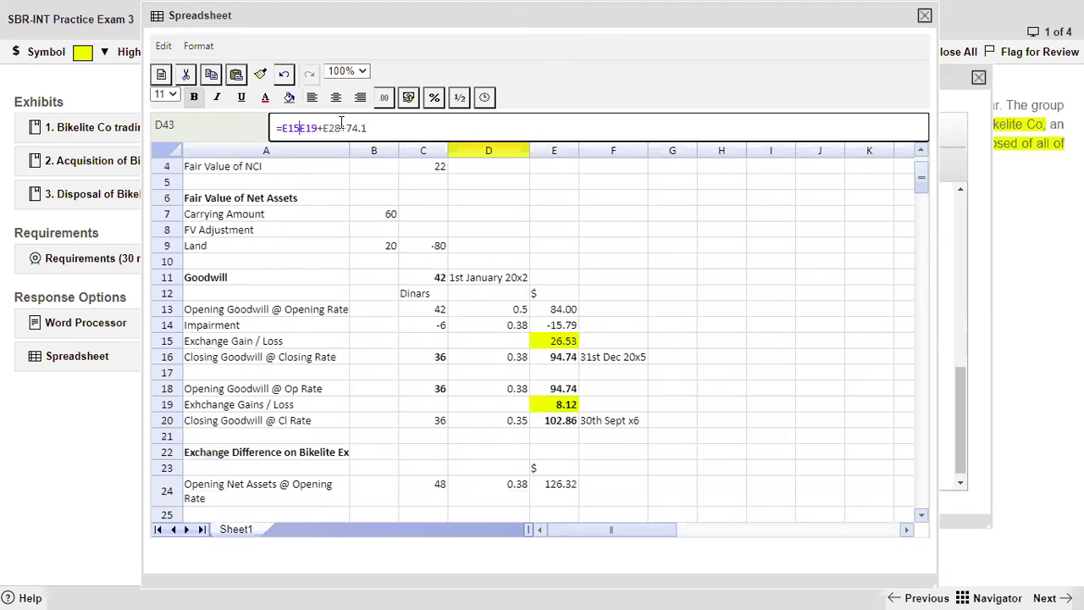
key("BackSpace")
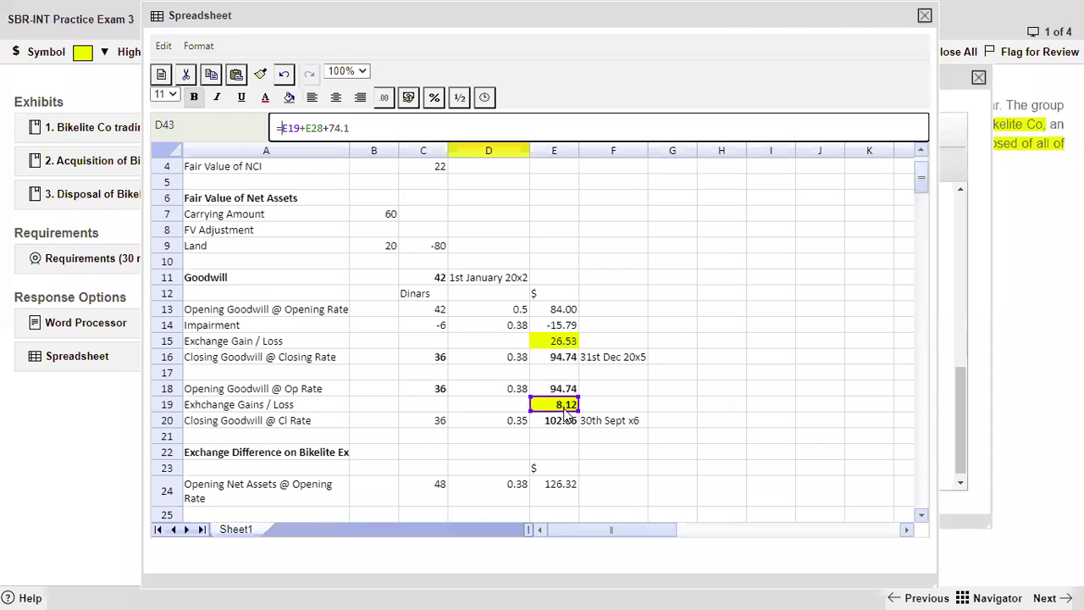
scroll(567, 415, "down", 1)
scroll(566, 416, "down", 1)
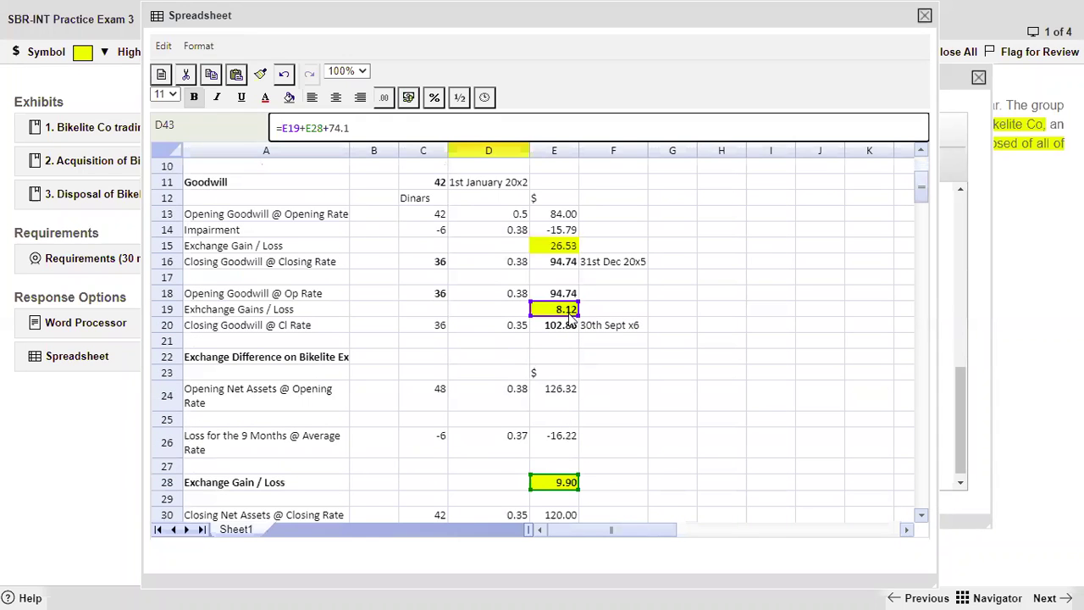
scroll(574, 339, "down", 1)
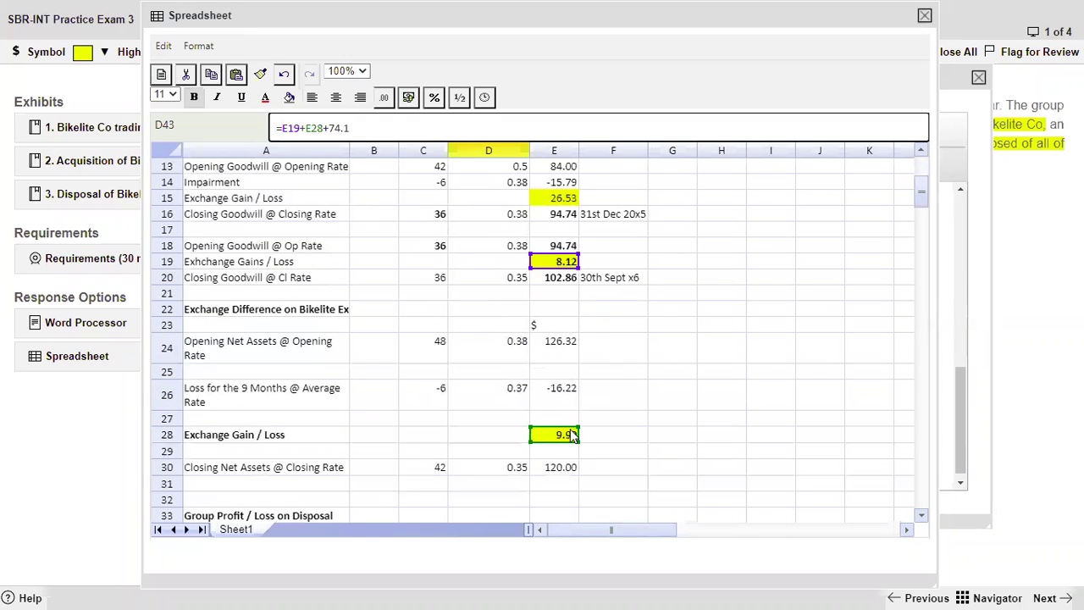
scroll(568, 407, "down", 4)
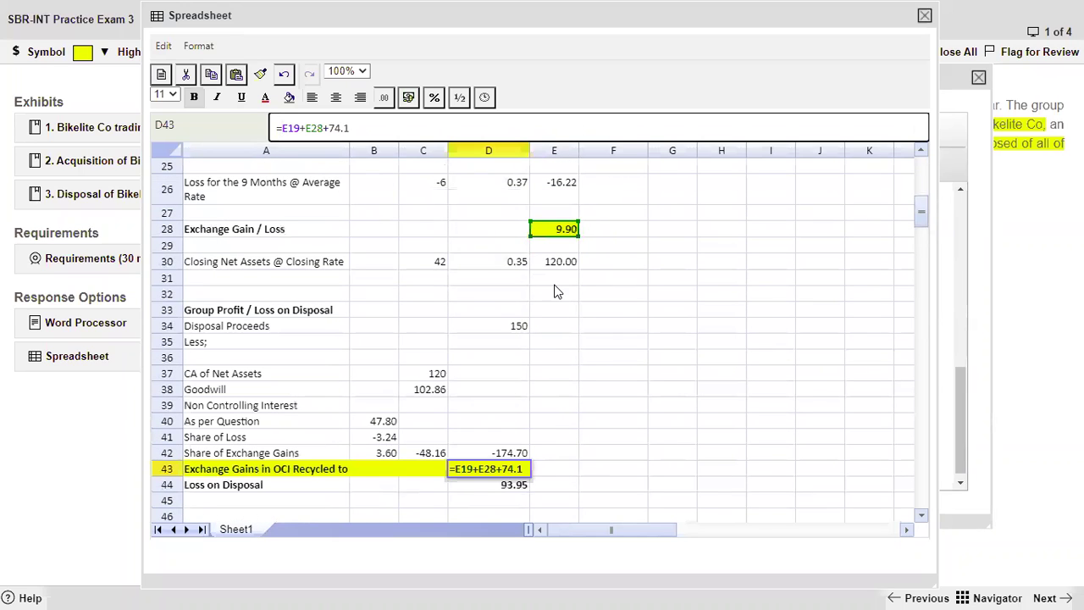
key("Return")
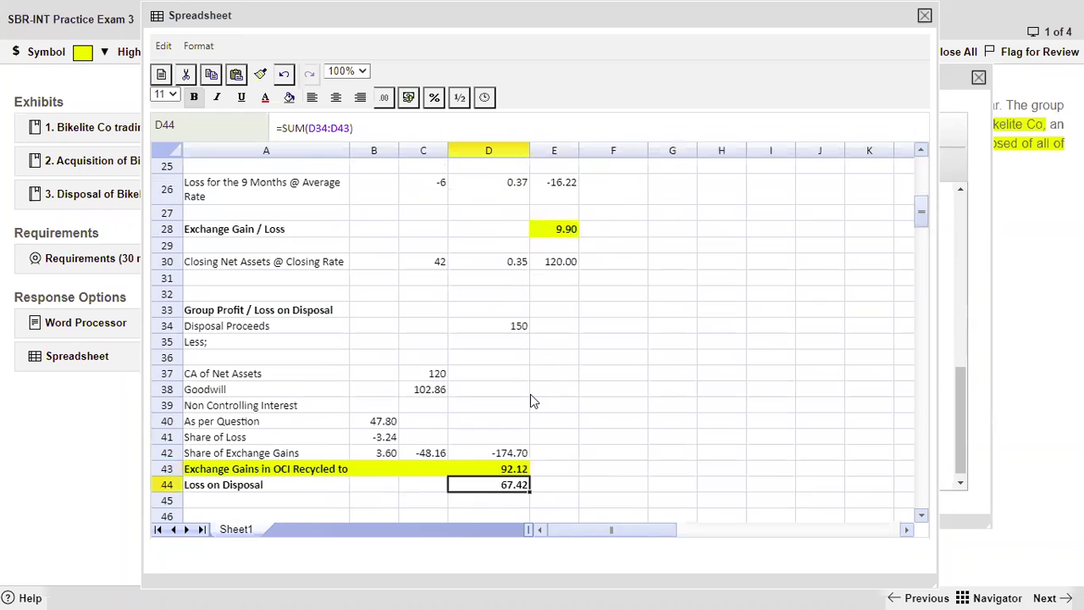
Try to put a medium border around the Group Profit / Loss on Disposal working in A33:E44
scroll(530, 394, "down", 1)
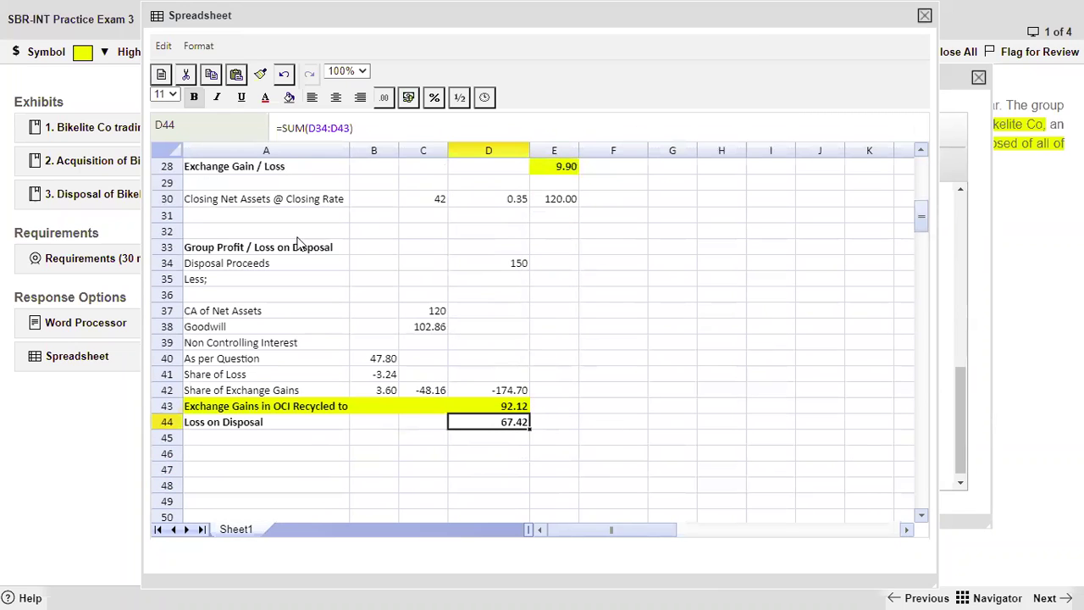
left_click_drag(263, 250, 572, 423)
left_click(210, 48)
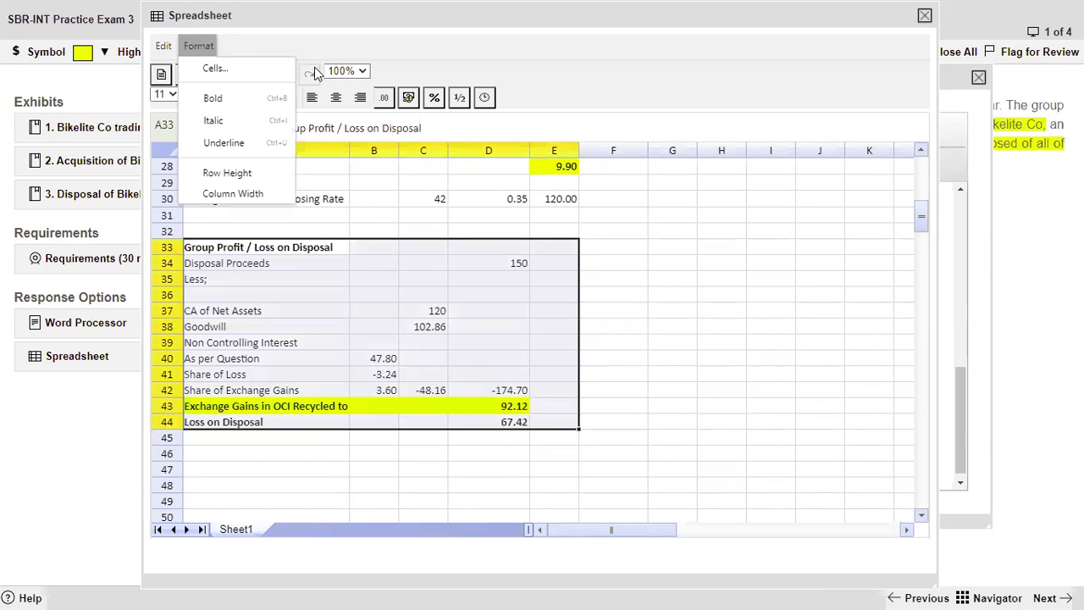
left_click(217, 69)
left_click(540, 190)
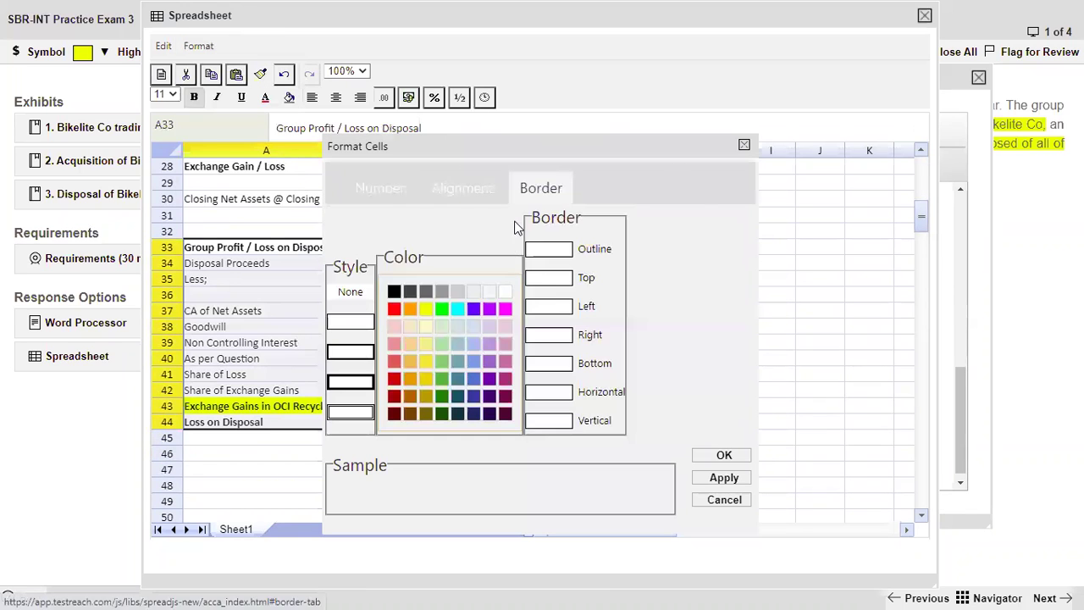
left_click(368, 358)
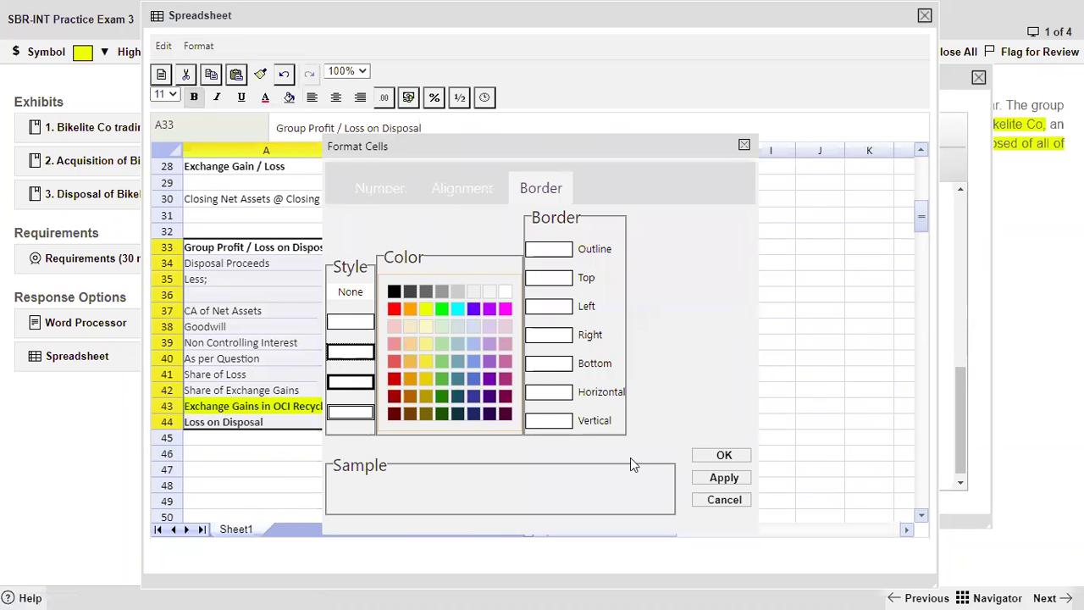
left_click(720, 456)
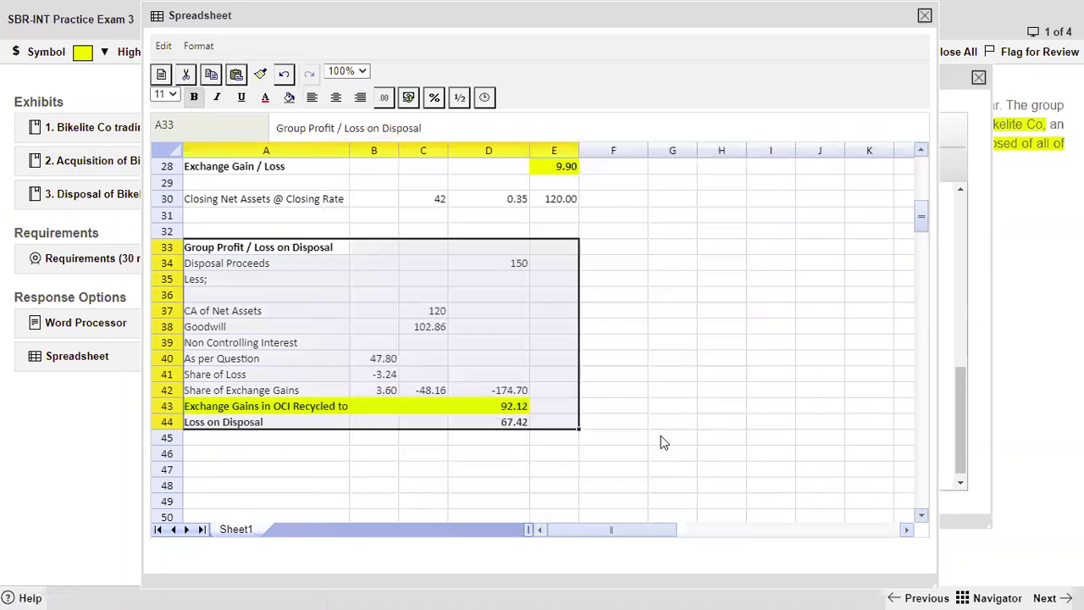
left_click(644, 386)
Apply a medium black outline border around the Group Profit / Loss on Disposal working in A32:E45
left_click_drag(263, 231, 551, 435)
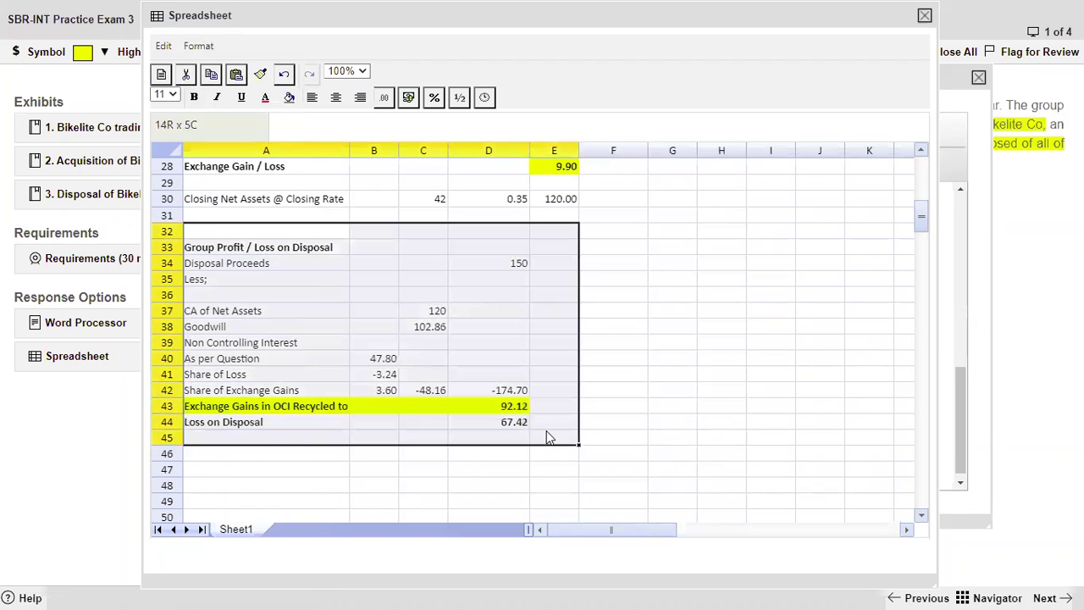
left_click(204, 47)
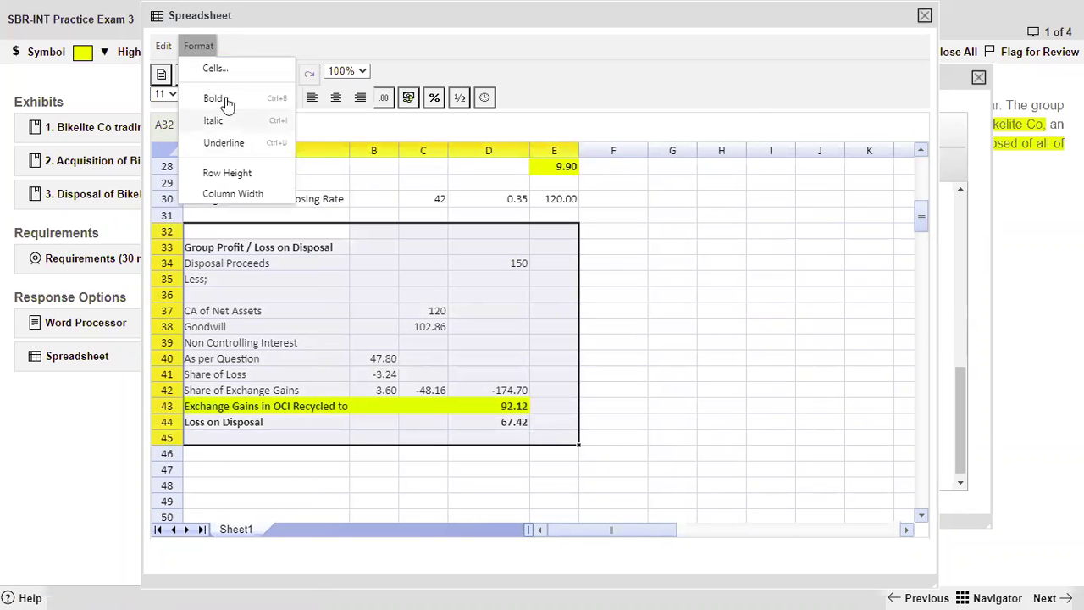
left_click(217, 68)
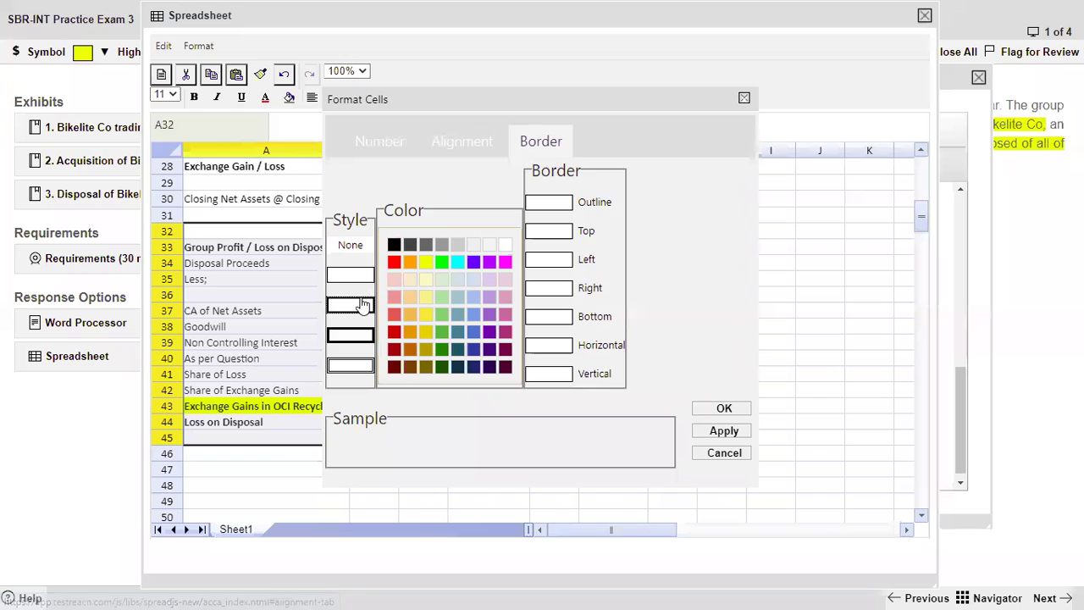
left_click(567, 211)
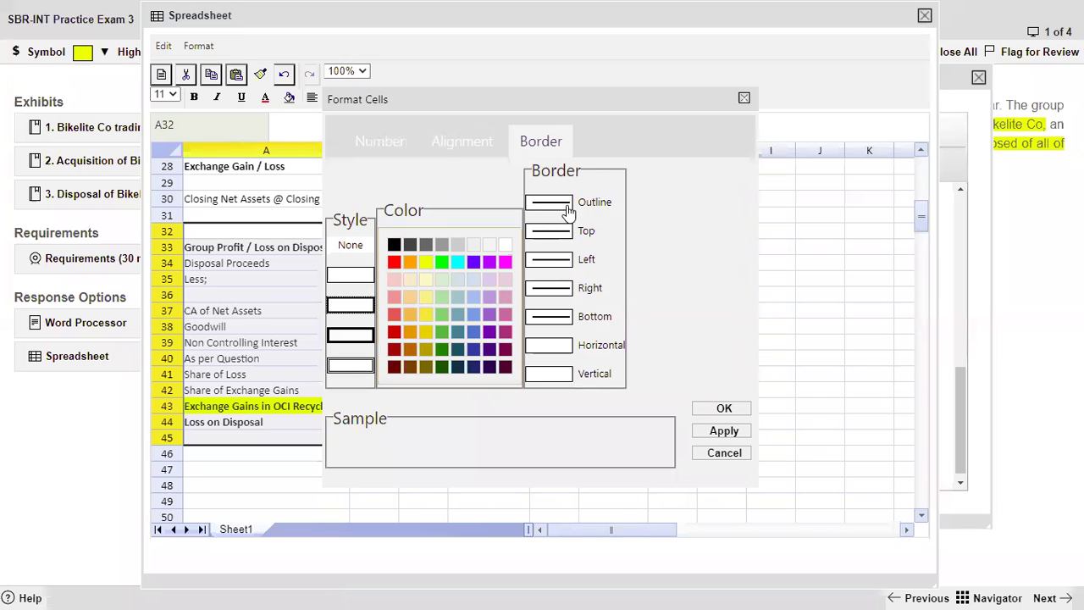
left_click(710, 433)
left_click(716, 410)
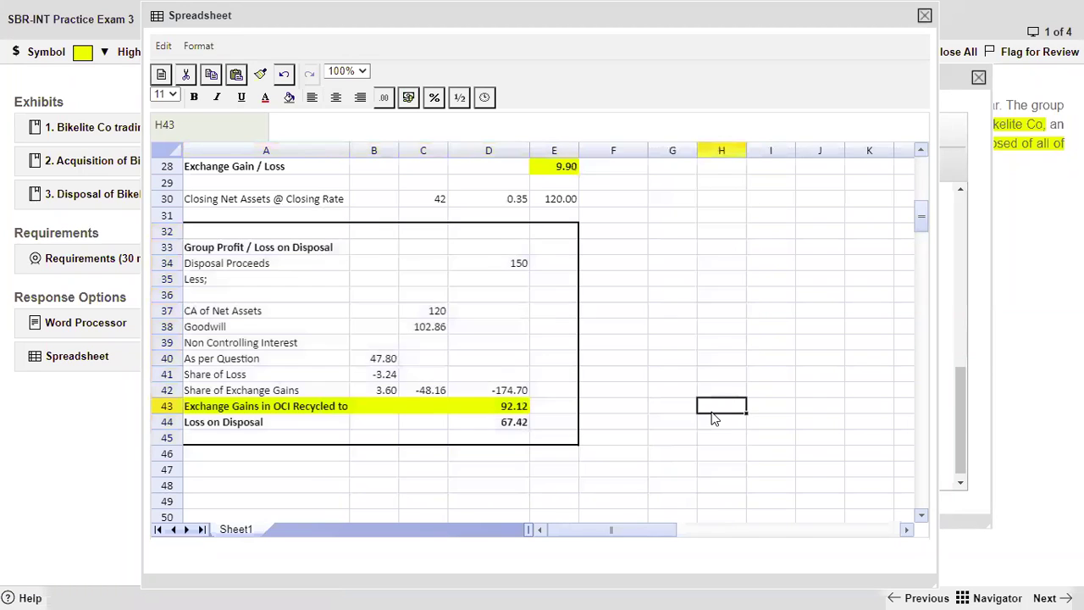
left_click(616, 327)
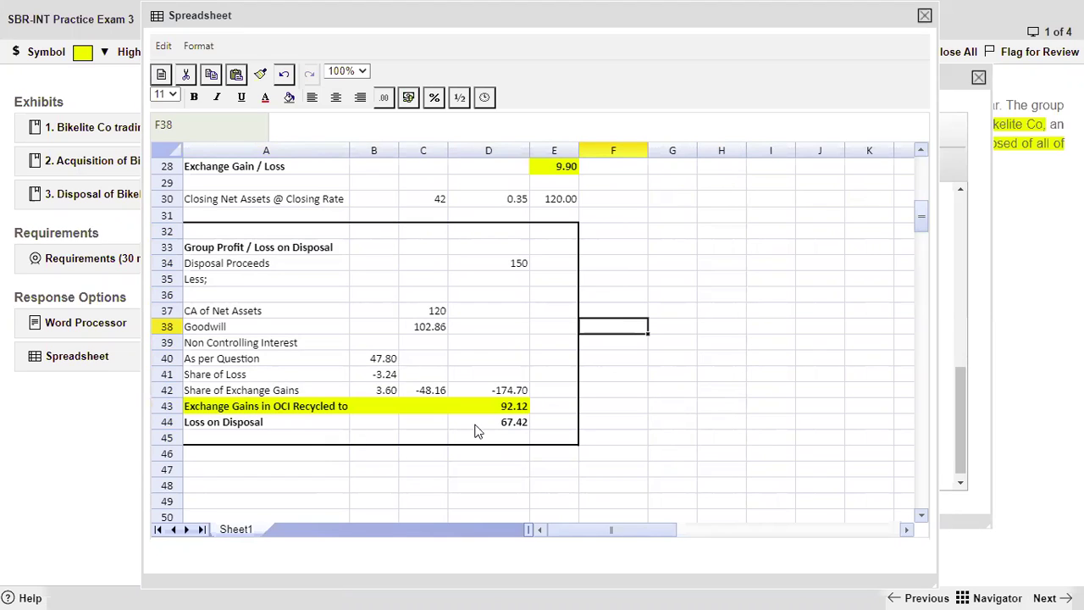
Change the disposal result in D44 to =SUM(D34:D42), excluding the recycled exchange gains, and compare it with D43
left_click(521, 409)
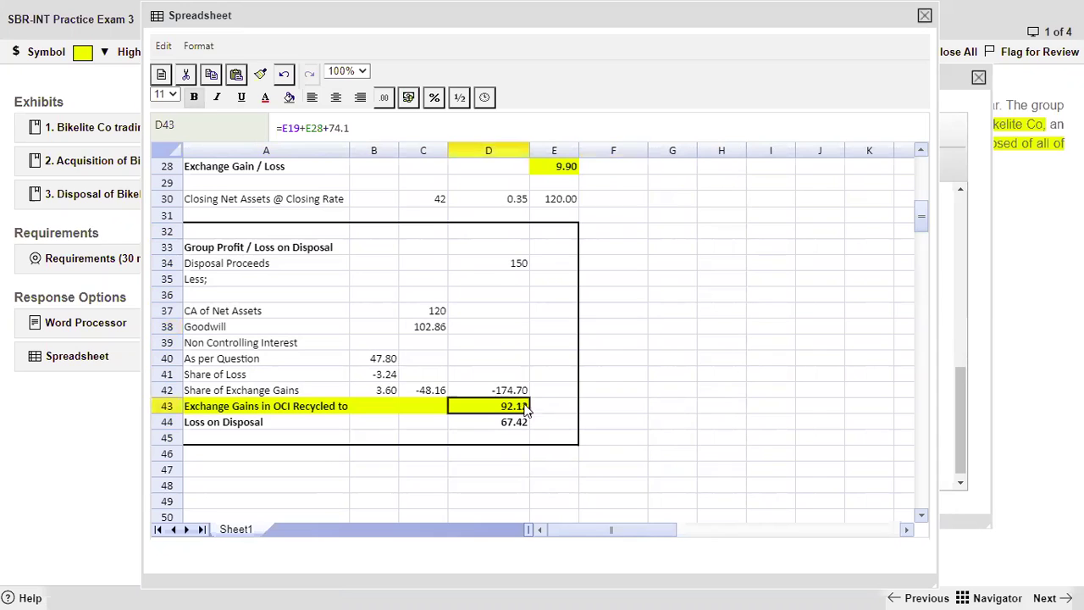
left_click(517, 425)
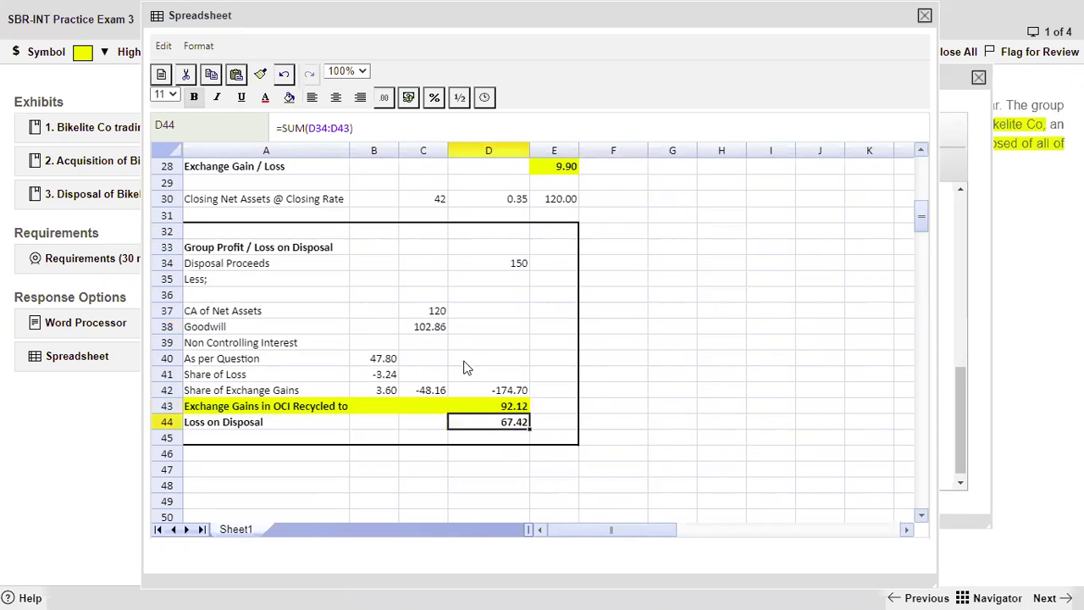
left_click(344, 128)
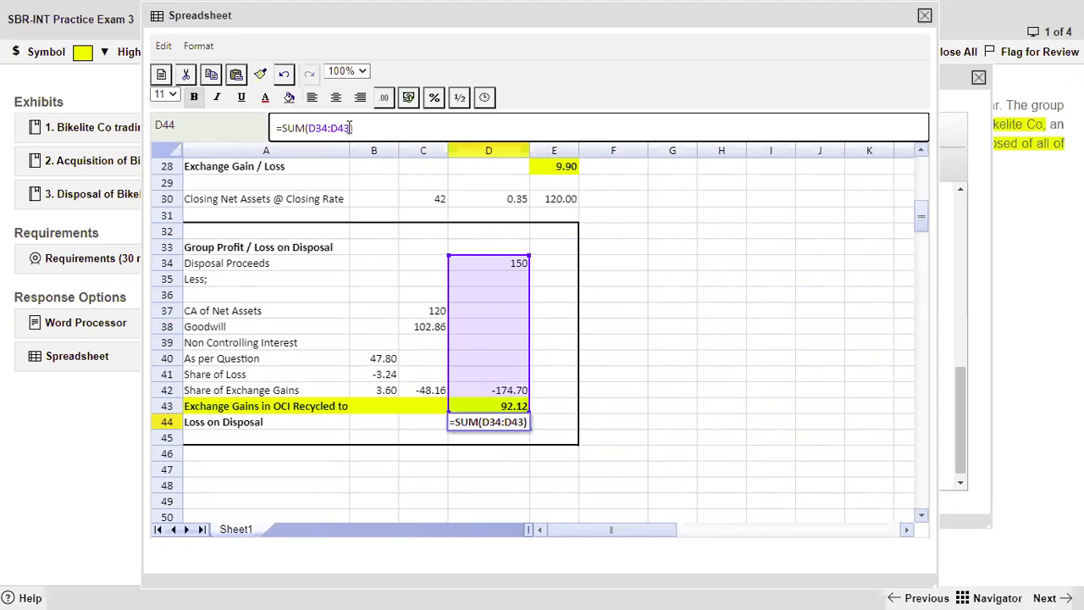
key("BackSpace")
type("1")
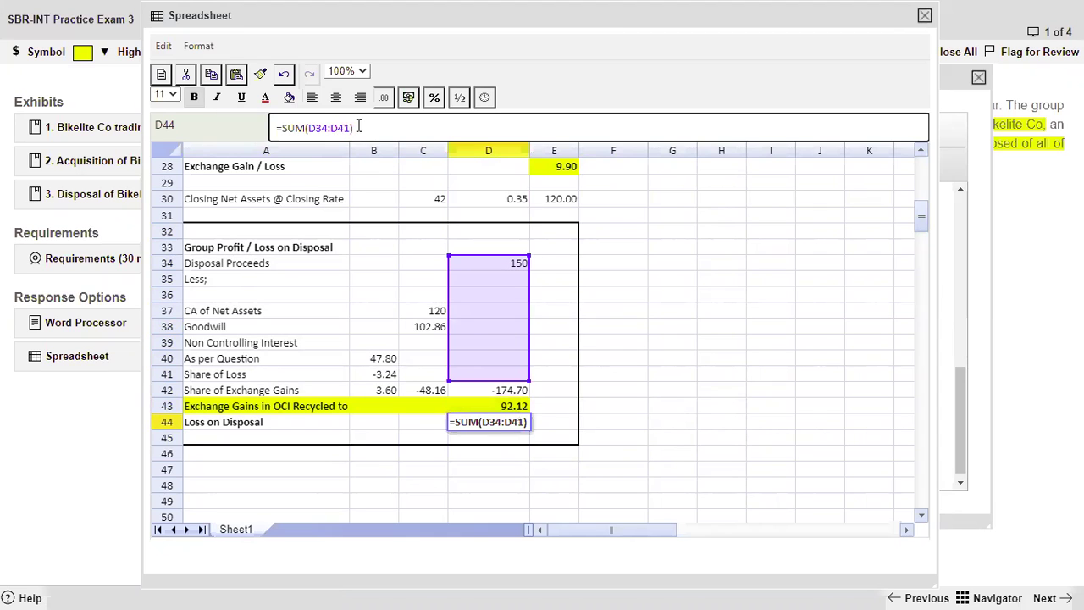
key("BackSpace")
type("2")
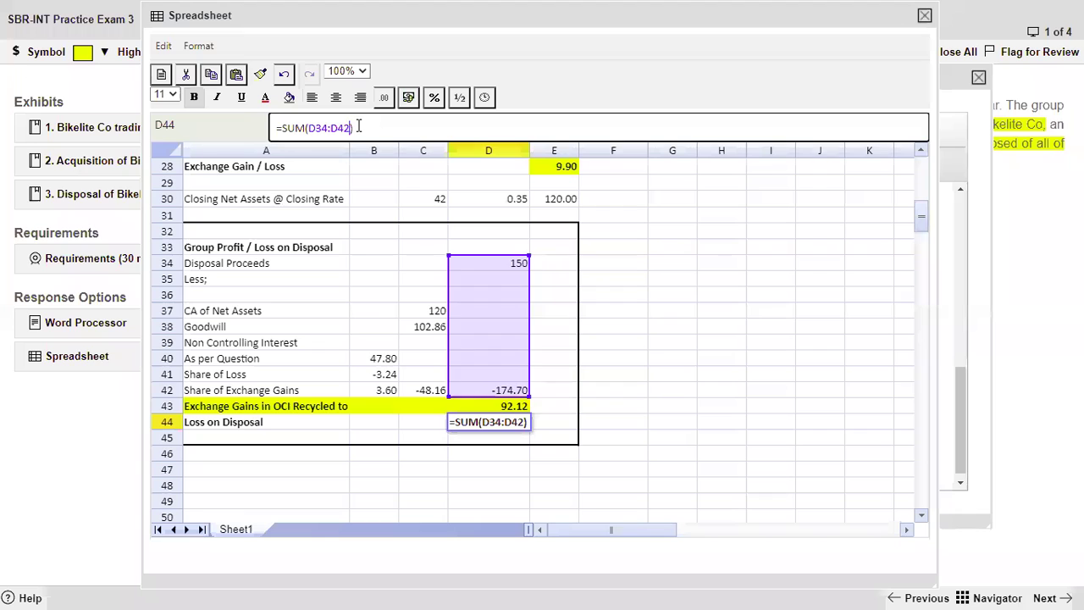
key("Return")
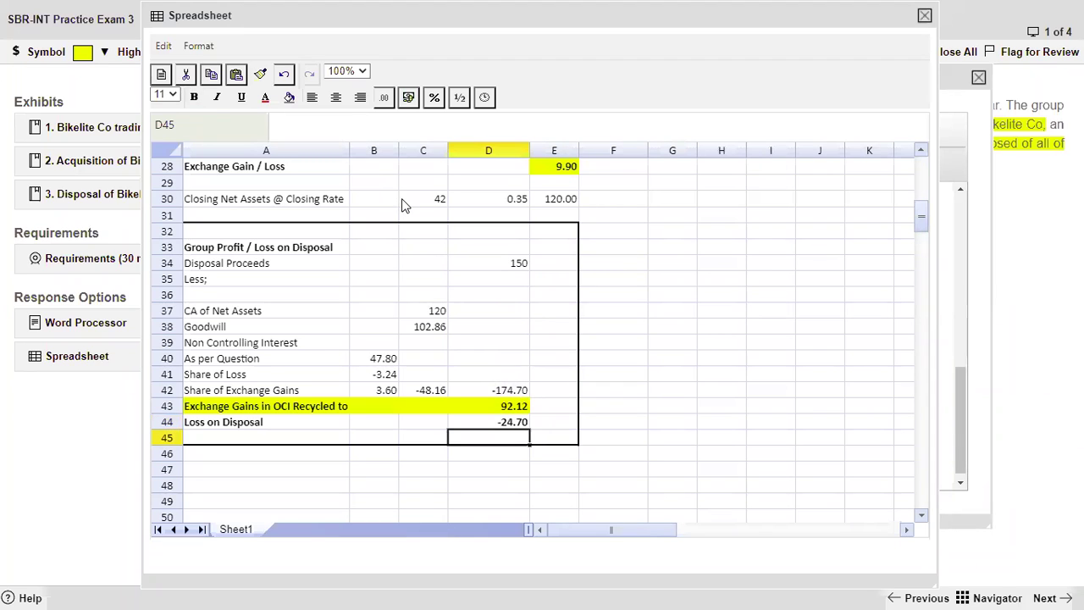
left_click(510, 408)
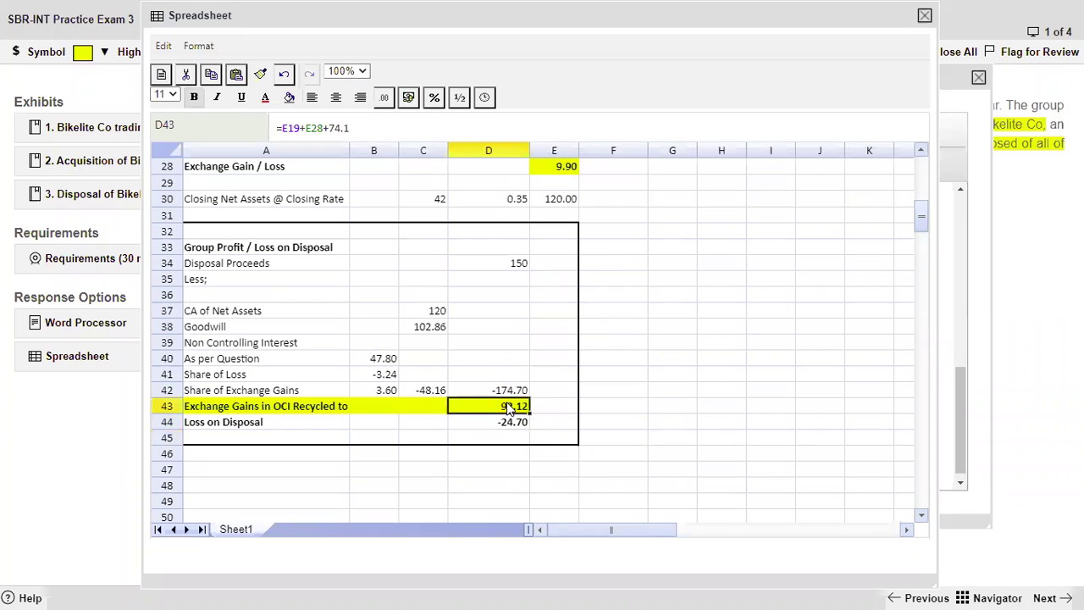
left_click_drag(510, 408, 509, 417)
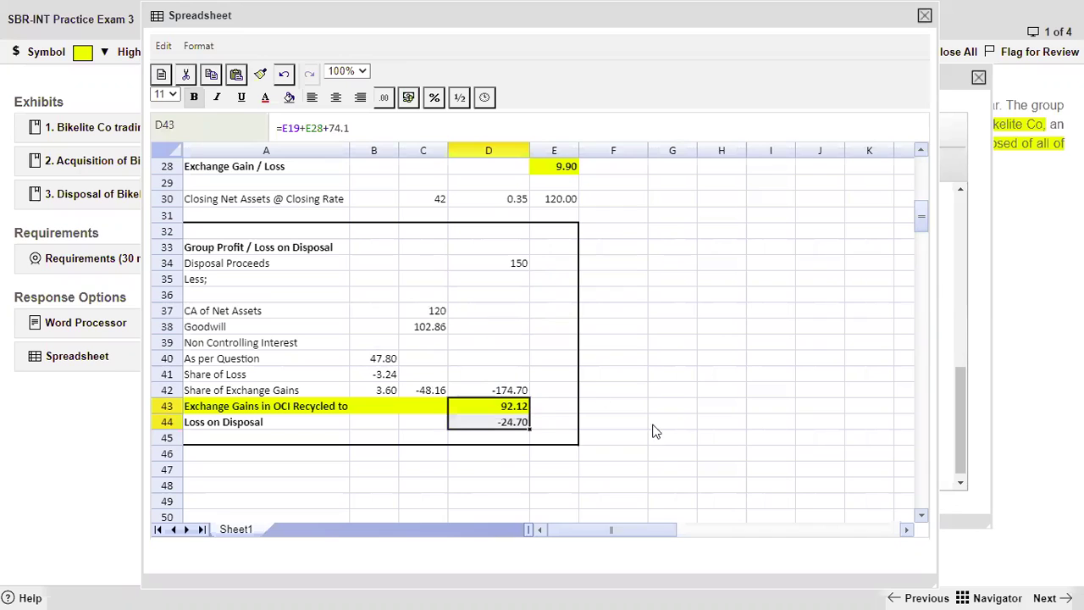
left_click(642, 450)
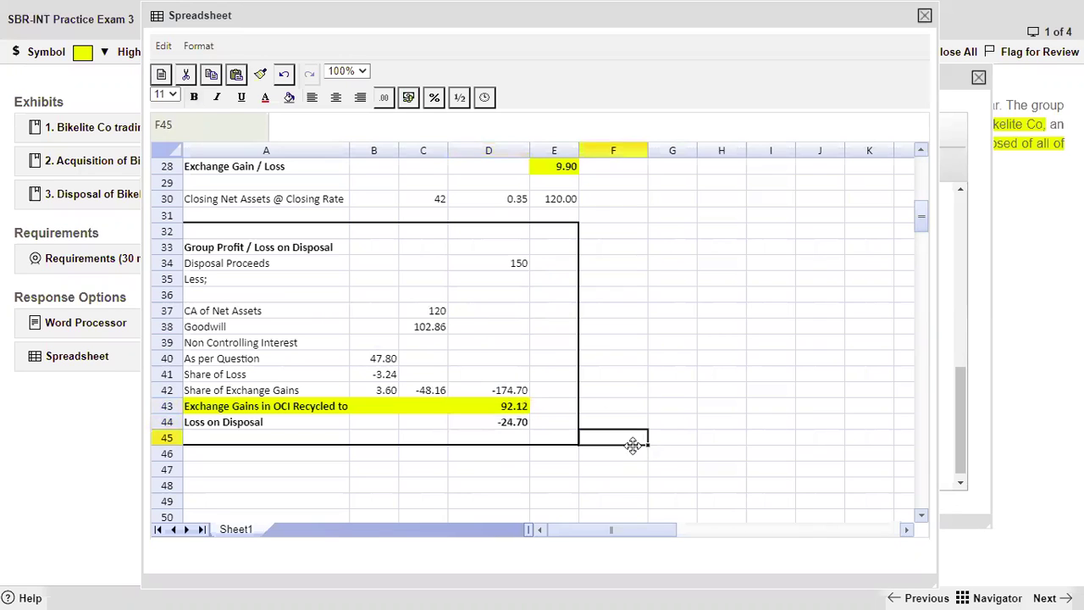
Set the disposal result in D44 to =SUM(D34:D43), including the recycled exchange gains
left_click(513, 421)
left_click(347, 128)
key("BackSpace")
type("3")
key("Return")
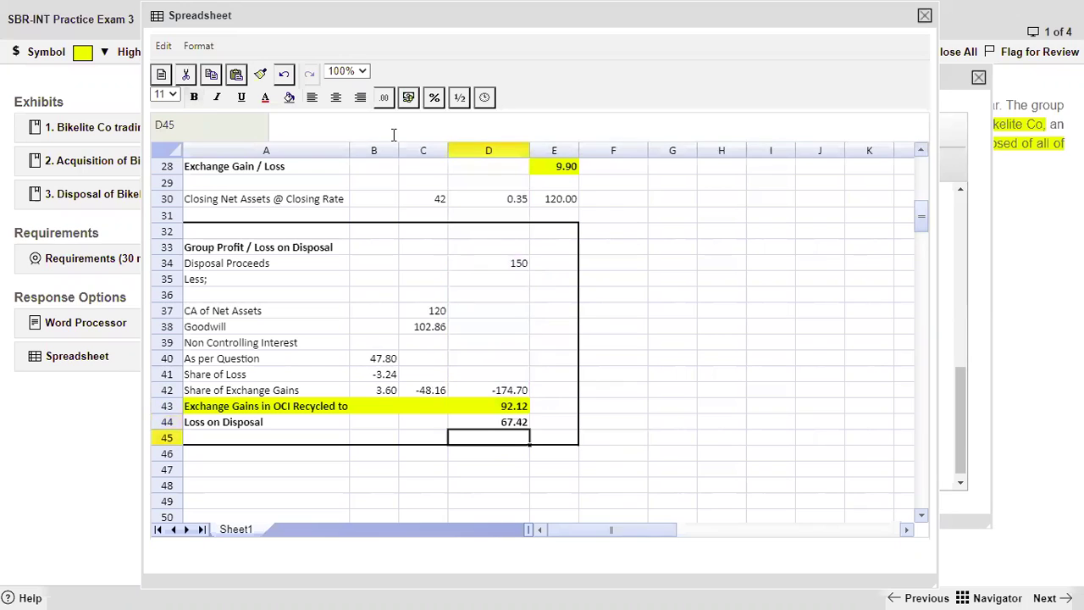
Enter the journal column headings Dr in C47 and Cr. in D47 below the disposal working
left_click(280, 471)
scroll(398, 457, "down", 1)
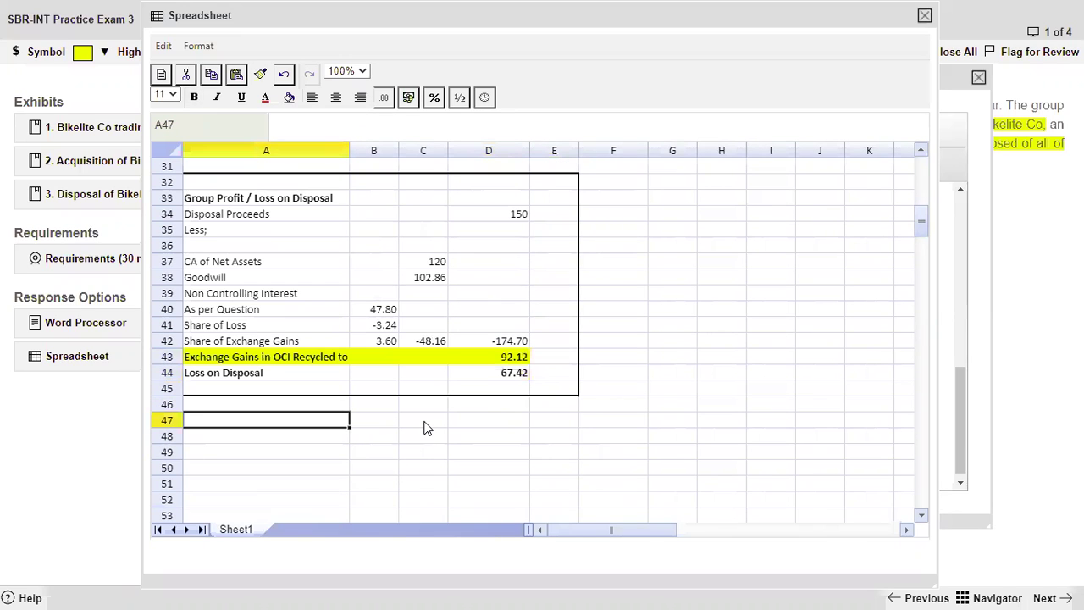
left_click(426, 426)
type("Dr")
key("Tab")
type("Cr.")
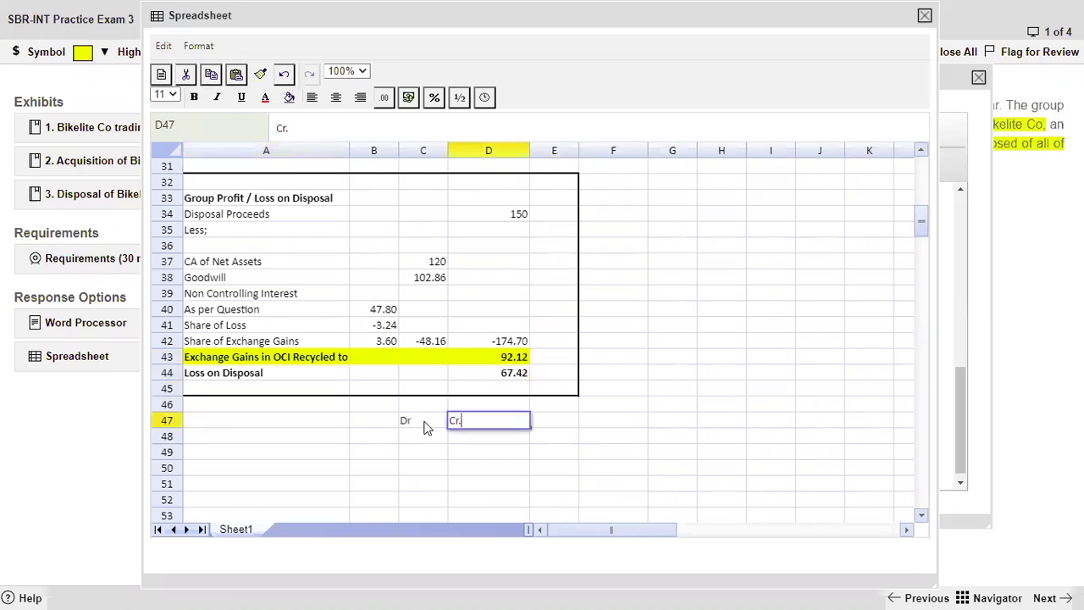
key("Return")
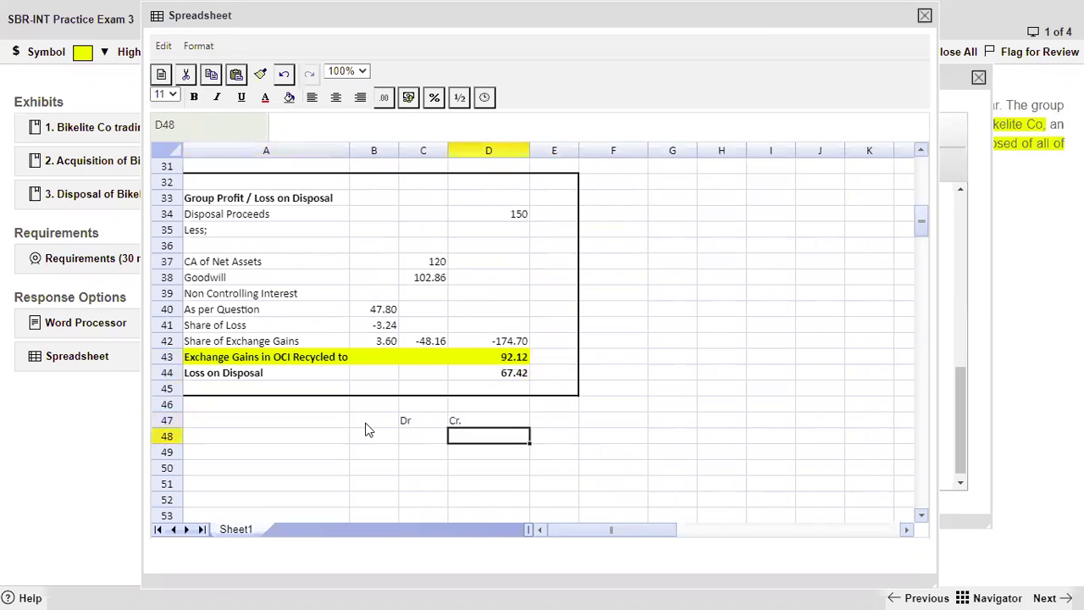
Enter the journal line labels Cash, NCI and OCI in A48:A50
left_click(292, 441)
type("Cash")
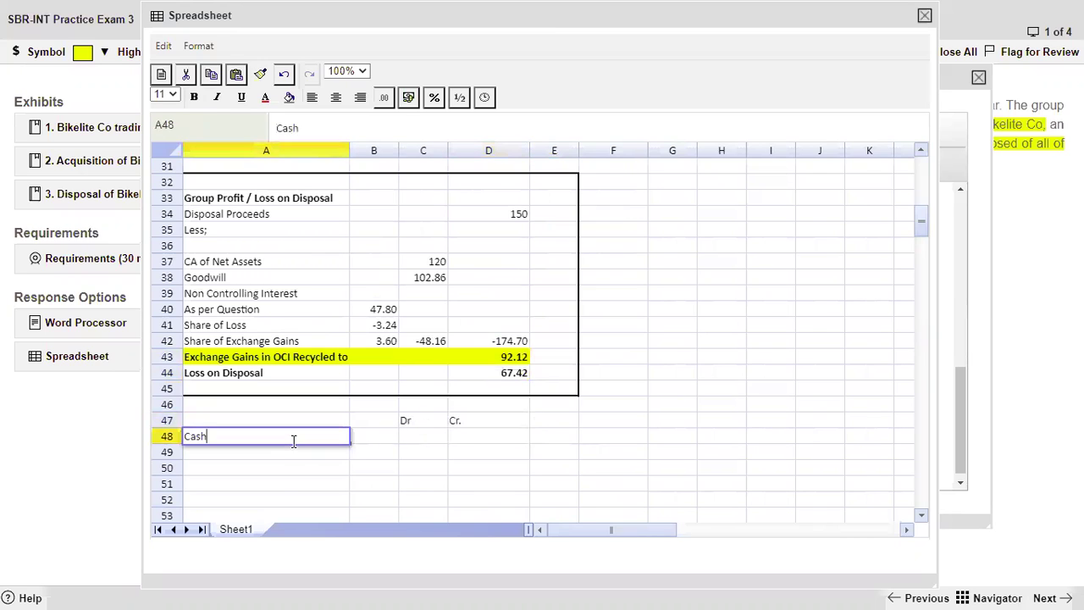
left_click(295, 449)
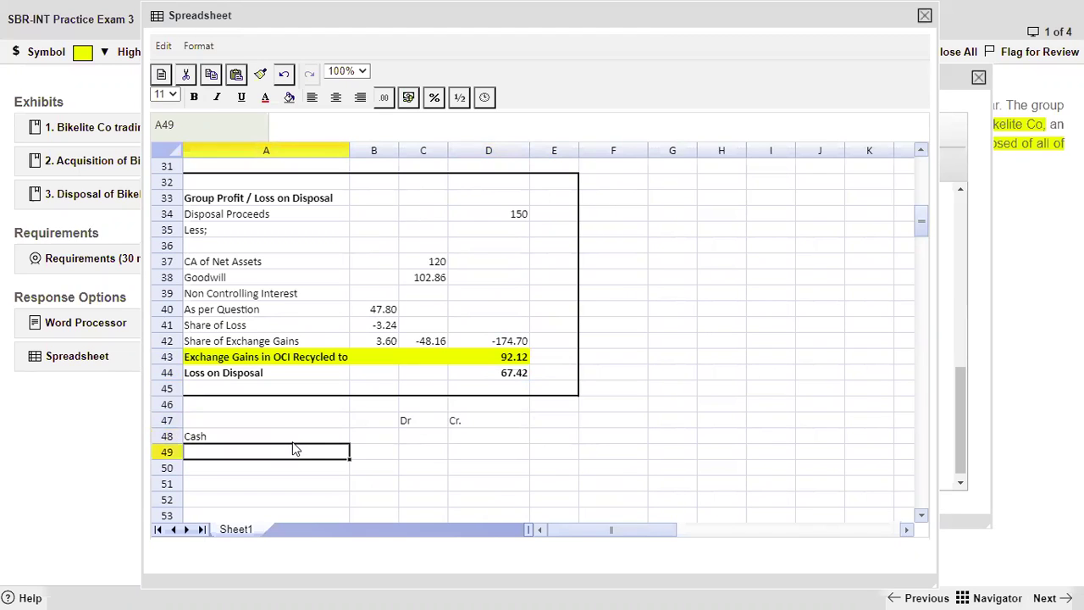
type("NCI")
key("Return")
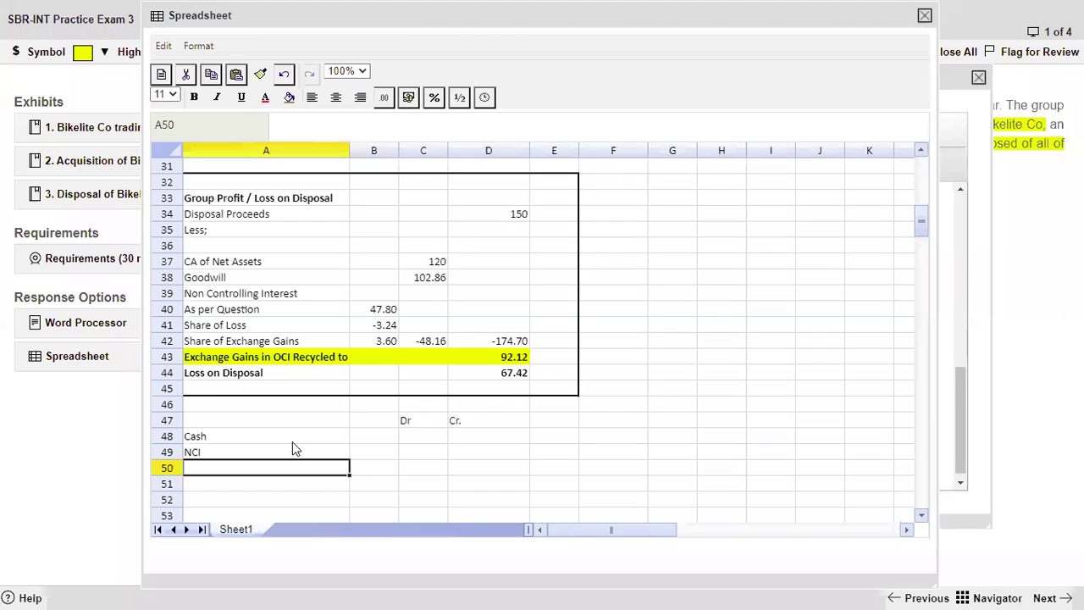
type("OCI")
key("Return")
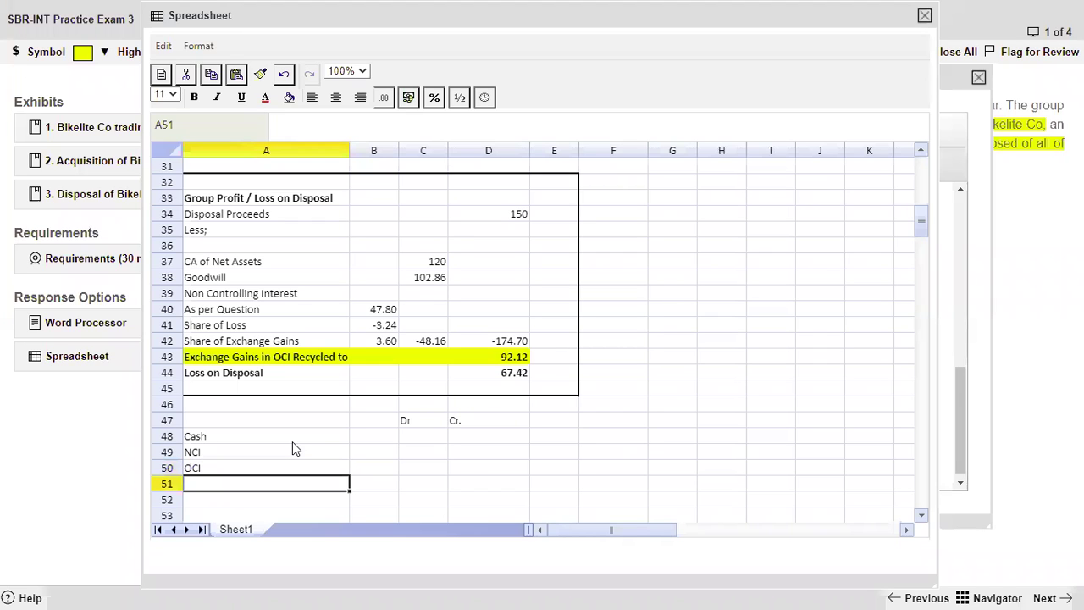
Enter the journal line labels Net Assets, Goodwill and PL in A51:A53
type("Net As")
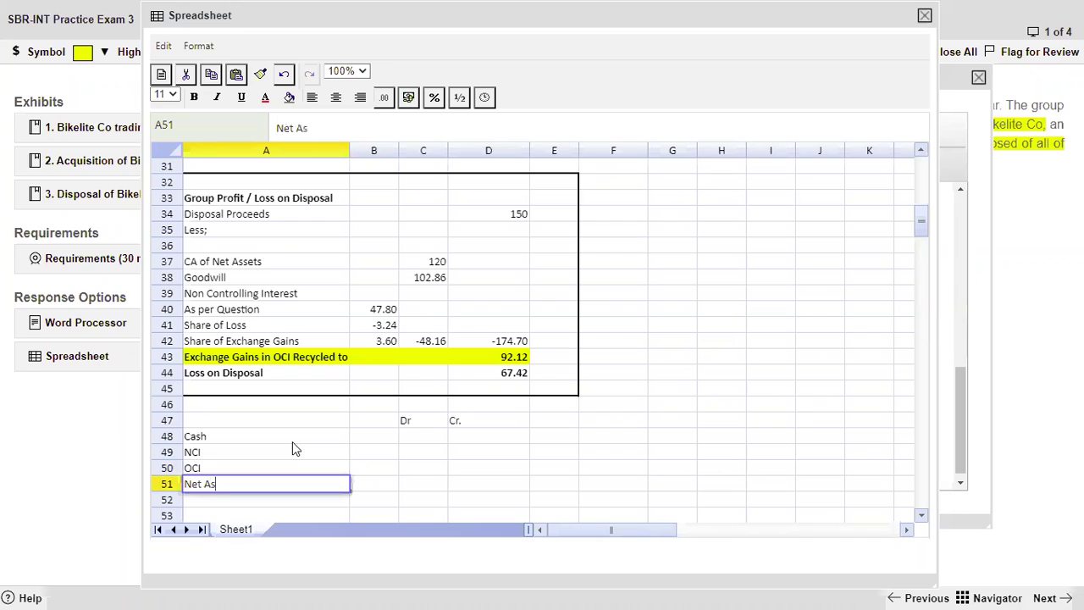
type("sets")
key("Return")
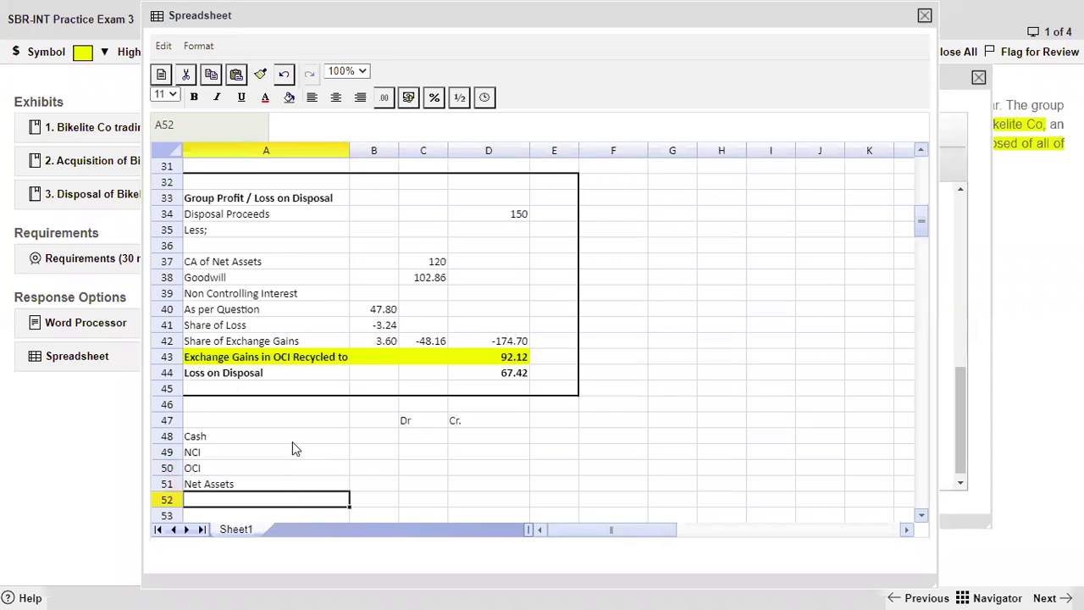
type("Goodwill")
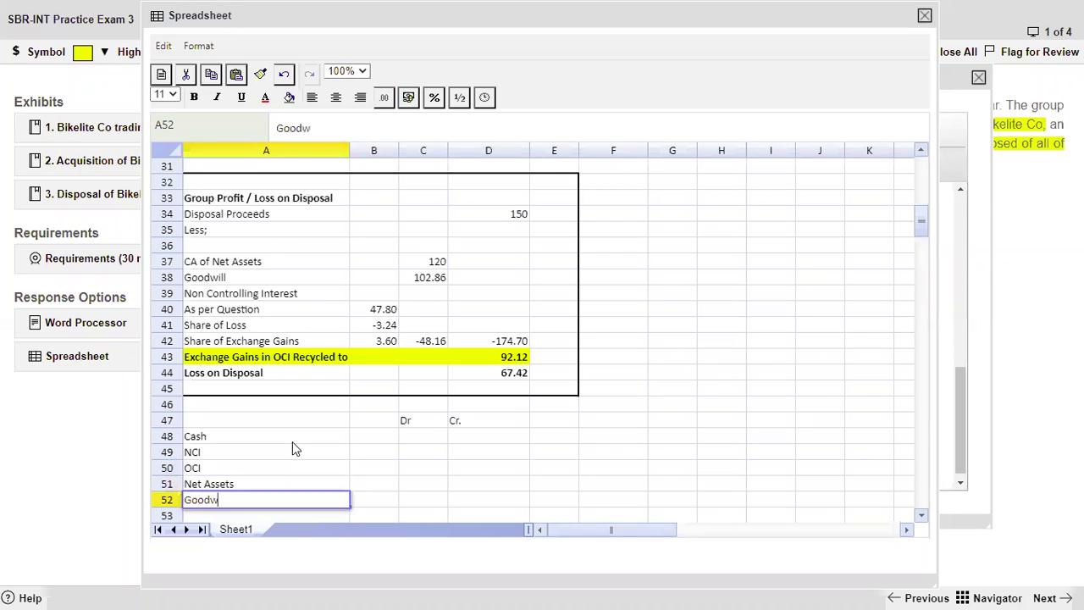
key("Return")
type("PL")
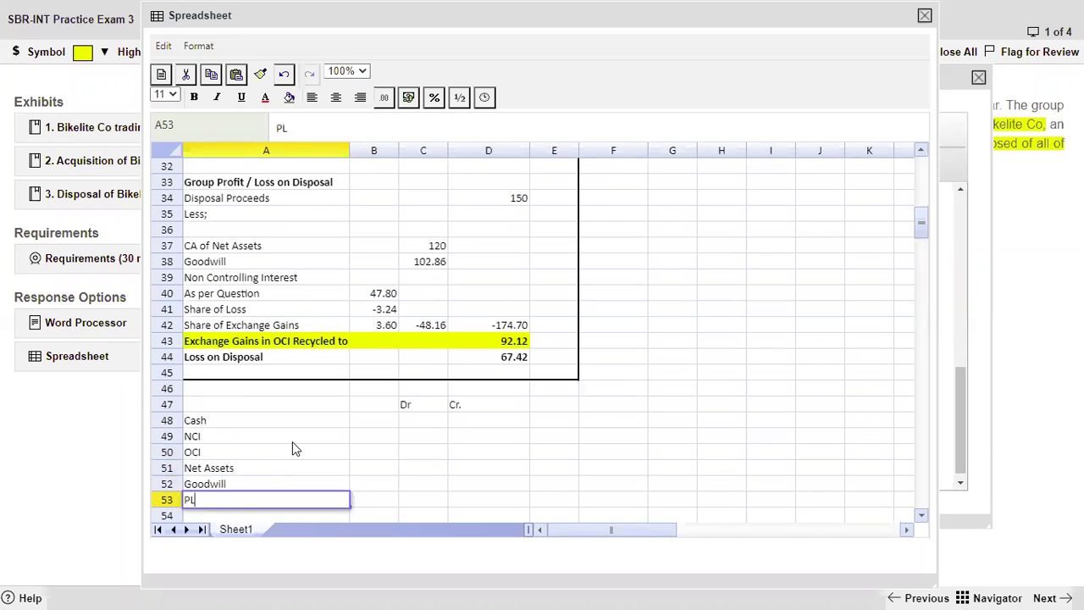
key("Return")
Link the debit amounts to the disposal working: Cash C48 as =D34, NCI C49 as =-C42 and OCI C50 as =D43
left_click(420, 406)
type("=")
left_click(514, 187)
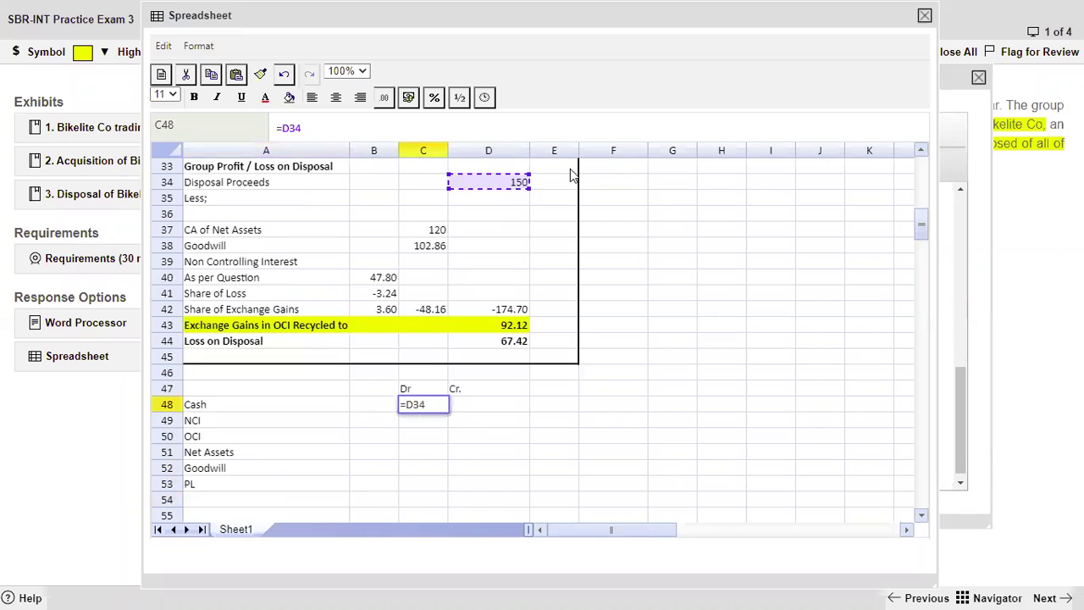
key("Return")
type("=")
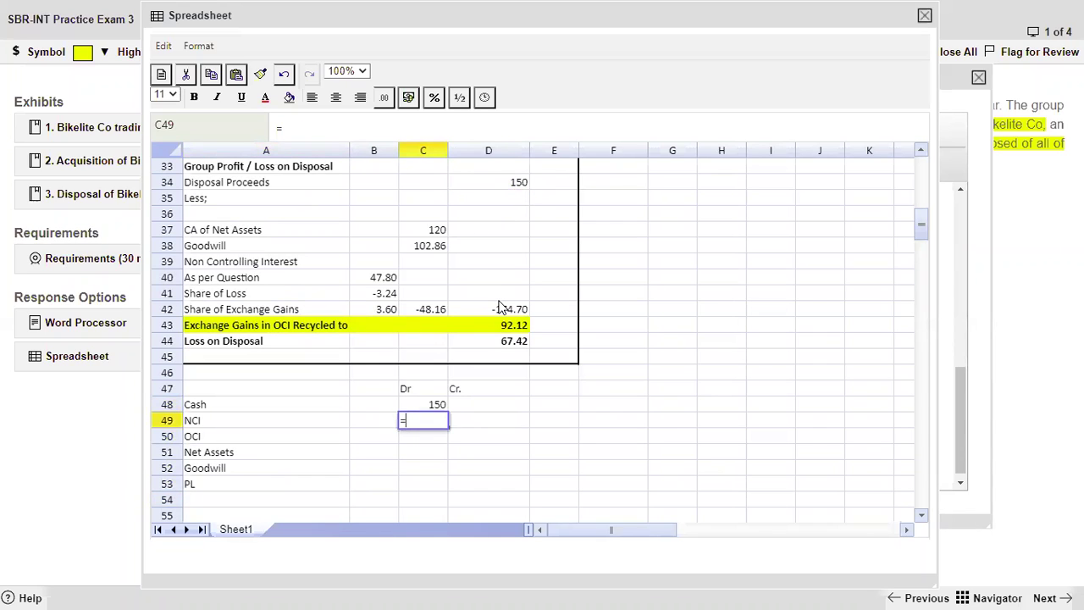
type("-")
left_click(434, 311)
key("Return")
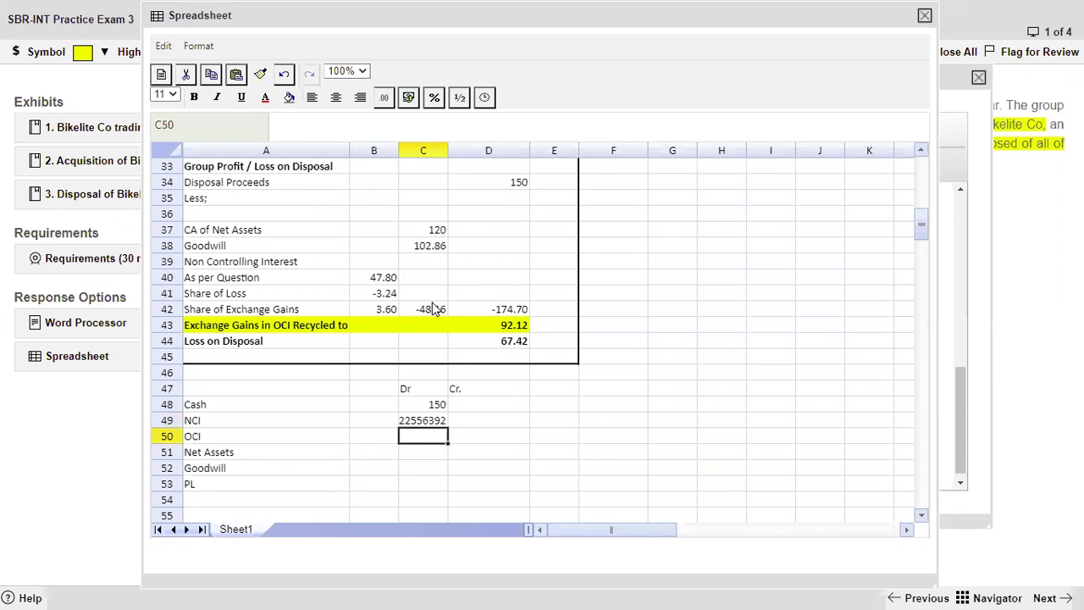
type("=")
left_click(516, 327)
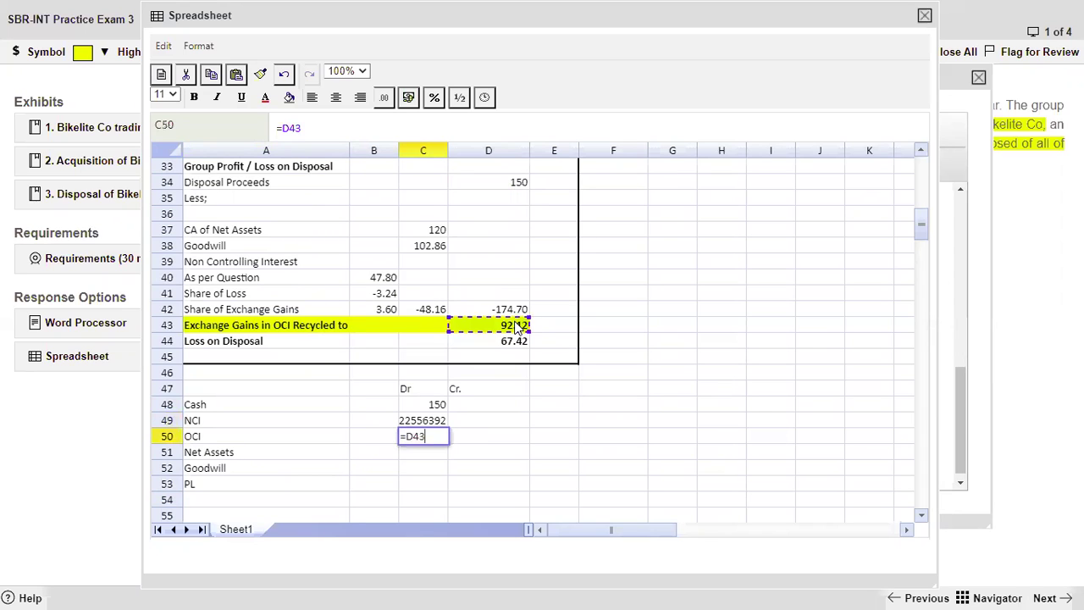
key("Return")
Link the credit amounts to the disposal working: Net Assets D51 as =C37, Goodwill D52 as =C38 and PL D53 as =D44
key("Right")
type("=")
left_click(437, 237)
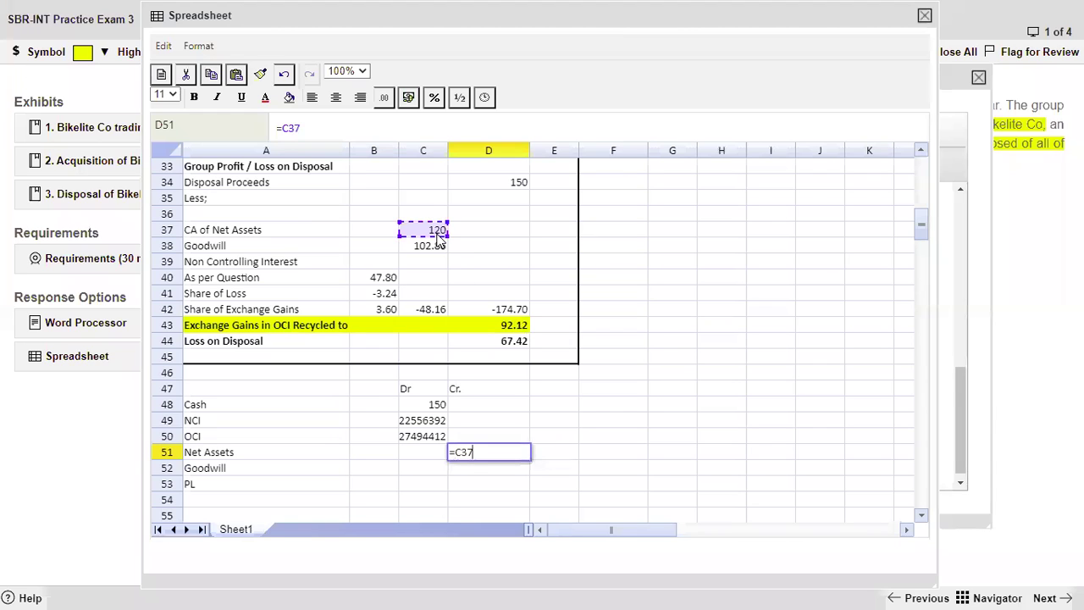
key("Return")
type("=")
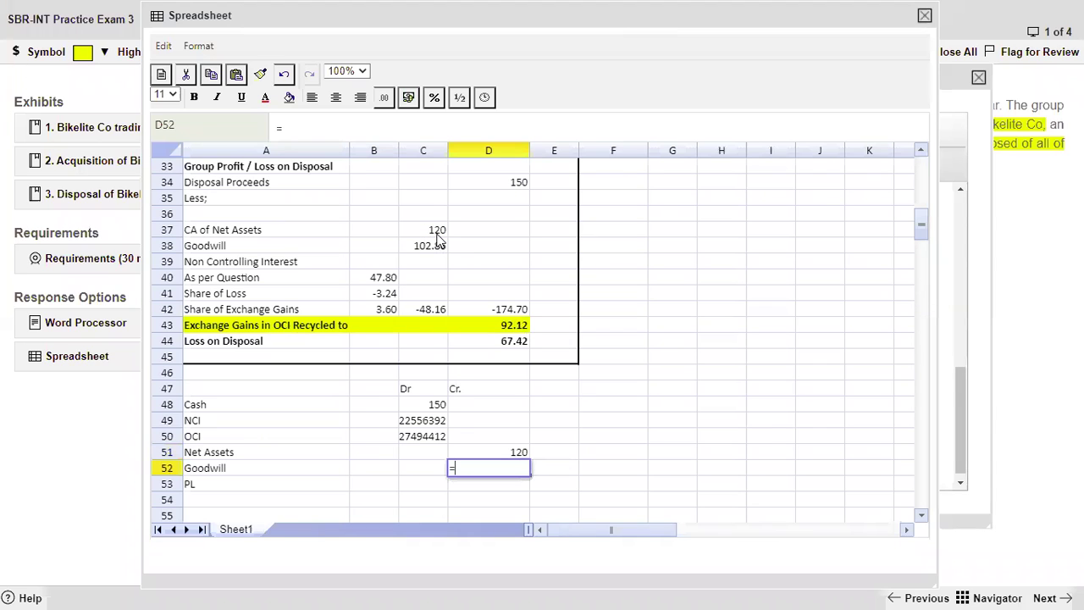
left_click(436, 250)
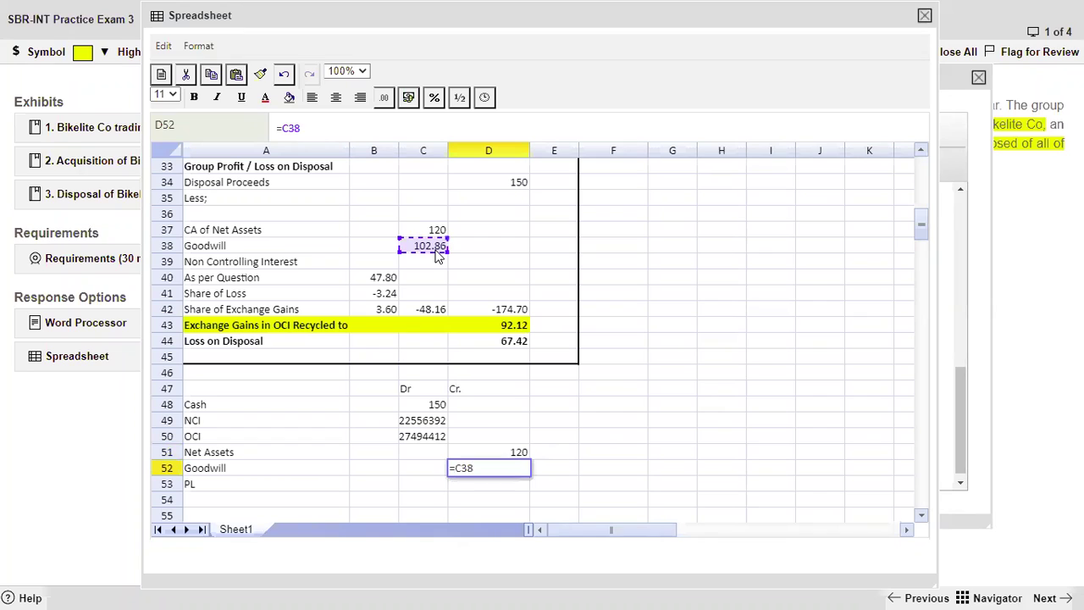
key("Return")
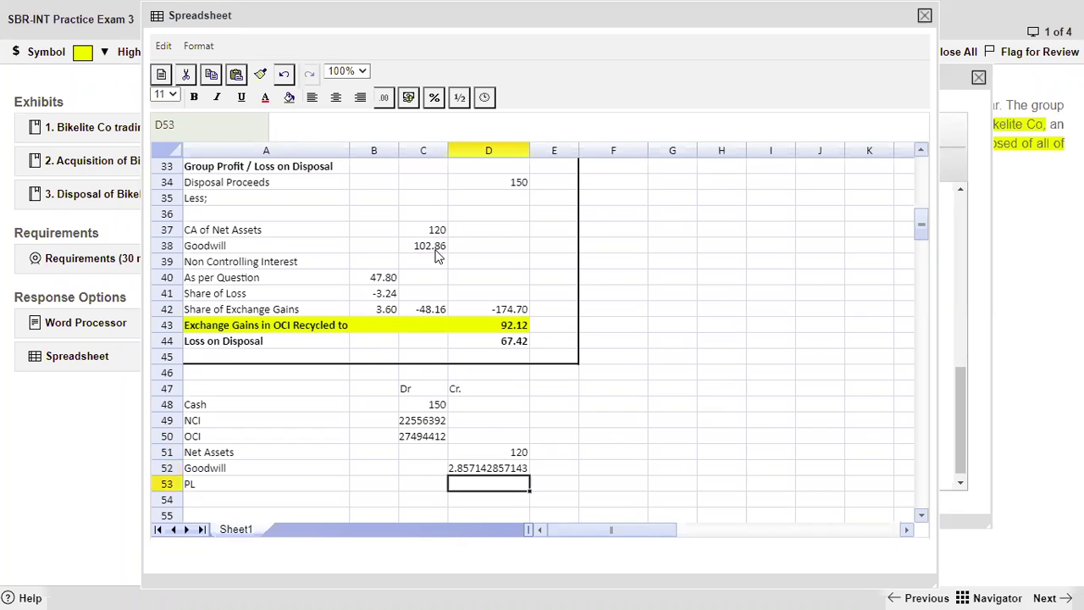
type("=")
left_click(519, 345)
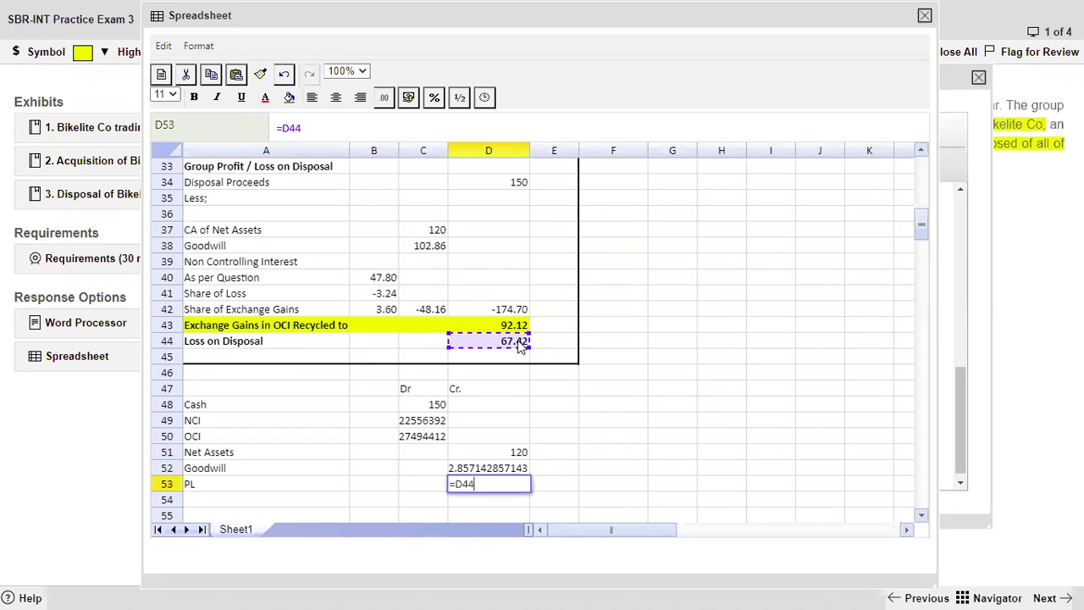
key("Return")
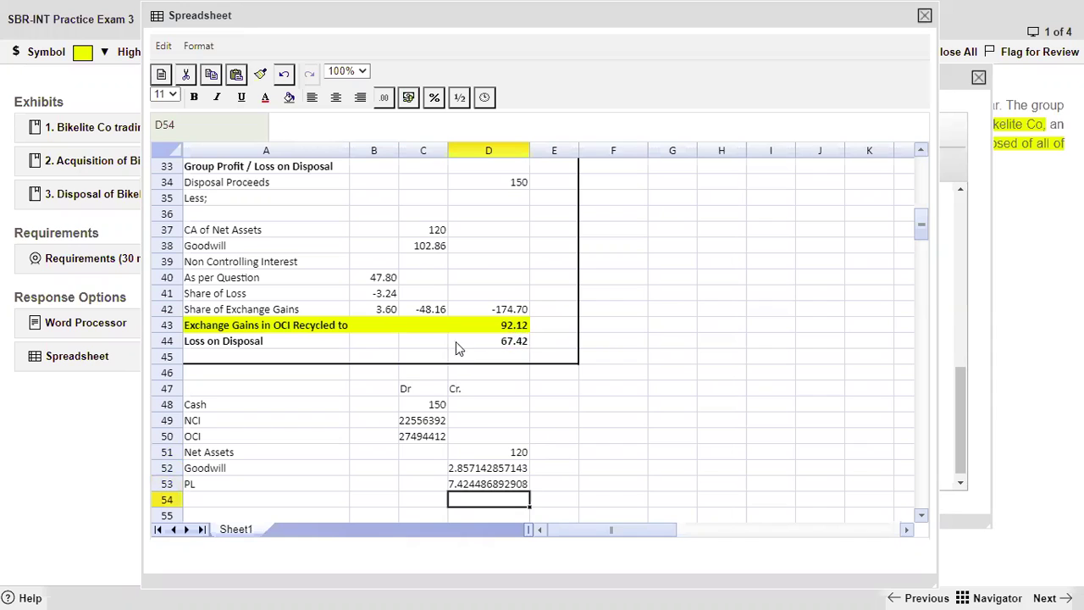
Change the disposal result label in A44 to "Gain on Disposal"
left_click(272, 344)
double_click(296, 128)
type("Gain")
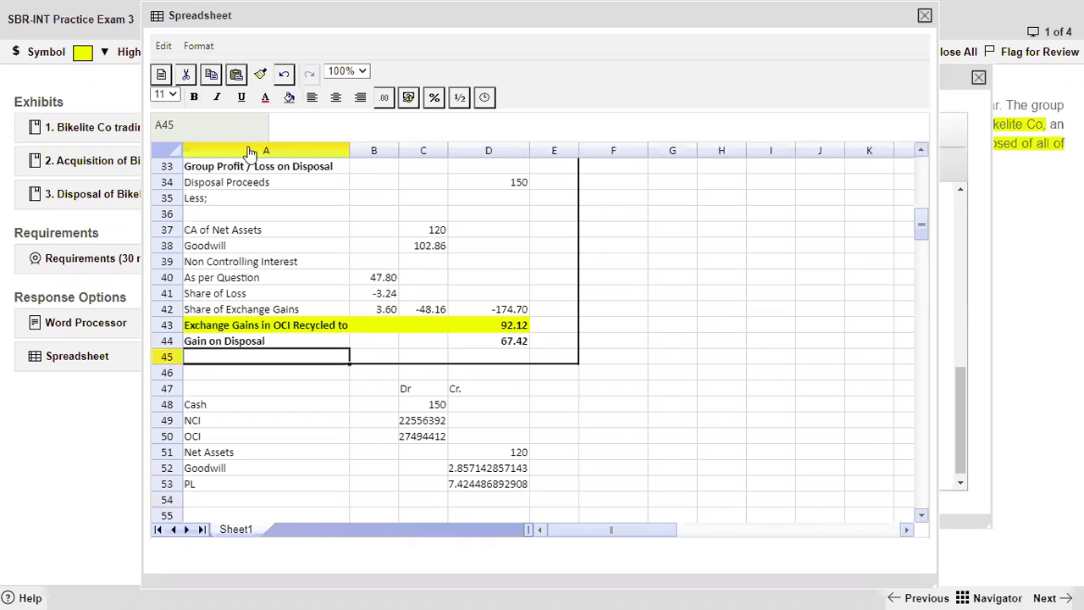
Format the journal amounts in C48:D53 to two decimal places
left_click_drag(439, 409, 529, 480)
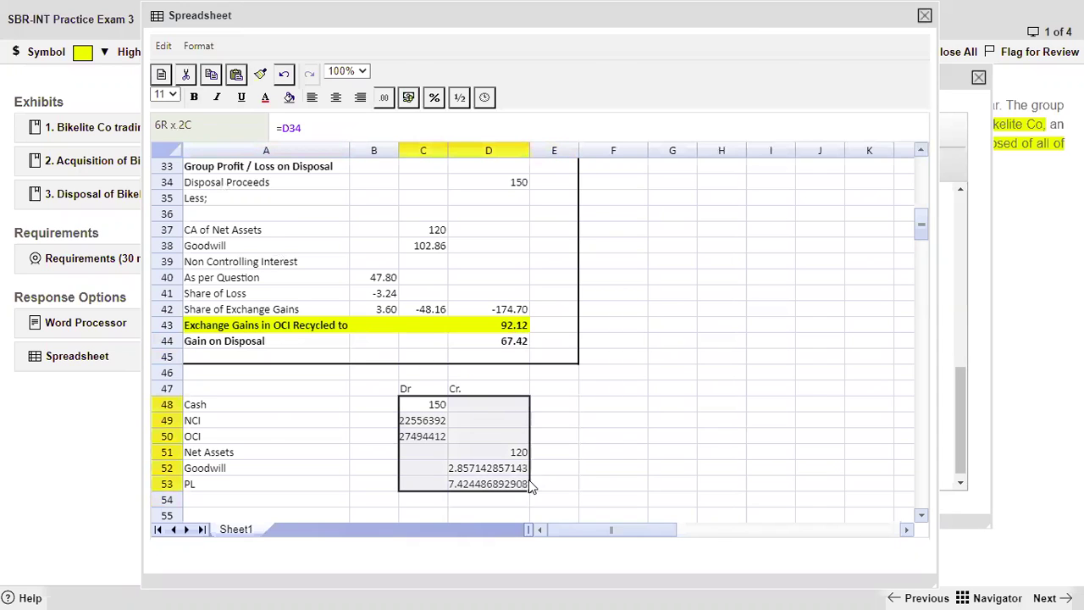
left_click(384, 97)
left_click(410, 174)
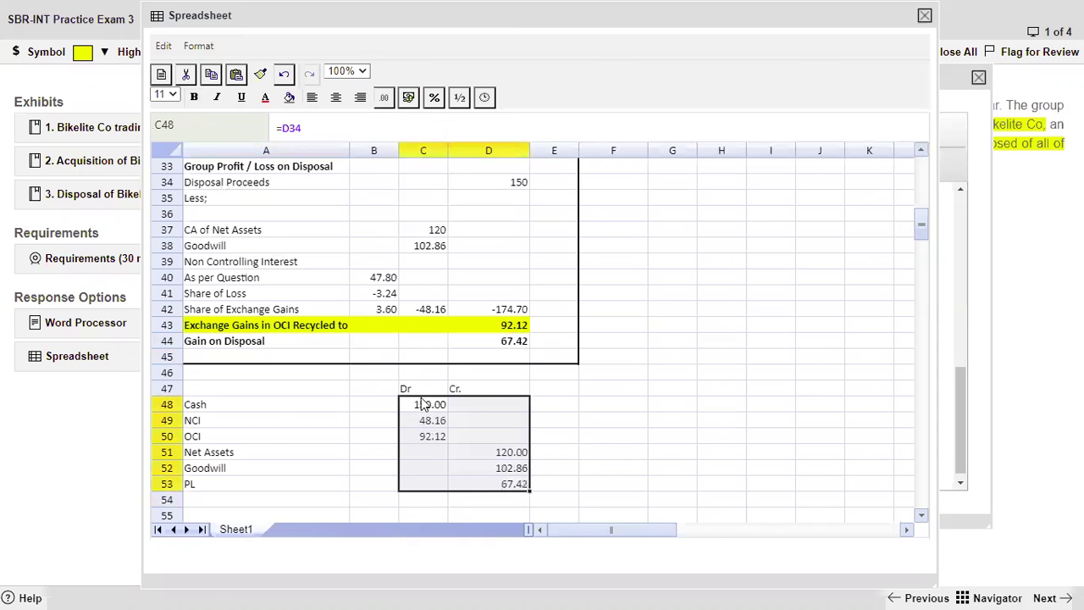
Total the journal's debit column in C54 with =SUM(C48:C53)
left_click(431, 502)
type("=sum(")
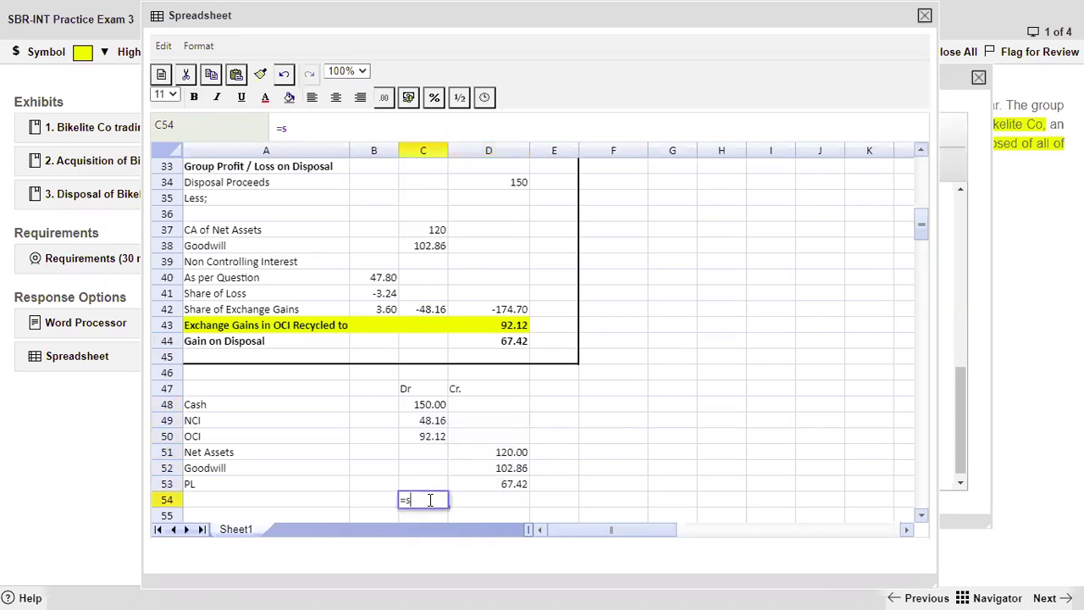
key("Up")
key("shift+Up")
key("shift+Up")
key("shift+Up")
key("shift+Up")
key("shift+Up")
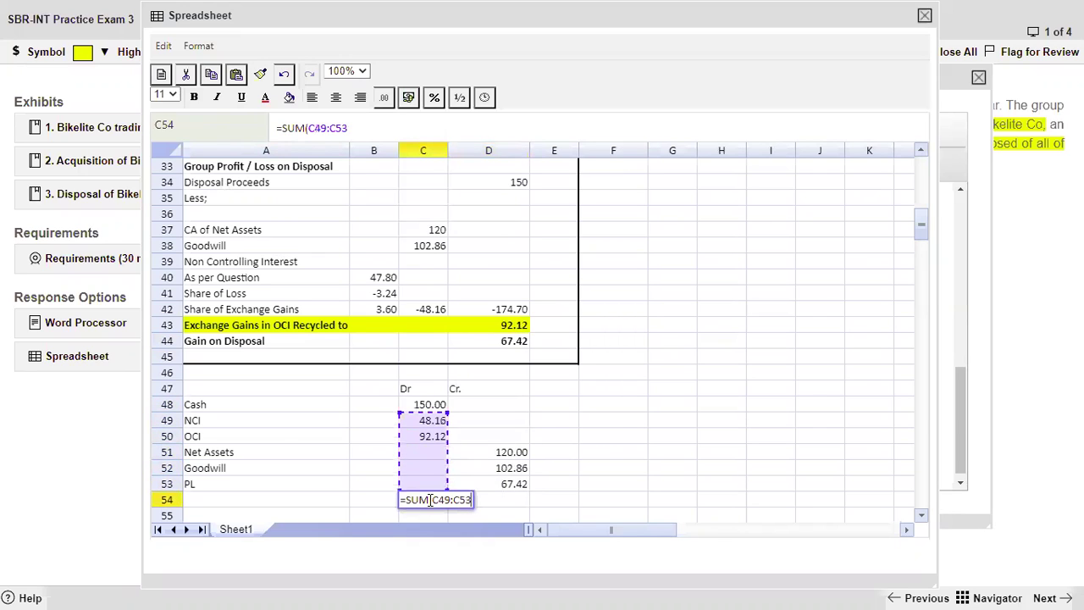
type(")")
key("Return")
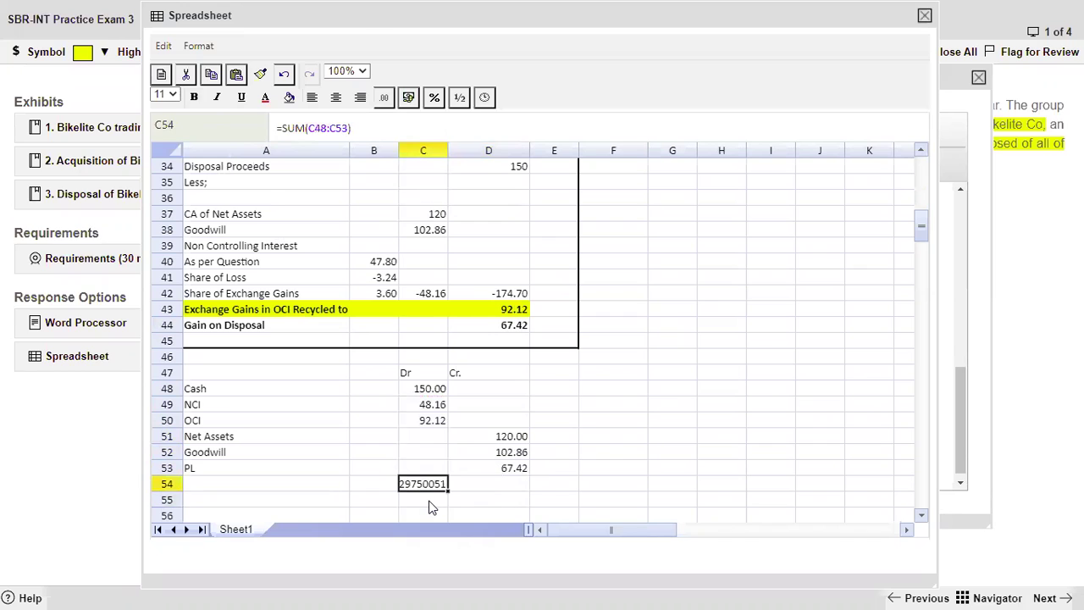
Copy the debit total formula from C54 to D54 to total the credit column
key("ctrl+c")
key("Right")
key("Down")
key("Up")
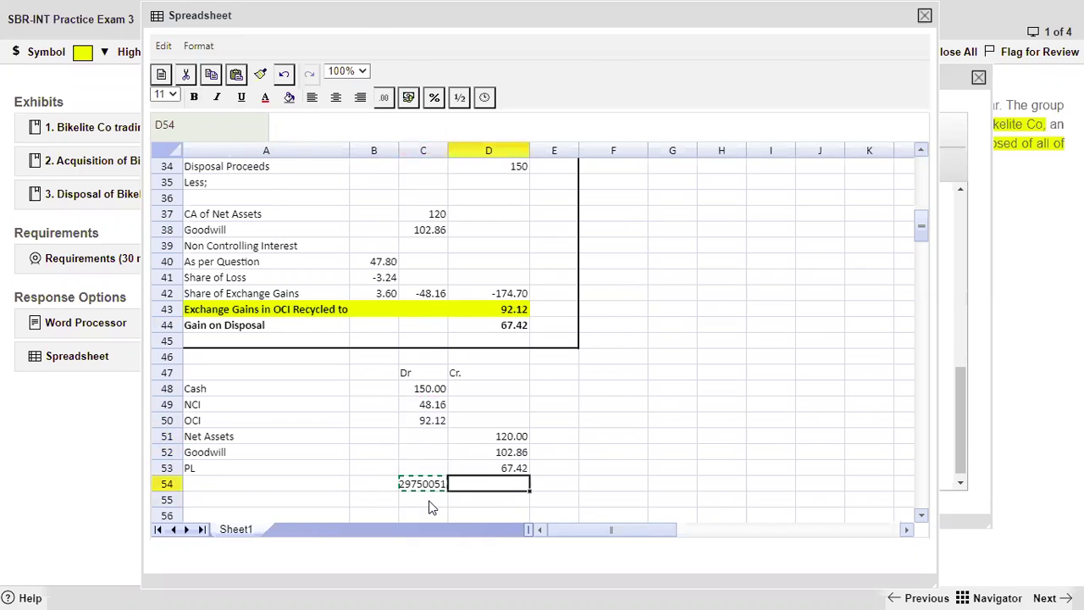
key("ctrl+v")
key("Escape")
Format the debit and credit totals in C54:D54 to two decimal places and make them bold
key("Left")
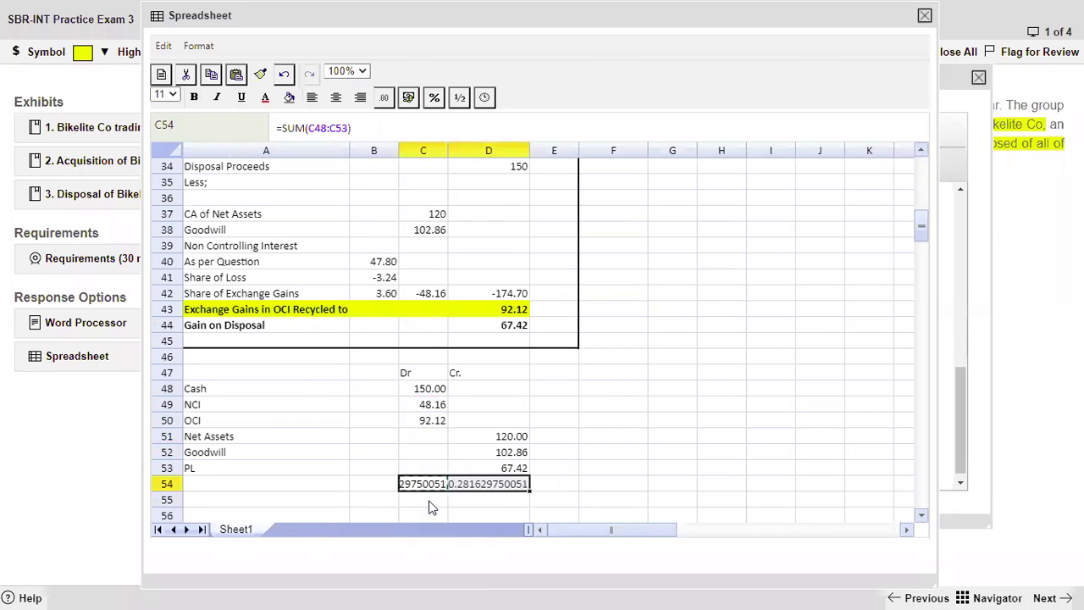
left_click(386, 97)
left_click(447, 210)
left_click(581, 450)
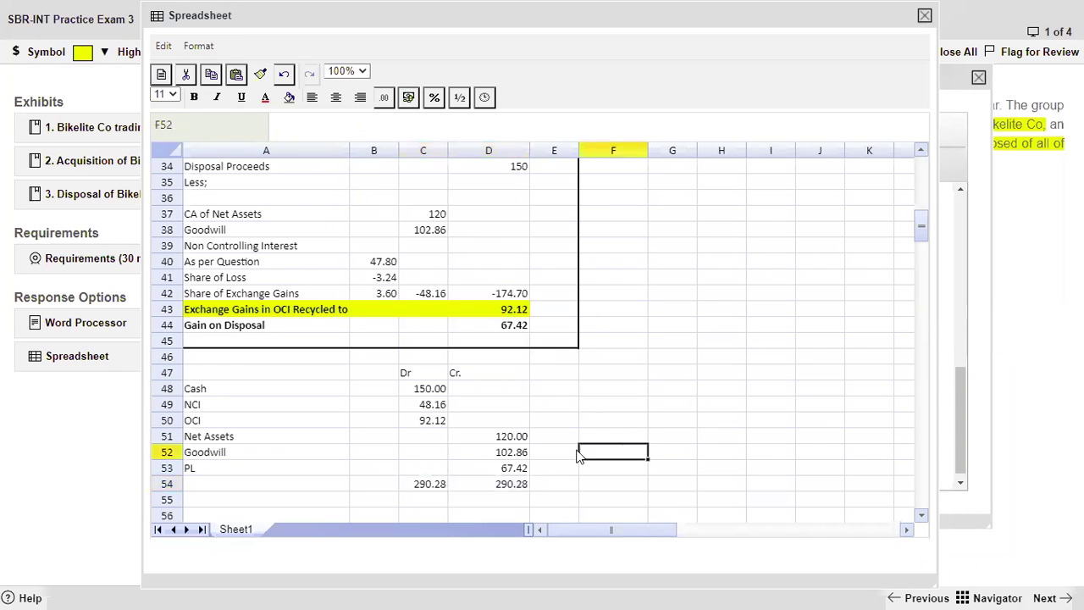
left_click_drag(431, 481, 500, 500)
key("ctrl+b")
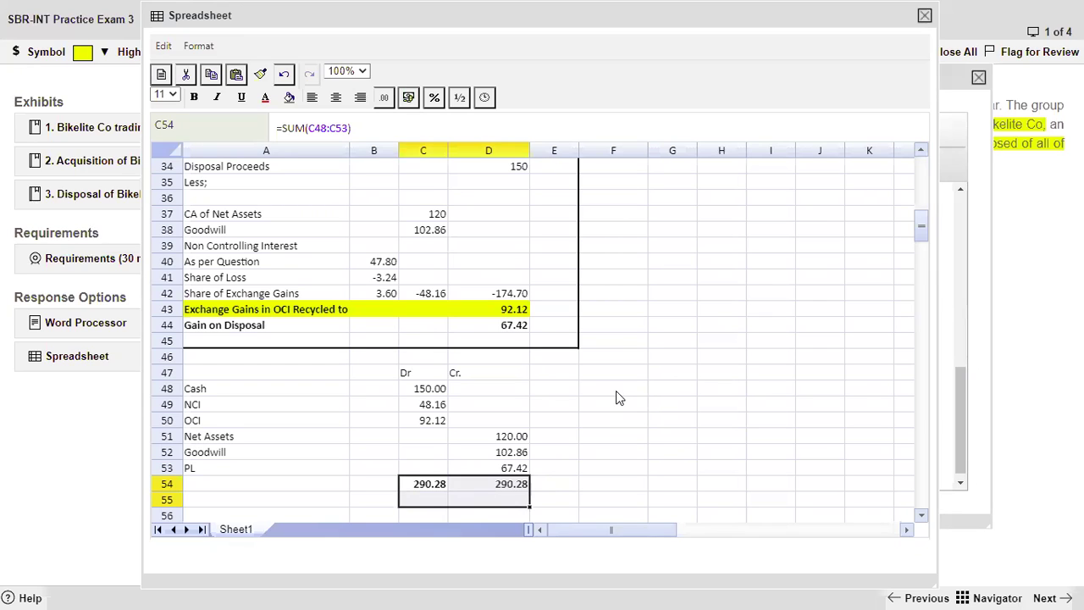
left_click(649, 362)
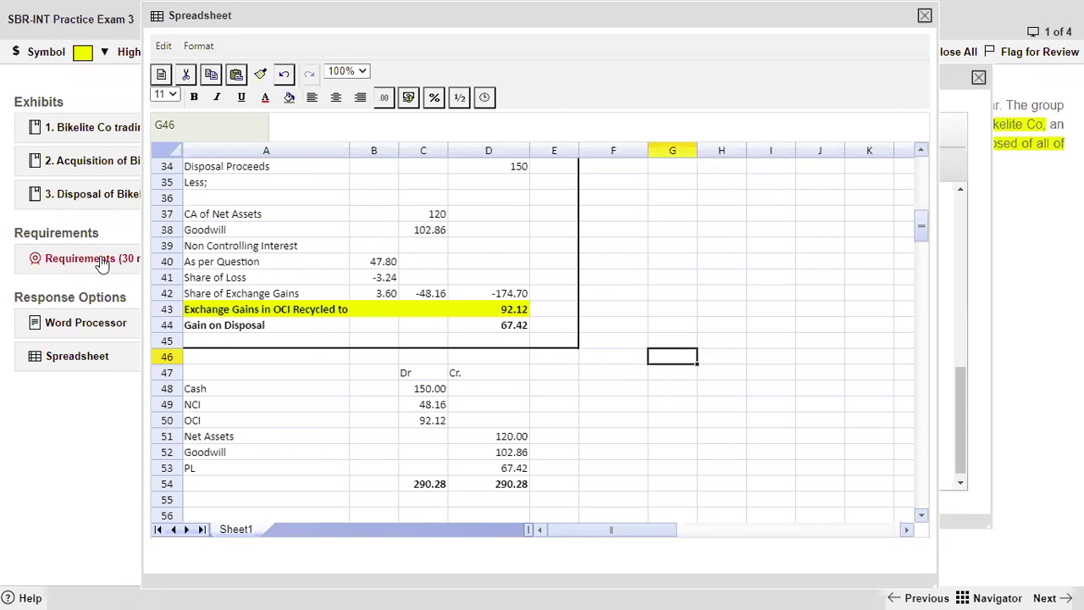
Copy the part (c) requirement text, (i) and (ii), from the Requirements into a new paragraph at the end of the word processor answer
left_click(63, 258)
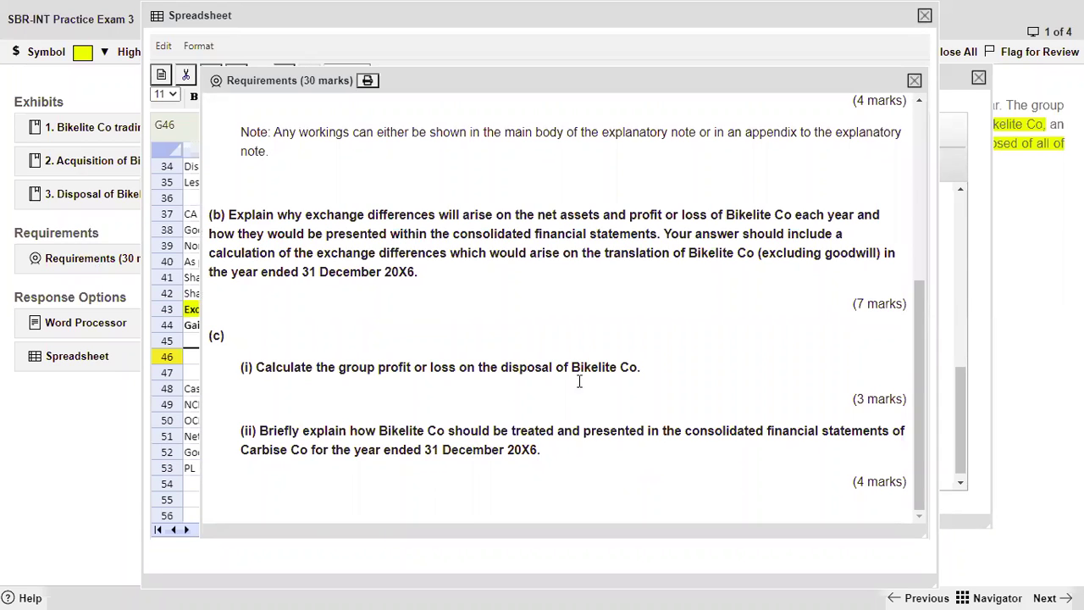
left_click(914, 80)
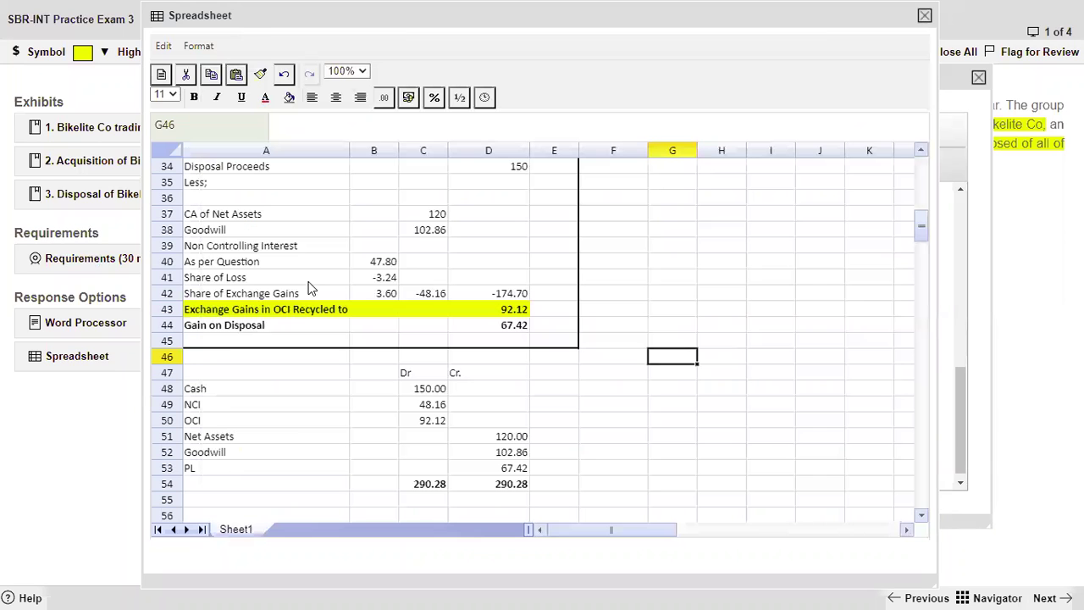
left_click(82, 324)
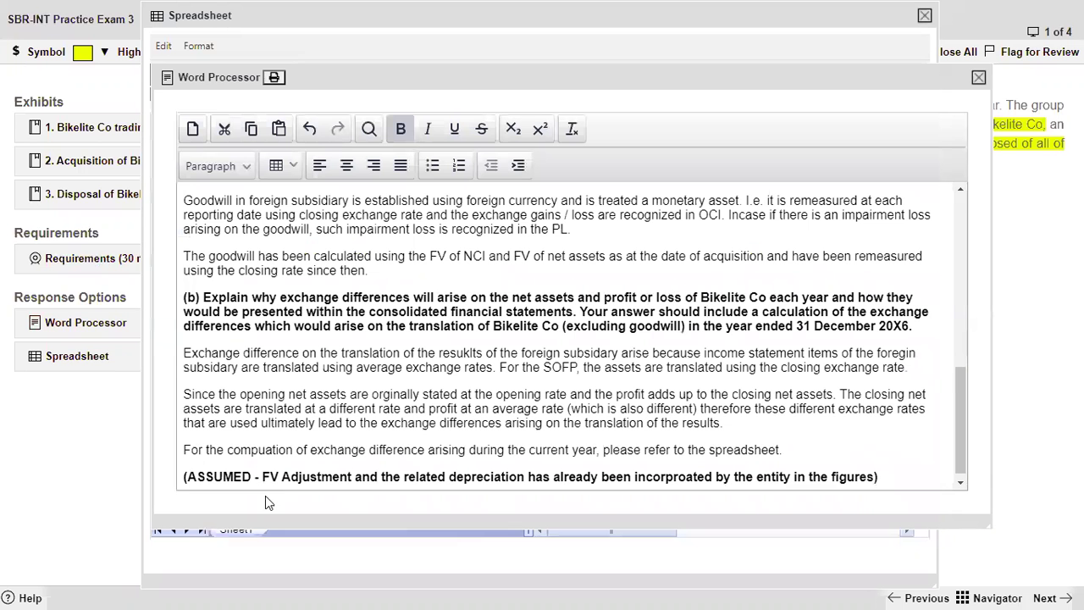
left_click(85, 327)
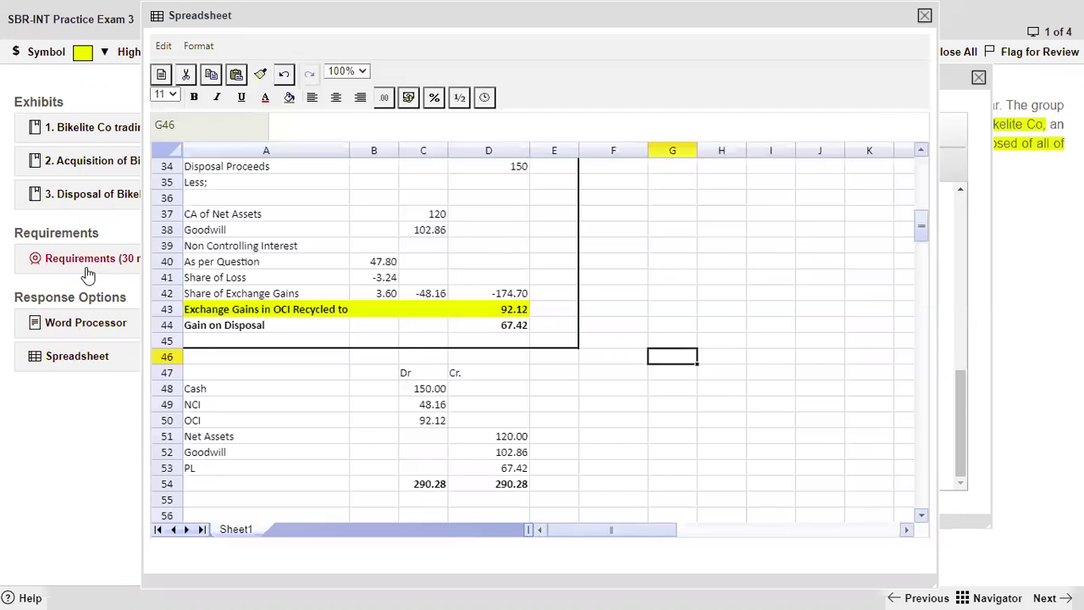
left_click(85, 259)
left_click_drag(537, 450, 210, 318)
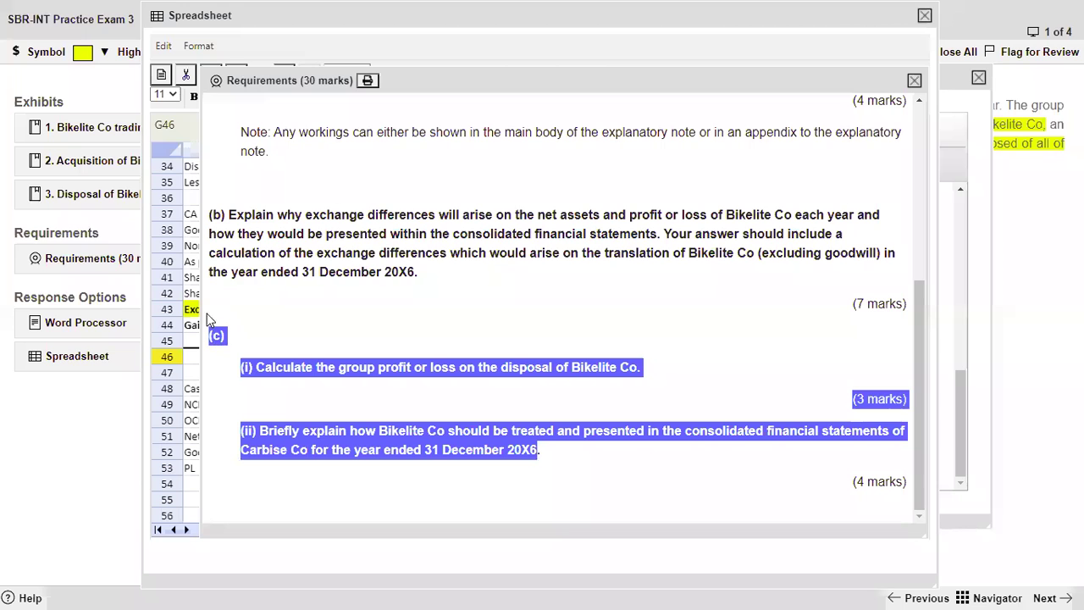
left_click(74, 322)
left_click(887, 469)
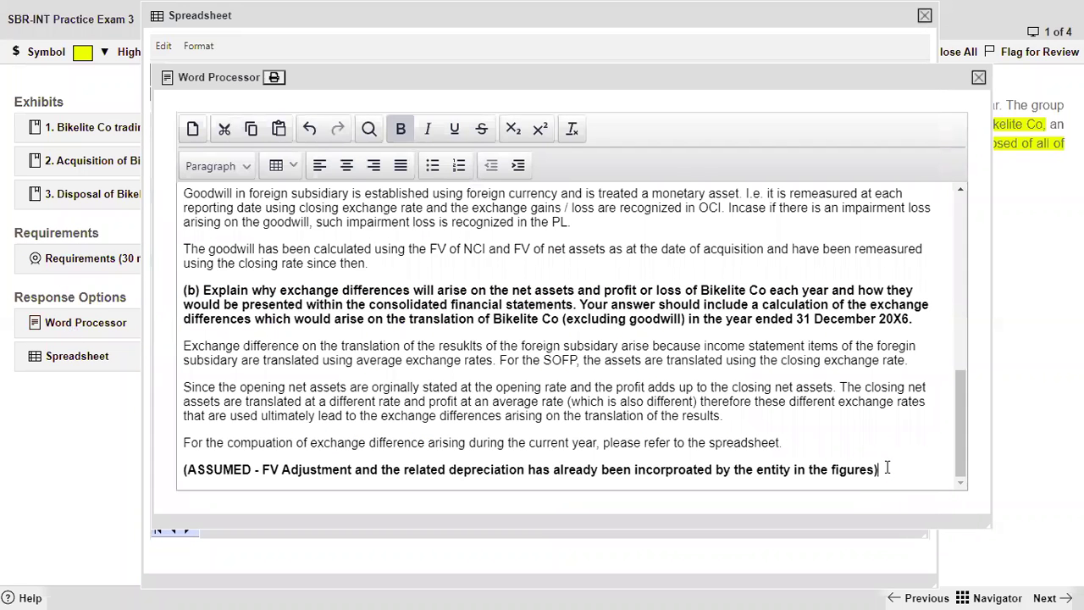
key("Return")
key("ctrl+v")
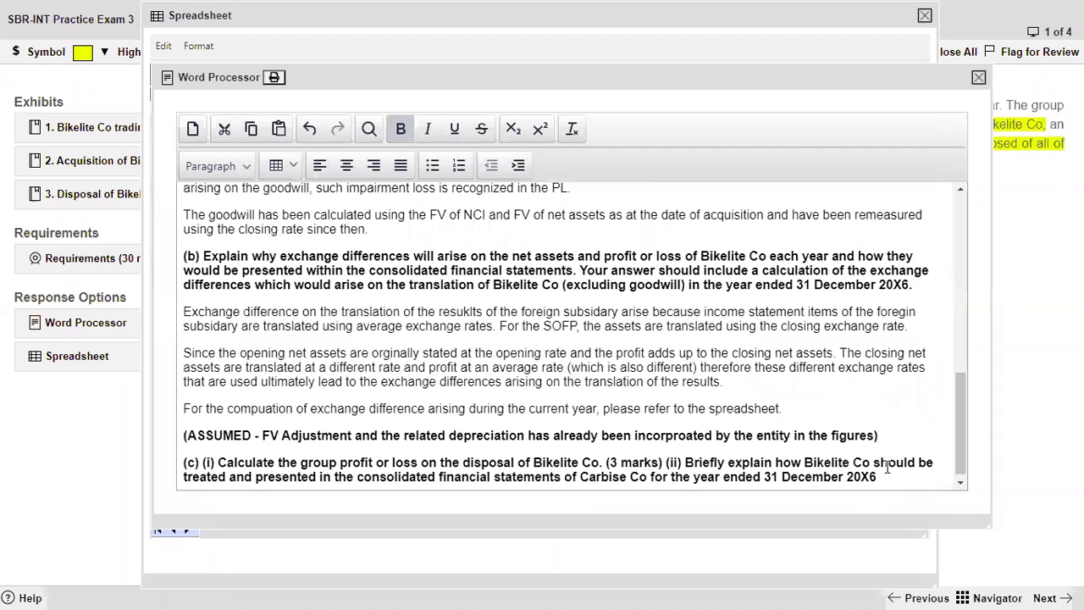
Split the pasted part (c) requirement after "(3 marks)" so that (ii) starts its own paragraph
double_click(663, 463)
left_click(671, 462)
key("Return")
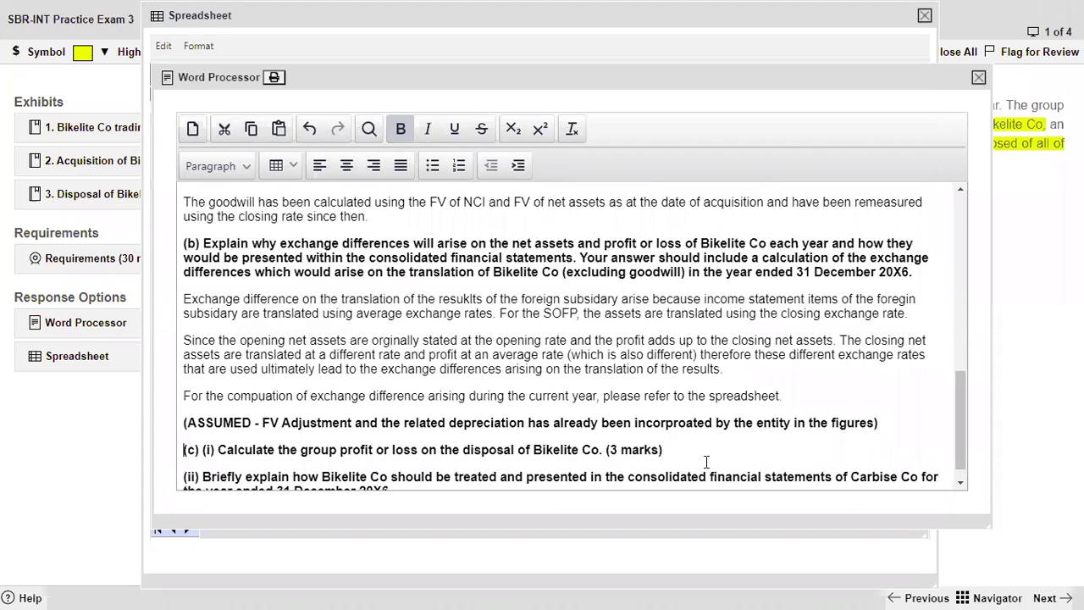
Add "Please refer to Spreadsheet for the workings" in non-bold text under requirement (c)(i)
key("Return")
type("Ple")
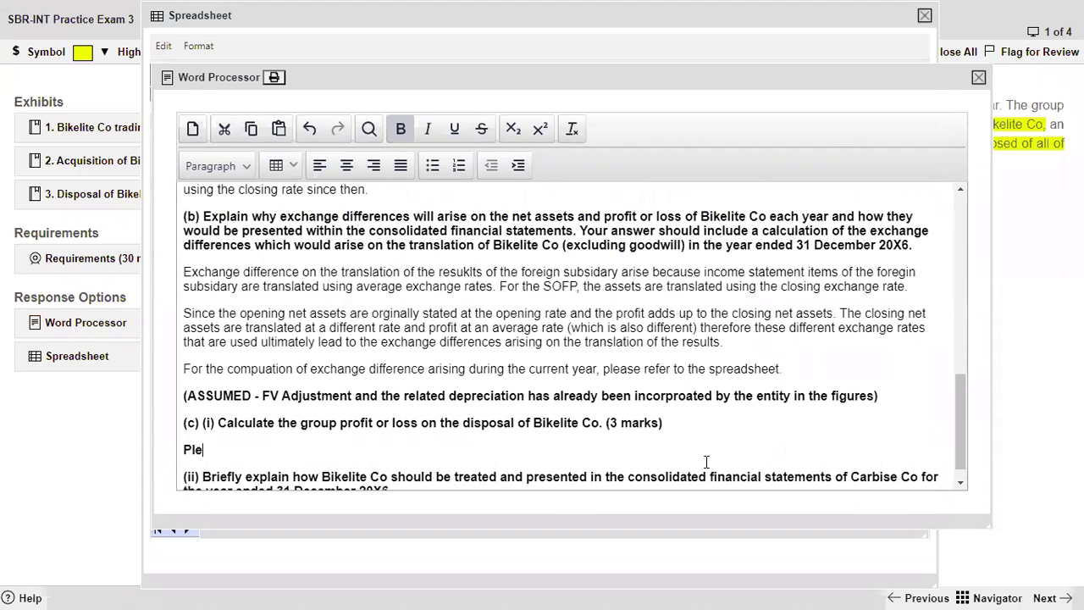
type("ase refer to Spreadsheet")
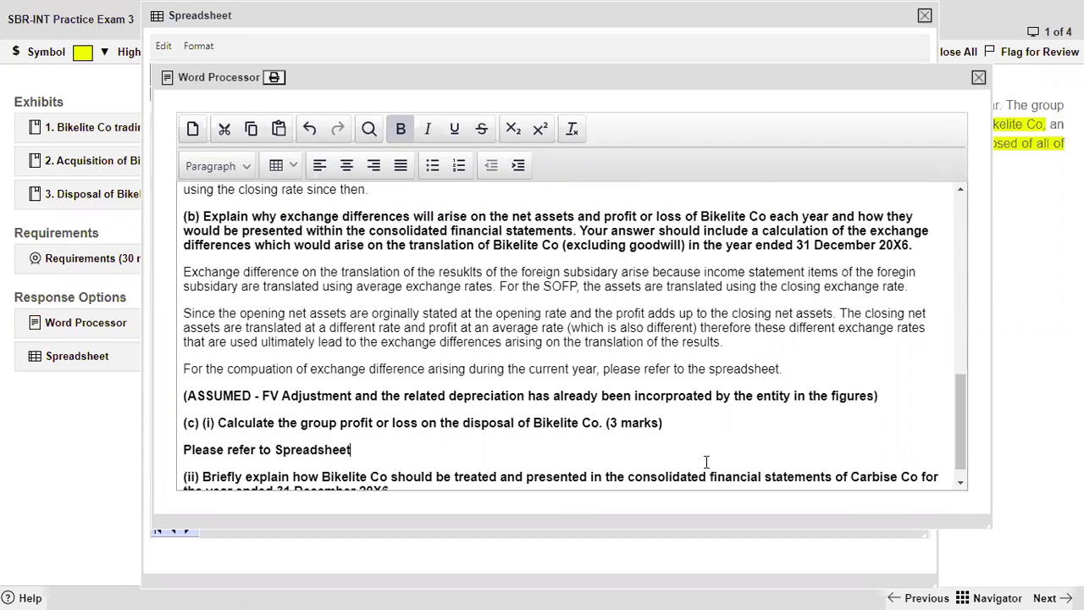
type(" for the workings")
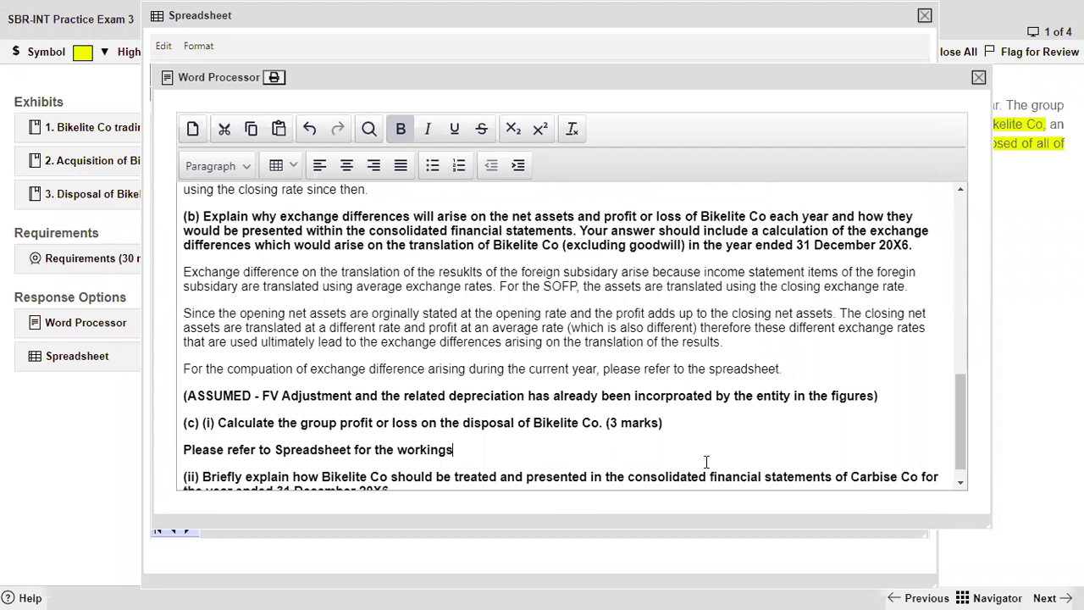
key("shift+Home")
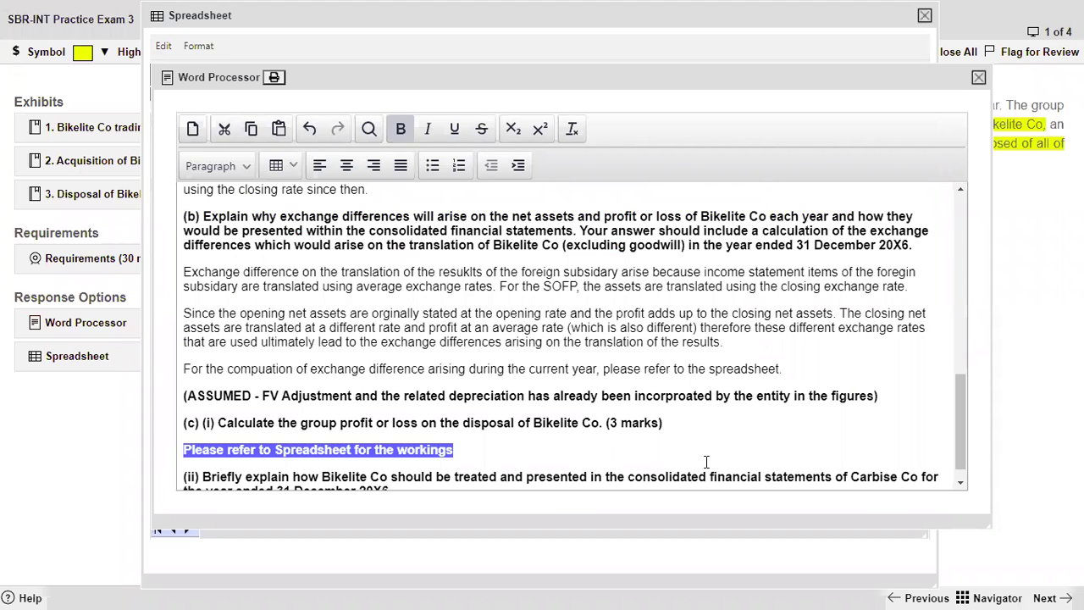
key("ctrl+b")
End requirement (ii) with a full stop and write below it "For the consolidated SOCI, results for the first 9 months should be consolidated"
key("ctrl+End")
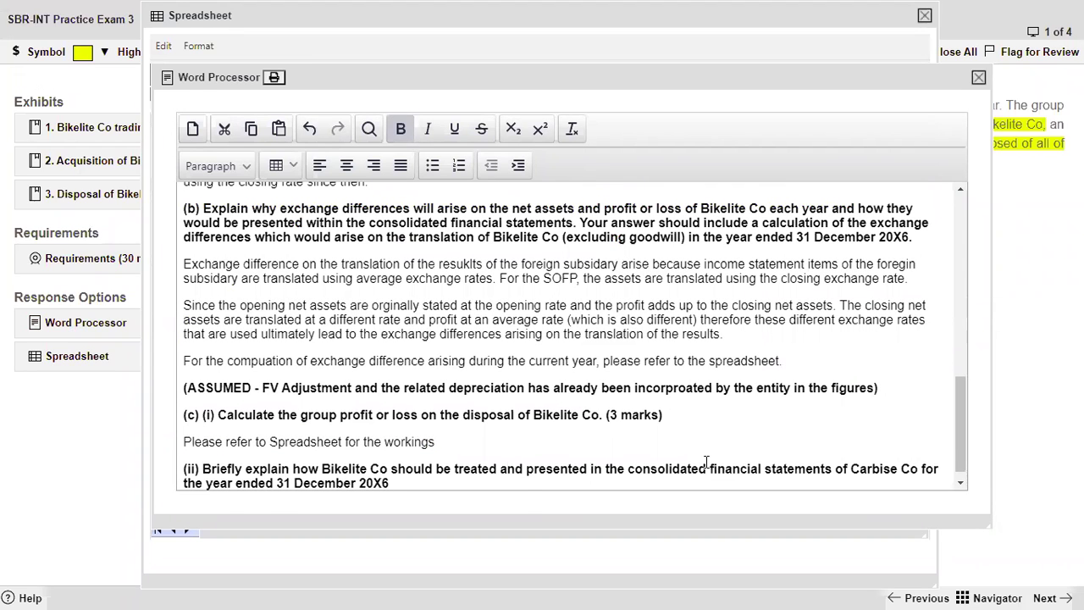
key("BackSpace")
key("Return")
type("For the")
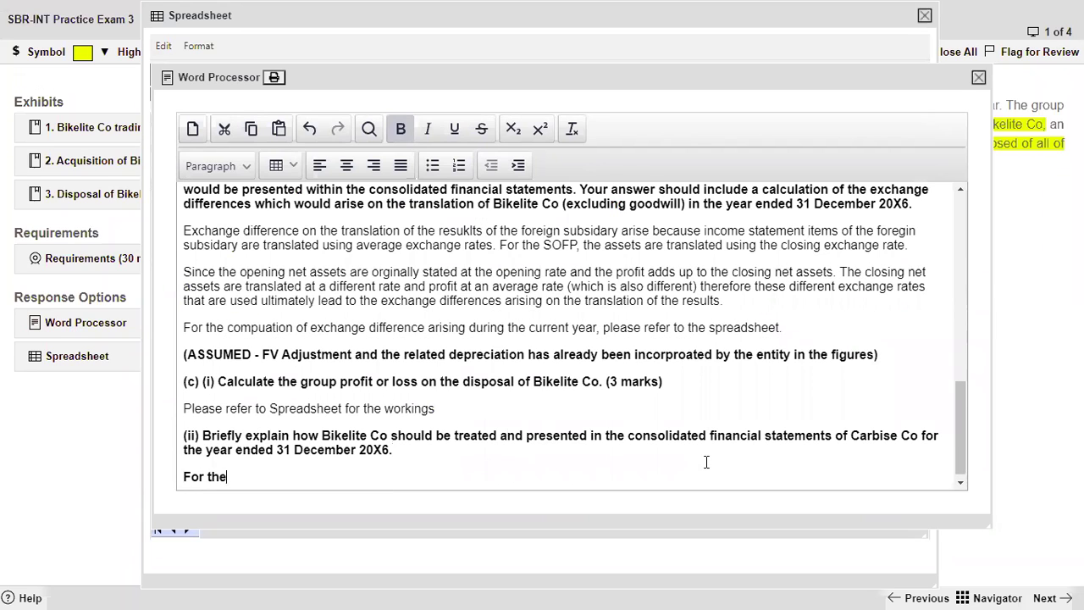
type(" consolidates")
key("BackSpace")
type("d SOCI, results")
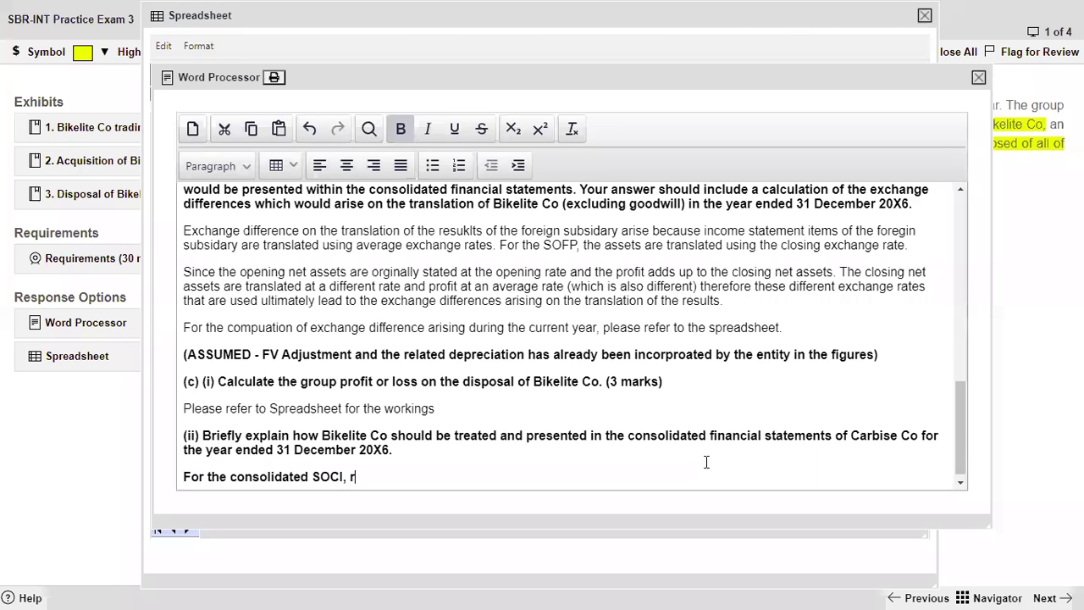
type("first 9")
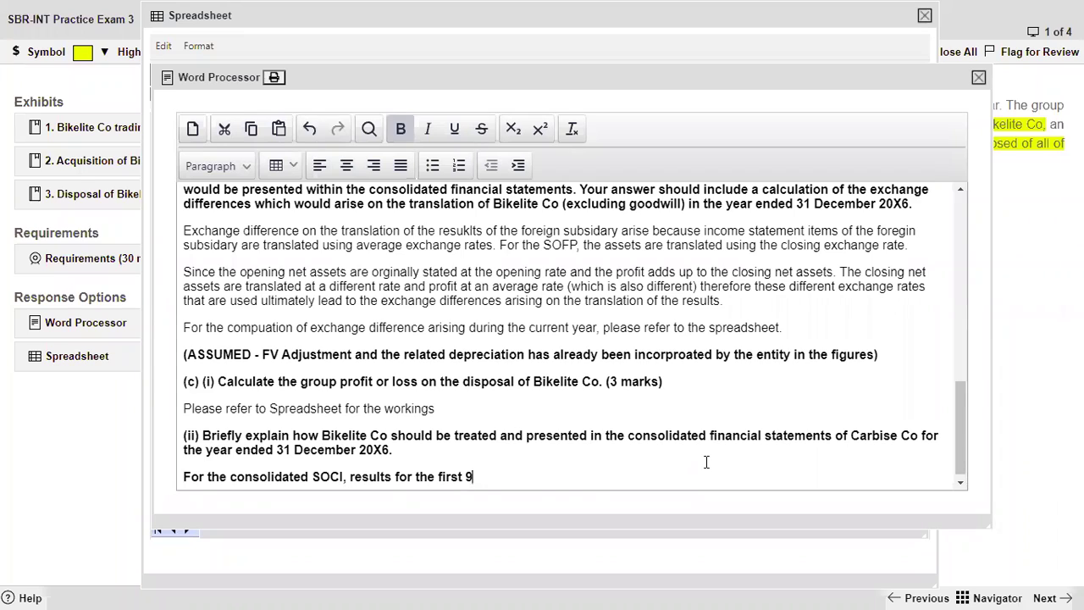
type(" months should ")
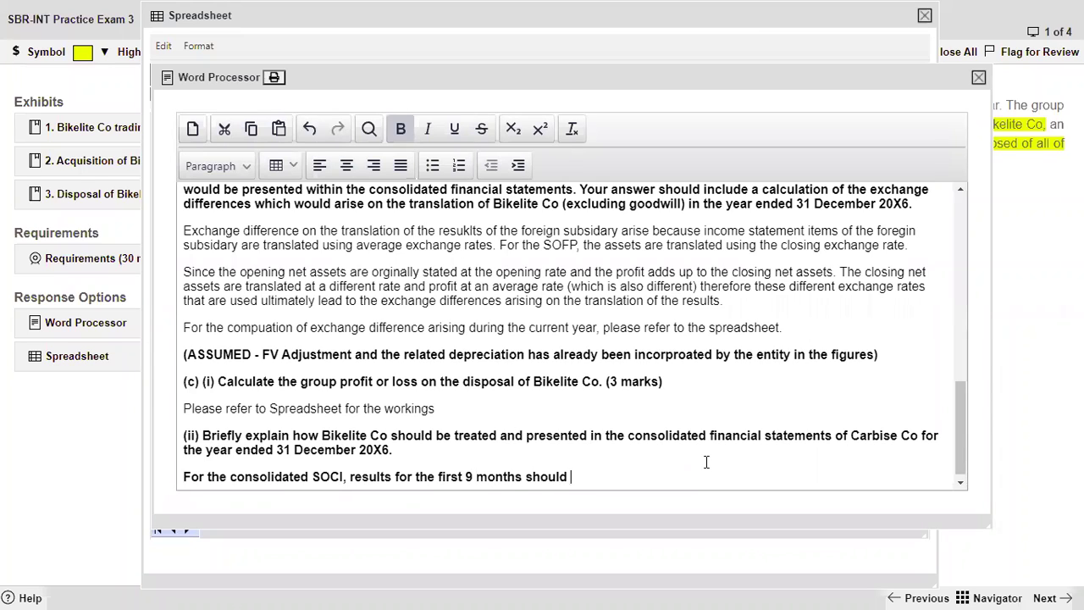
type("be consolidated")
Add the paragraph "It should not be consolidated in the SOFP" below the SOCI sentence
key("Return")
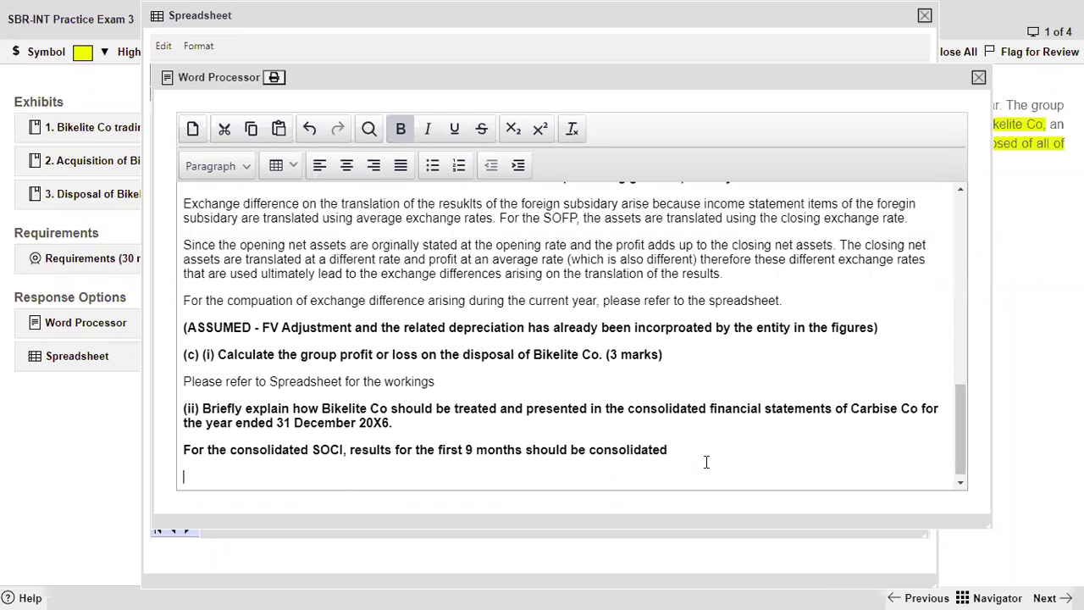
type("It should not be consol")
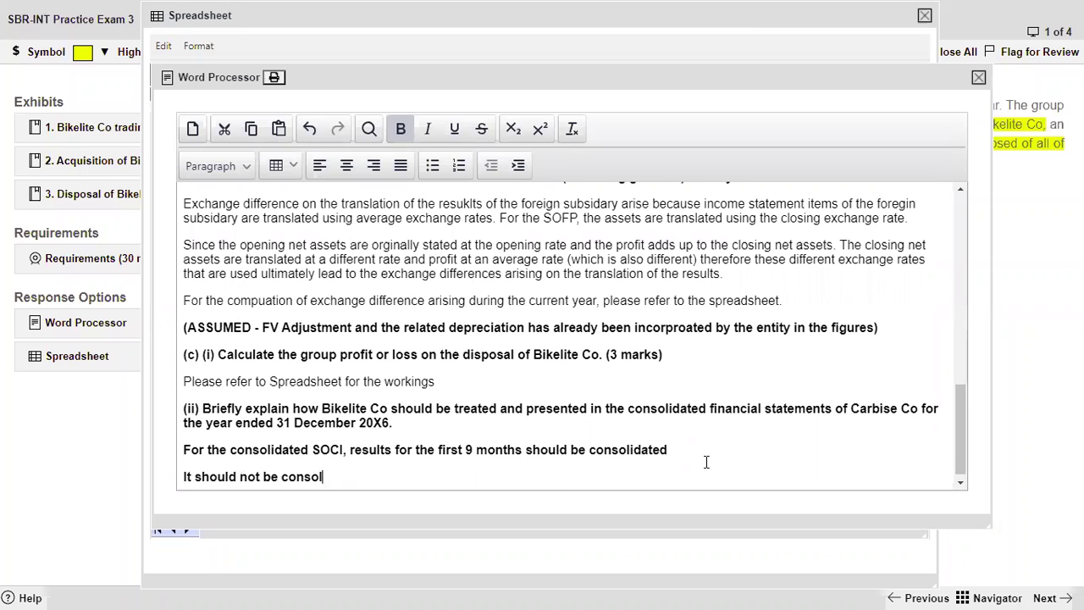
type("idated in the SOFP")
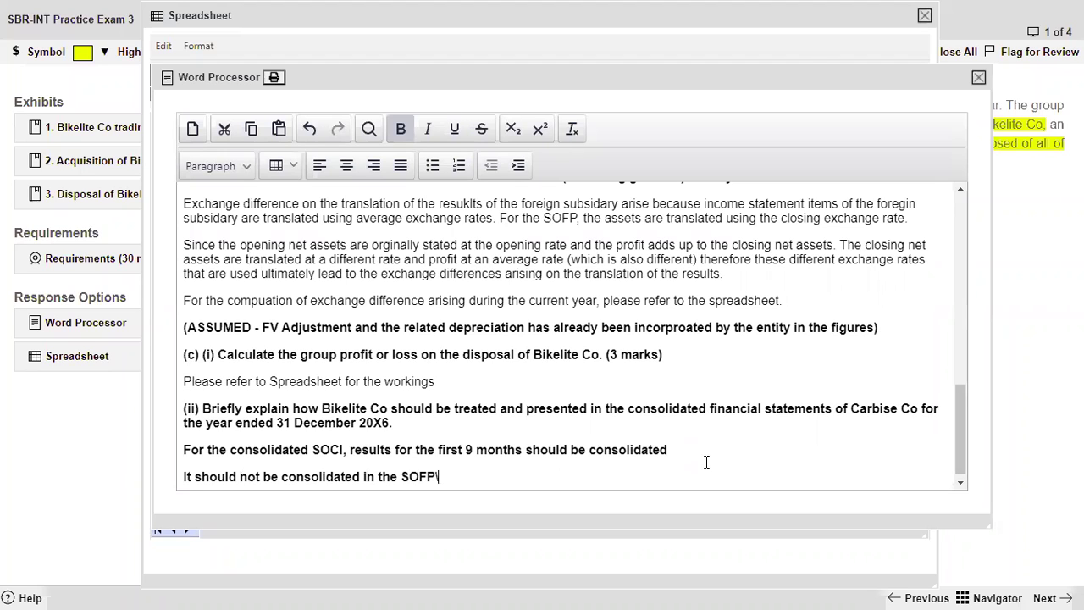
Start a new paragraph in the (ii) answer reading "Disclosures should be provided for the recording"
key("Return")
type("Disc")
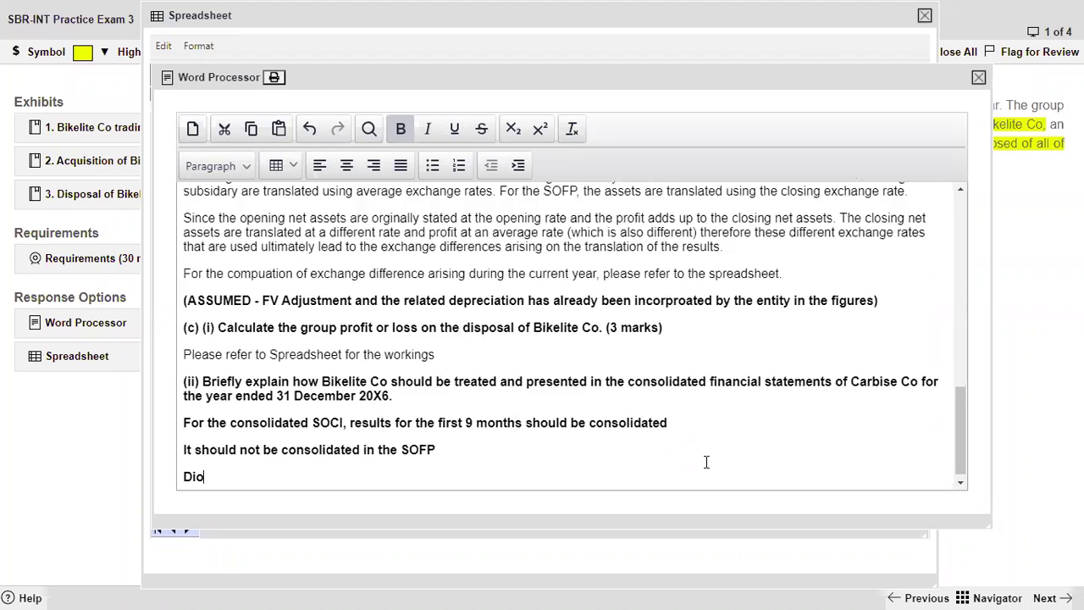
type("losures w")
type("hou")
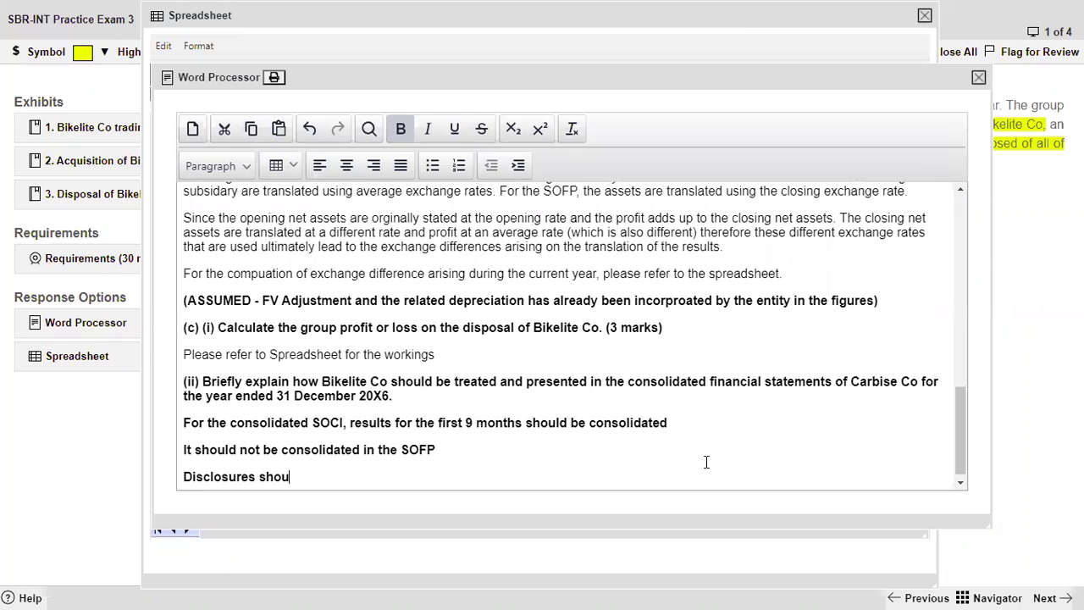
type("ld be provided f")
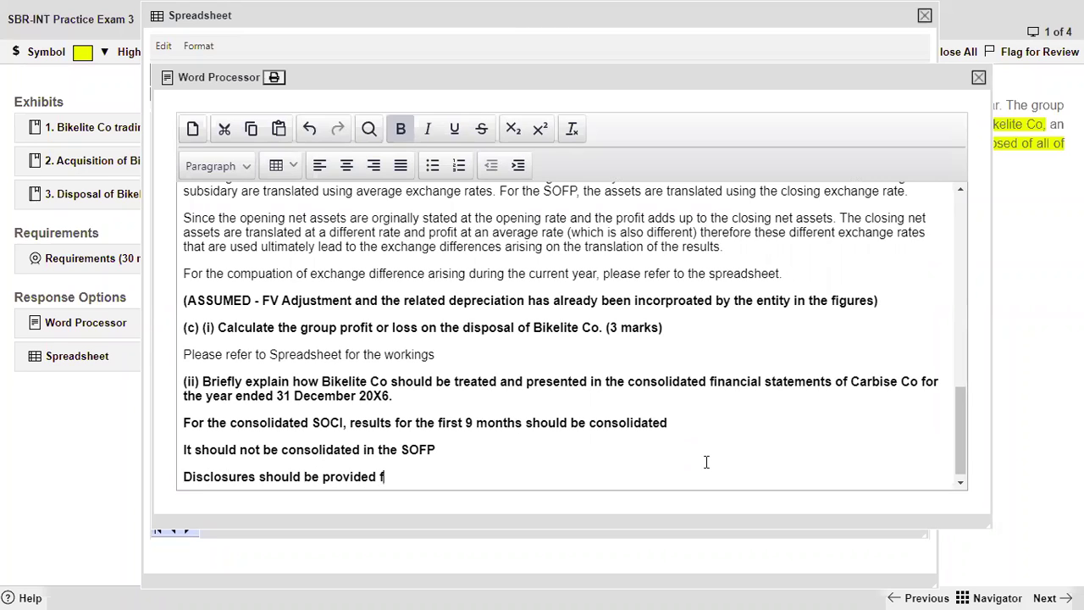
type("or the recorded")
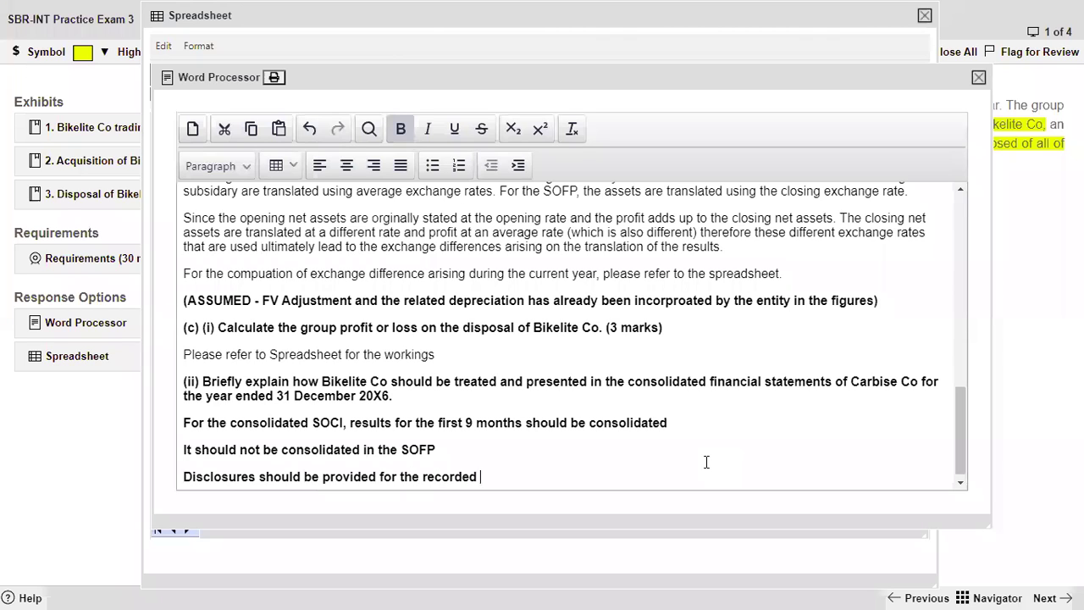
key("BackSpace")
key("BackSpace")
type("ing")
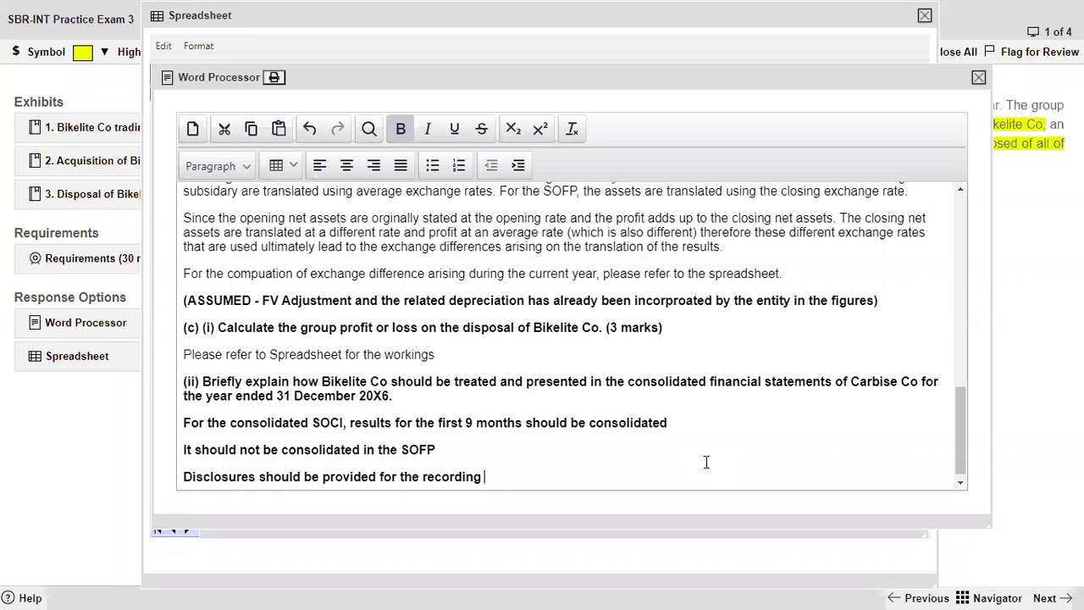